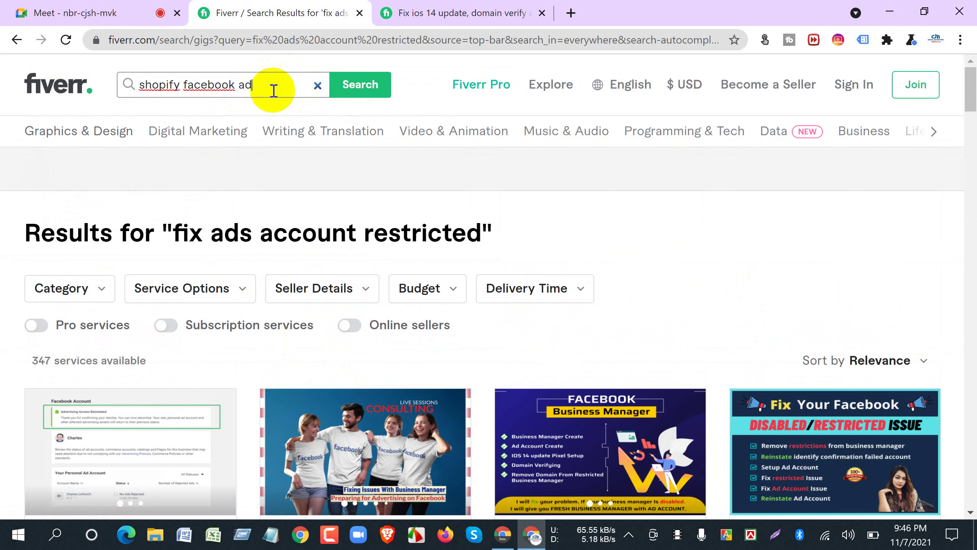
Search for "shopify facebook ads" services and close the gig page about the iOS 14 update and domain verification.
{"action": "key", "text": "Return"}
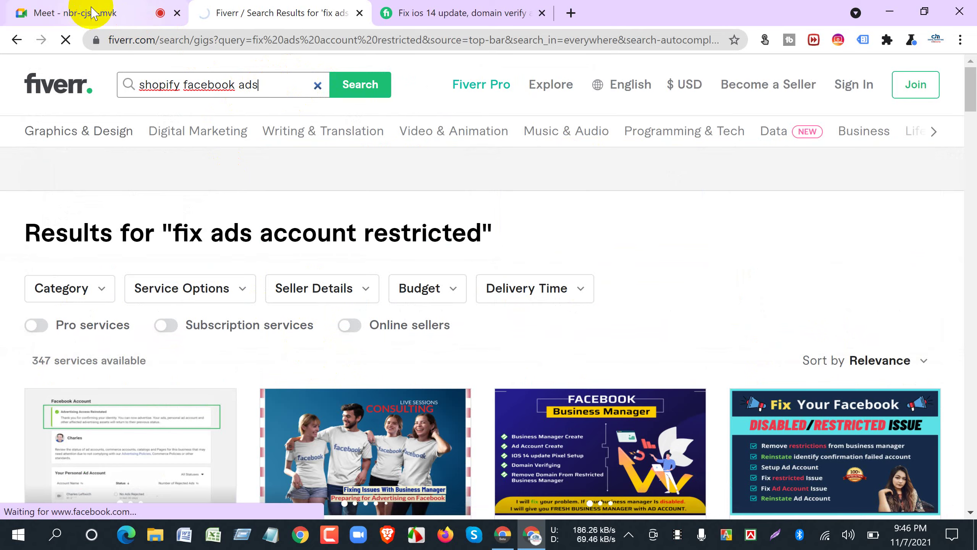
{"action": "left_click", "coordinate": [77, 12]}
{"action": "left_click", "coordinate": [259, 20]}
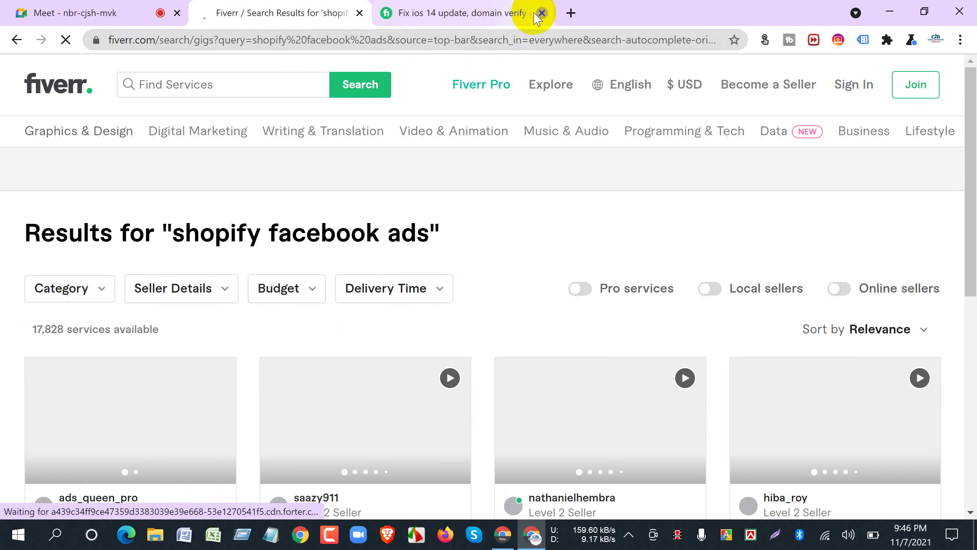
{"action": "left_click", "coordinate": [542, 15]}
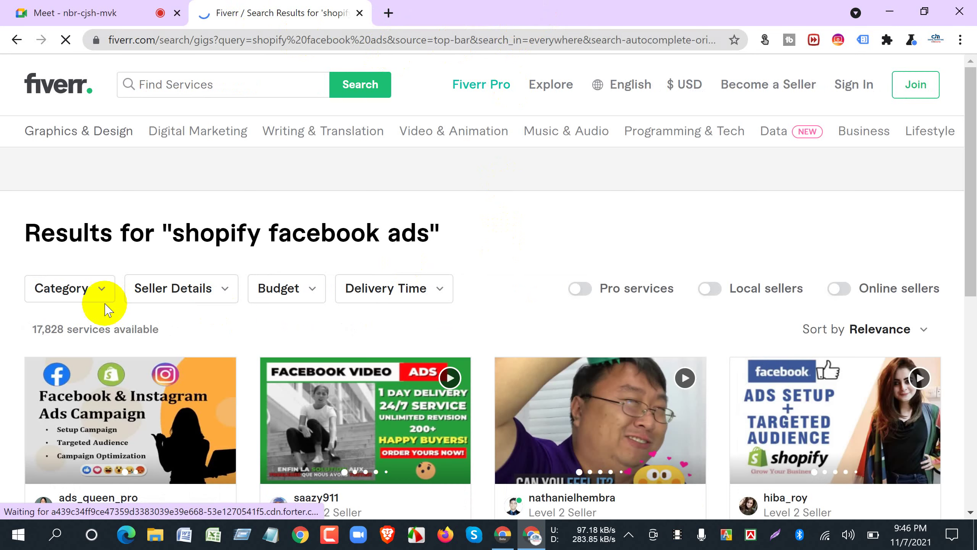
Examine the "shopify facebook ads" results, including the number of available services, seller levels, ratings and starting prices.
{"action": "scroll", "coordinate": [82, 297], "scroll_direction": "down", "scroll_amount": 2}
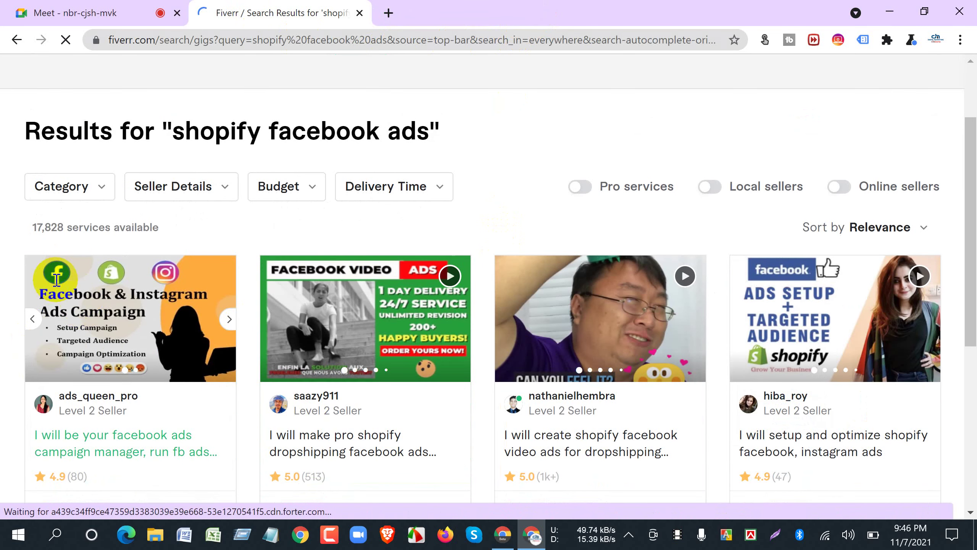
{"action": "left_click", "coordinate": [62, 230]}
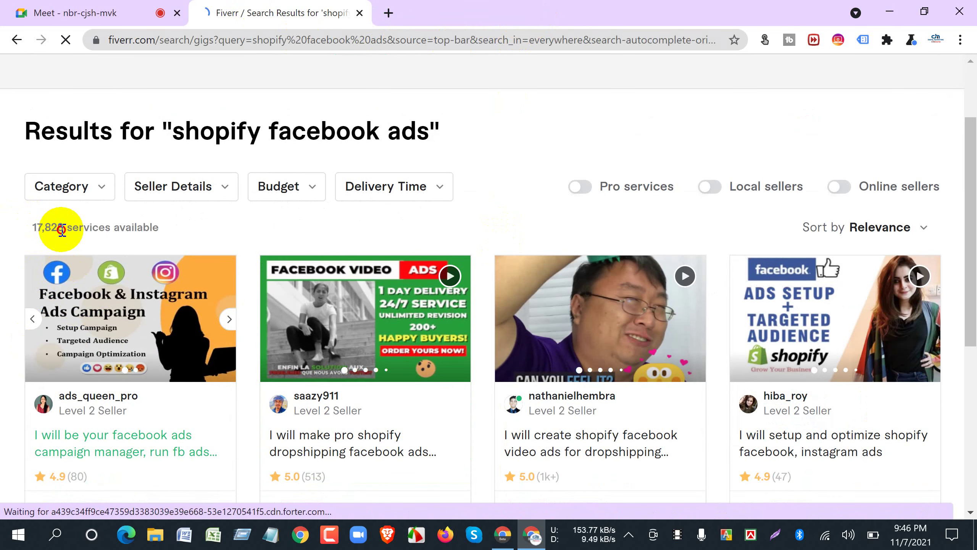
{"action": "left_click_drag", "start_coordinate": [62, 230], "coordinate": [61, 230]}
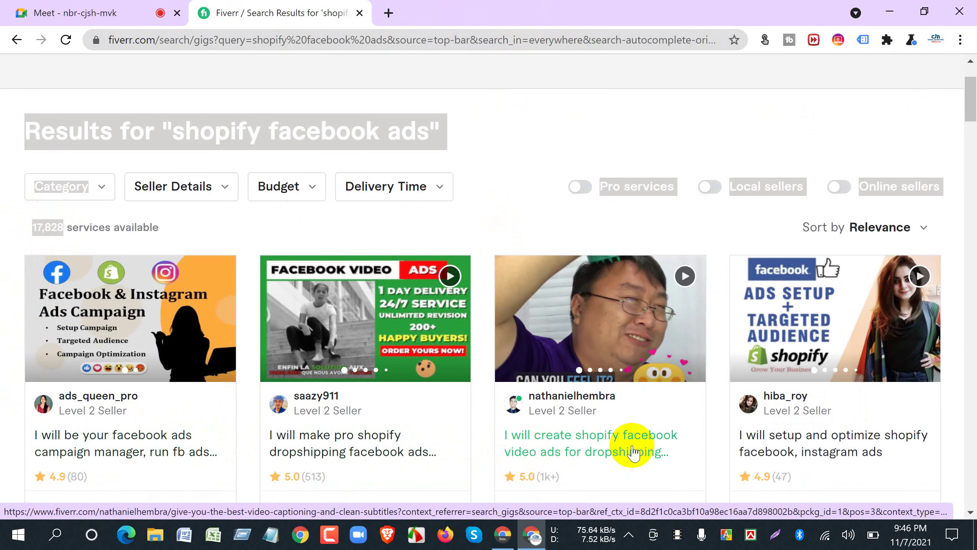
{"action": "scroll", "coordinate": [598, 455], "scroll_direction": "down", "scroll_amount": 3}
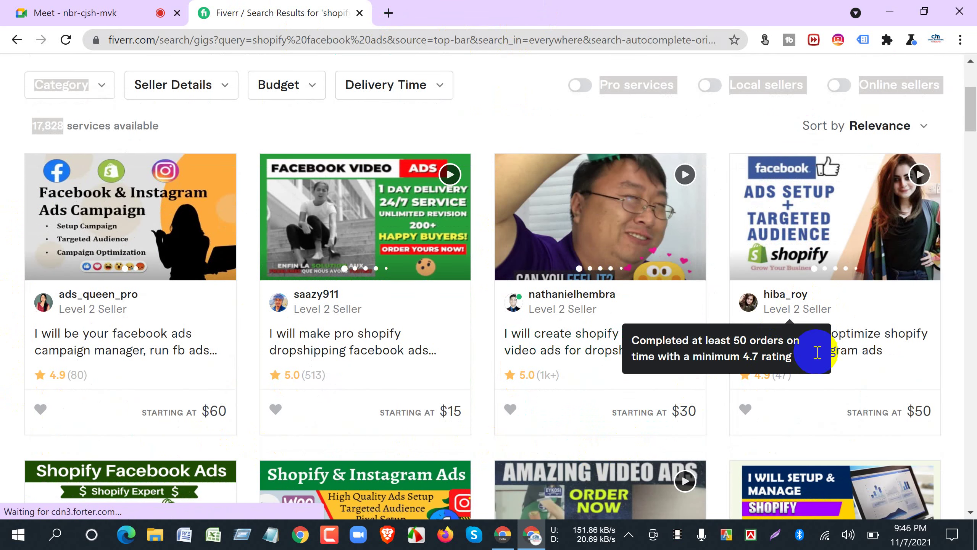
{"action": "scroll", "coordinate": [462, 384], "scroll_direction": "down", "scroll_amount": 5}
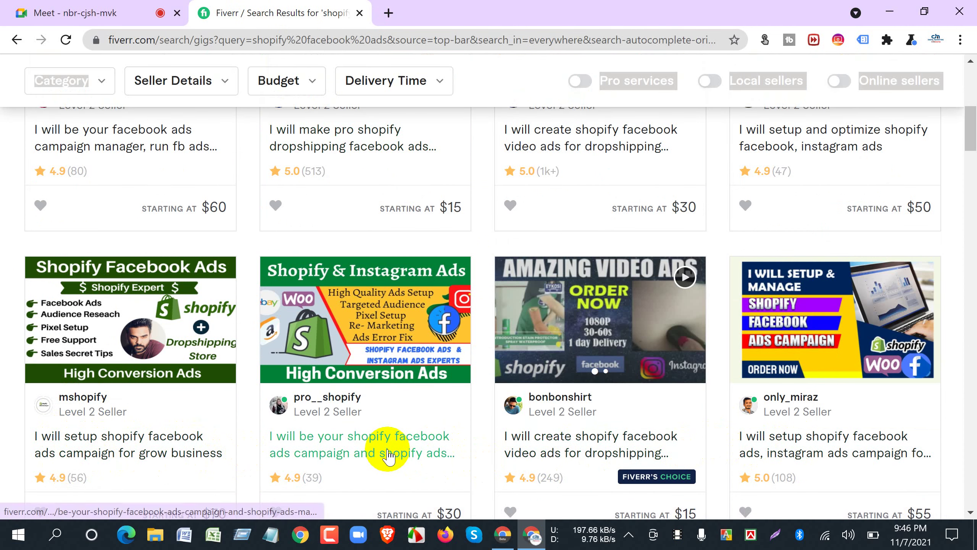
{"action": "scroll", "coordinate": [384, 450], "scroll_direction": "up", "scroll_amount": 10}
{"action": "scroll", "coordinate": [388, 452], "scroll_direction": "down", "scroll_amount": 20}
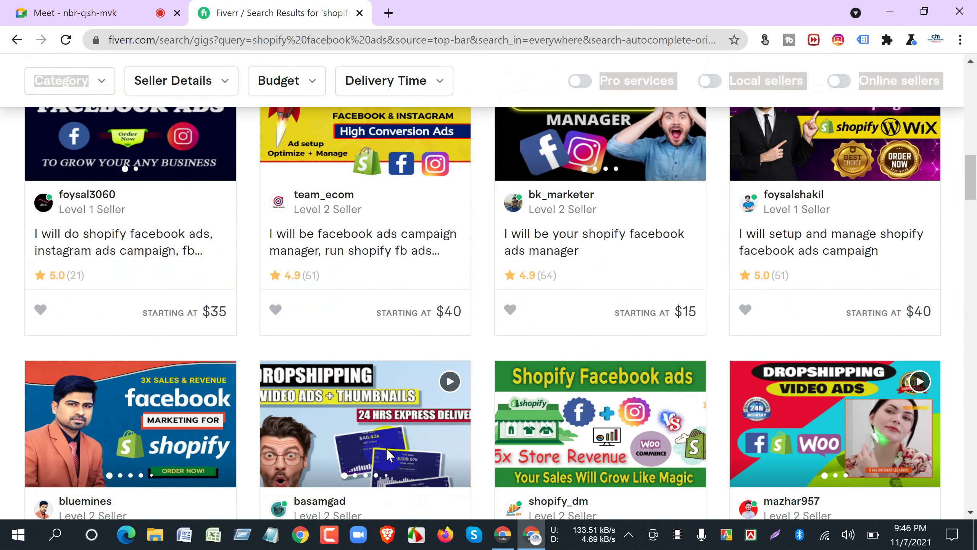
{"action": "scroll", "coordinate": [388, 454], "scroll_direction": "down", "scroll_amount": 4}
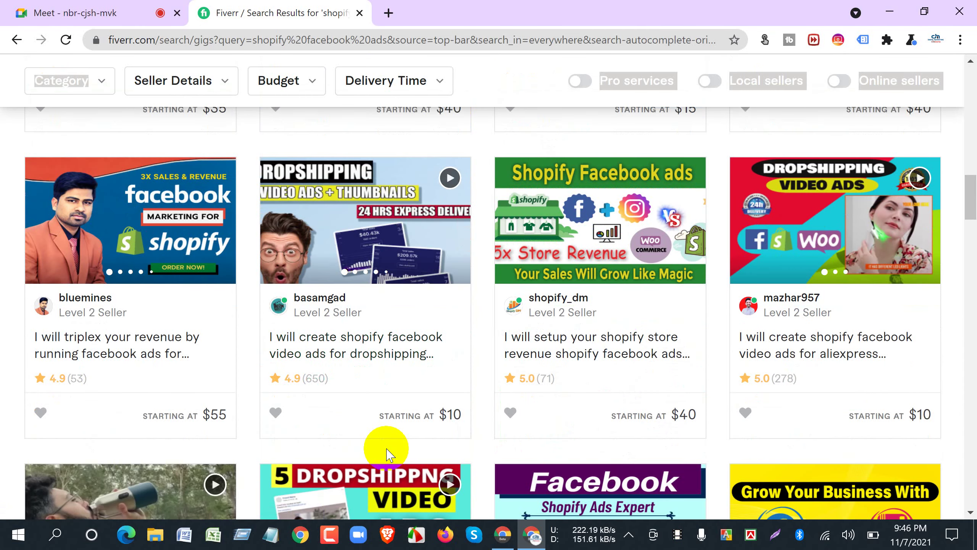
{"action": "scroll", "coordinate": [388, 454], "scroll_direction": "up", "scroll_amount": 17}
{"action": "scroll", "coordinate": [385, 450], "scroll_direction": "down", "scroll_amount": 4}
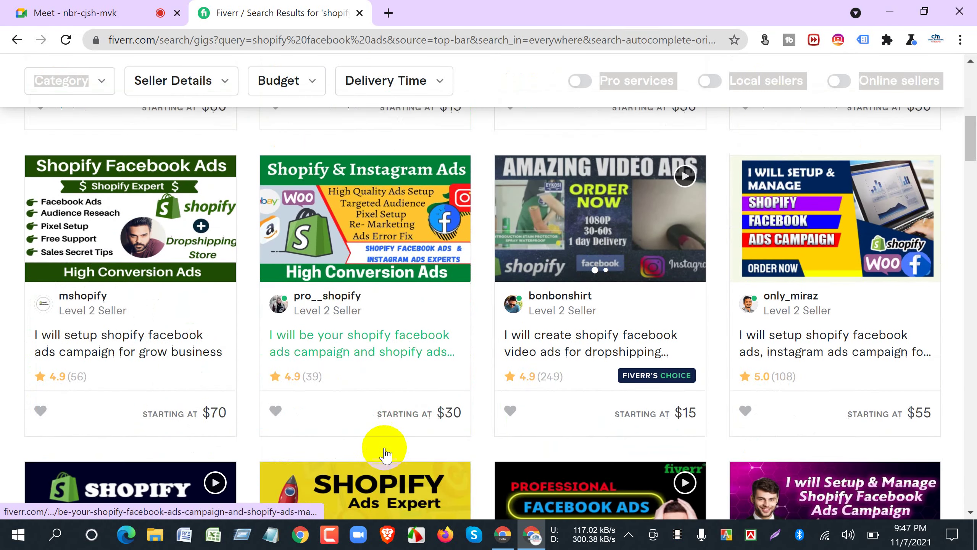
Remove "facebook" from the query and search for "shopify ads" services.
{"action": "scroll", "coordinate": [387, 452], "scroll_direction": "up", "scroll_amount": 11}
{"action": "left_click", "coordinate": [169, 84]}
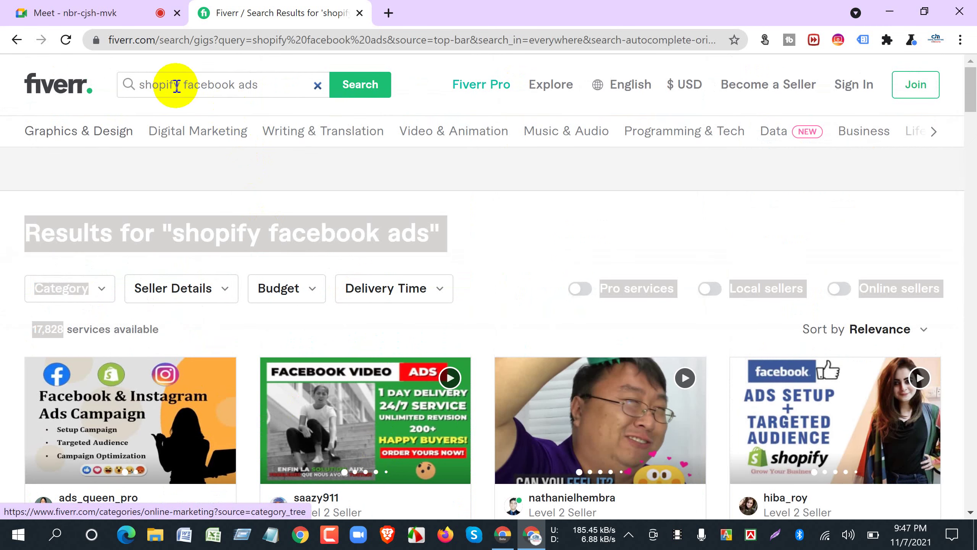
{"action": "left_click", "coordinate": [236, 84]}
{"action": "double_click", "coordinate": [188, 85]}
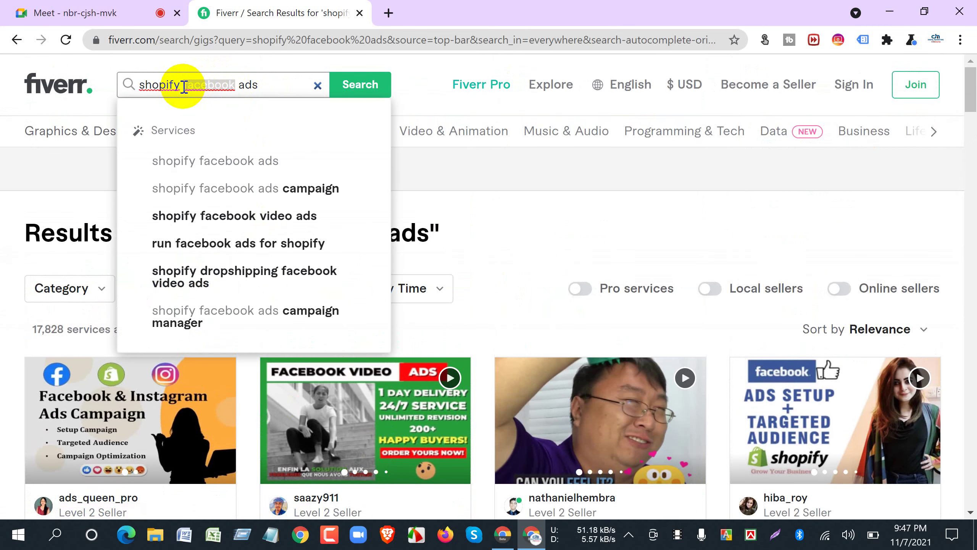
{"action": "key", "text": "BackSpace"}
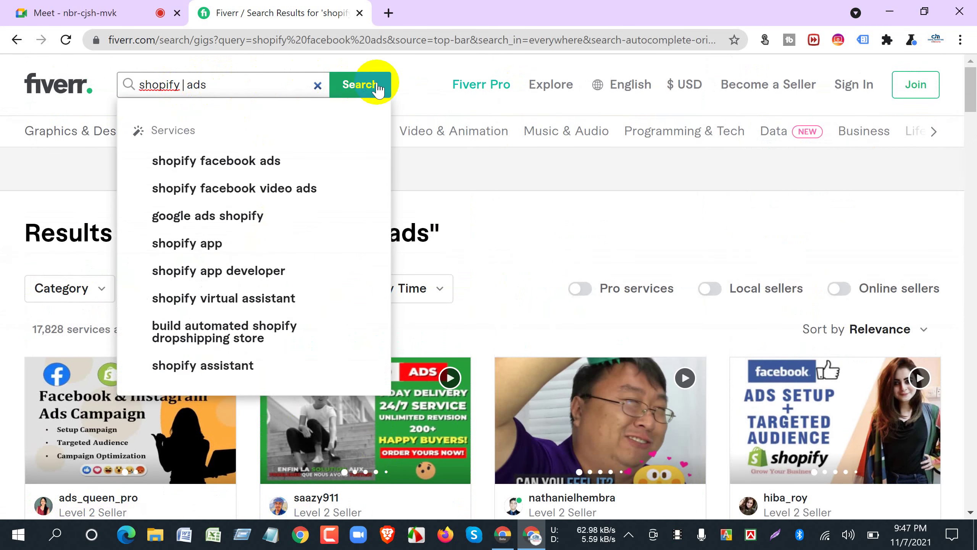
{"action": "left_click", "coordinate": [375, 87]}
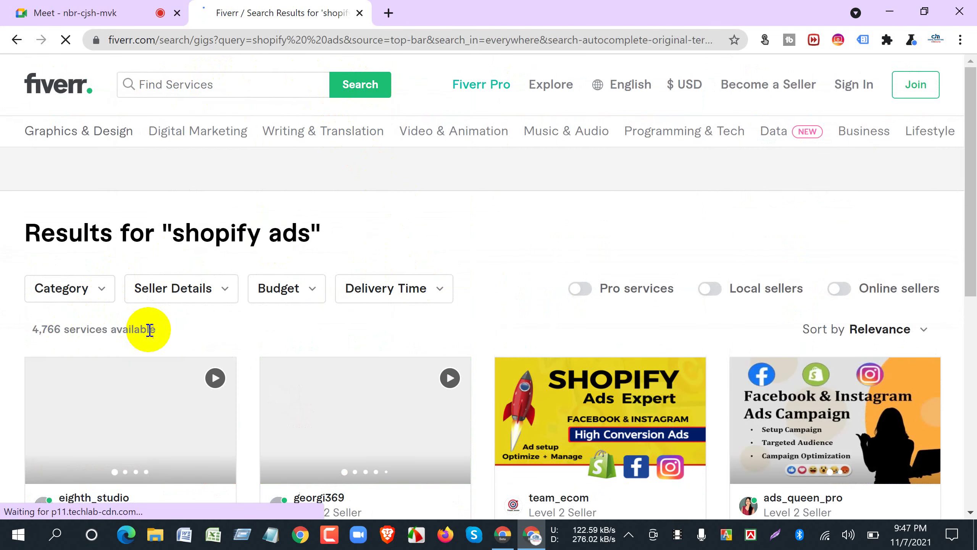
Browse the "shopify ads" results down to the page numbers, comparing service count, gig titles, sellers, ratings and starting prices.
{"action": "scroll", "coordinate": [149, 330], "scroll_direction": "down", "scroll_amount": 2}
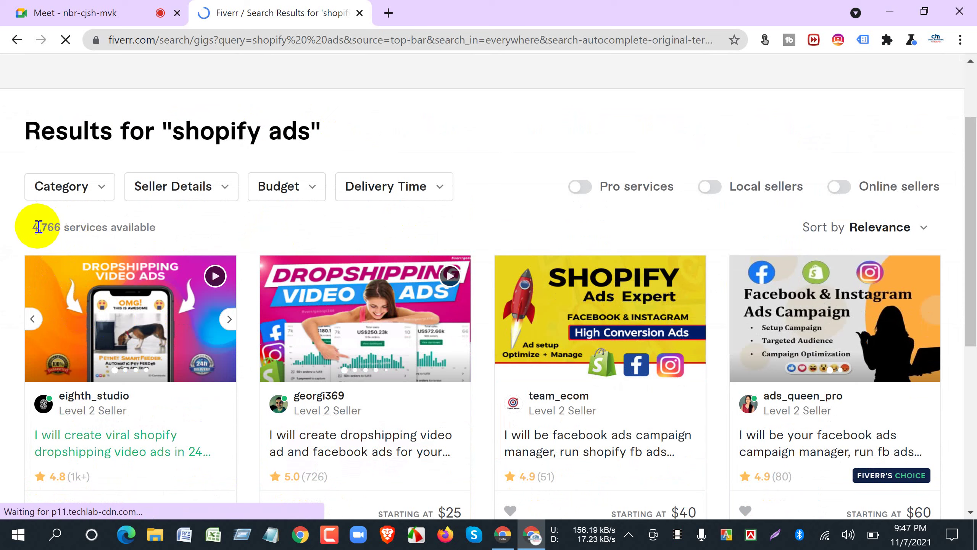
{"action": "scroll", "coordinate": [506, 395], "scroll_direction": "down", "scroll_amount": 2}
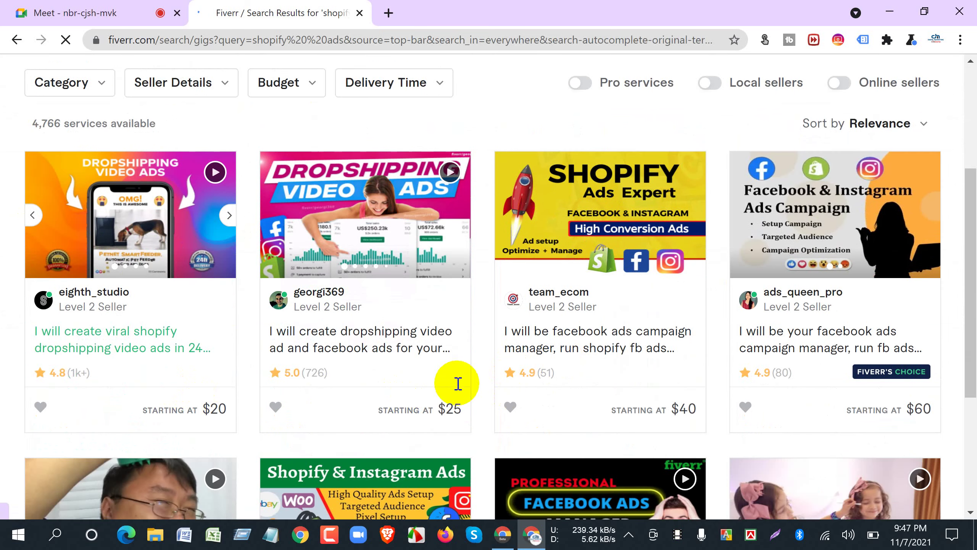
{"action": "scroll", "coordinate": [413, 401], "scroll_direction": "down", "scroll_amount": 4}
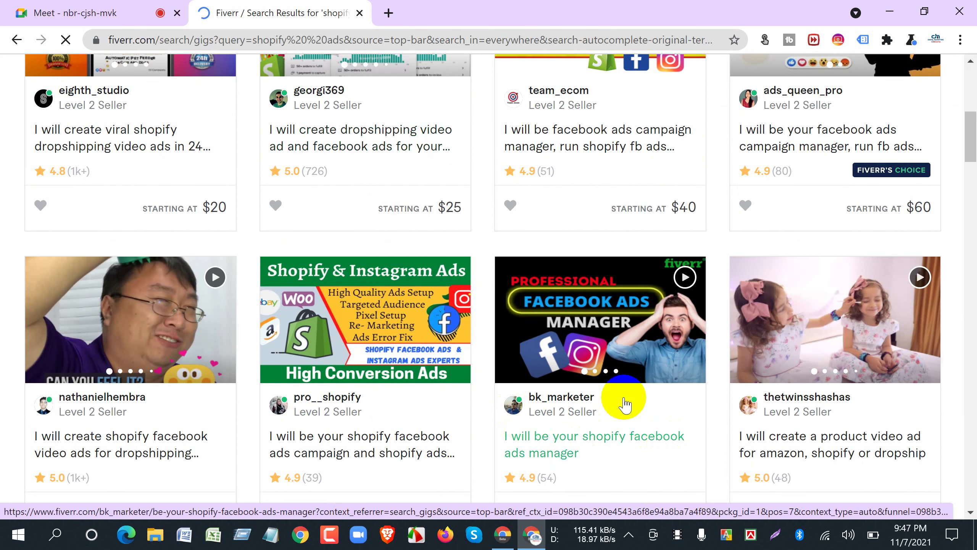
{"action": "scroll", "coordinate": [694, 436], "scroll_direction": "down", "scroll_amount": 6}
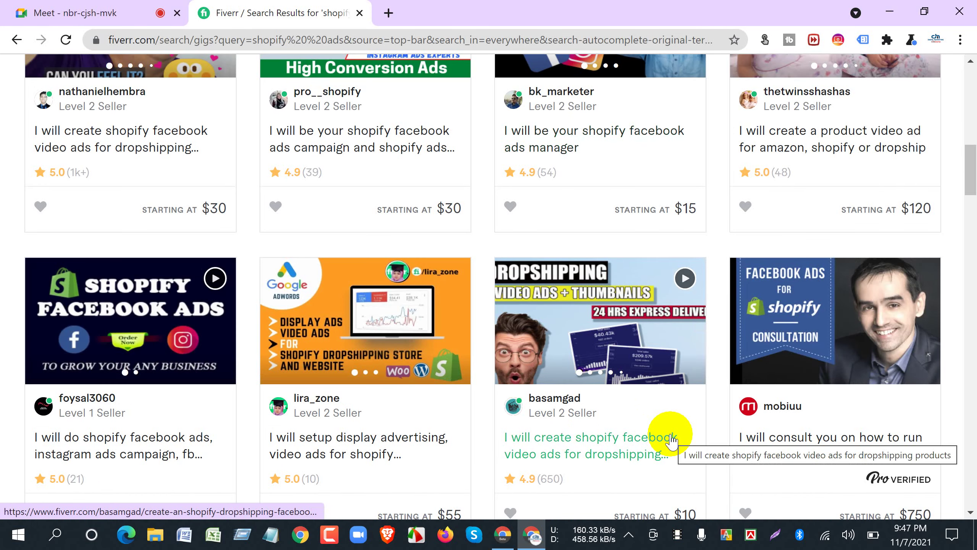
{"action": "scroll", "coordinate": [574, 425], "scroll_direction": "down", "scroll_amount": 4}
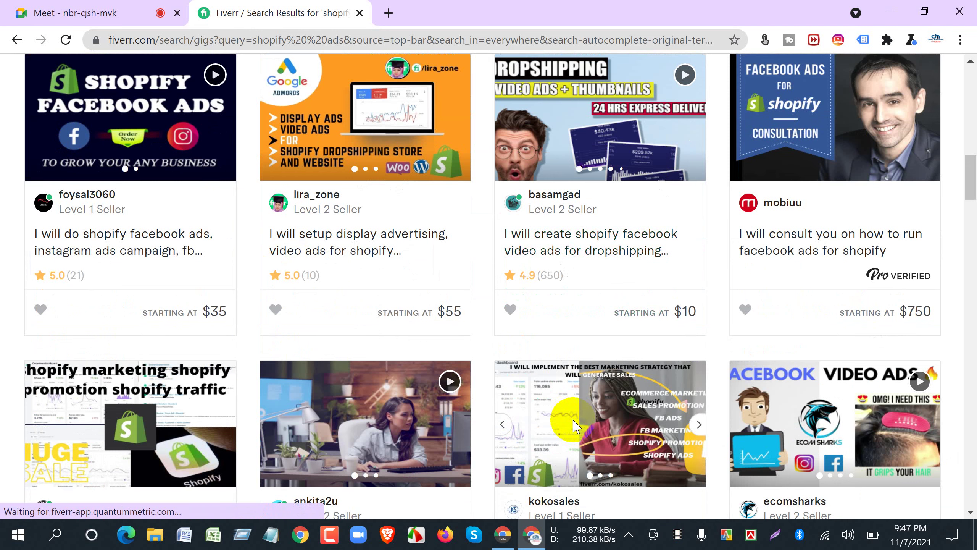
{"action": "left_click", "coordinate": [89, 16]}
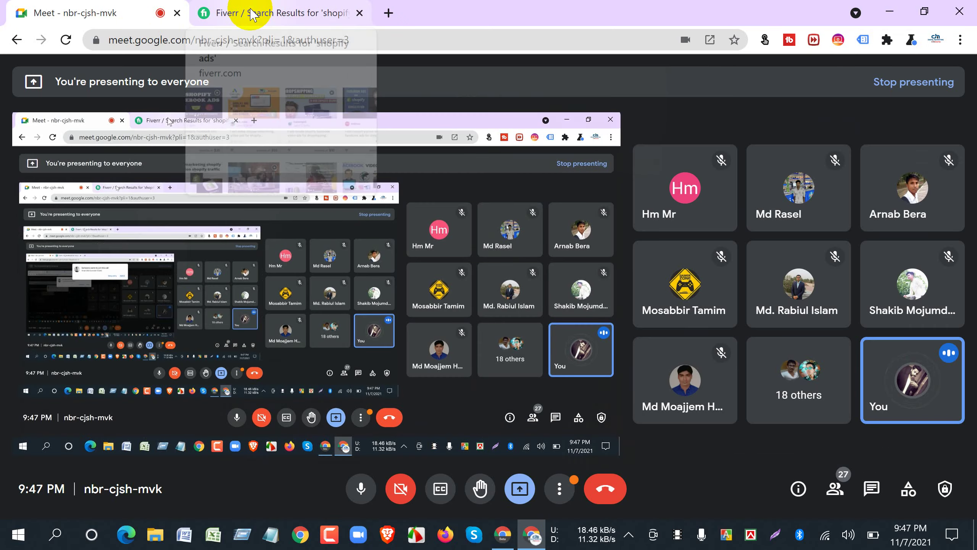
{"action": "left_click", "coordinate": [251, 15]}
{"action": "scroll", "coordinate": [508, 415], "scroll_direction": "down", "scroll_amount": 10}
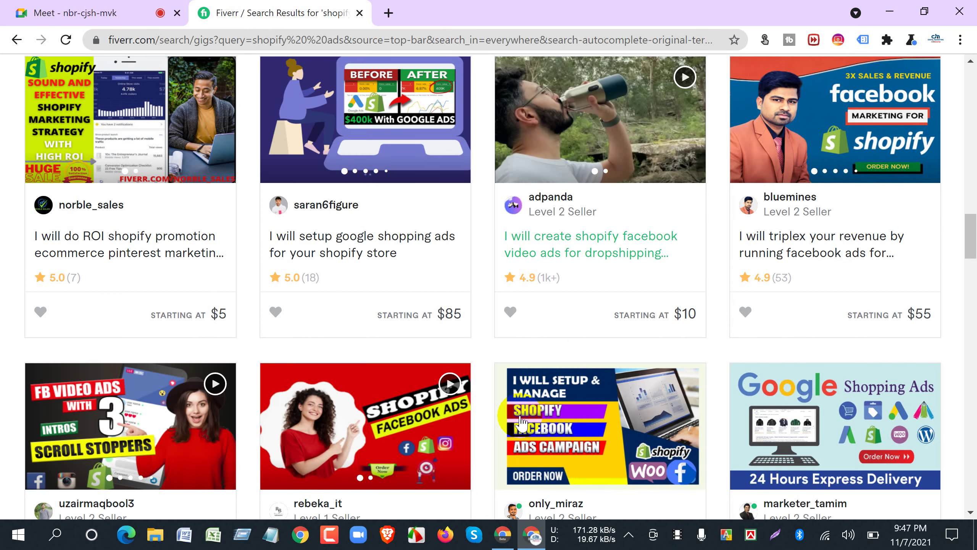
{"action": "scroll", "coordinate": [521, 421], "scroll_direction": "down", "scroll_amount": 7}
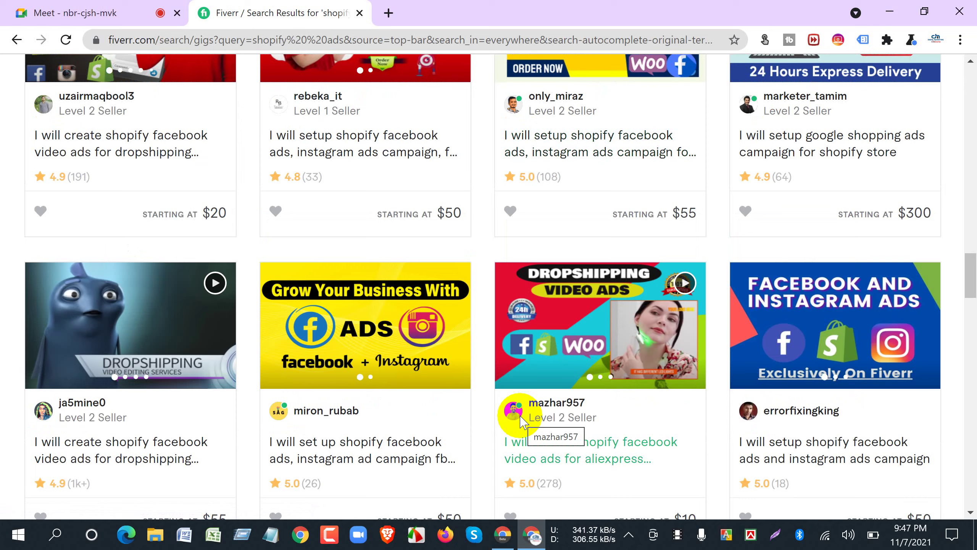
{"action": "scroll", "coordinate": [521, 422], "scroll_direction": "down", "scroll_amount": 2}
{"action": "scroll", "coordinate": [521, 421], "scroll_direction": "down", "scroll_amount": 6}
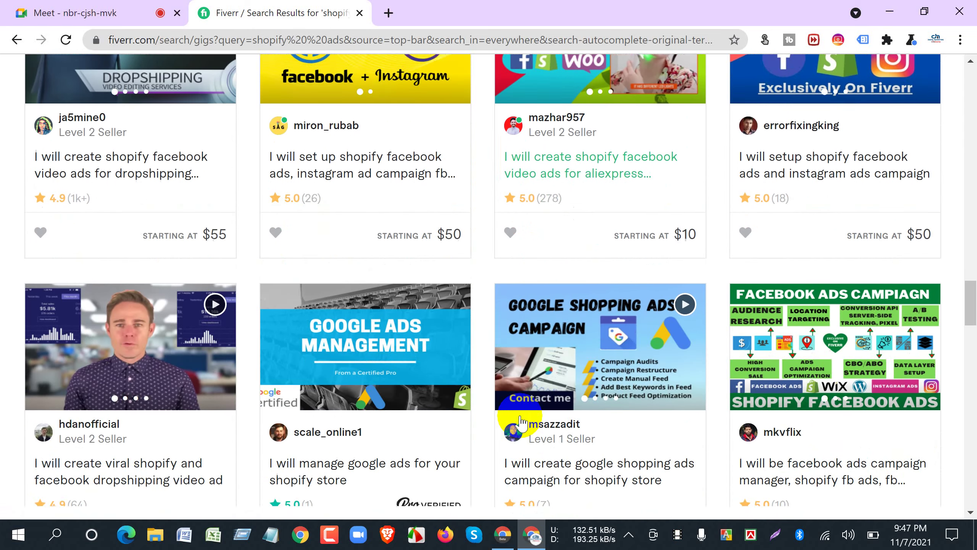
{"action": "scroll", "coordinate": [522, 421], "scroll_direction": "down", "scroll_amount": 10}
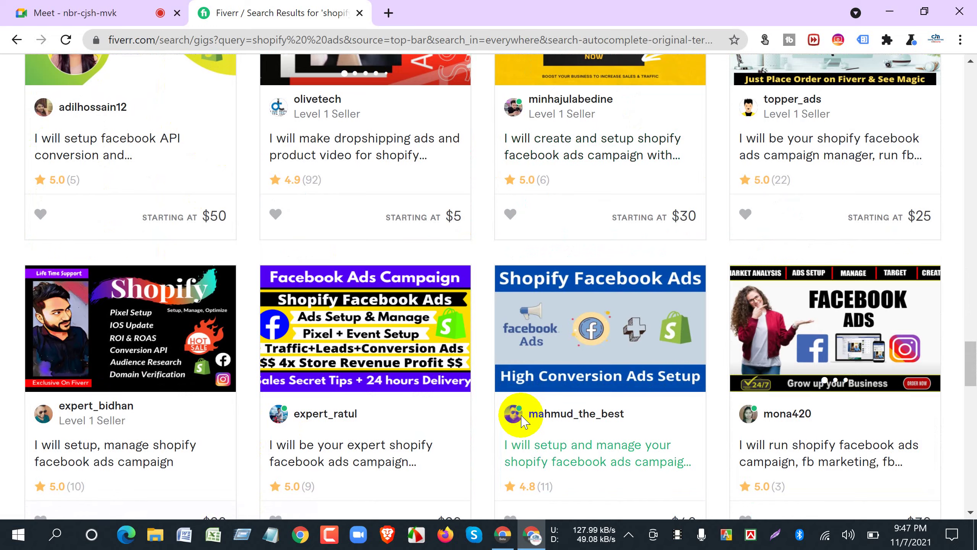
{"action": "scroll", "coordinate": [521, 416], "scroll_direction": "down", "scroll_amount": 5}
{"action": "scroll", "coordinate": [522, 422], "scroll_direction": "down", "scroll_amount": 3}
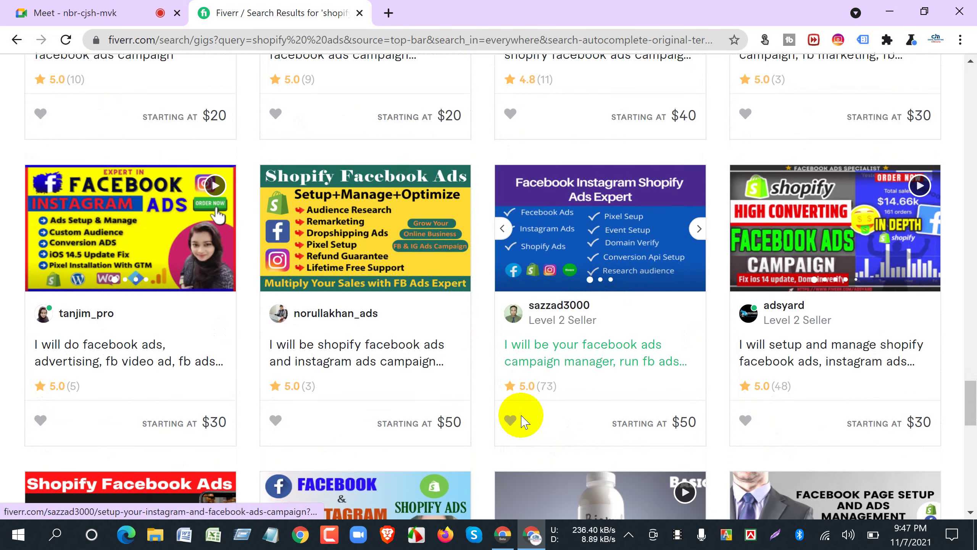
{"action": "scroll", "coordinate": [521, 421], "scroll_direction": "down", "scroll_amount": 4}
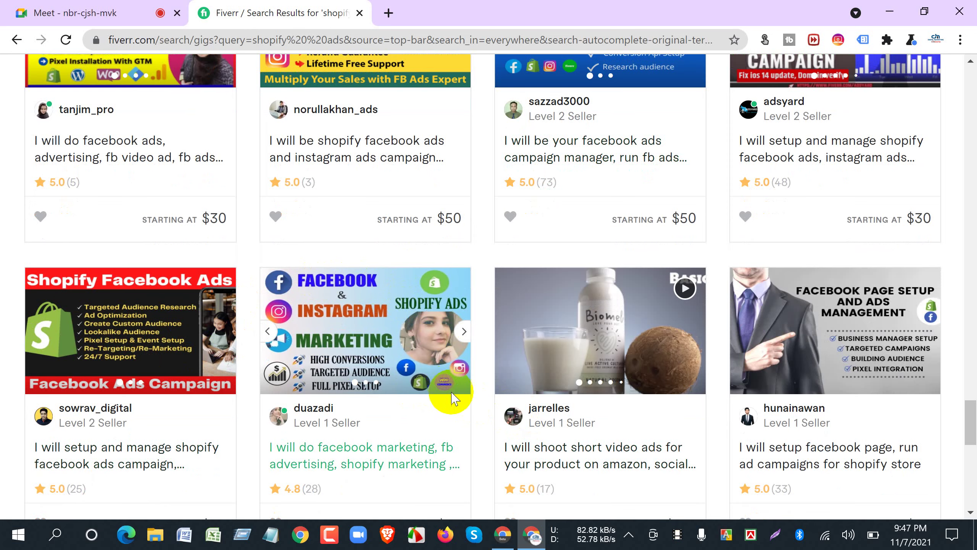
{"action": "scroll", "coordinate": [466, 408], "scroll_direction": "down", "scroll_amount": 8}
{"action": "scroll", "coordinate": [465, 404], "scroll_direction": "up", "scroll_amount": 19}
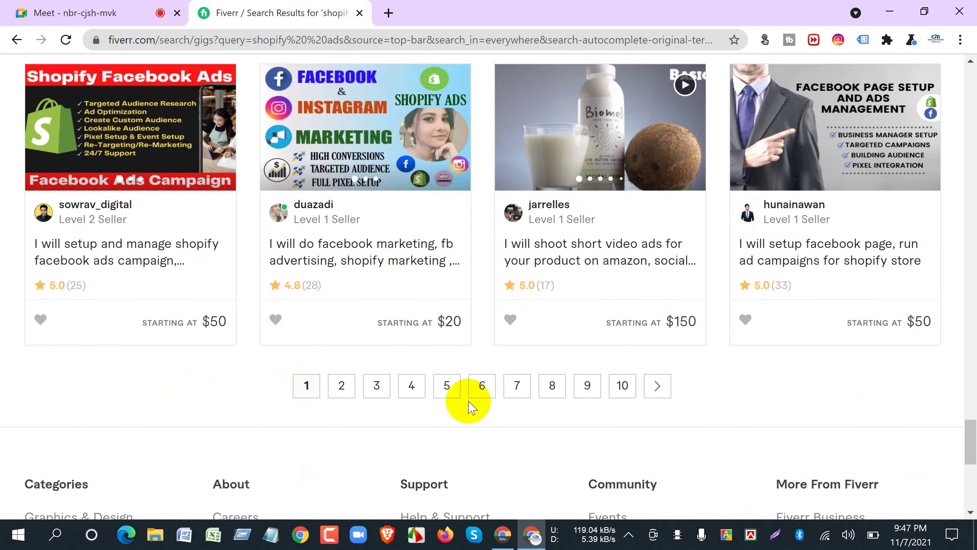
{"action": "scroll", "coordinate": [459, 384], "scroll_direction": "up", "scroll_amount": 20}
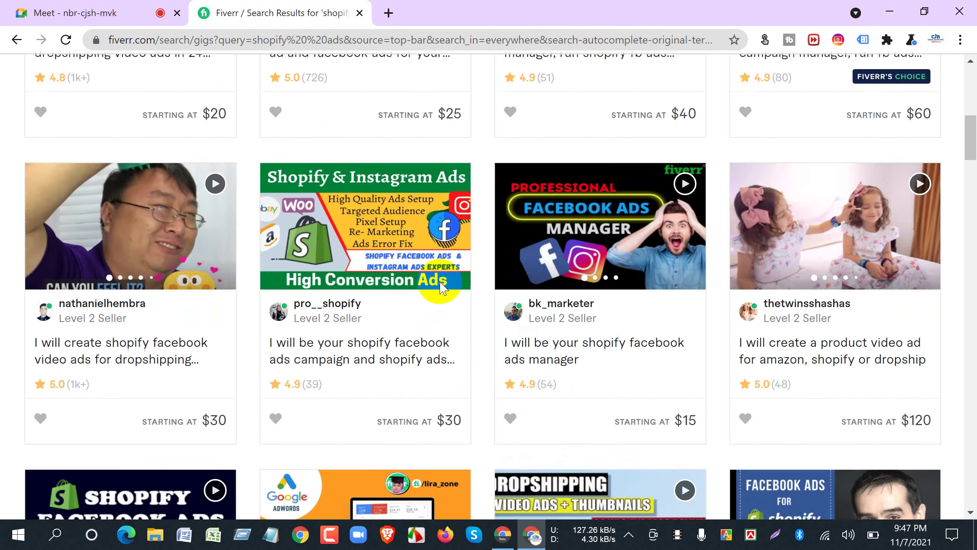
{"action": "scroll", "coordinate": [461, 385], "scroll_direction": "down", "scroll_amount": 15}
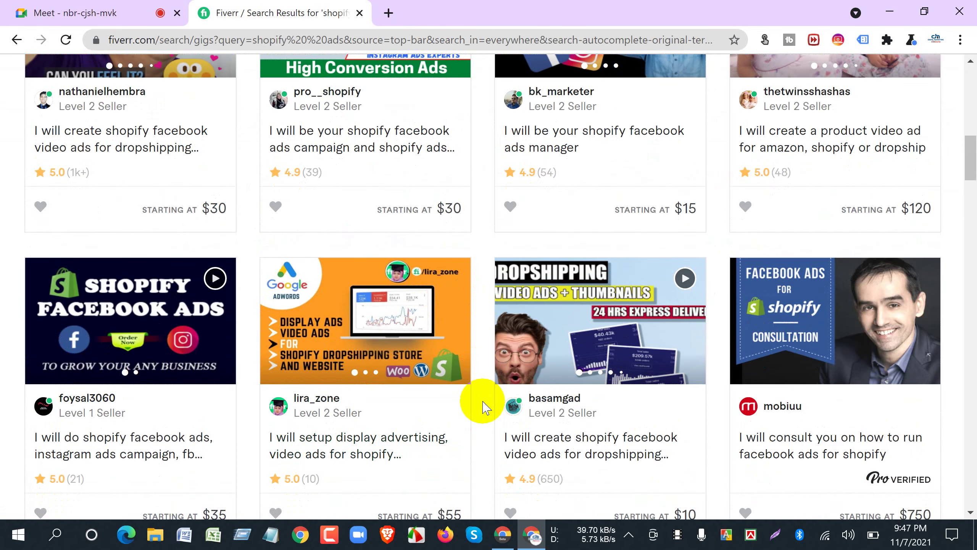
{"action": "scroll", "coordinate": [485, 407], "scroll_direction": "up", "scroll_amount": 12}
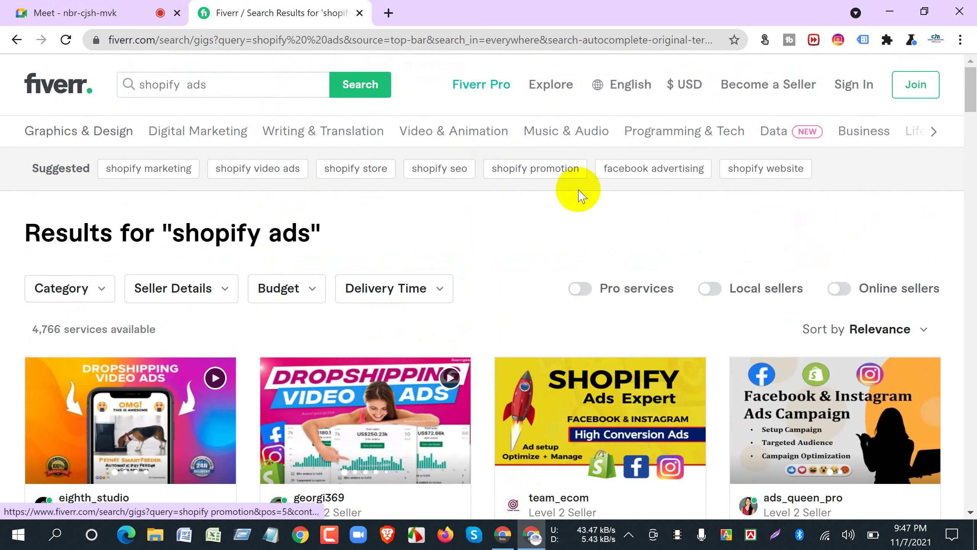
Replace "ads" in the query and search for "shopify marketing" services.
{"action": "mouse_move", "coordinate": [945, 304]}
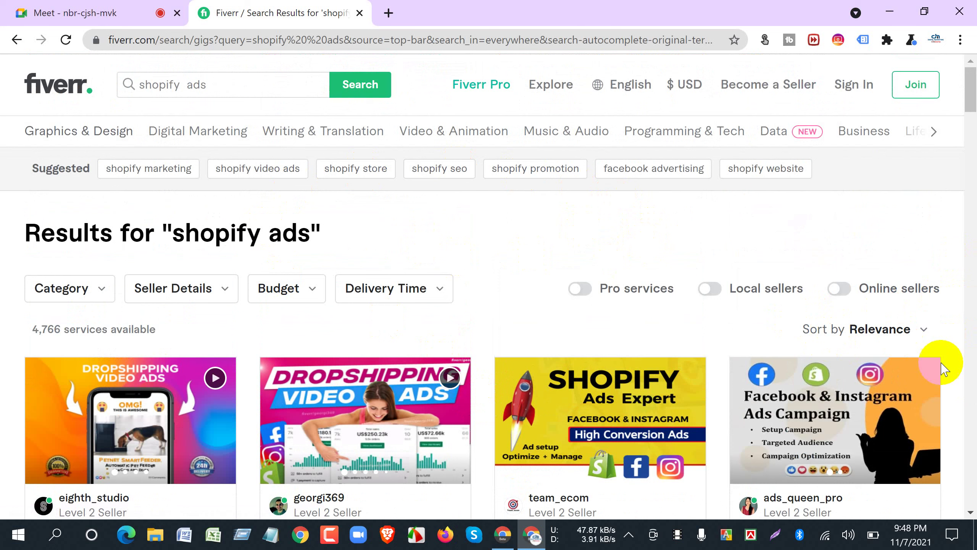
{"action": "left_click", "coordinate": [235, 89]}
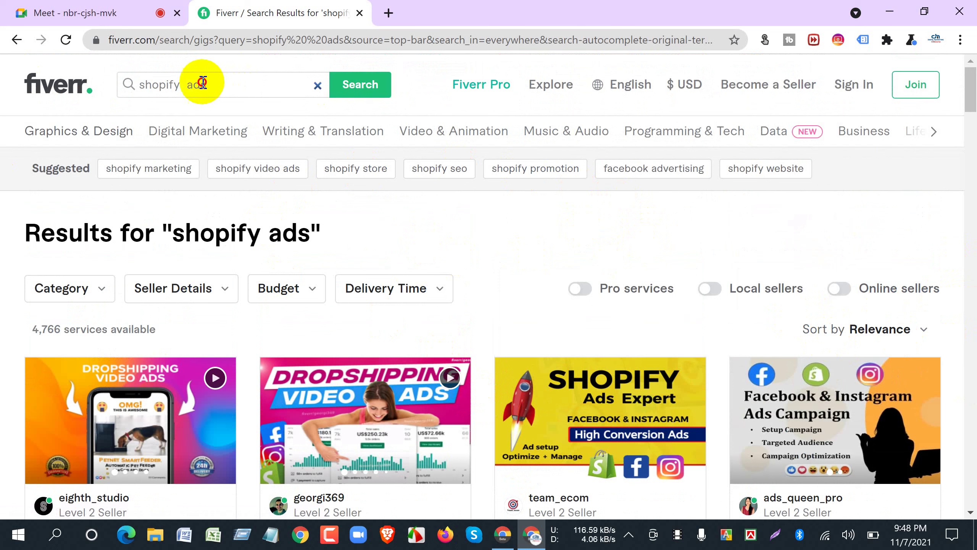
{"action": "left_click_drag", "start_coordinate": [187, 85], "coordinate": [206, 87]}
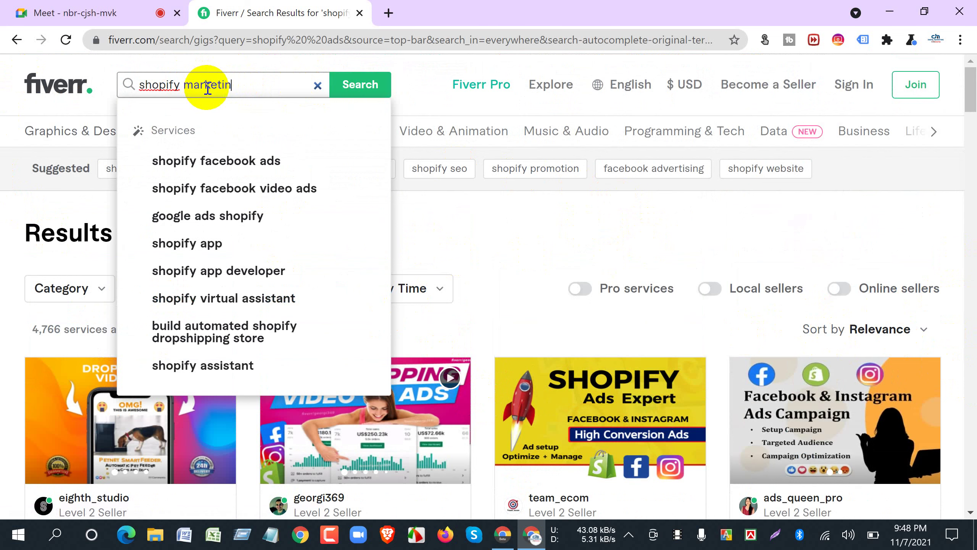
{"action": "key", "text": "Return"}
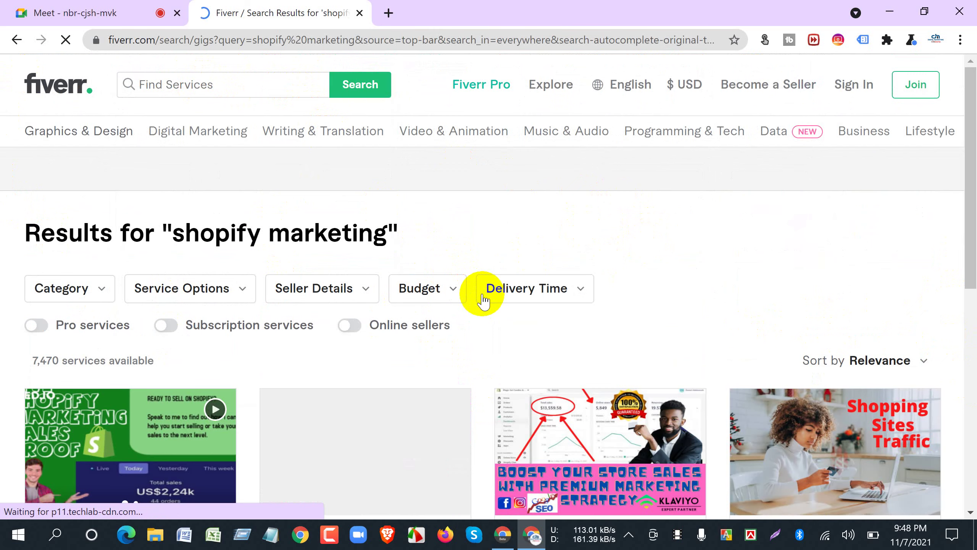
Examine the "shopify marketing" results, comparing the number of available services, gig titles, seller levels, ratings and starting prices.
{"action": "scroll", "coordinate": [483, 295], "scroll_direction": "down", "scroll_amount": 7}
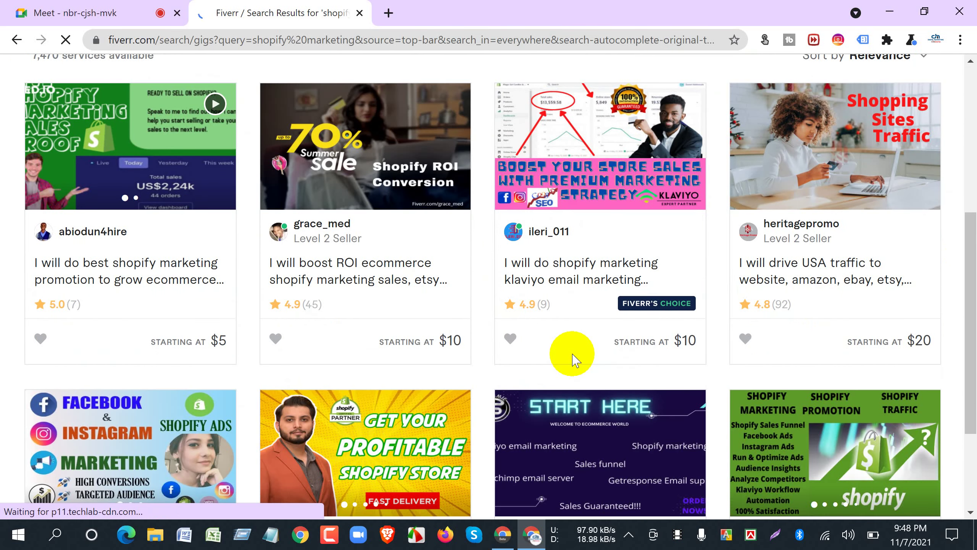
{"action": "scroll", "coordinate": [481, 372], "scroll_direction": "down", "scroll_amount": 3}
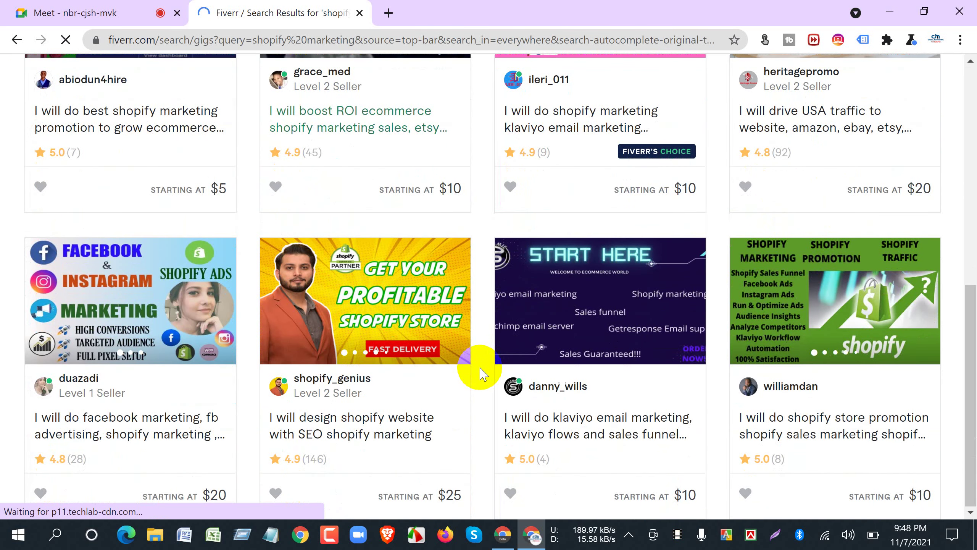
{"action": "scroll", "coordinate": [483, 373], "scroll_direction": "up", "scroll_amount": 10}
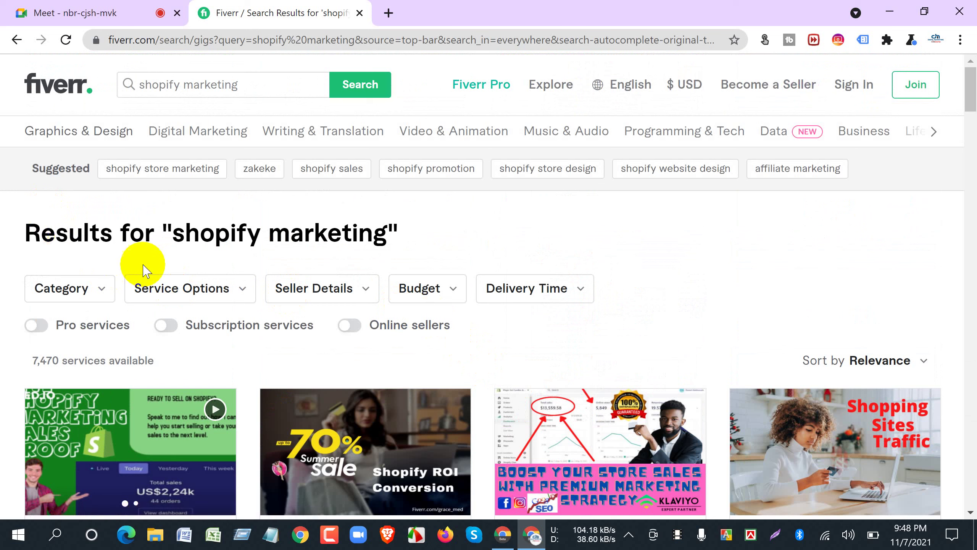
{"action": "left_click_drag", "start_coordinate": [177, 235], "coordinate": [394, 237]}
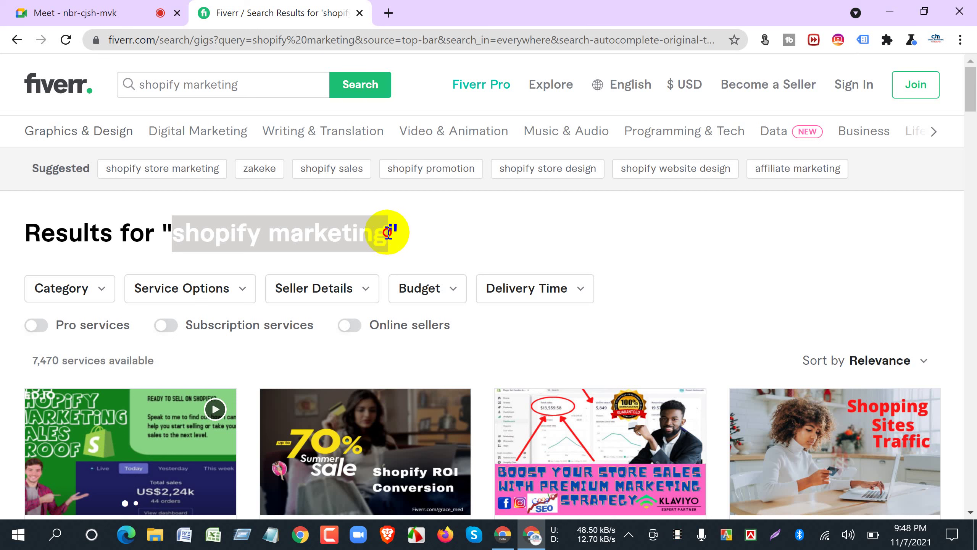
{"action": "left_click", "coordinate": [388, 232]}
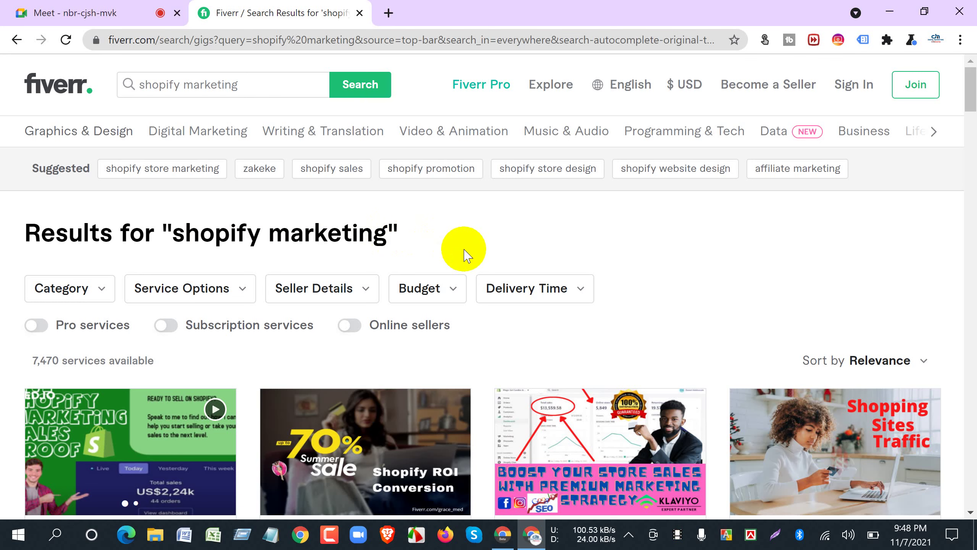
{"action": "scroll", "coordinate": [459, 248], "scroll_direction": "down", "scroll_amount": 5}
{"action": "scroll", "coordinate": [455, 248], "scroll_direction": "down", "scroll_amount": 5}
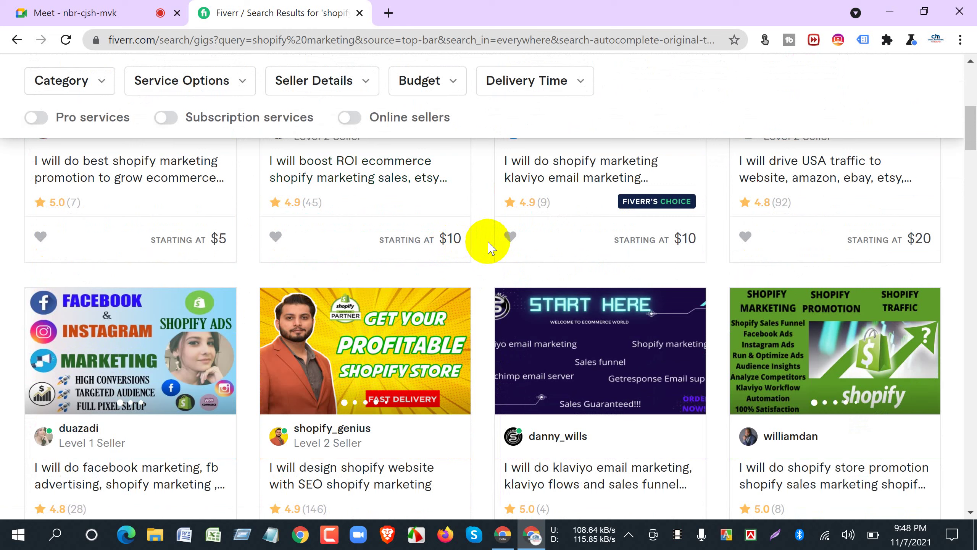
{"action": "scroll", "coordinate": [488, 246], "scroll_direction": "down", "scroll_amount": 15}
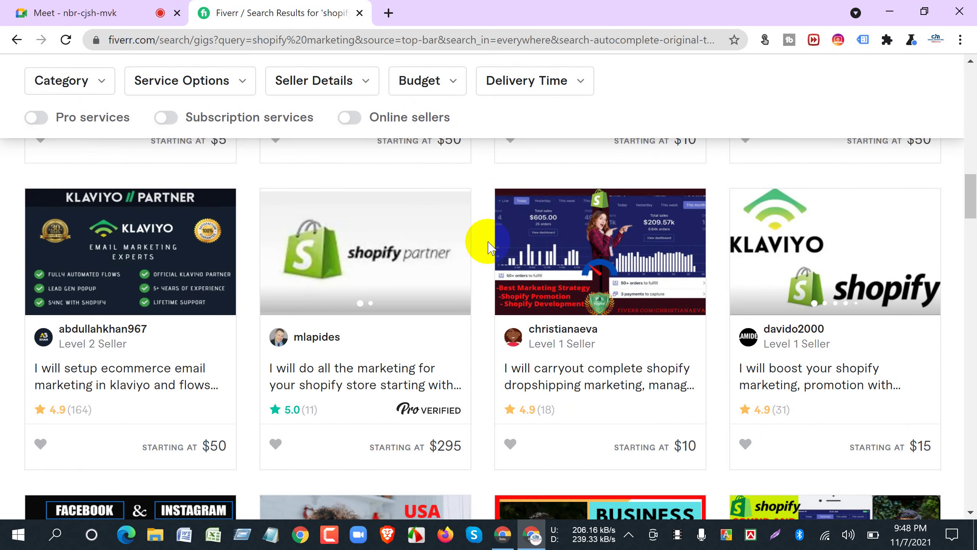
{"action": "scroll", "coordinate": [488, 246], "scroll_direction": "down", "scroll_amount": 20}
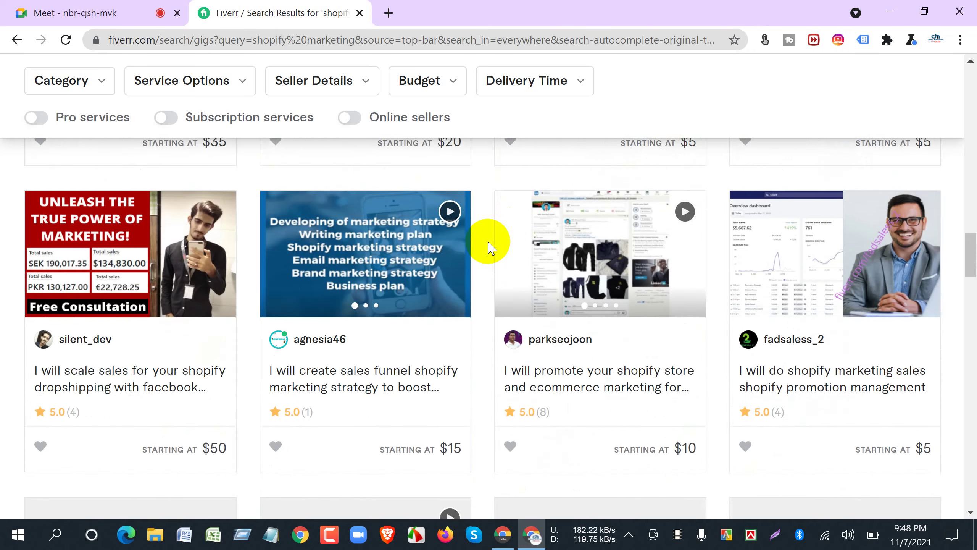
{"action": "scroll", "coordinate": [488, 246], "scroll_direction": "up", "scroll_amount": 10}
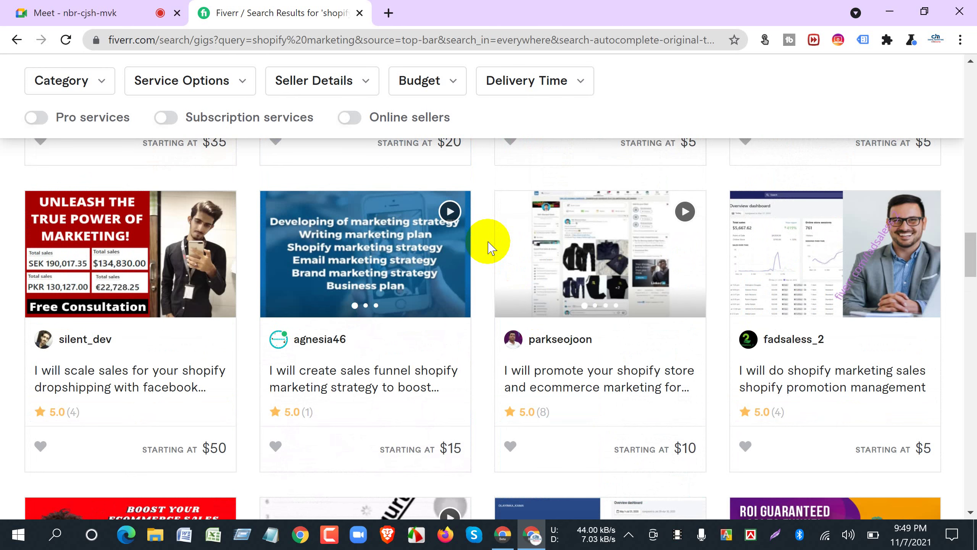
Check the Google Meet call and return to the start of the Fiverr "shopify marketing" results.
{"action": "left_click", "coordinate": [62, 19]}
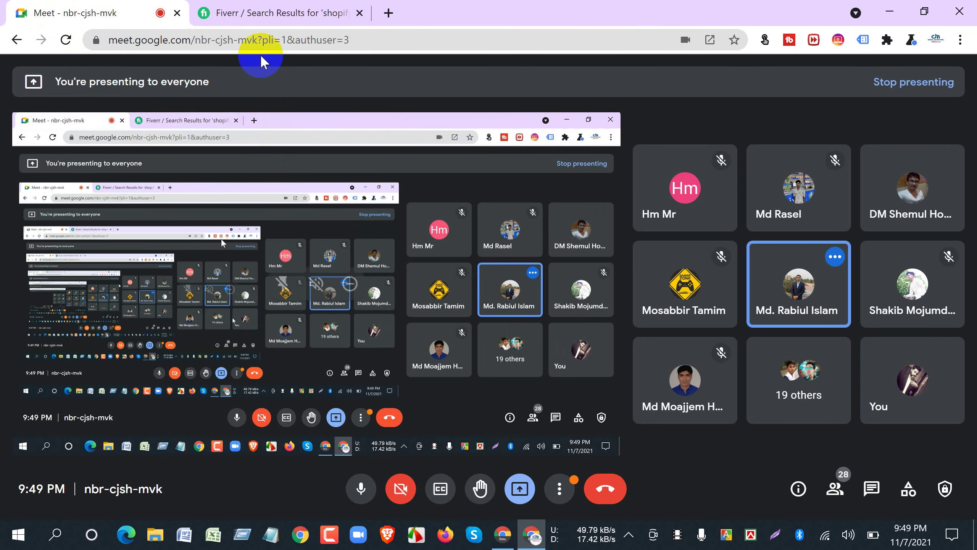
{"action": "left_click", "coordinate": [217, 13]}
{"action": "scroll", "coordinate": [498, 456], "scroll_direction": "up", "scroll_amount": 1}
{"action": "scroll", "coordinate": [430, 410], "scroll_direction": "up", "scroll_amount": 6}
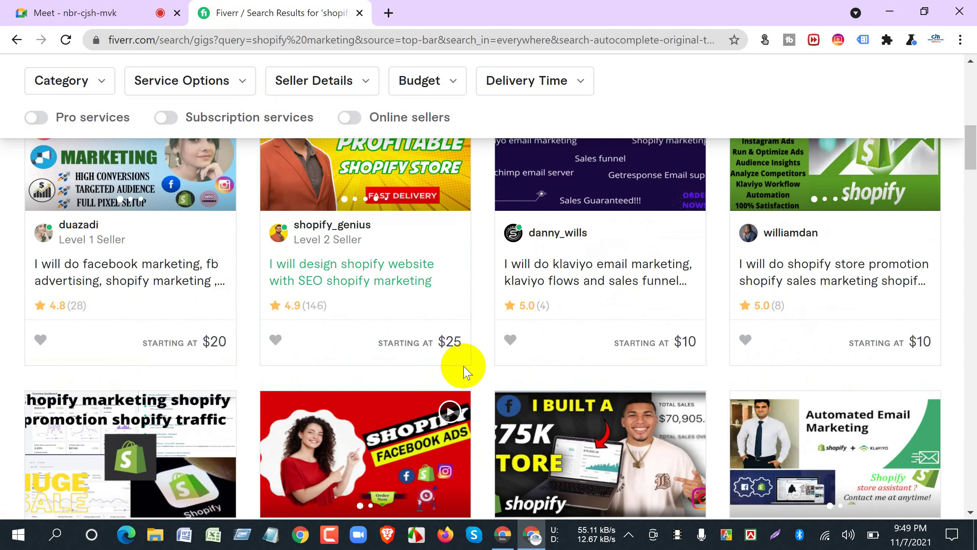
{"action": "scroll", "coordinate": [463, 372], "scroll_direction": "up", "scroll_amount": 5}
{"action": "scroll", "coordinate": [465, 373], "scroll_direction": "up", "scroll_amount": 5}
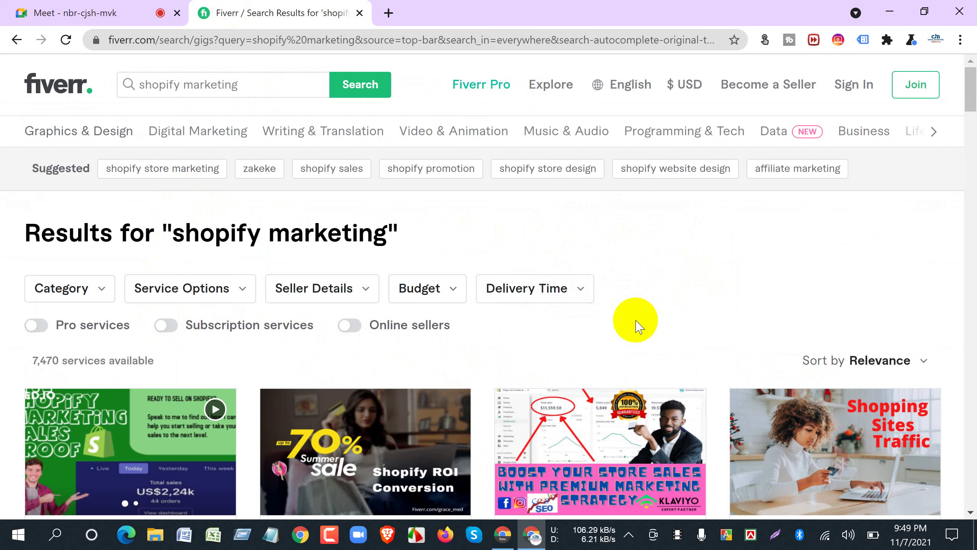
Highlight the keyword "shopify marketing" in the results heading to point it out, and clear the selection.
{"action": "left_click_drag", "start_coordinate": [198, 237], "coordinate": [377, 235]}
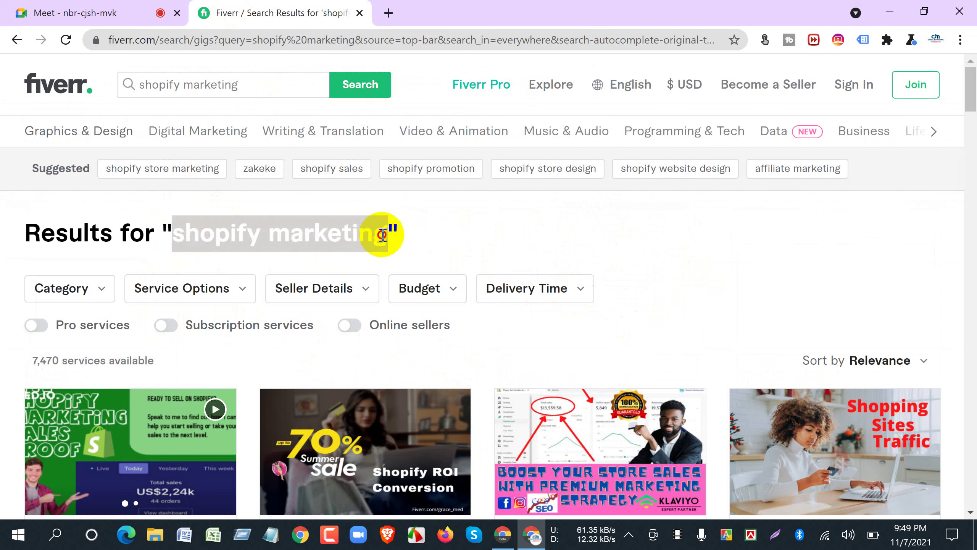
{"action": "left_click", "coordinate": [383, 234]}
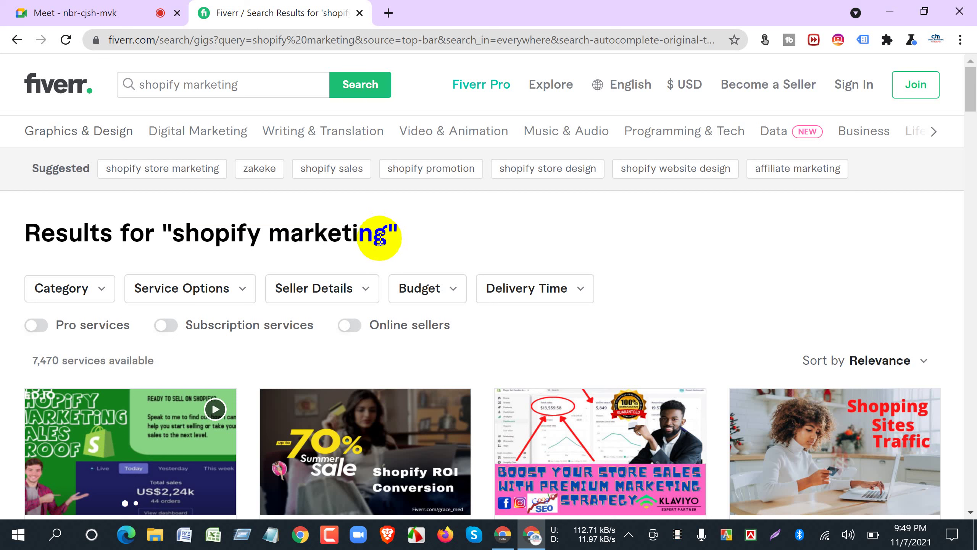
{"action": "left_click_drag", "start_coordinate": [383, 234], "coordinate": [183, 234]}
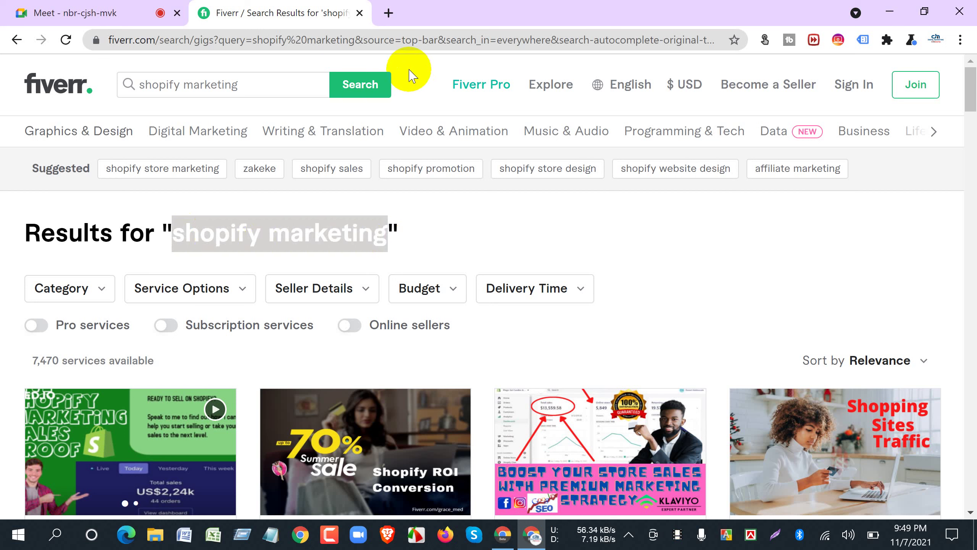
{"action": "left_click", "coordinate": [430, 235]}
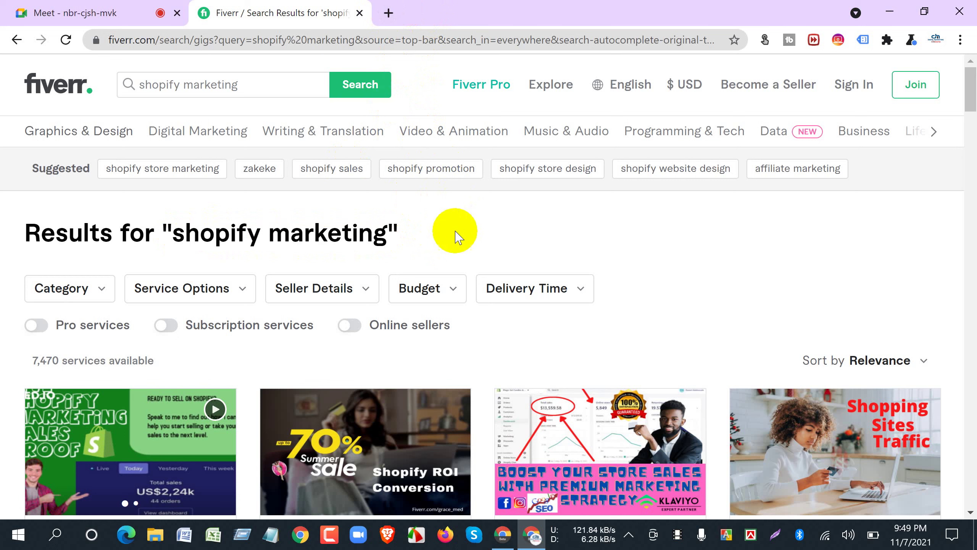
{"action": "left_click_drag", "start_coordinate": [387, 235], "coordinate": [375, 233]}
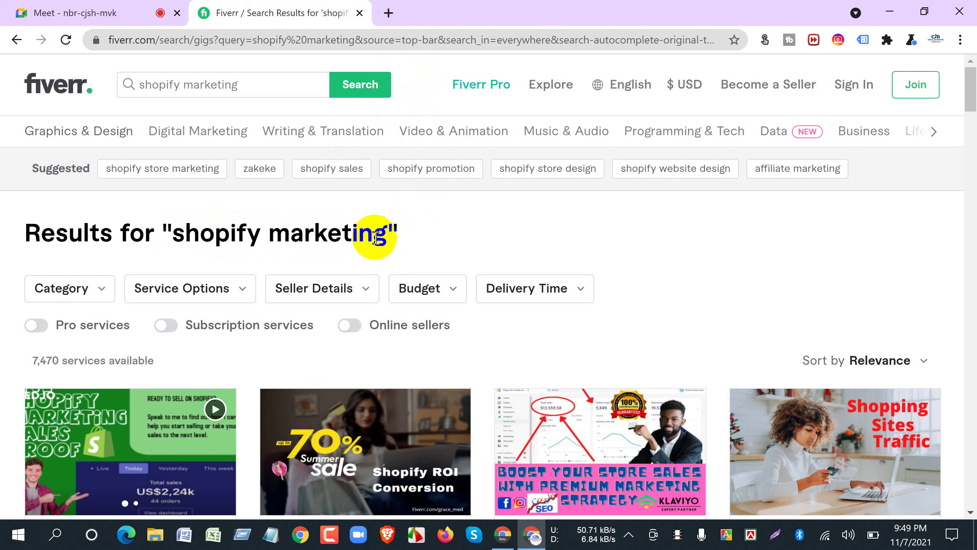
{"action": "left_click", "coordinate": [375, 236]}
Browse the "shopify marketing" gigs down to the page numbers, comparing service types, sellers, review counts and starting prices.
{"action": "scroll", "coordinate": [626, 316], "scroll_direction": "down", "scroll_amount": 6}
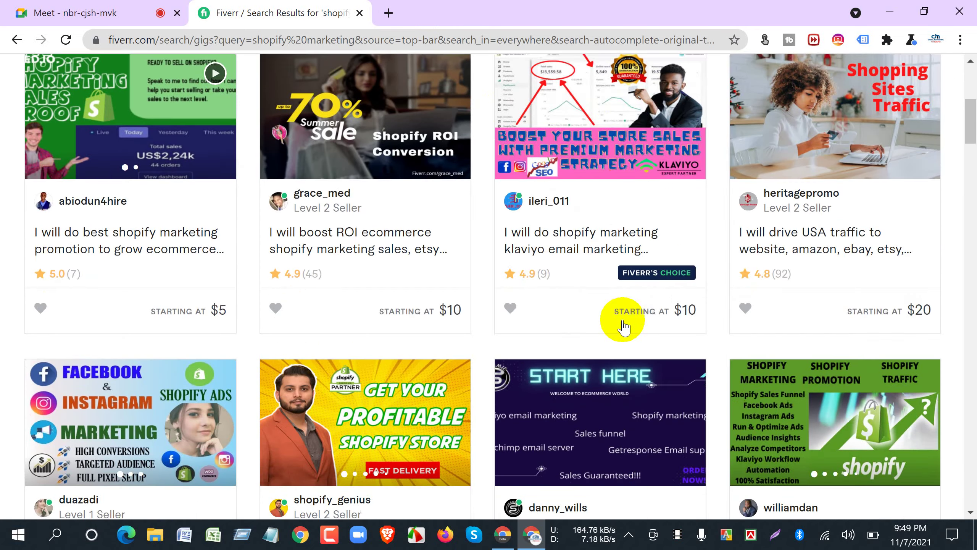
{"action": "scroll", "coordinate": [624, 327], "scroll_direction": "down", "scroll_amount": 15}
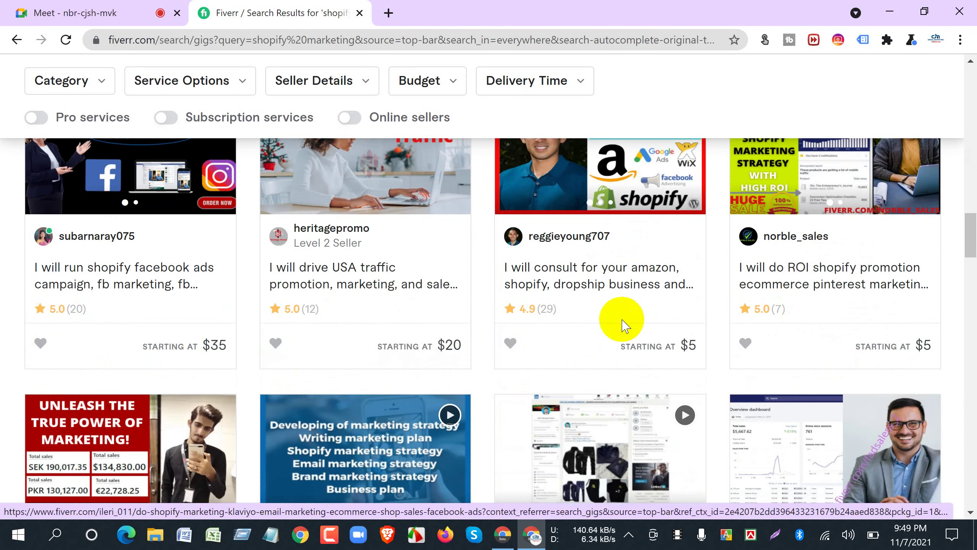
{"action": "scroll", "coordinate": [624, 325], "scroll_direction": "down", "scroll_amount": 5}
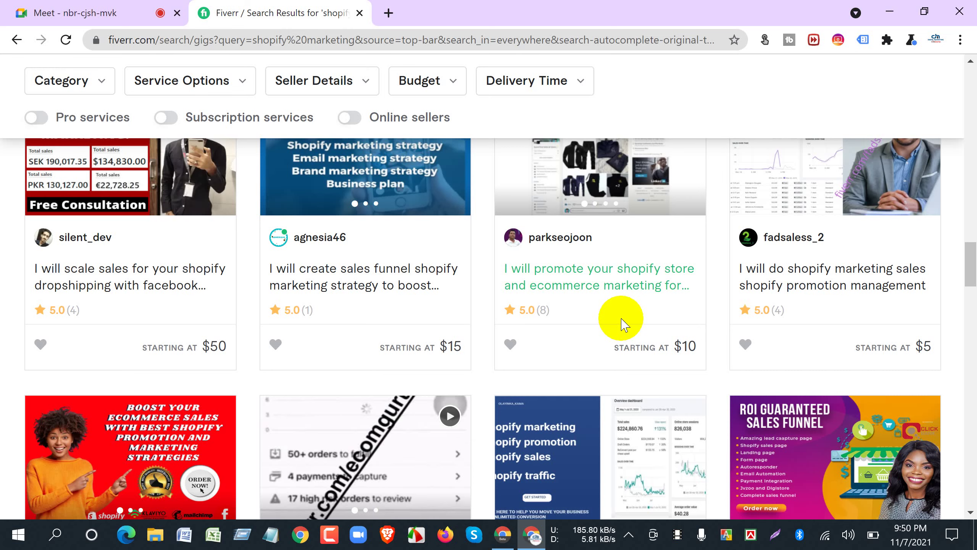
{"action": "scroll", "coordinate": [486, 395], "scroll_direction": "down", "scroll_amount": 5}
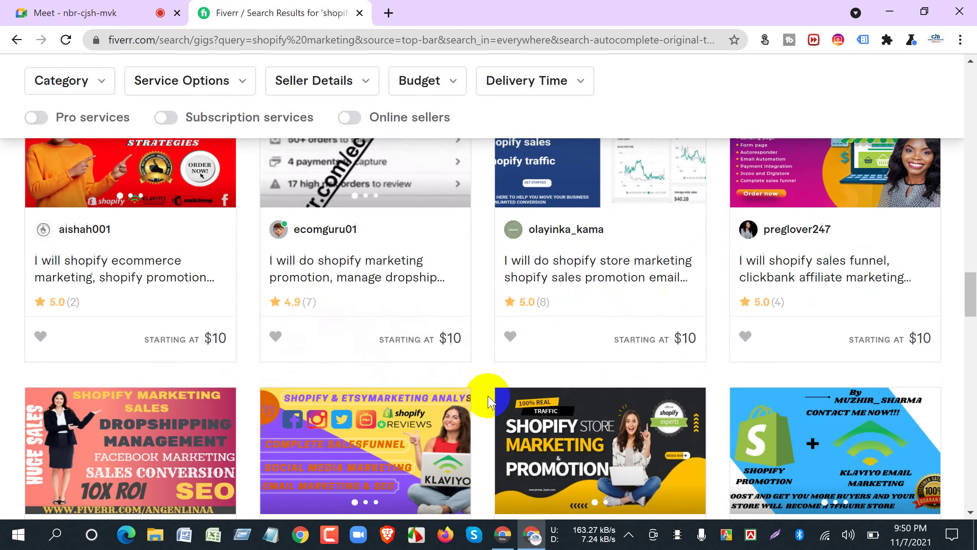
{"action": "scroll", "coordinate": [489, 400], "scroll_direction": "down", "scroll_amount": 15}
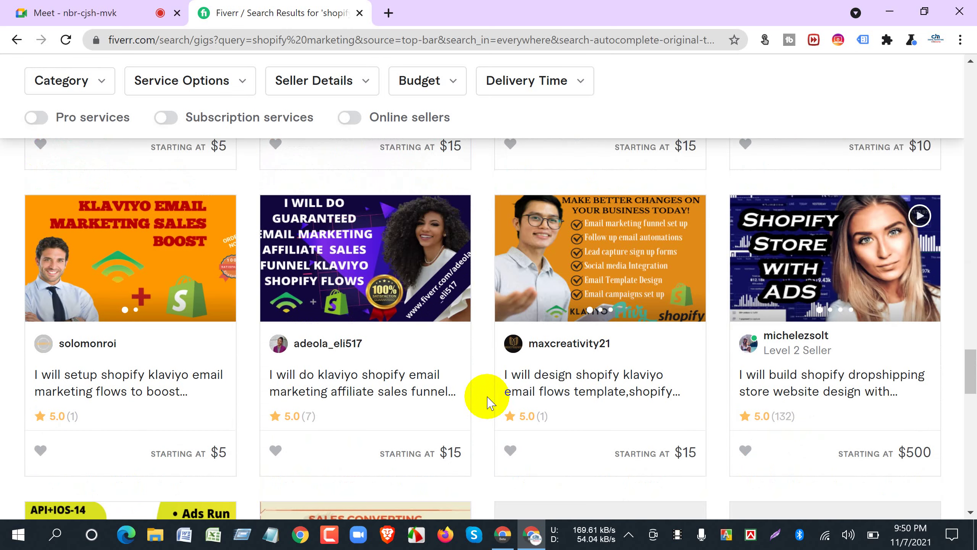
{"action": "scroll", "coordinate": [488, 400], "scroll_direction": "down", "scroll_amount": 5}
{"action": "scroll", "coordinate": [488, 400], "scroll_direction": "down", "scroll_amount": 5}
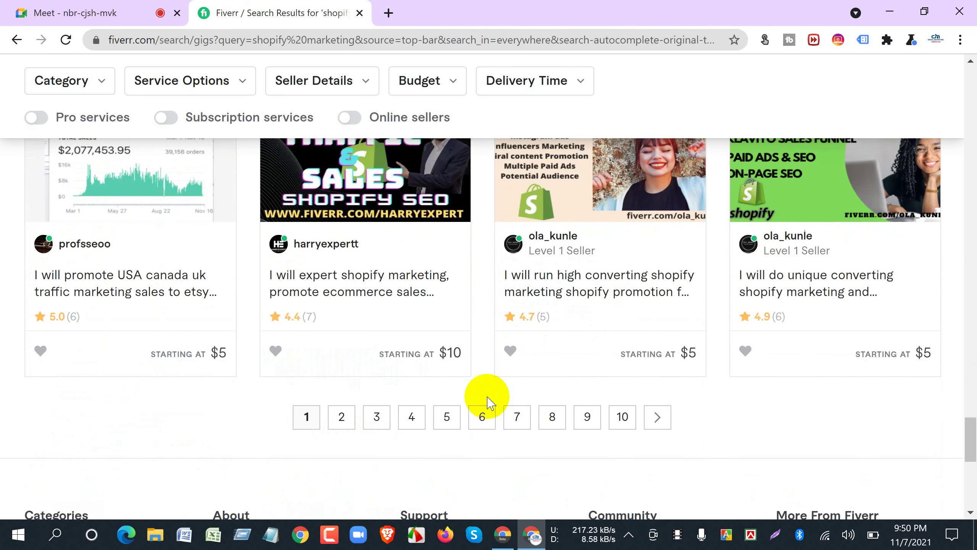
{"action": "scroll", "coordinate": [485, 389], "scroll_direction": "up", "scroll_amount": 15}
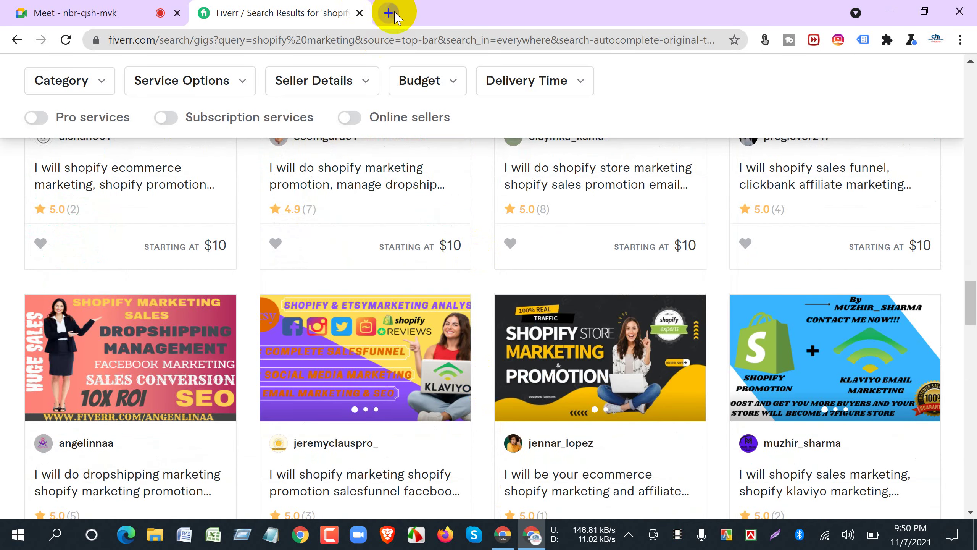
Open instagram.com in a new tab, decline adding it to the Home screen, and open the signed-in account's profile.
{"action": "left_click", "coordinate": [388, 13]}
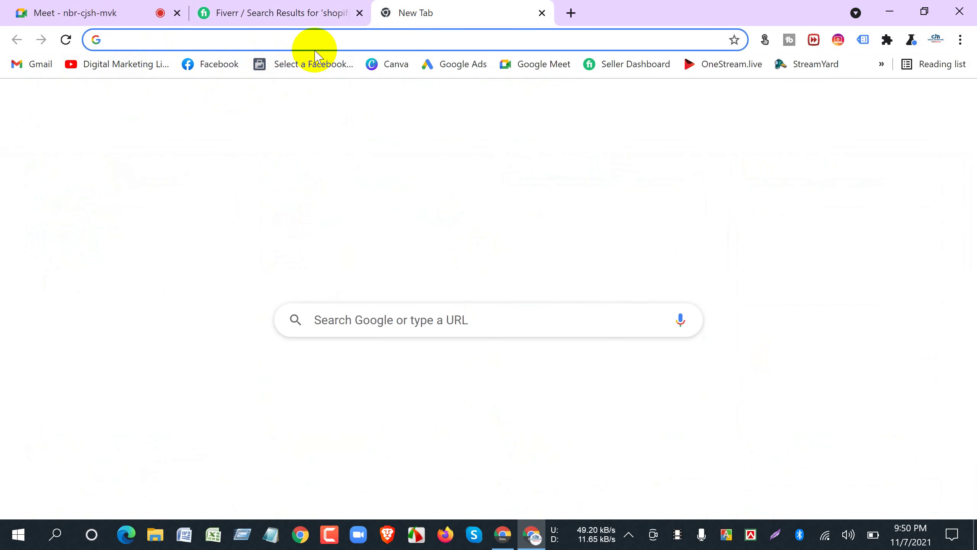
{"action": "type", "text": "instagram.com"}
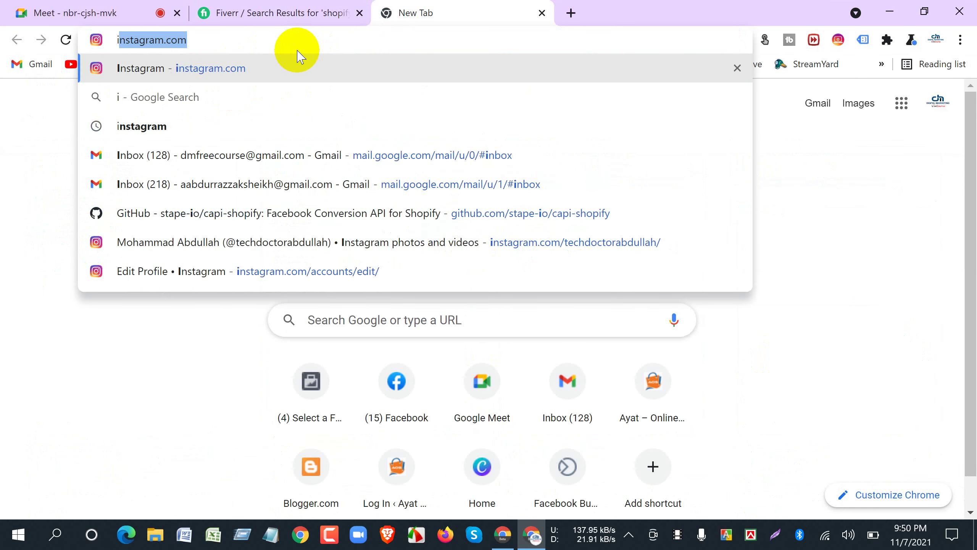
{"action": "key", "text": "Return"}
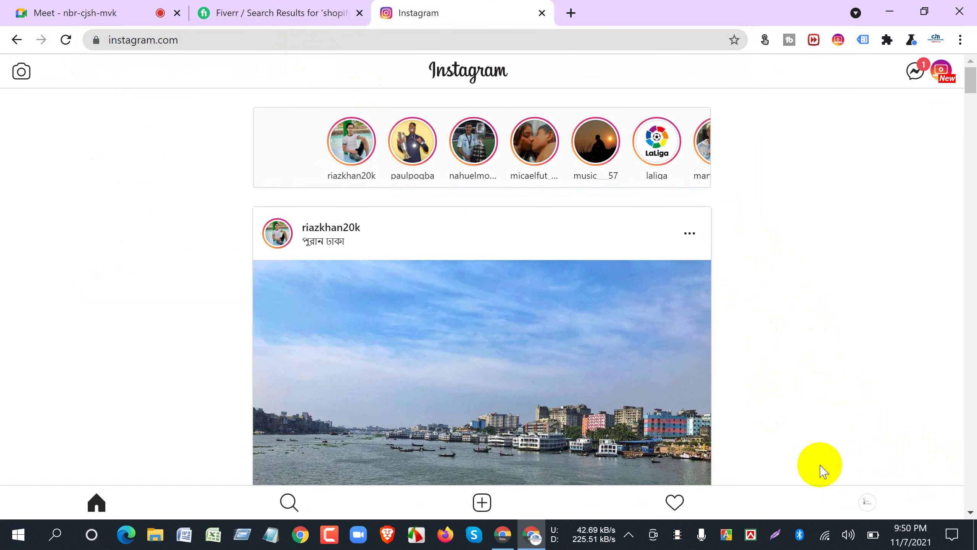
{"action": "left_click", "coordinate": [862, 499]}
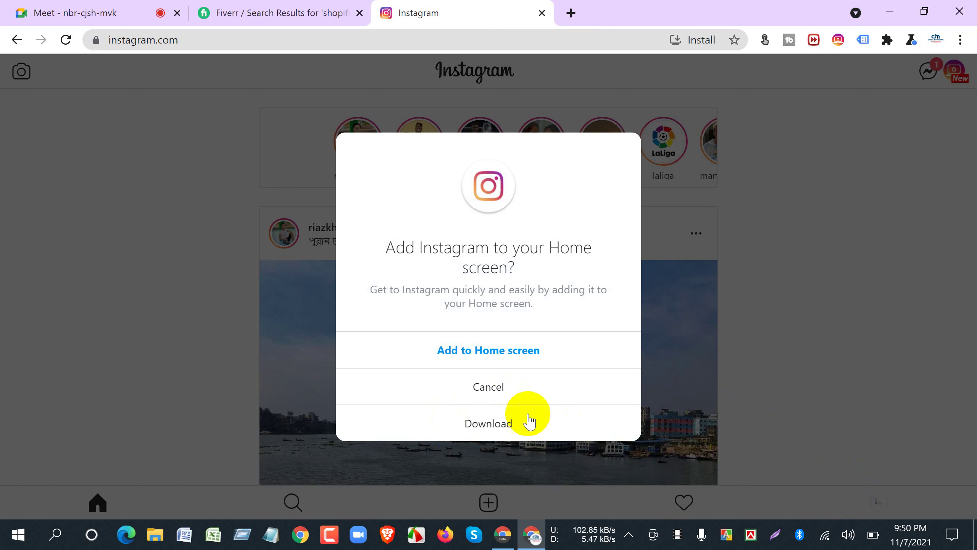
{"action": "left_click", "coordinate": [494, 397]}
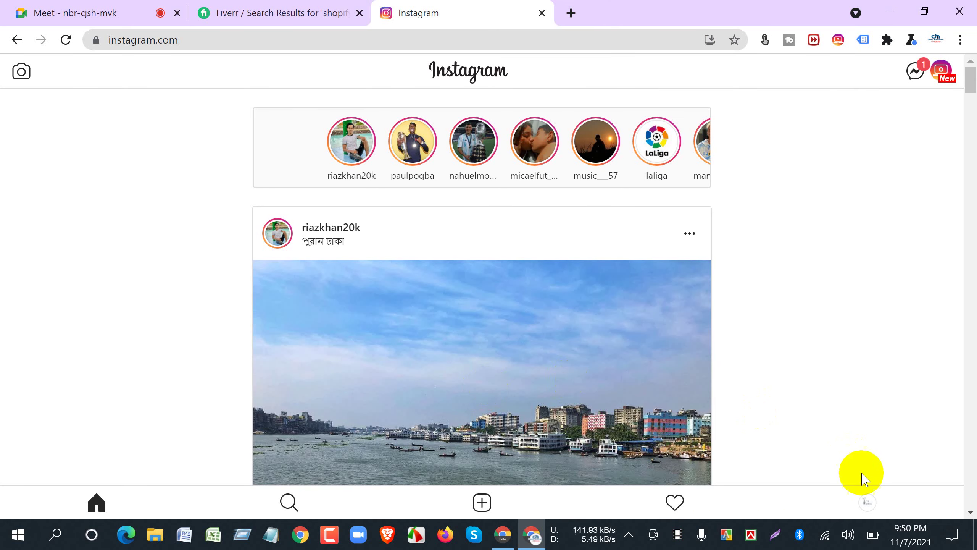
{"action": "left_click", "coordinate": [865, 507]}
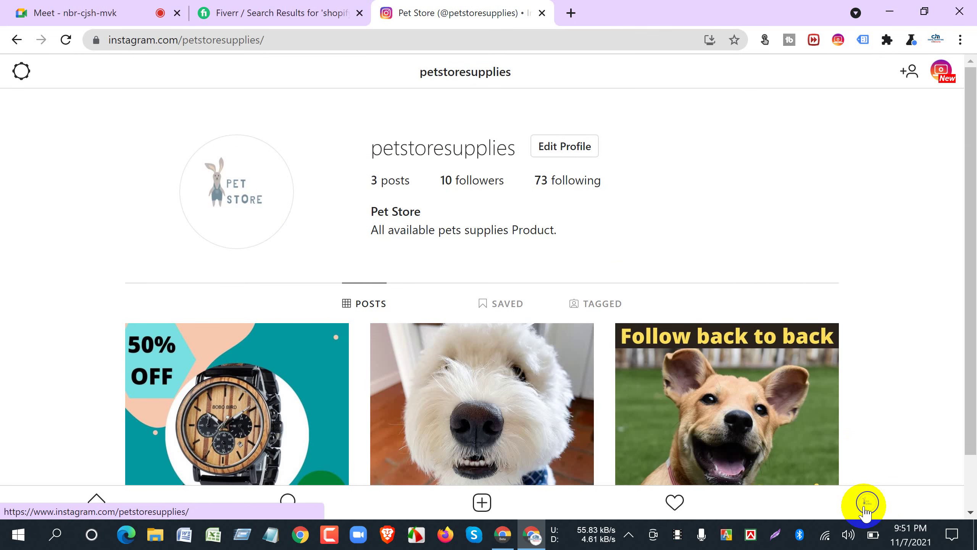
Review the pet store's Instagram profile, including its bio, follower figures and posts.
{"action": "scroll", "coordinate": [604, 449], "scroll_direction": "down", "scroll_amount": 2}
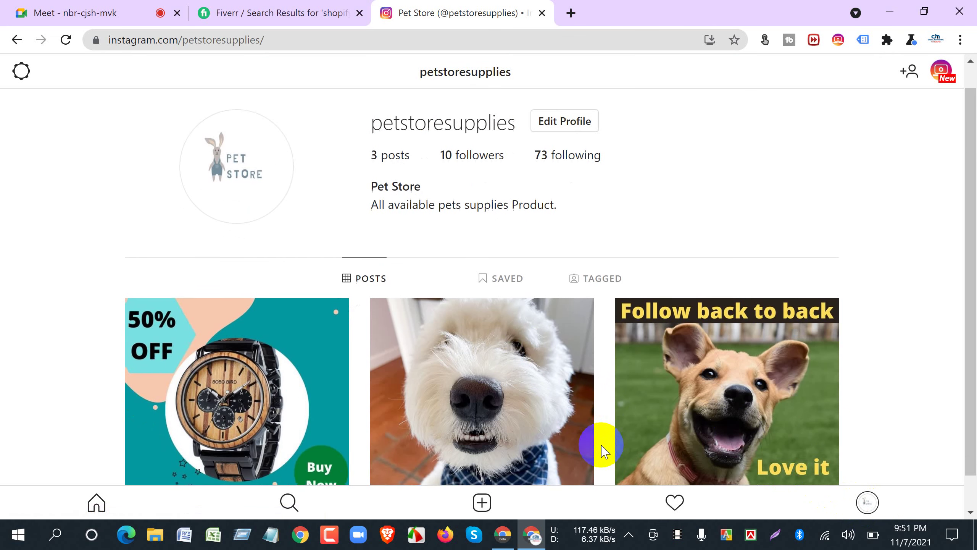
{"action": "scroll", "coordinate": [604, 449], "scroll_direction": "down", "scroll_amount": 2}
{"action": "scroll", "coordinate": [603, 450], "scroll_direction": "up", "scroll_amount": 2}
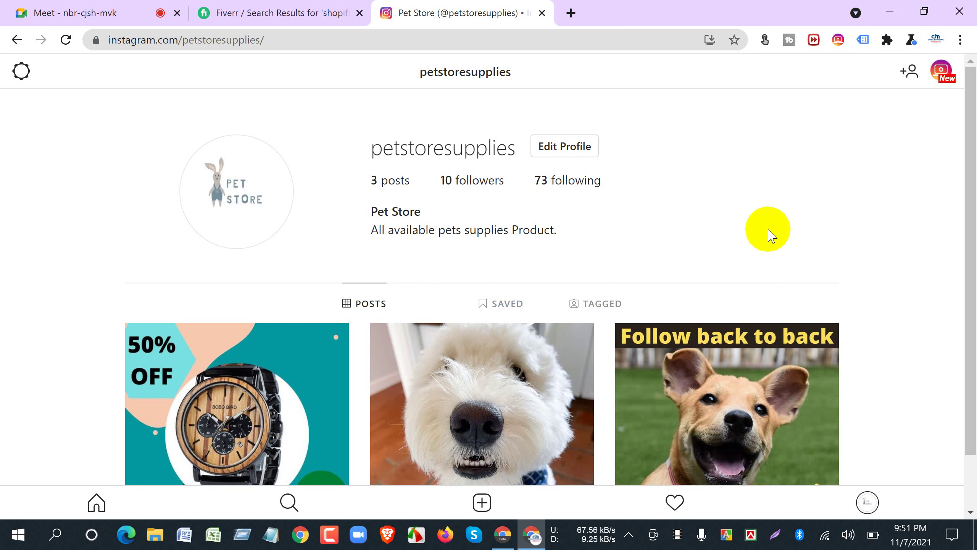
Open Facebook Business Manager's business selection page in a new tab and locate the petstoresupplies business.
{"action": "left_click", "coordinate": [570, 13]}
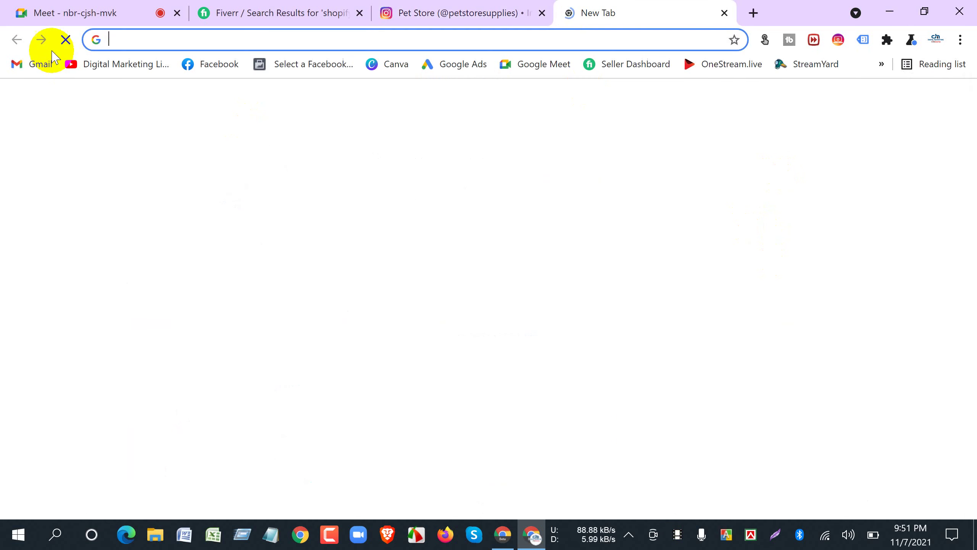
{"action": "left_click", "coordinate": [283, 67]}
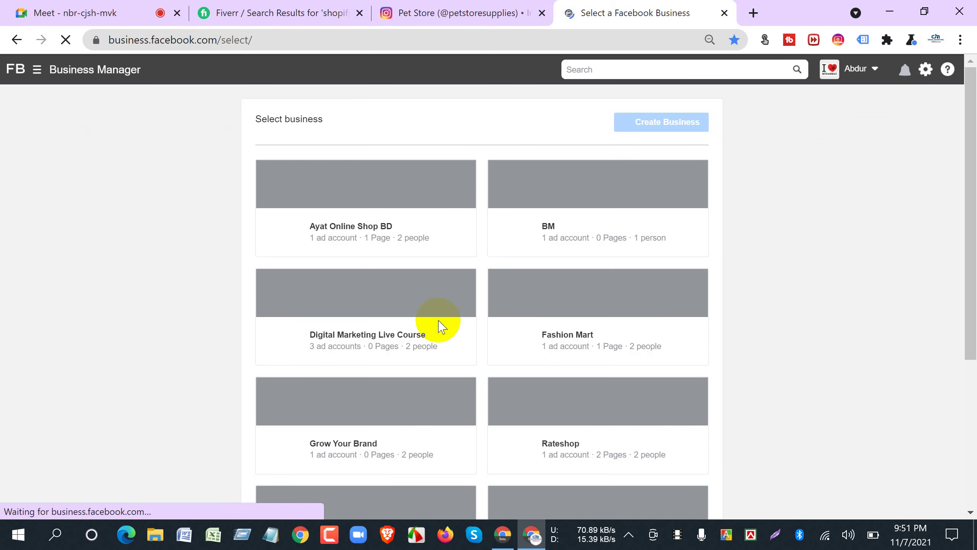
{"action": "scroll", "coordinate": [436, 323], "scroll_direction": "down", "scroll_amount": 4}
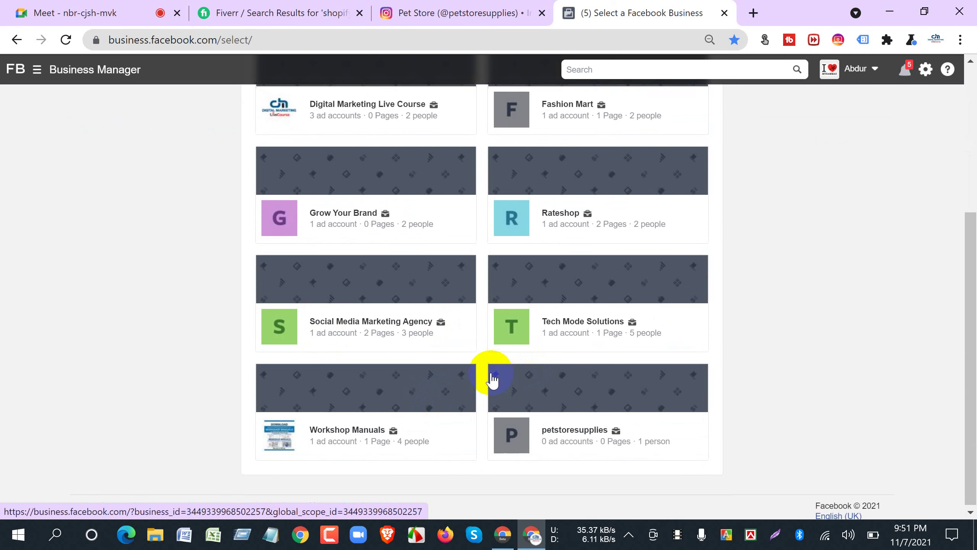
Open the Digital Marketing Live Course business in a new tab and switch to it.
{"action": "scroll", "coordinate": [461, 351], "scroll_direction": "up", "scroll_amount": 2}
{"action": "right_click", "coordinate": [313, 195]}
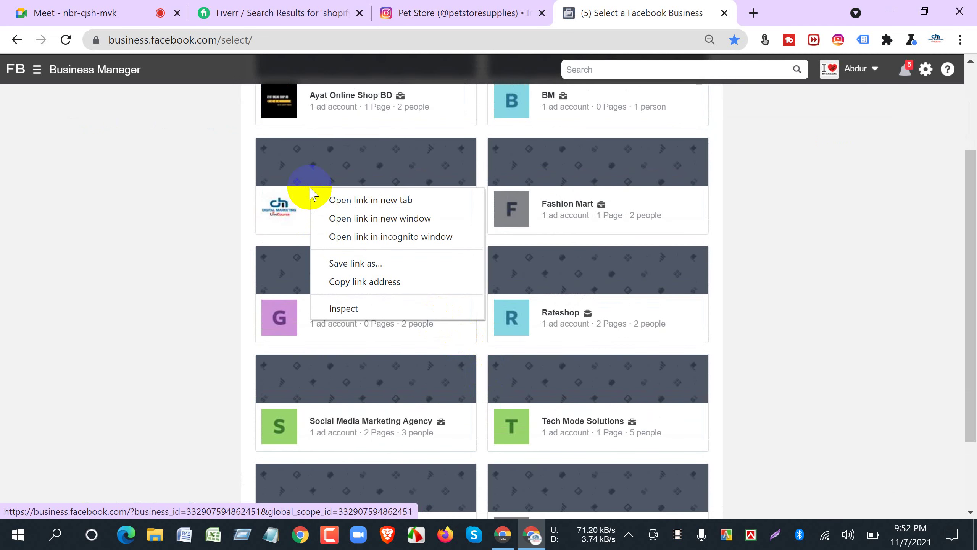
{"action": "left_click", "coordinate": [330, 200]}
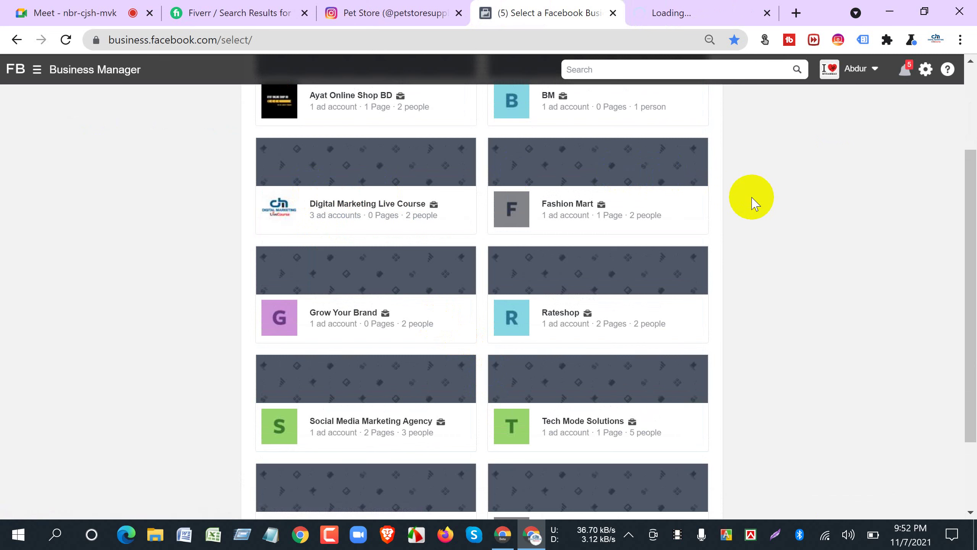
{"action": "left_click", "coordinate": [670, 15]}
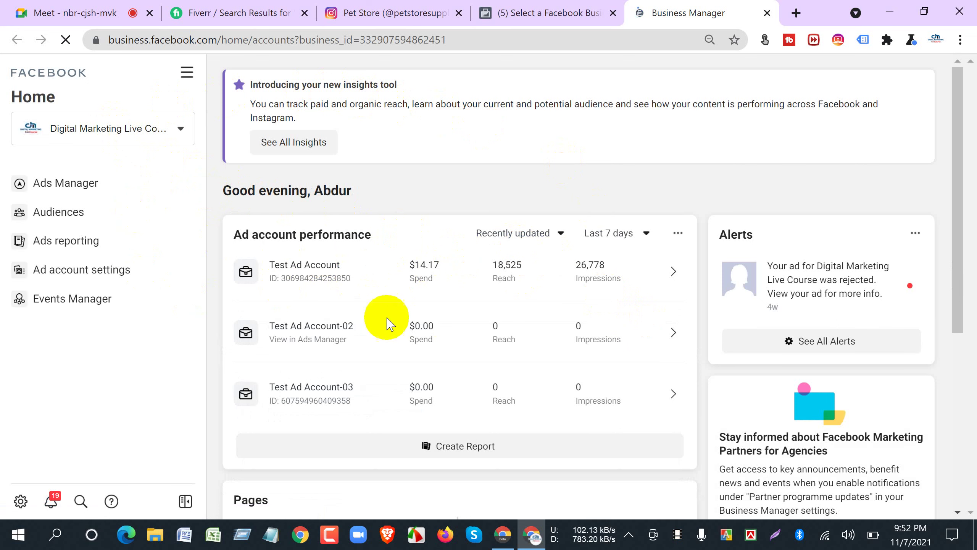
Open the Experiments tool from the Analyse and report group in the business's full list of tools.
{"action": "left_click", "coordinate": [186, 75]}
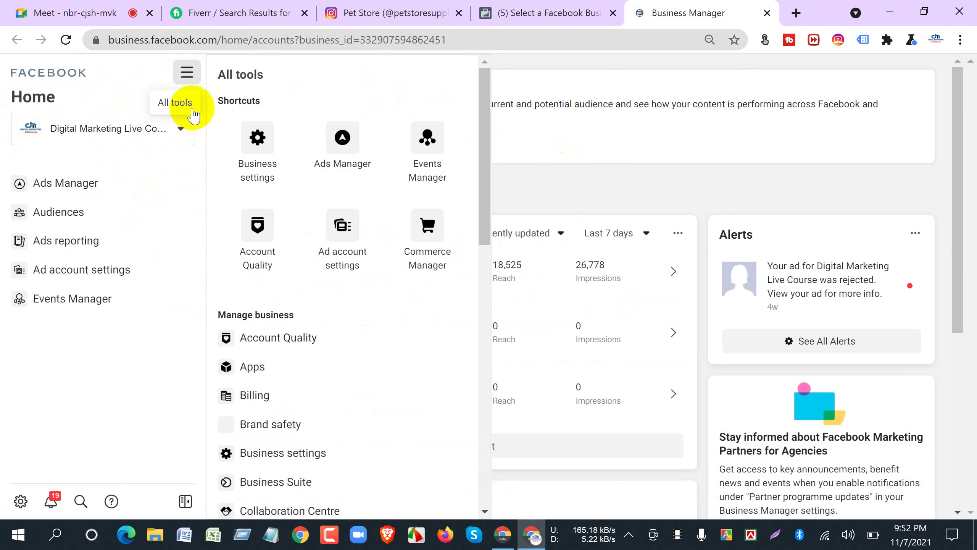
{"action": "scroll", "coordinate": [299, 350], "scroll_direction": "down", "scroll_amount": 4}
{"action": "scroll", "coordinate": [299, 353], "scroll_direction": "down", "scroll_amount": 3}
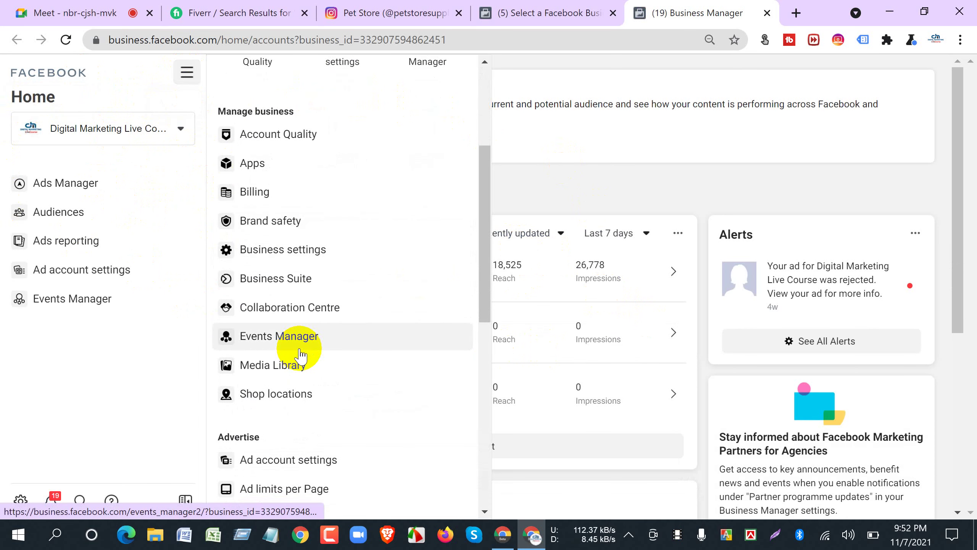
{"action": "scroll", "coordinate": [299, 354], "scroll_direction": "down", "scroll_amount": 5}
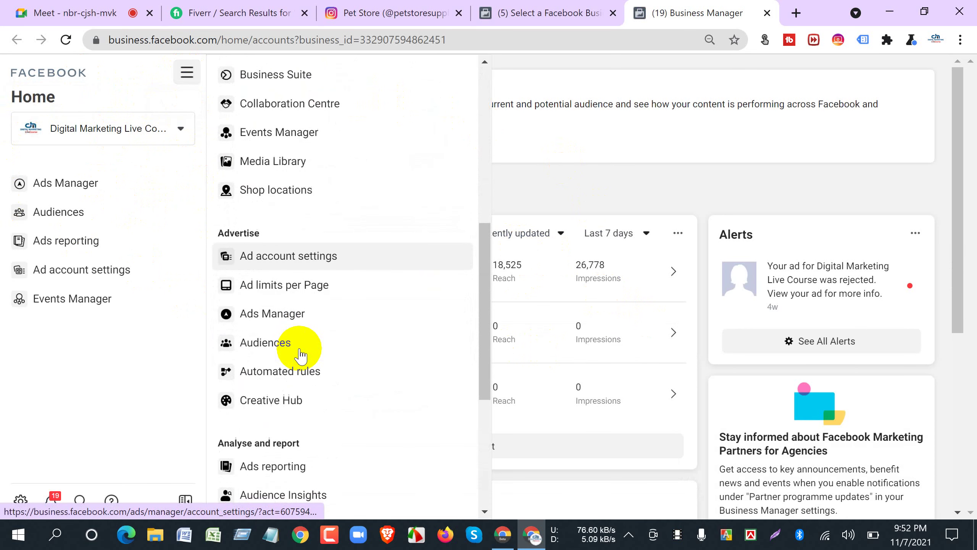
{"action": "scroll", "coordinate": [299, 354], "scroll_direction": "down", "scroll_amount": 4}
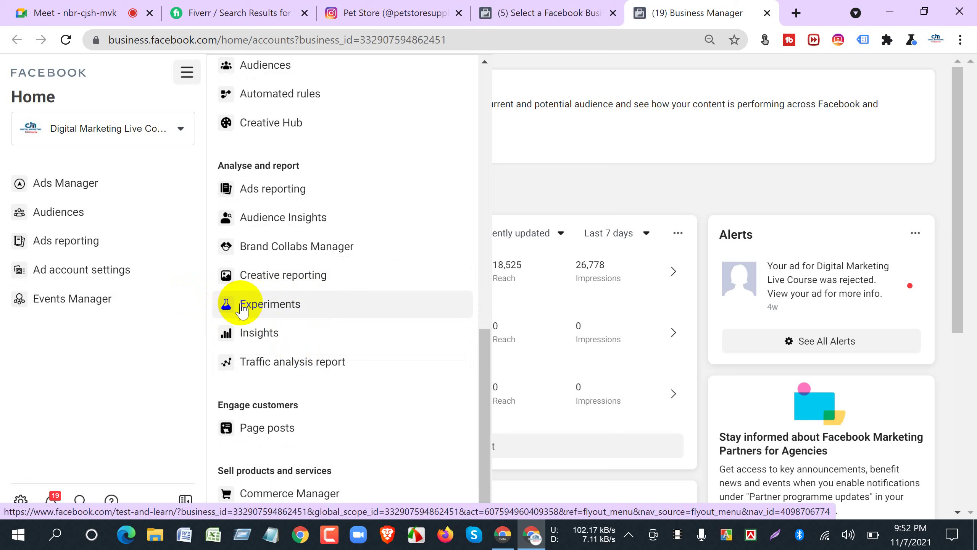
{"action": "left_click", "coordinate": [246, 304]}
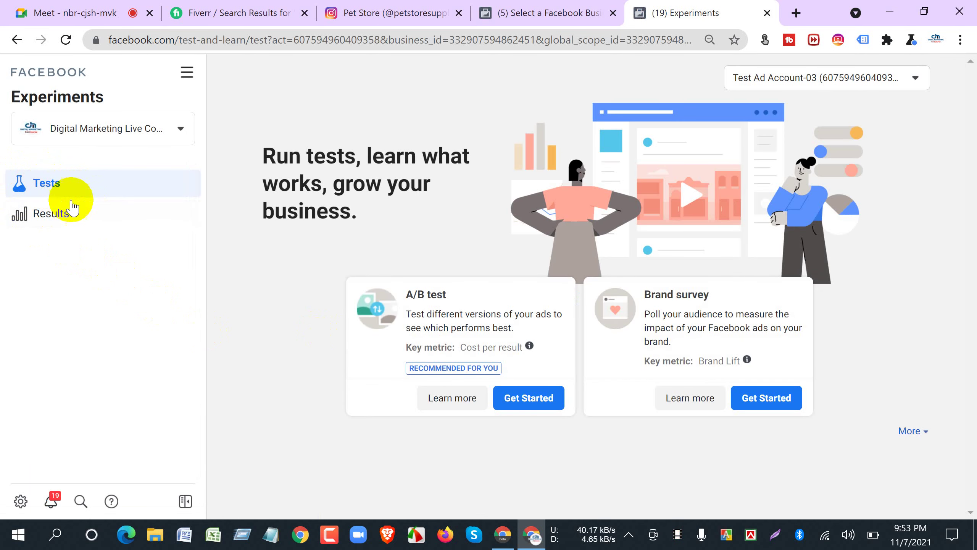
Check the Results section of Experiments, start setting up an A/B test, and dismiss the campaign eligibility warning.
{"action": "left_click", "coordinate": [80, 219]}
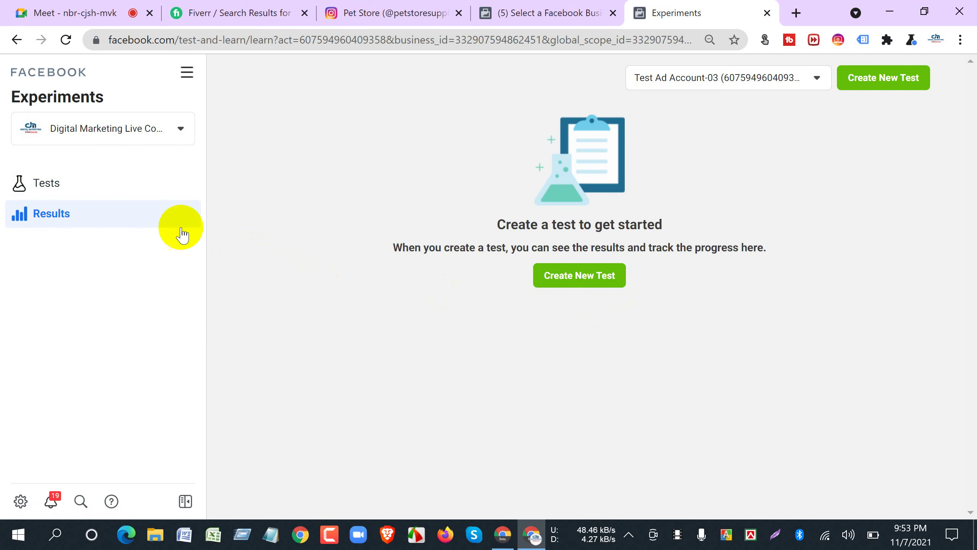
{"action": "left_click", "coordinate": [55, 193]}
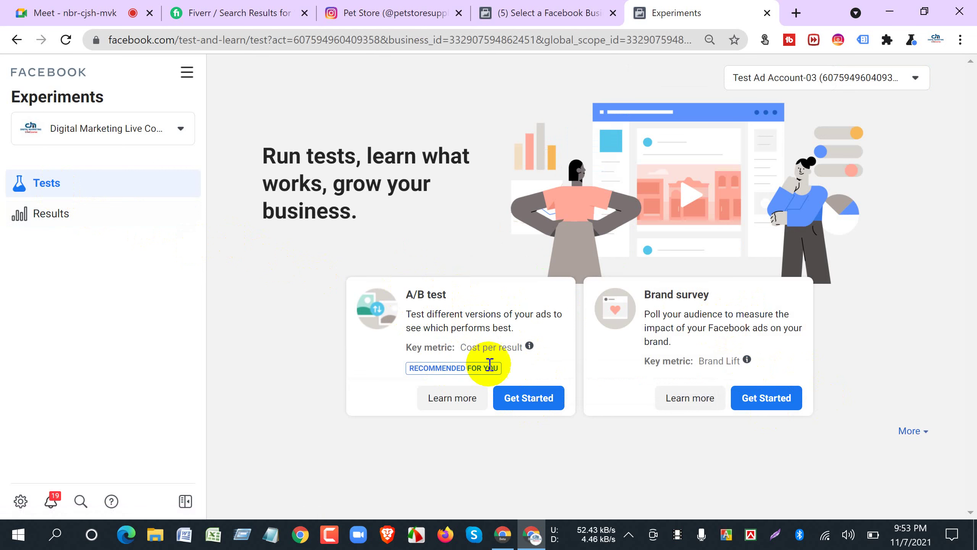
{"action": "left_click", "coordinate": [528, 400]}
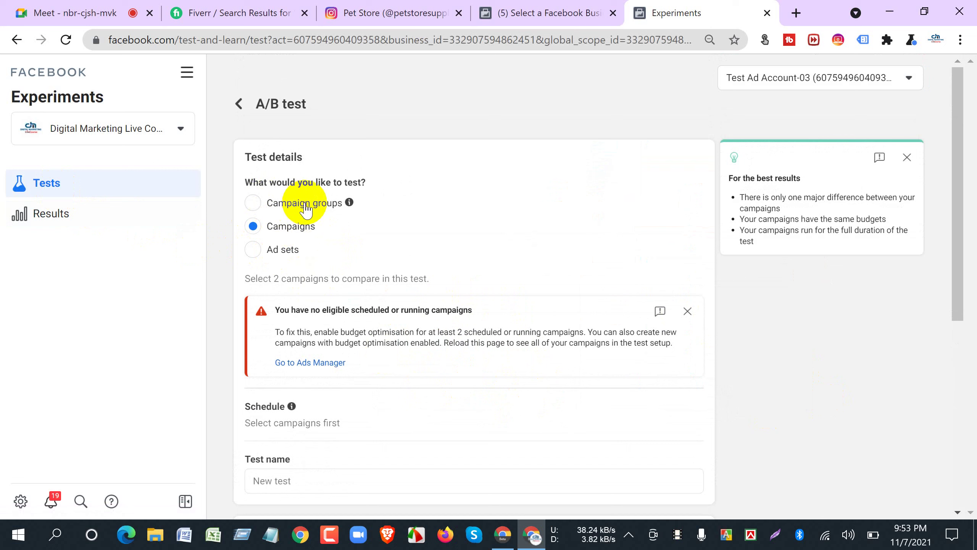
{"action": "left_click", "coordinate": [687, 311]}
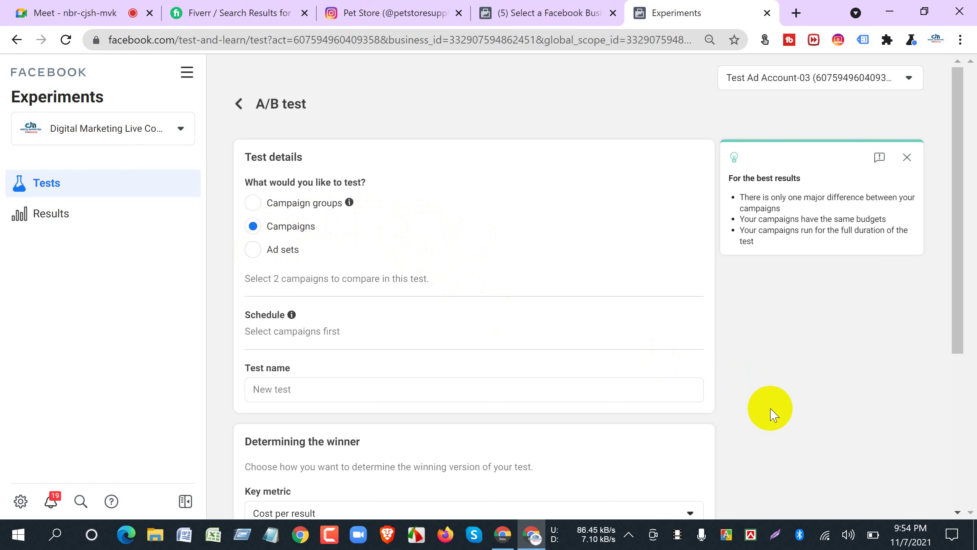
Try ad sets as what to test, return to campaigns, and dismiss the eligibility warning.
{"action": "scroll", "coordinate": [773, 414], "scroll_direction": "down", "scroll_amount": 3}
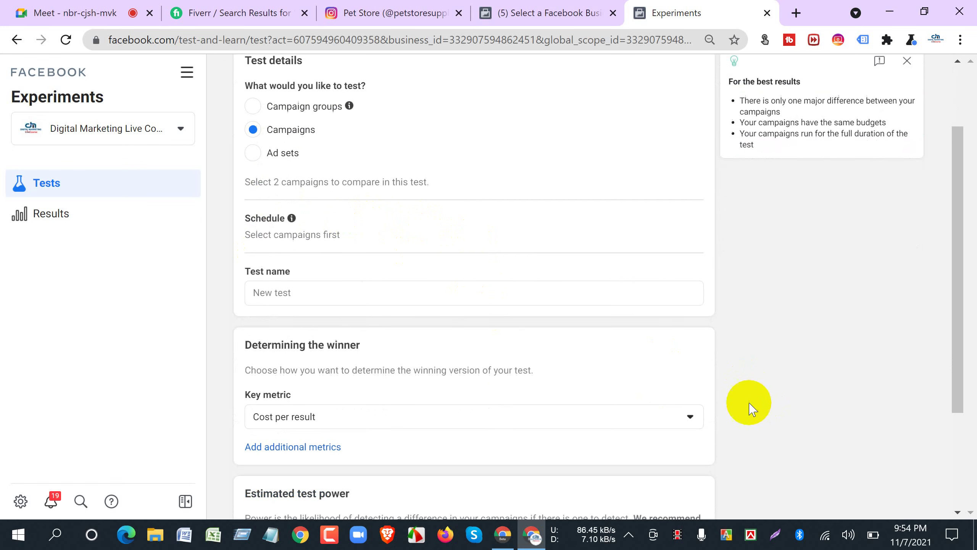
{"action": "left_click", "coordinate": [253, 148]}
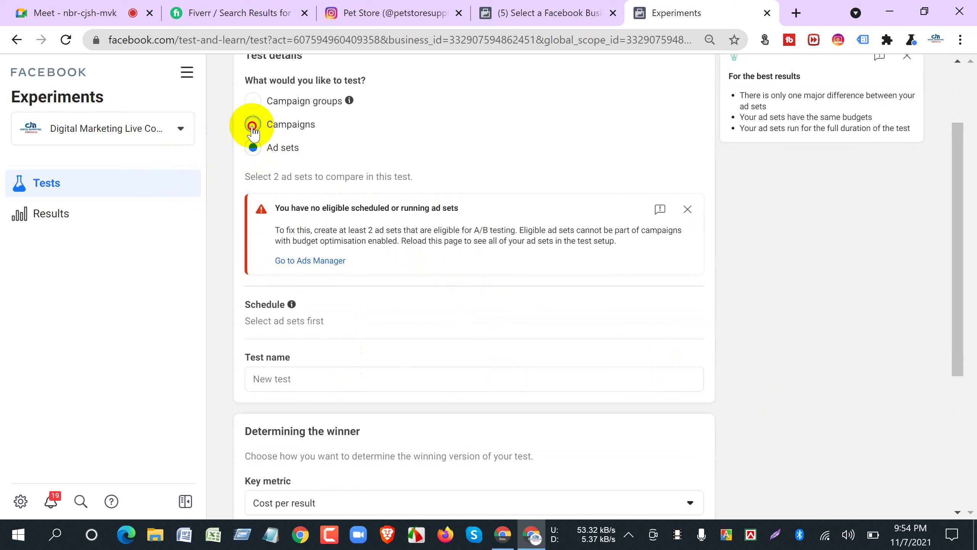
{"action": "left_click", "coordinate": [253, 125]}
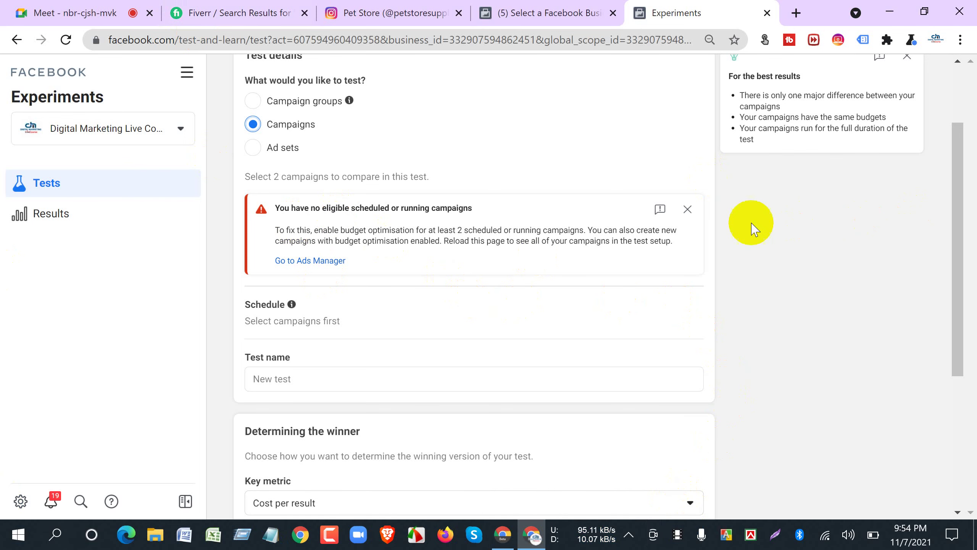
{"action": "left_click", "coordinate": [687, 209]}
{"action": "scroll", "coordinate": [290, 290], "scroll_direction": "up", "scroll_amount": 3}
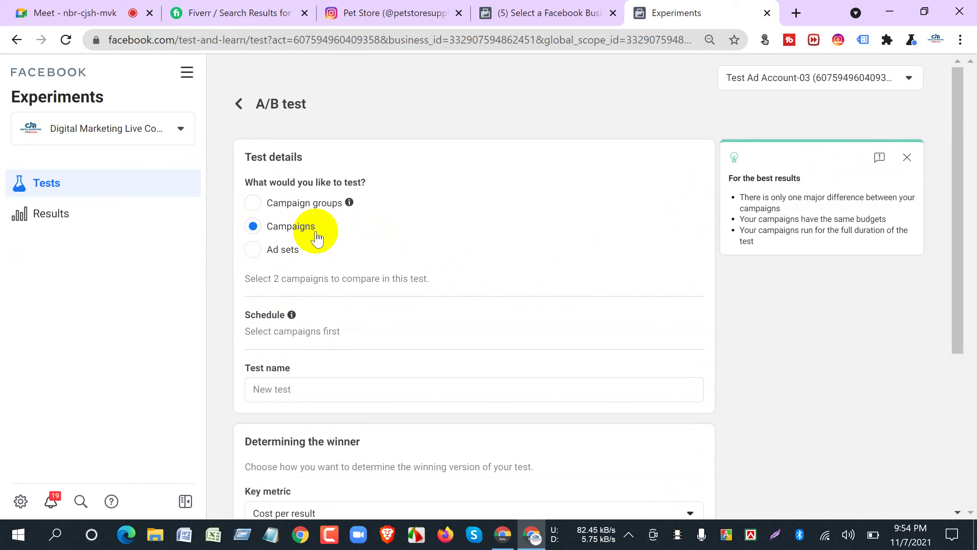
Name the test "DM AB Test" and look over the schedule, winner and test power sections.
{"action": "scroll", "coordinate": [322, 239], "scroll_direction": "down", "scroll_amount": 3}
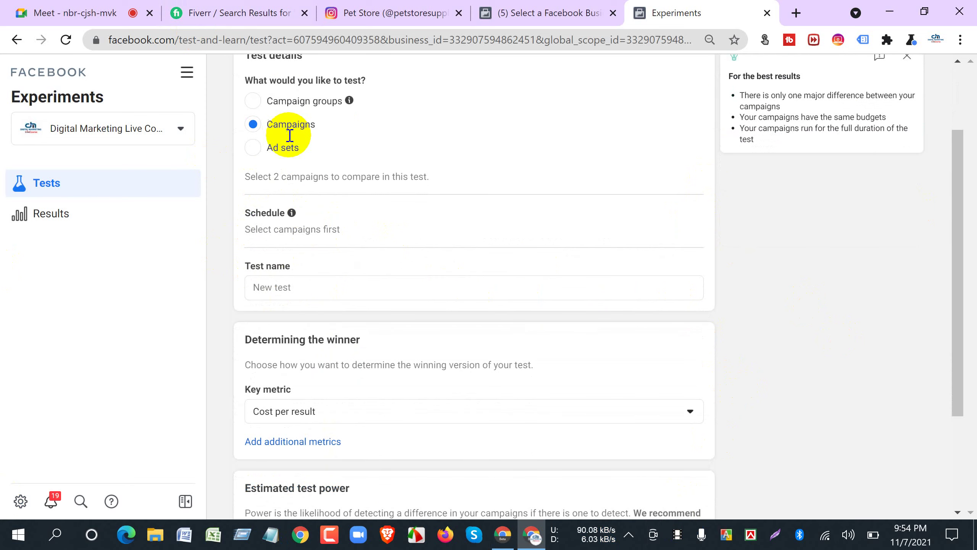
{"action": "left_click", "coordinate": [281, 288]}
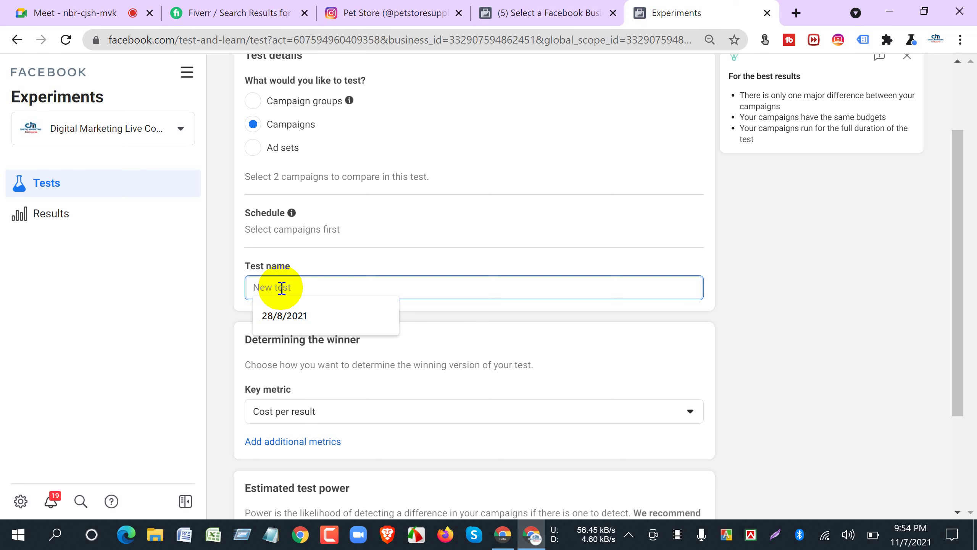
{"action": "type", "text": "MD"}
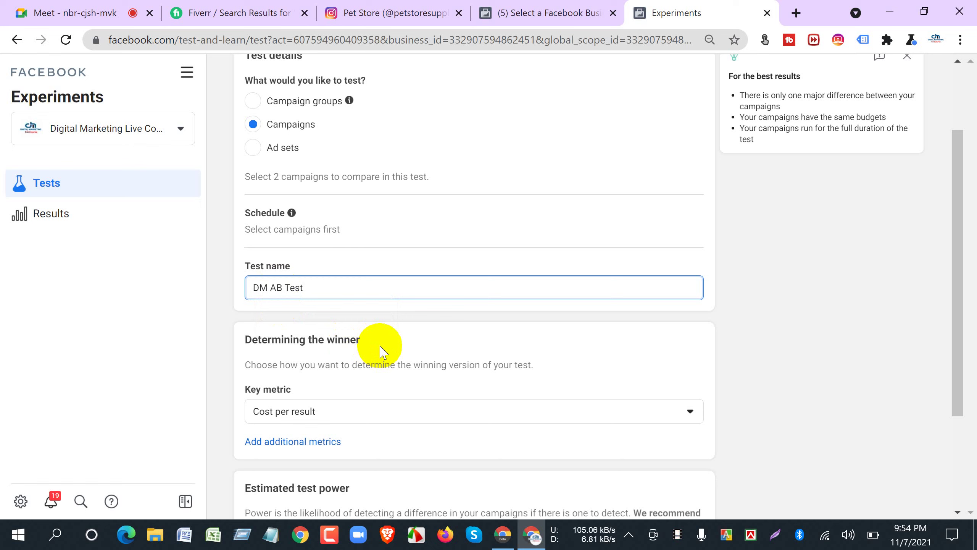
{"action": "left_click", "coordinate": [382, 177]}
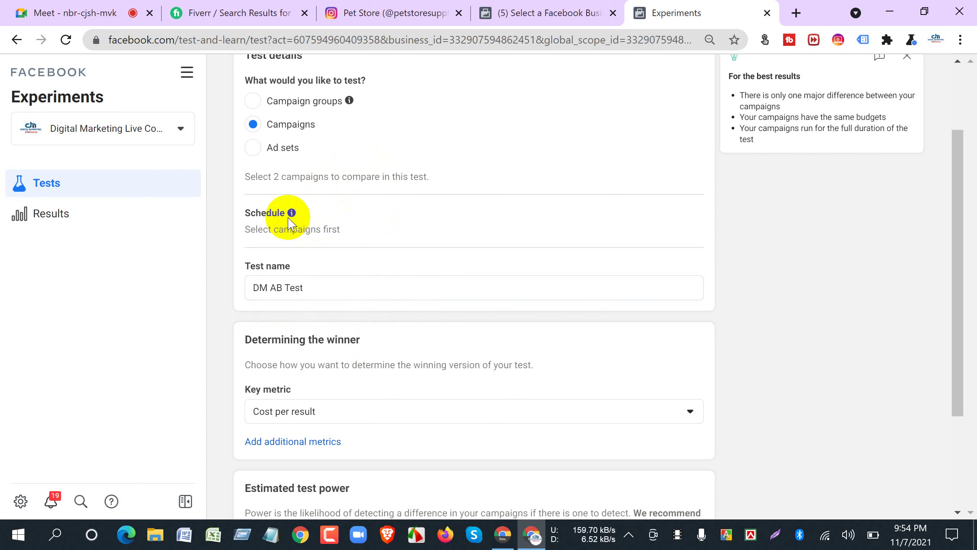
{"action": "mouse_move", "coordinate": [291, 213]}
{"action": "scroll", "coordinate": [427, 347], "scroll_direction": "down", "scroll_amount": 4}
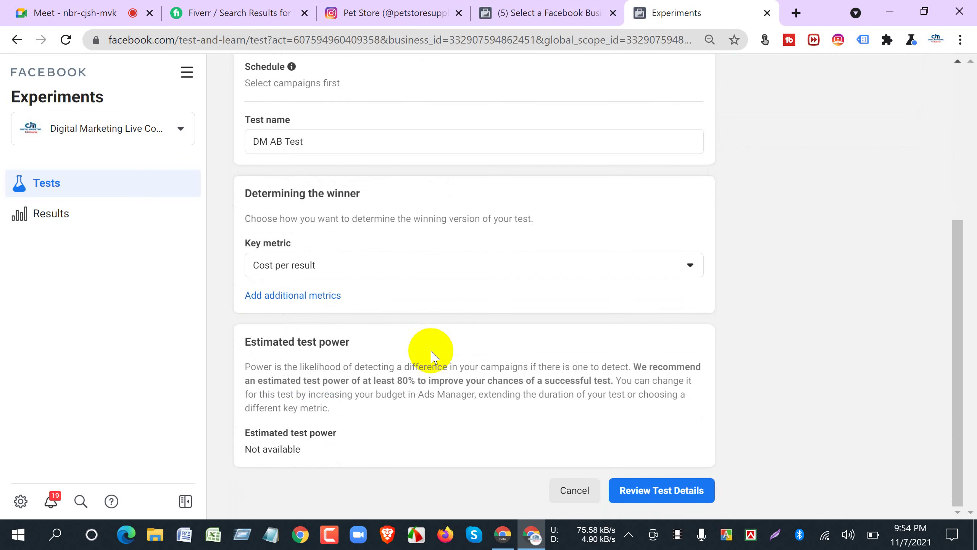
{"action": "scroll", "coordinate": [400, 365], "scroll_direction": "up", "scroll_amount": 7}
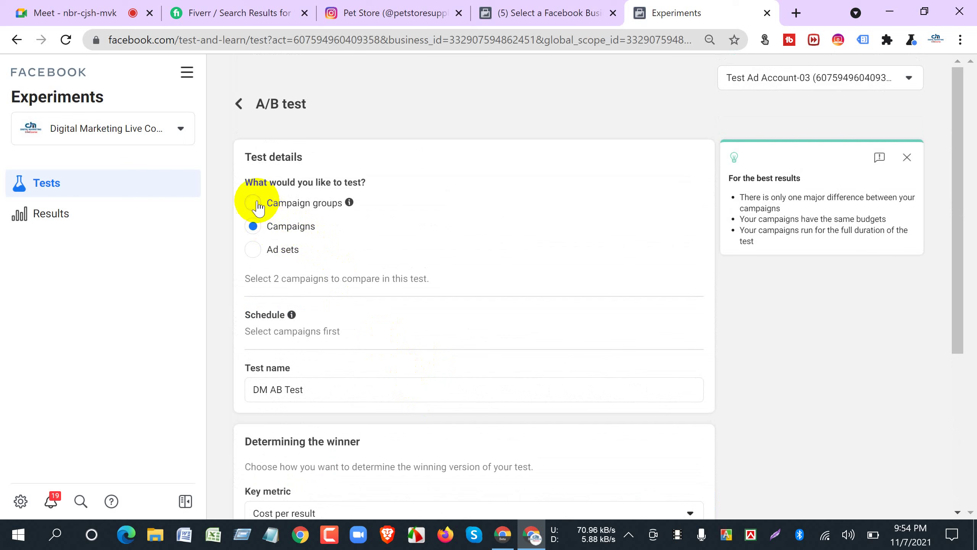
Open Experiments for the Workshop Manuals business in a new tab and close the business list.
{"action": "left_click", "coordinate": [181, 131]}
{"action": "scroll", "coordinate": [108, 347], "scroll_direction": "down", "scroll_amount": 5}
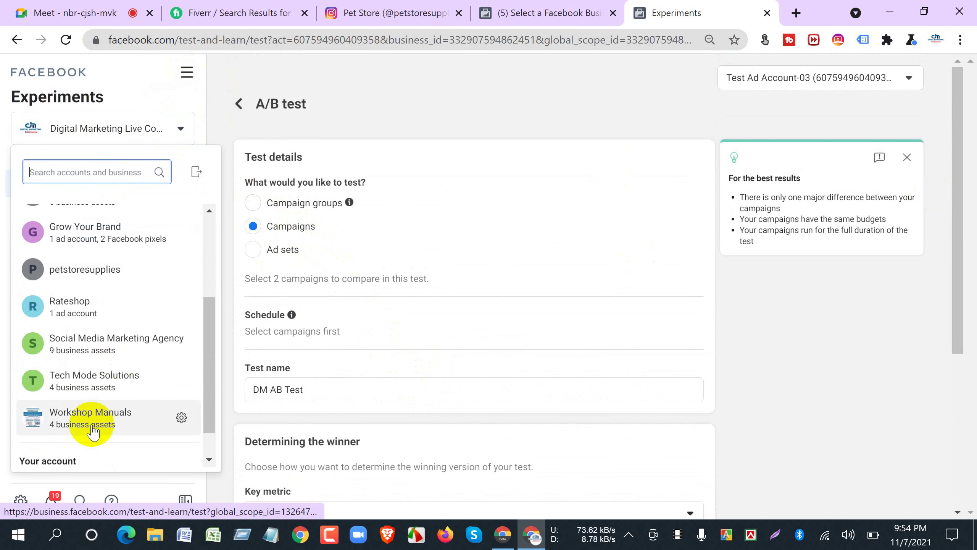
{"action": "right_click", "coordinate": [93, 430]}
{"action": "left_click", "coordinate": [101, 291]}
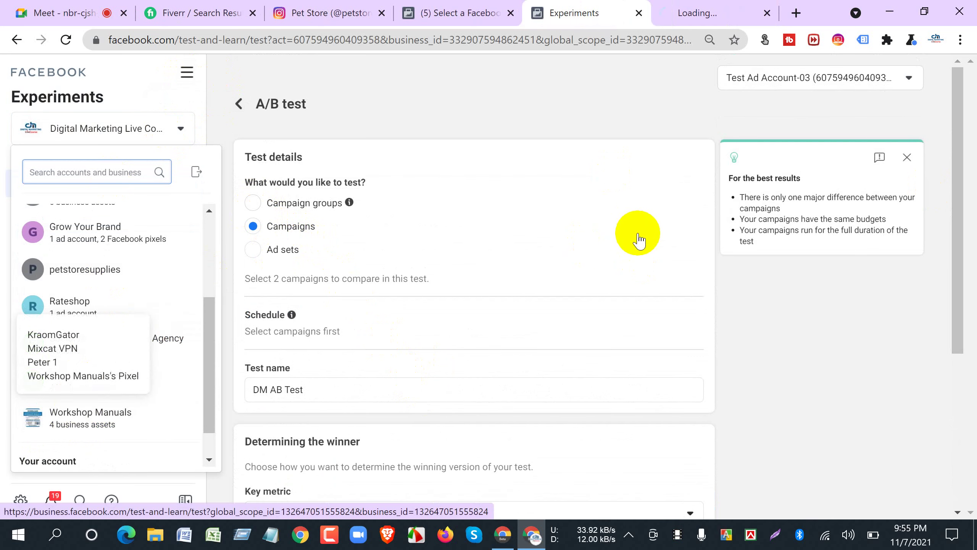
{"action": "left_click", "coordinate": [741, 318]}
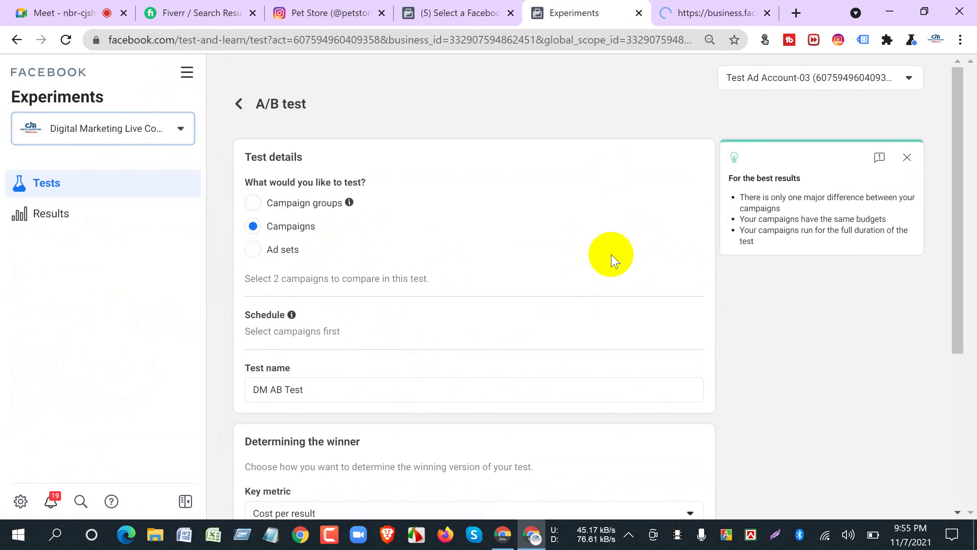
Set the key metric for determining the winner to CPC (cost per link click).
{"action": "scroll", "coordinate": [497, 321], "scroll_direction": "down", "scroll_amount": 2}
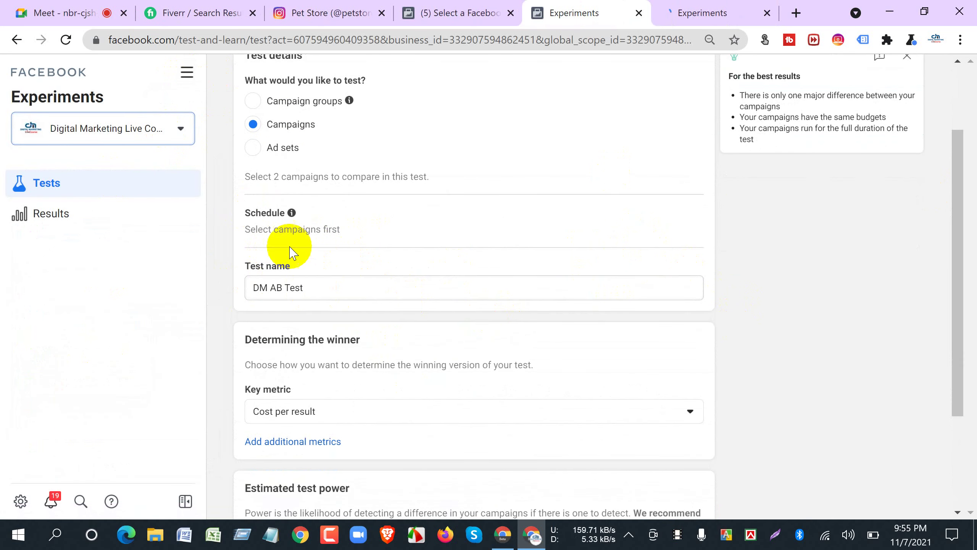
{"action": "scroll", "coordinate": [338, 336], "scroll_direction": "down", "scroll_amount": 2}
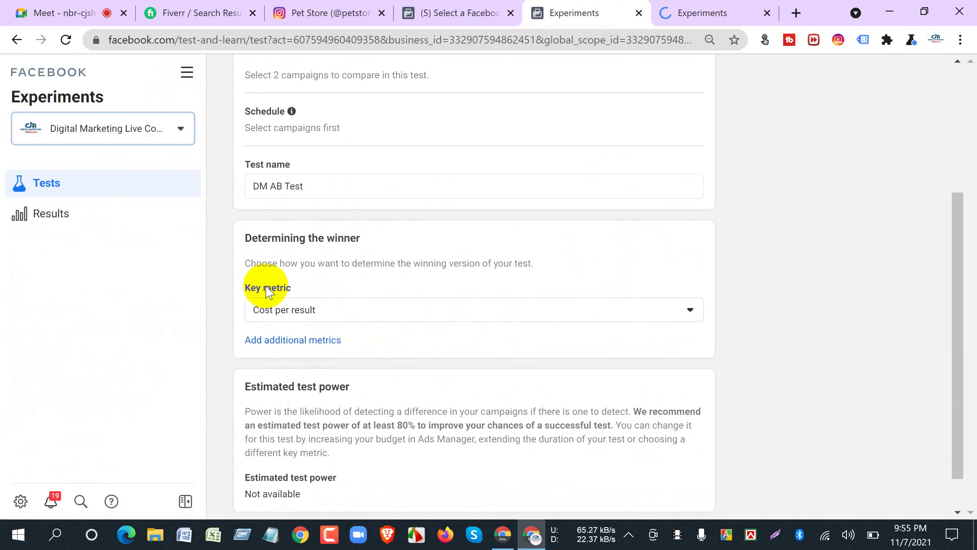
{"action": "left_click", "coordinate": [290, 316]}
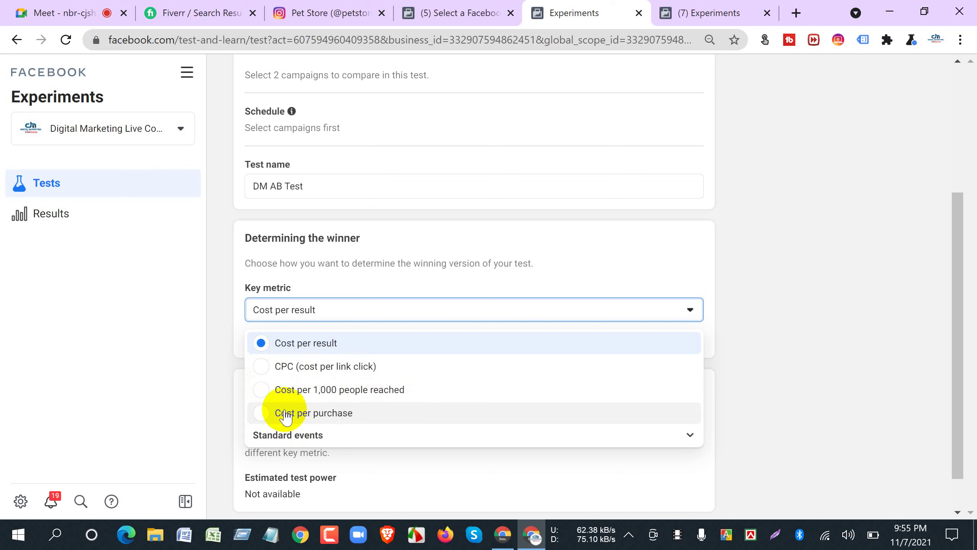
{"action": "left_click", "coordinate": [261, 369]}
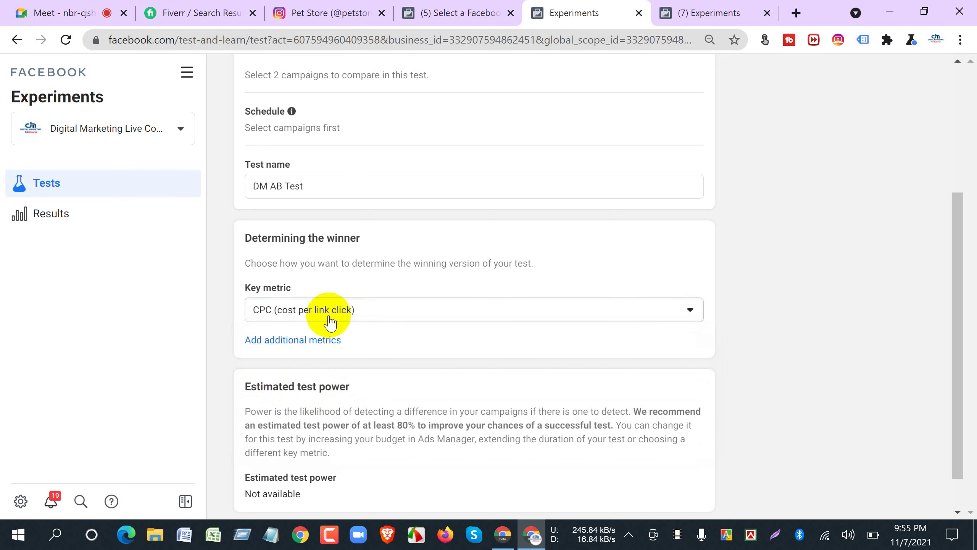
{"action": "scroll", "coordinate": [464, 358], "scroll_direction": "down", "scroll_amount": 2}
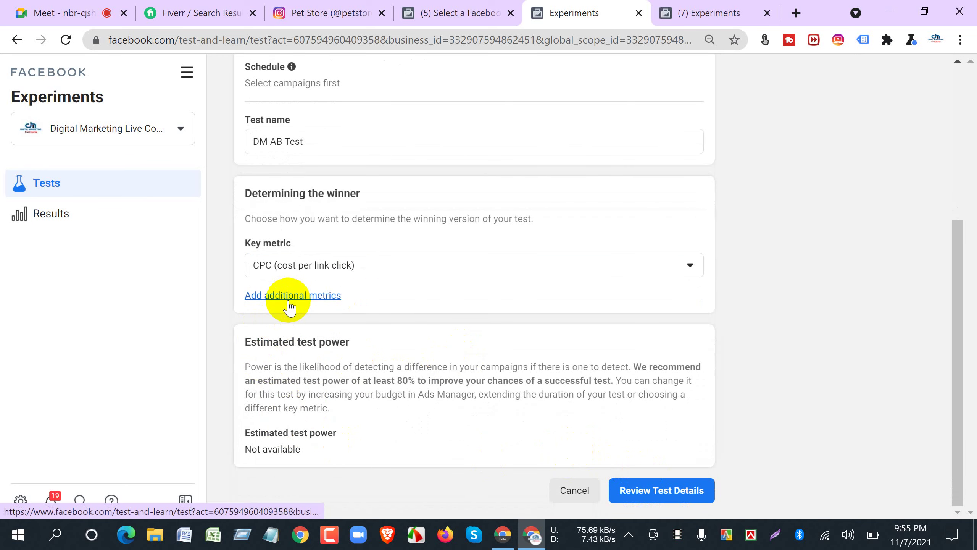
Show the ad sets test option once more, reselect campaigns, and close the warning.
{"action": "scroll", "coordinate": [287, 299], "scroll_direction": "up", "scroll_amount": 3}
{"action": "scroll", "coordinate": [298, 230], "scroll_direction": "up", "scroll_amount": 3}
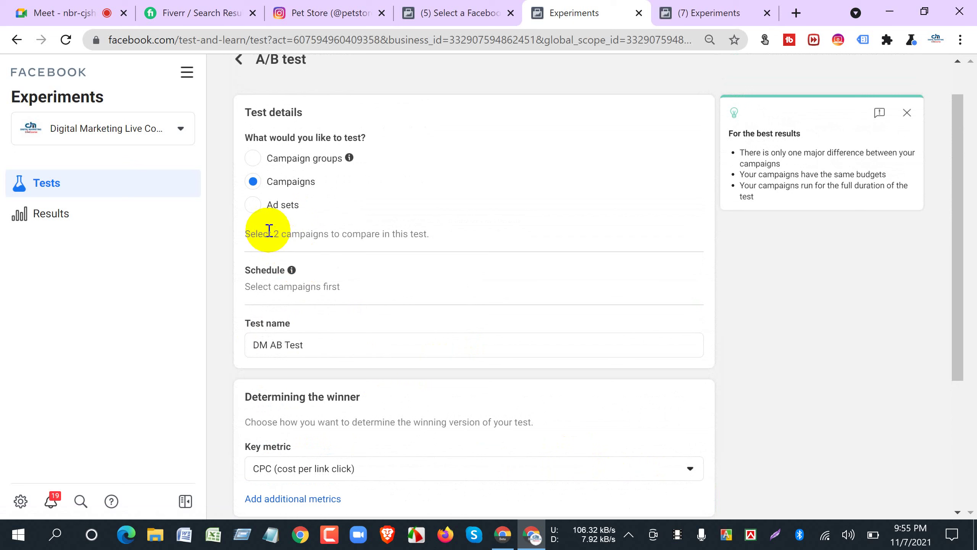
{"action": "left_click", "coordinate": [252, 204]}
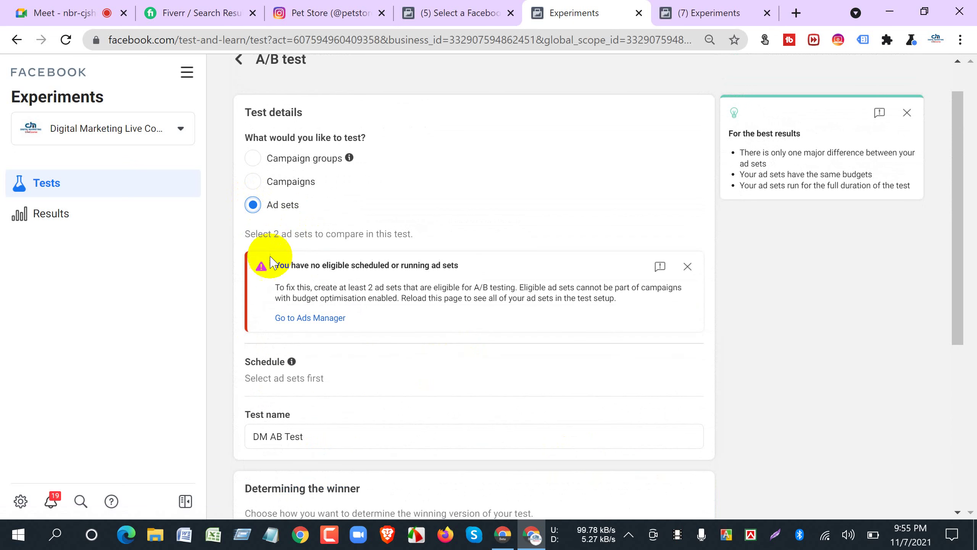
{"action": "left_click", "coordinate": [253, 182]}
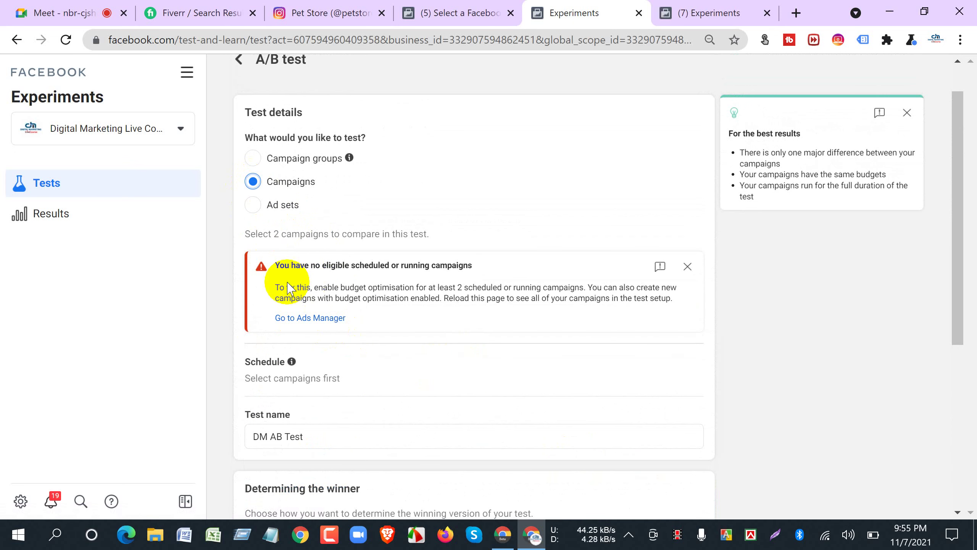
{"action": "left_click", "coordinate": [680, 272]}
Examine the completed A/B test results of the Workshop Manuals business, comparing each test's winner and cost per version.
{"action": "left_click", "coordinate": [680, 12]}
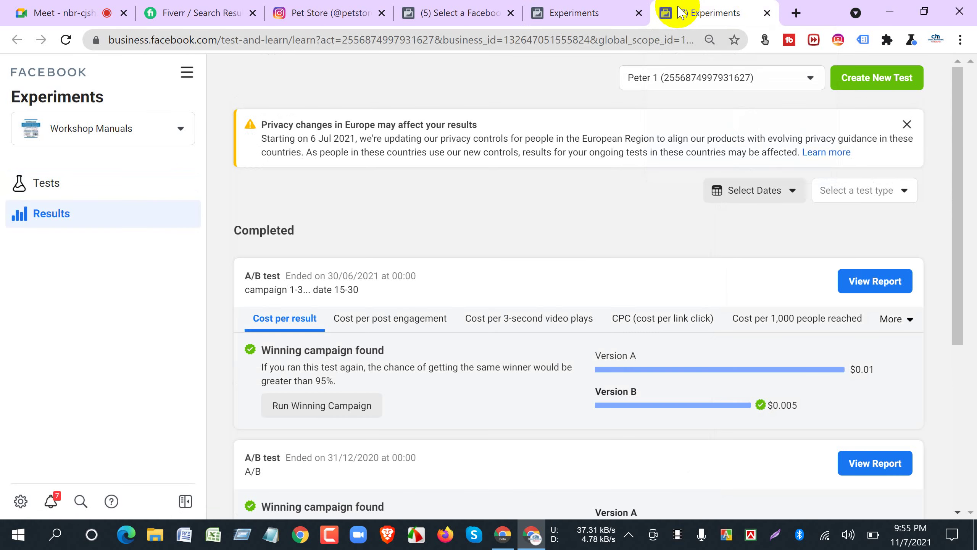
{"action": "scroll", "coordinate": [261, 327], "scroll_direction": "down", "scroll_amount": 5}
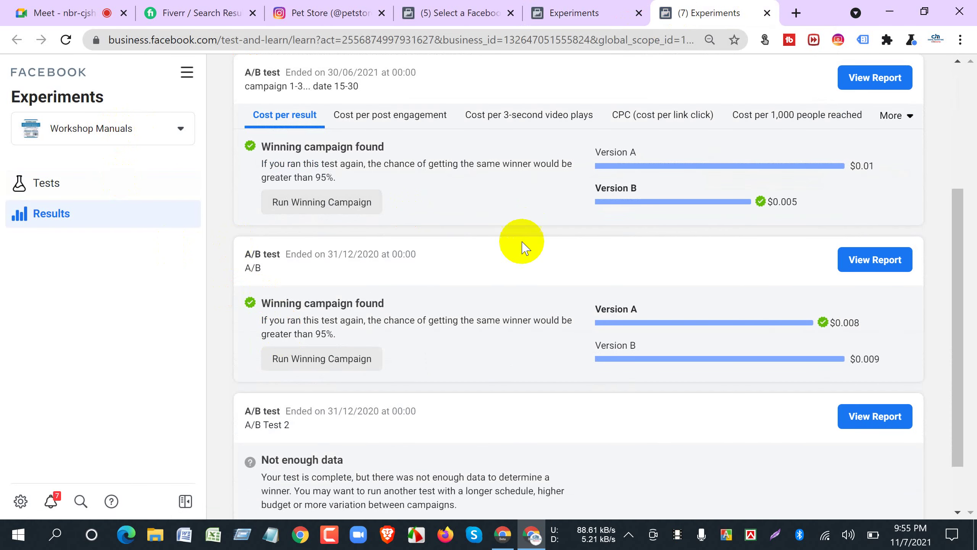
{"action": "scroll", "coordinate": [526, 248], "scroll_direction": "up", "scroll_amount": 3}
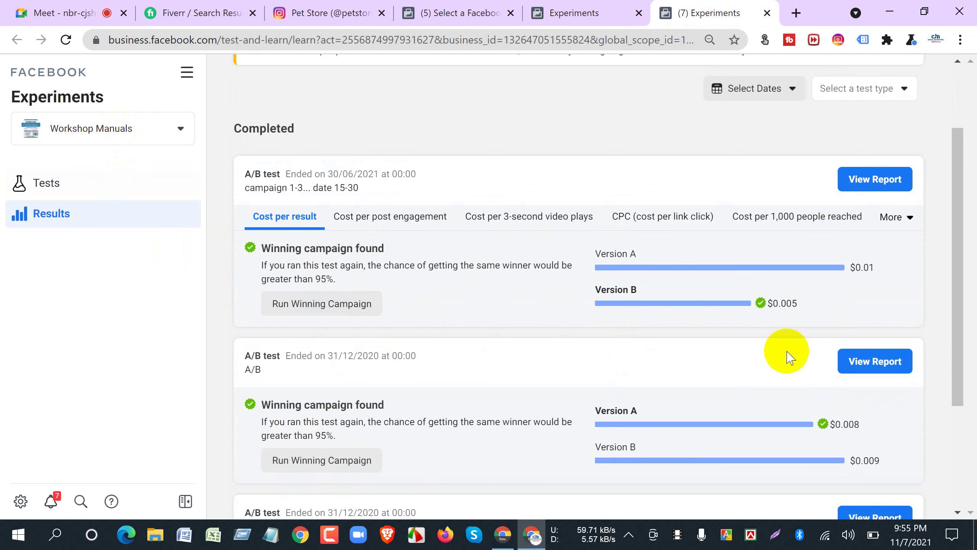
{"action": "scroll", "coordinate": [735, 378], "scroll_direction": "down", "scroll_amount": 3}
{"action": "scroll", "coordinate": [734, 377], "scroll_direction": "up", "scroll_amount": 3}
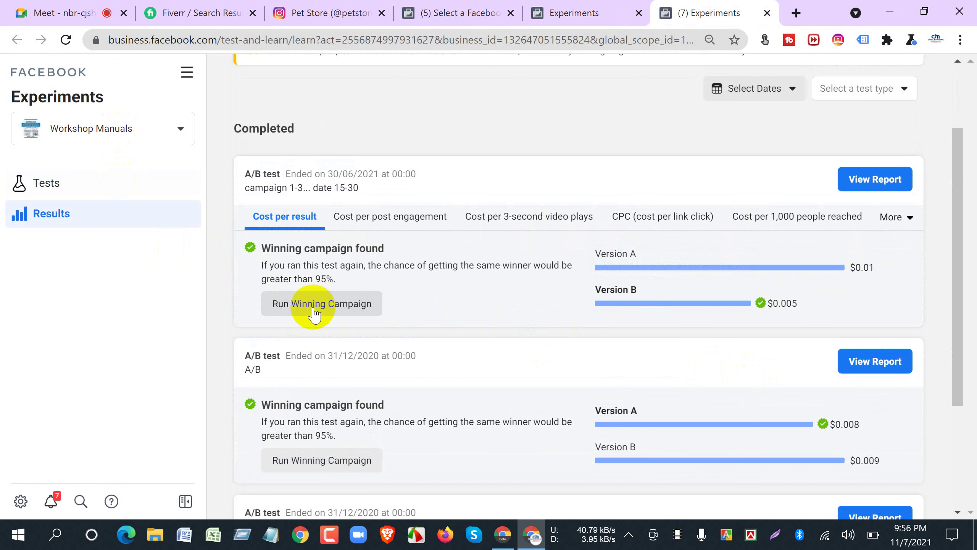
{"action": "scroll", "coordinate": [335, 384], "scroll_direction": "down", "scroll_amount": 5}
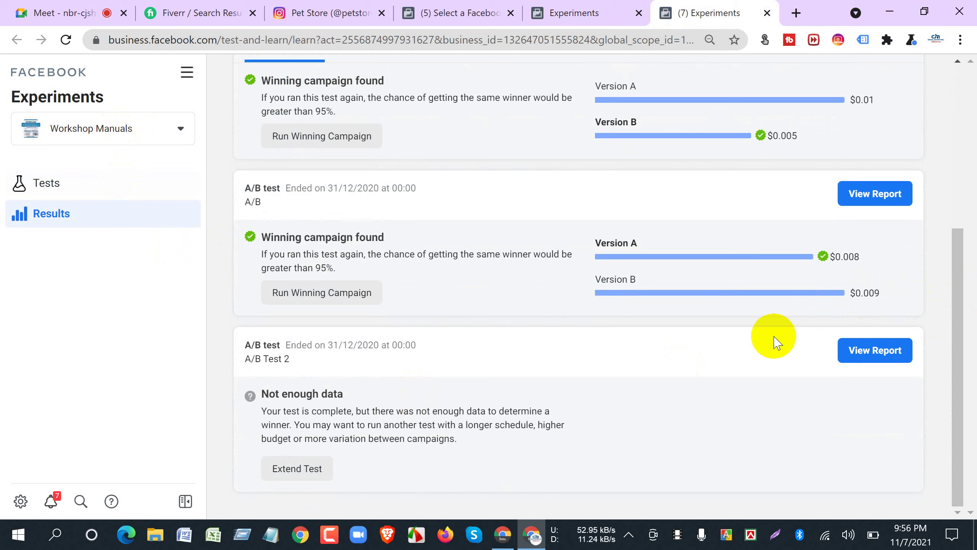
{"action": "scroll", "coordinate": [774, 335], "scroll_direction": "up", "scroll_amount": 6}
{"action": "scroll", "coordinate": [834, 464], "scroll_direction": "down", "scroll_amount": 3}
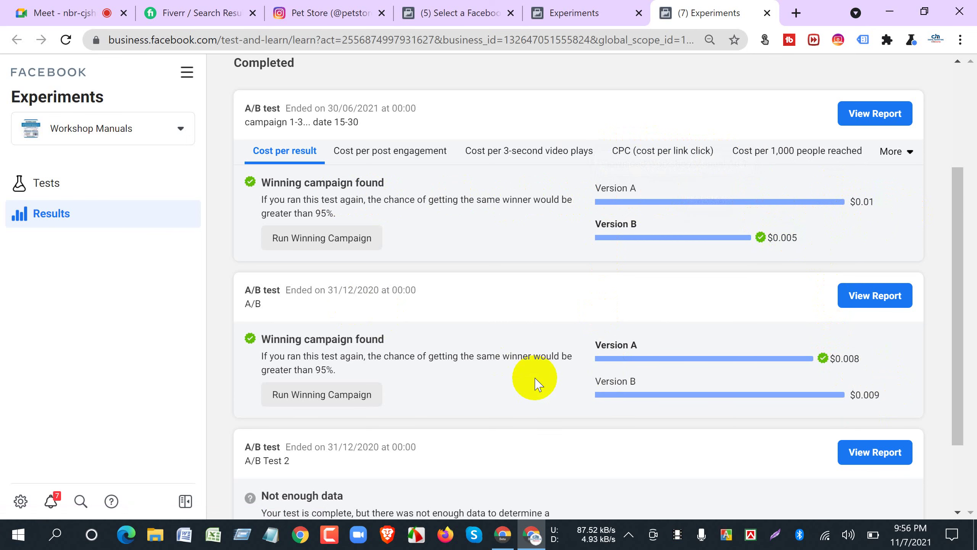
{"action": "scroll", "coordinate": [531, 382], "scroll_direction": "down", "scroll_amount": 2}
Start a new A/B test of campaigns, choose "Mixcat VPN App install ad 1" as Campaign A, and dismiss its inactive warning.
{"action": "left_click", "coordinate": [61, 185]}
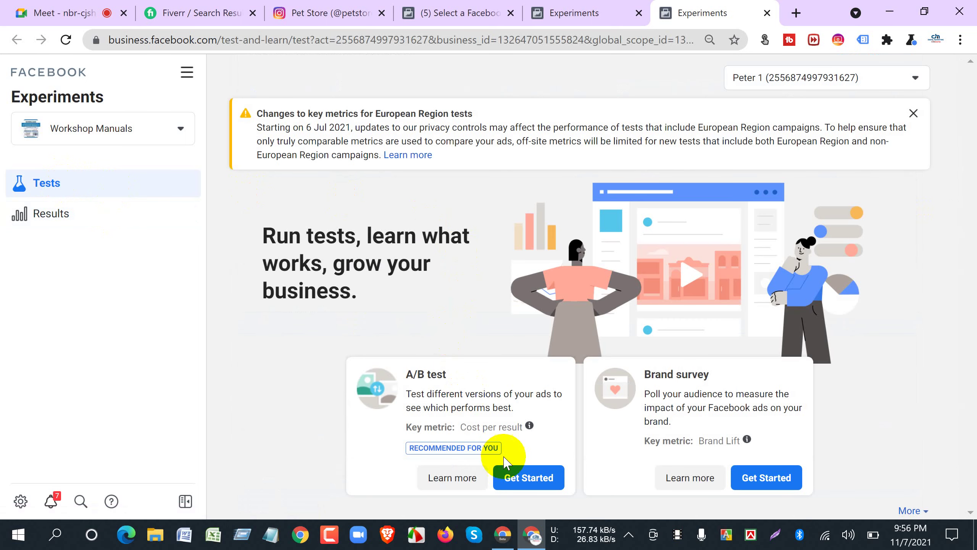
{"action": "left_click", "coordinate": [528, 477]}
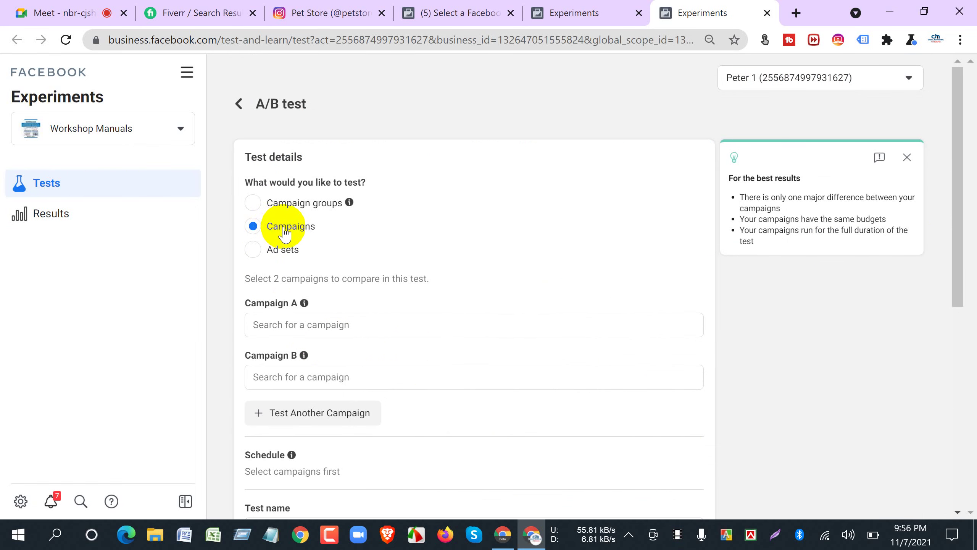
{"action": "scroll", "coordinate": [261, 232], "scroll_direction": "down", "scroll_amount": 2}
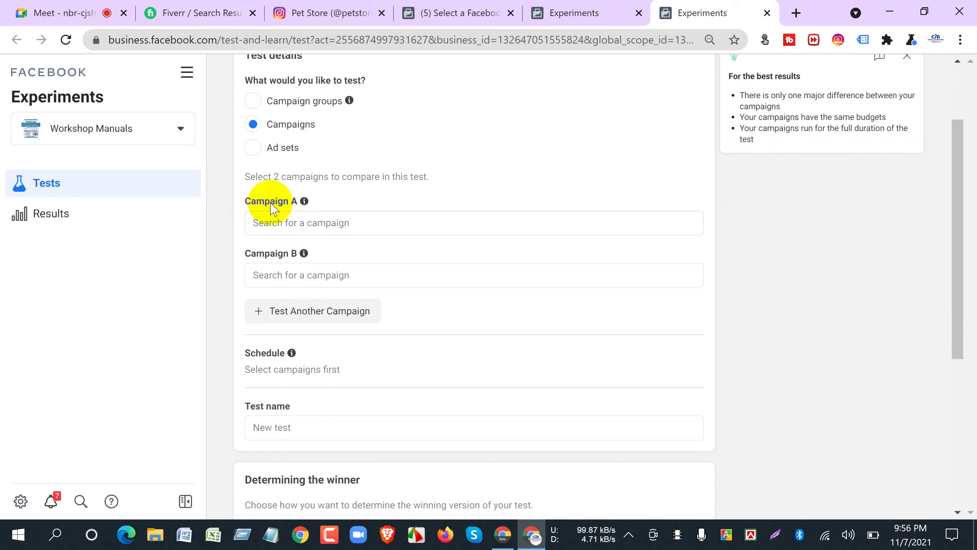
{"action": "left_click", "coordinate": [308, 220]}
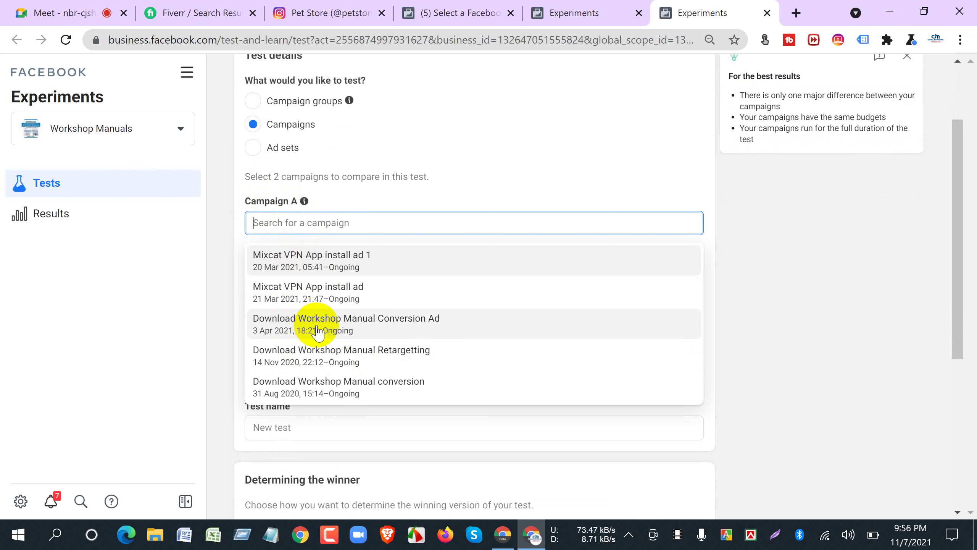
{"action": "left_click", "coordinate": [314, 260]}
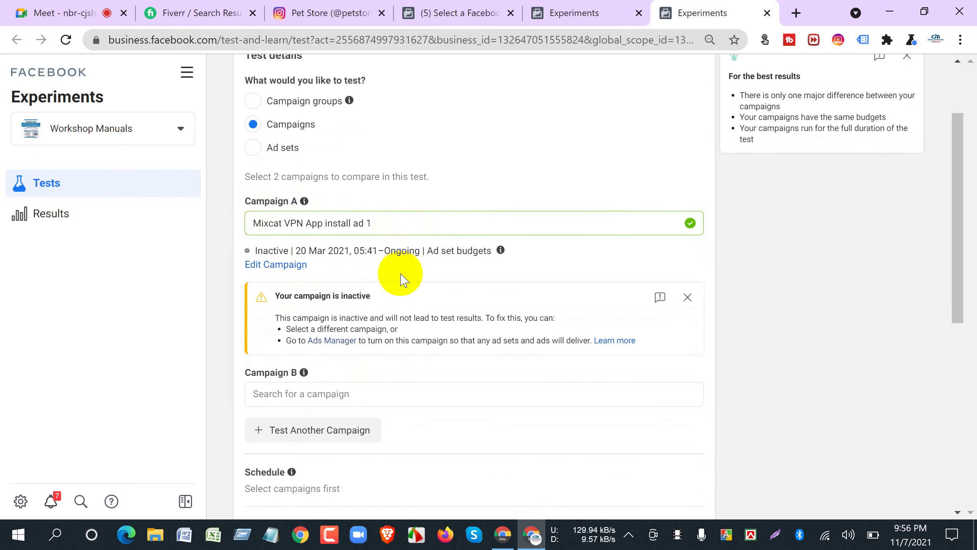
{"action": "left_click", "coordinate": [688, 297]}
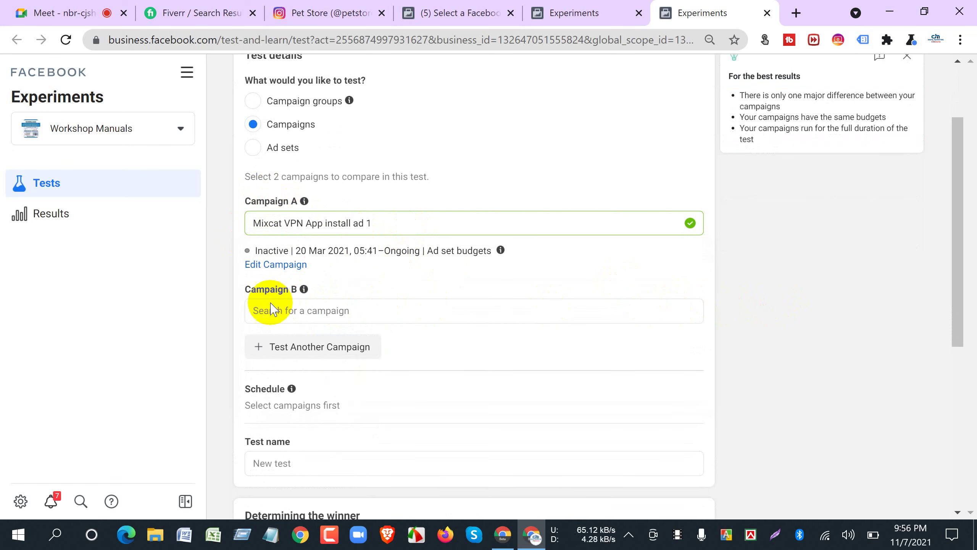
Choose "Mixcat VPN App install ad" as Campaign B and dismiss the inactive warnings of both campaigns.
{"action": "left_click", "coordinate": [300, 309]}
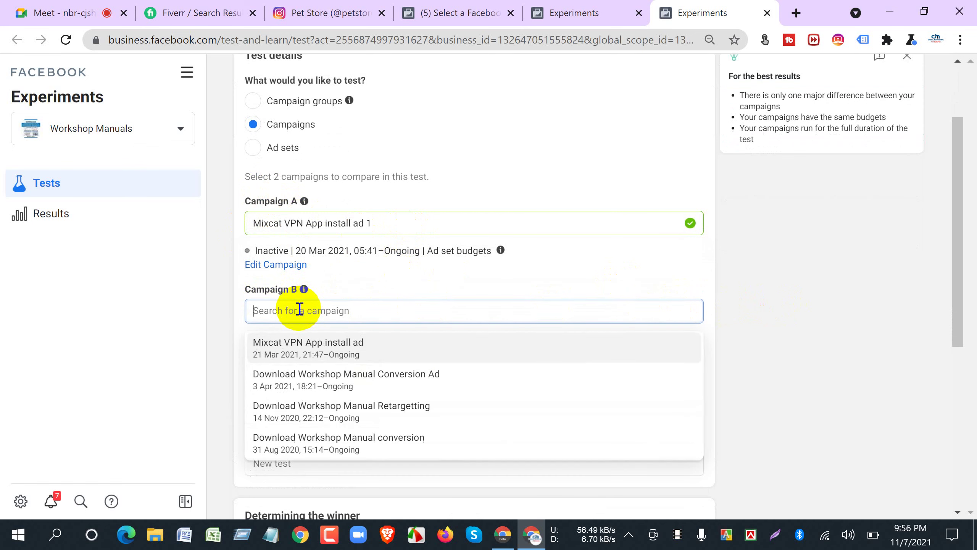
{"action": "left_click", "coordinate": [313, 355]}
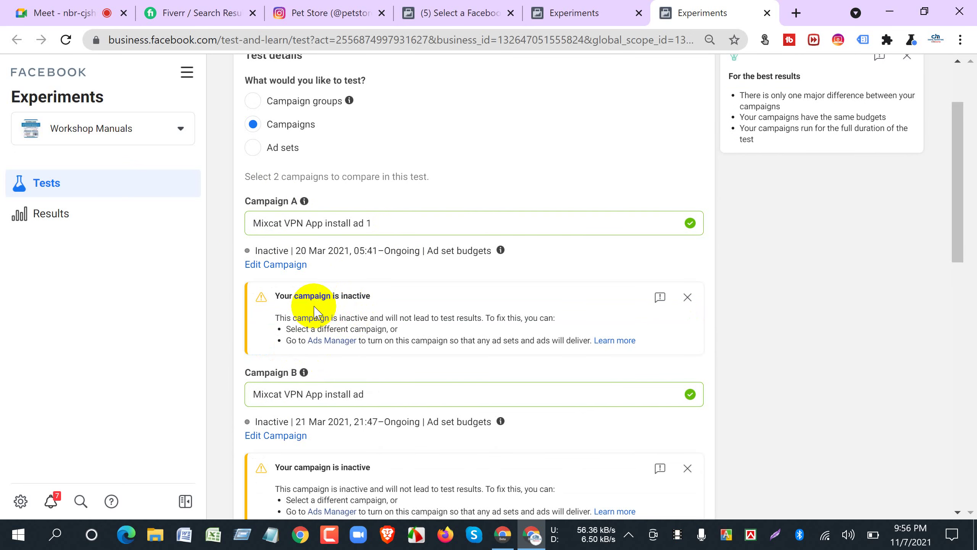
{"action": "scroll", "coordinate": [313, 311], "scroll_direction": "down", "scroll_amount": 2}
{"action": "left_click_drag", "start_coordinate": [275, 193], "coordinate": [372, 195]}
{"action": "left_click_drag", "start_coordinate": [269, 365], "coordinate": [392, 375]}
{"action": "scroll", "coordinate": [500, 358], "scroll_direction": "up", "scroll_amount": 2}
{"action": "left_click", "coordinate": [688, 298]}
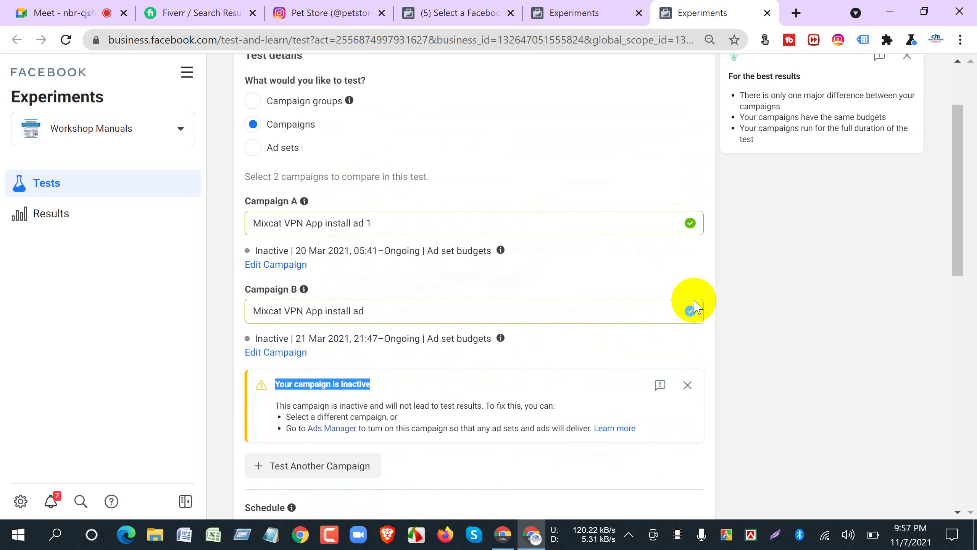
{"action": "left_click", "coordinate": [687, 384]}
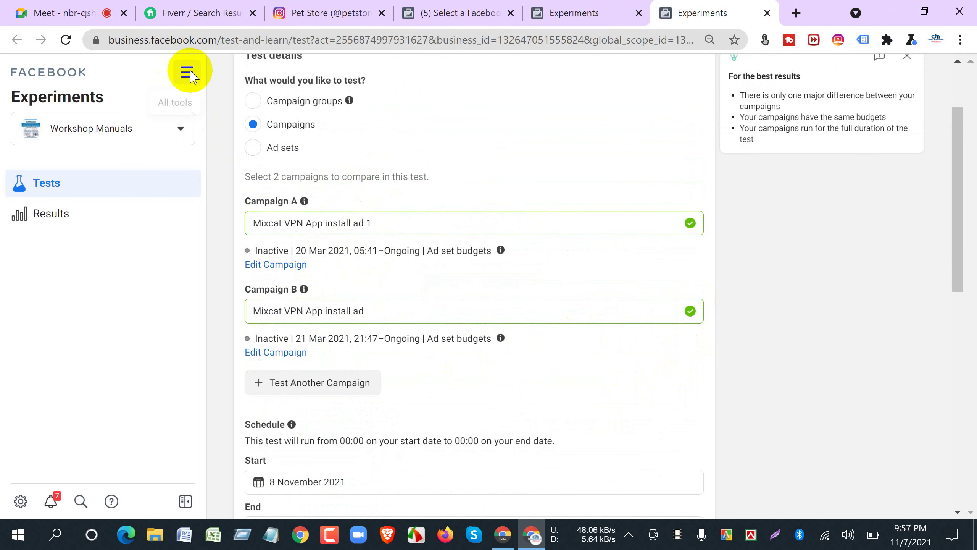
Set the end date of the test schedule to 30 November 2021.
{"action": "scroll", "coordinate": [263, 209], "scroll_direction": "up", "scroll_amount": 2}
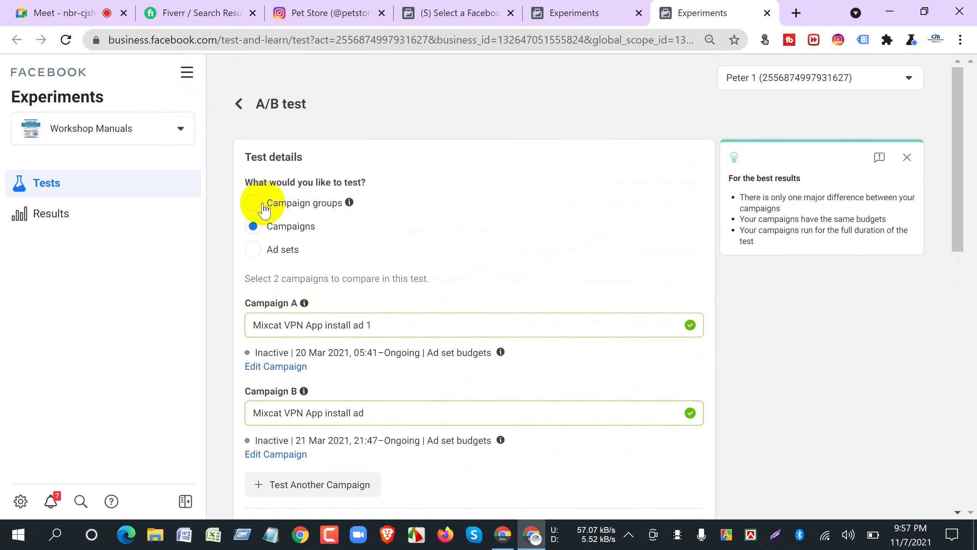
{"action": "scroll", "coordinate": [375, 327], "scroll_direction": "down", "scroll_amount": 5}
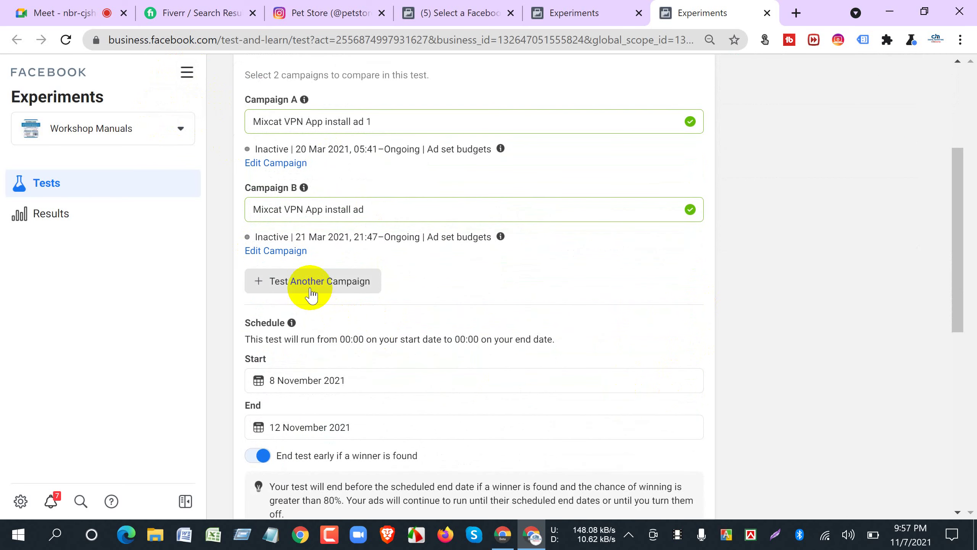
{"action": "scroll", "coordinate": [327, 297], "scroll_direction": "down", "scroll_amount": 3}
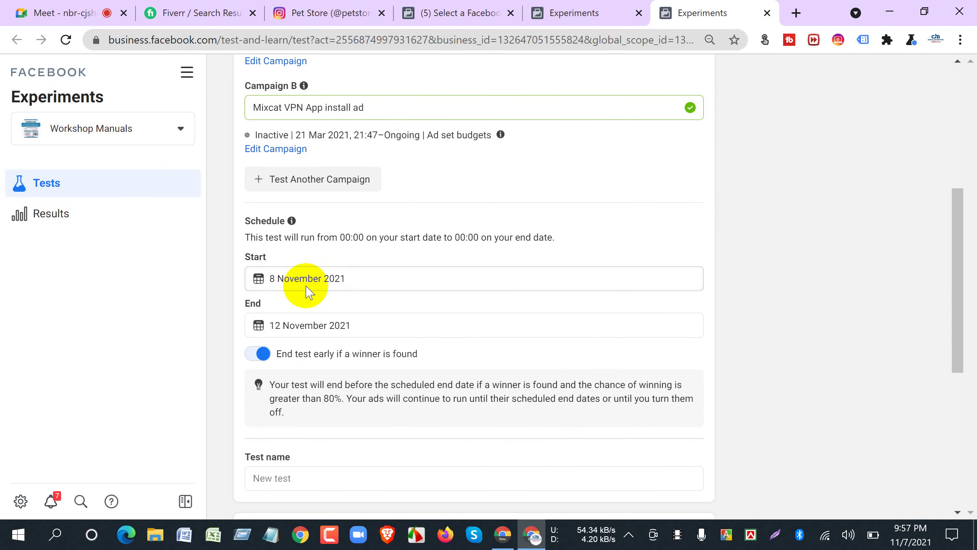
{"action": "left_click", "coordinate": [316, 325]}
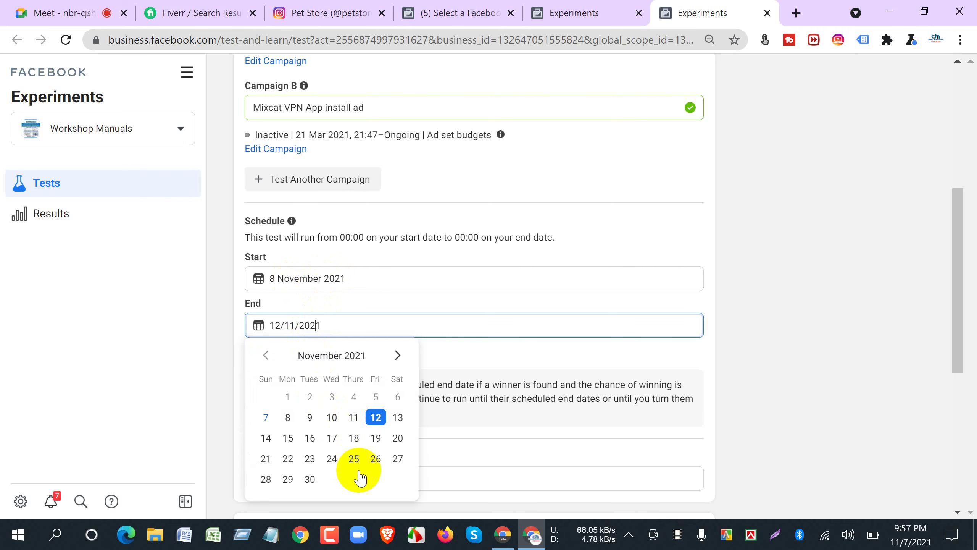
{"action": "left_click", "coordinate": [309, 479]}
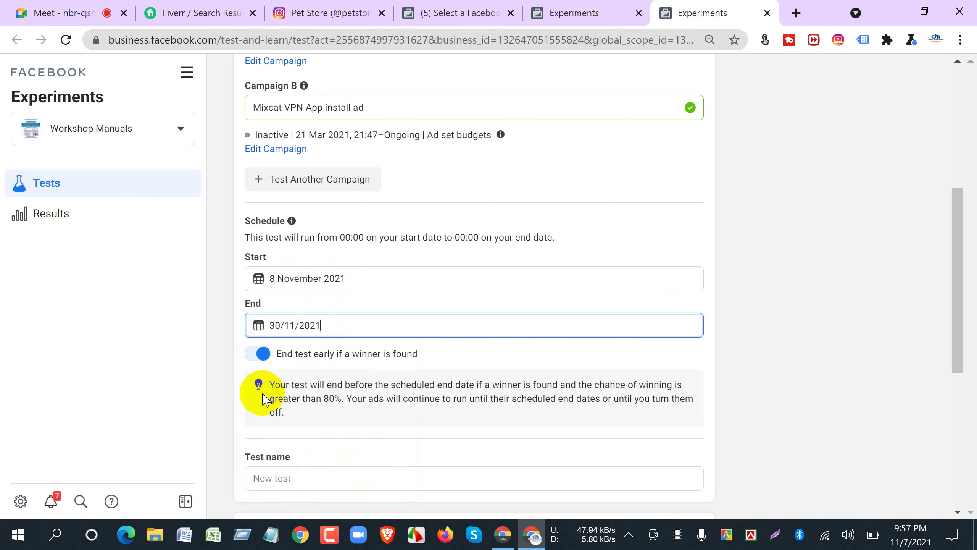
{"action": "left_click", "coordinate": [249, 391]}
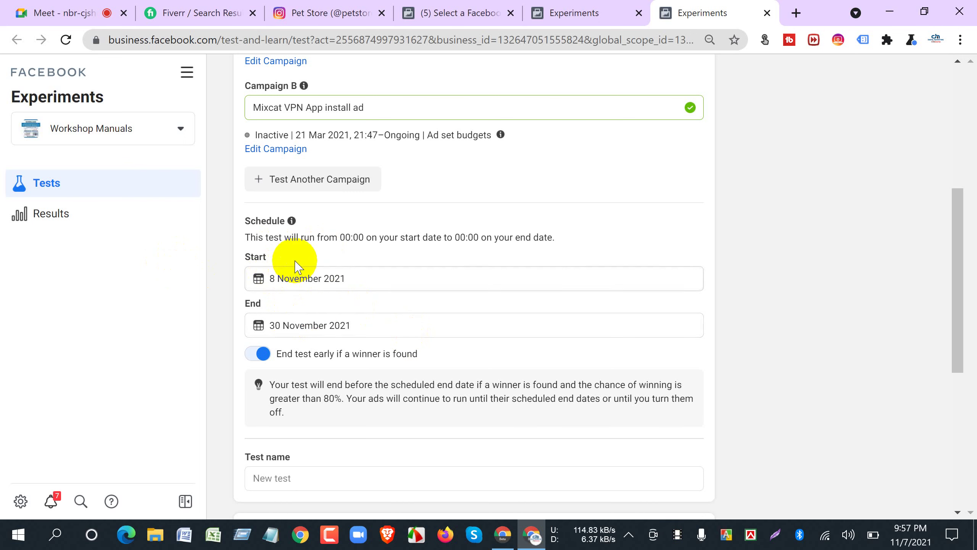
Name the test "AB TESt" and set its key metric to CPC (cost per link click).
{"action": "scroll", "coordinate": [375, 366], "scroll_direction": "down", "scroll_amount": 5}
{"action": "left_click", "coordinate": [283, 276]}
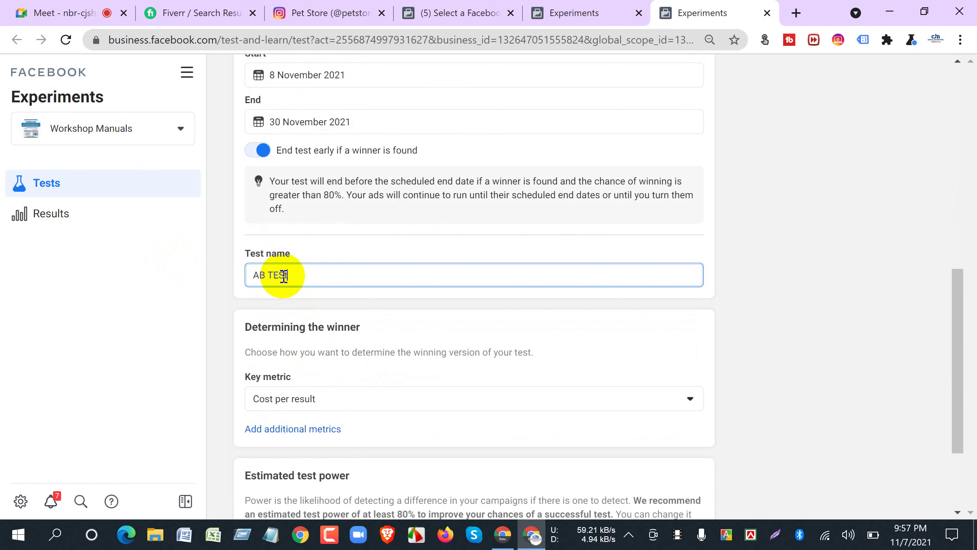
{"action": "scroll", "coordinate": [288, 308], "scroll_direction": "down", "scroll_amount": 3}
{"action": "left_click", "coordinate": [286, 304]}
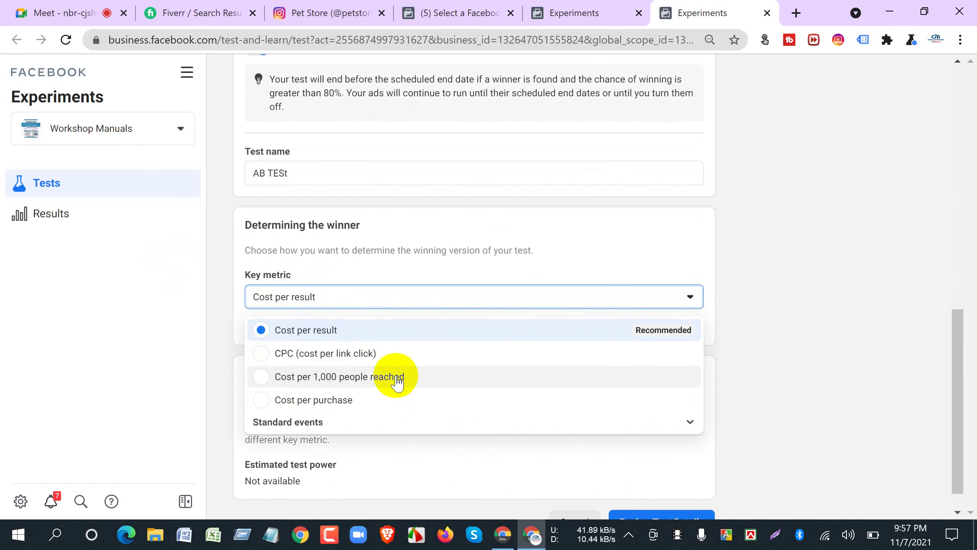
{"action": "left_click", "coordinate": [283, 352]}
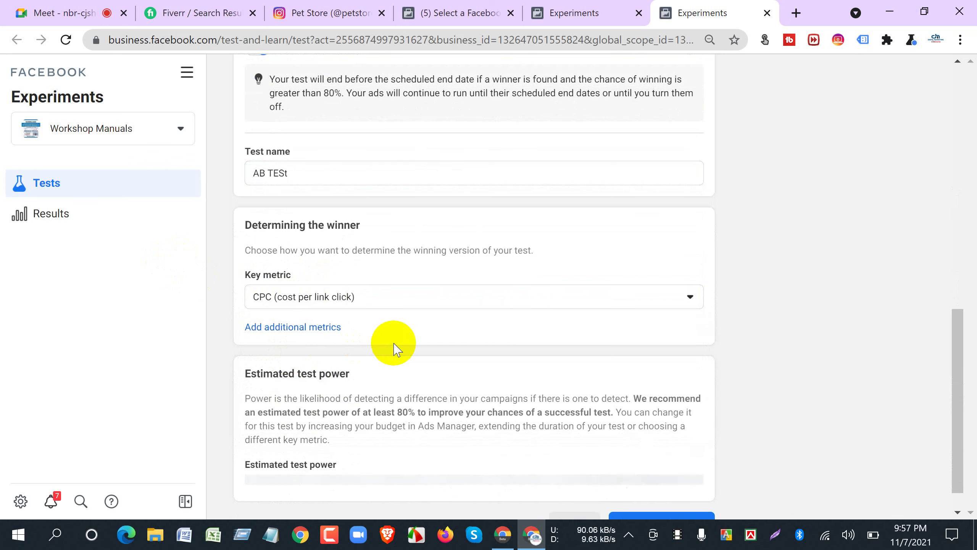
Review the details of the A/B test and create it.
{"action": "scroll", "coordinate": [396, 349], "scroll_direction": "down", "scroll_amount": 1}
{"action": "left_click", "coordinate": [658, 495]}
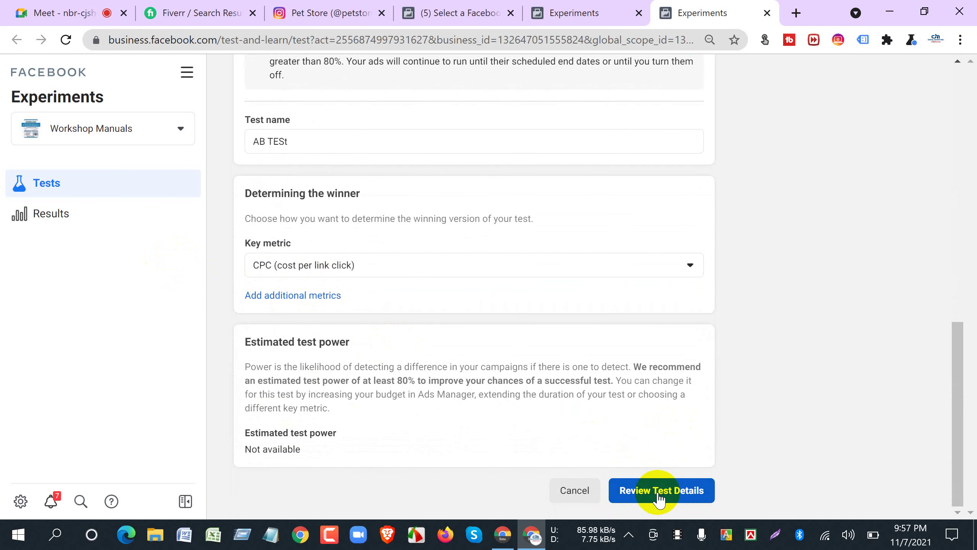
{"action": "scroll", "coordinate": [534, 447], "scroll_direction": "down", "scroll_amount": 7}
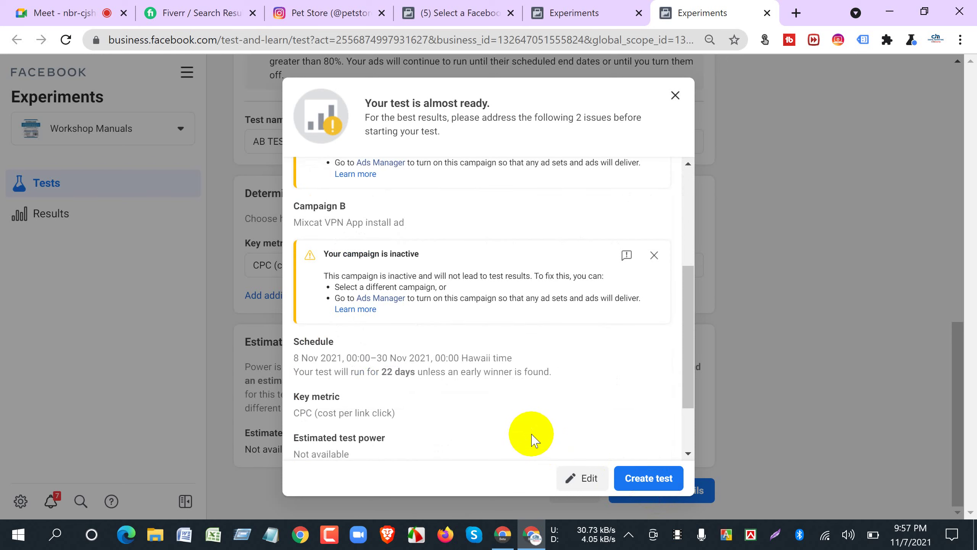
{"action": "left_click", "coordinate": [648, 483]}
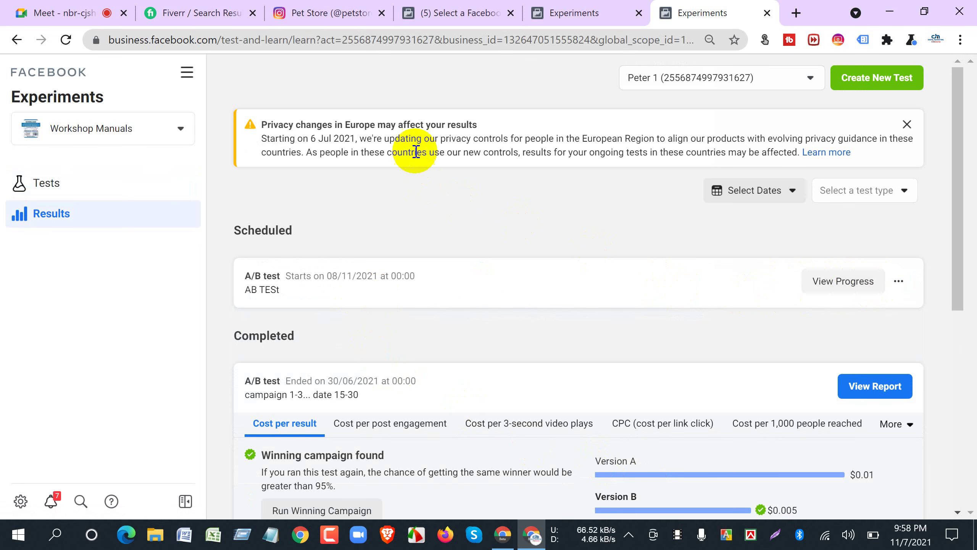
Dismiss the European privacy notice and look over the scheduled and completed tests.
{"action": "left_click", "coordinate": [907, 124]}
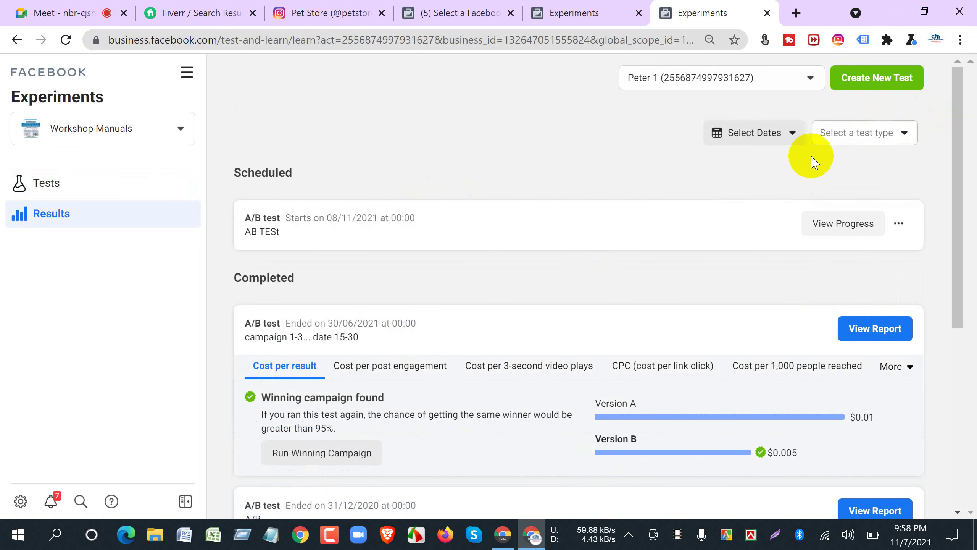
{"action": "scroll", "coordinate": [354, 304], "scroll_direction": "down", "scroll_amount": 7}
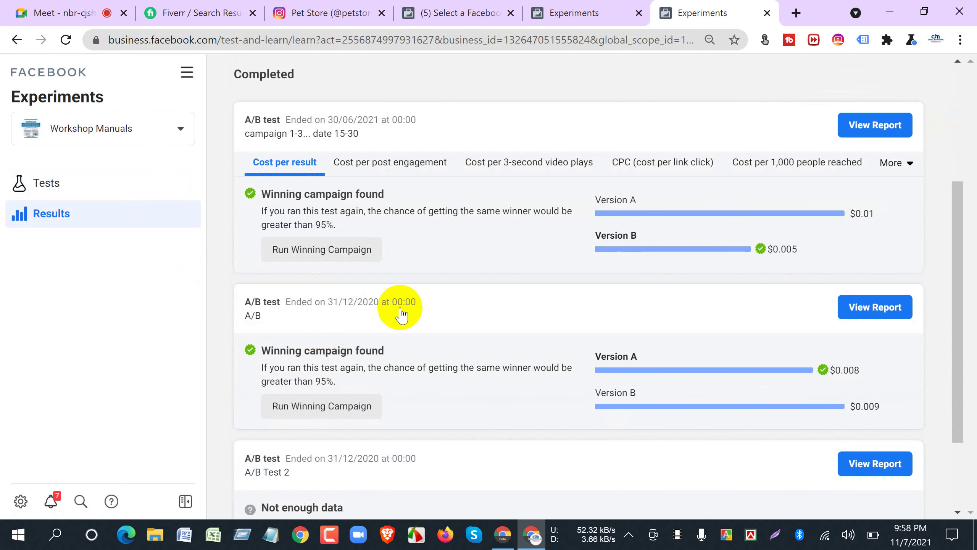
{"action": "scroll", "coordinate": [560, 371], "scroll_direction": "up", "scroll_amount": 7}
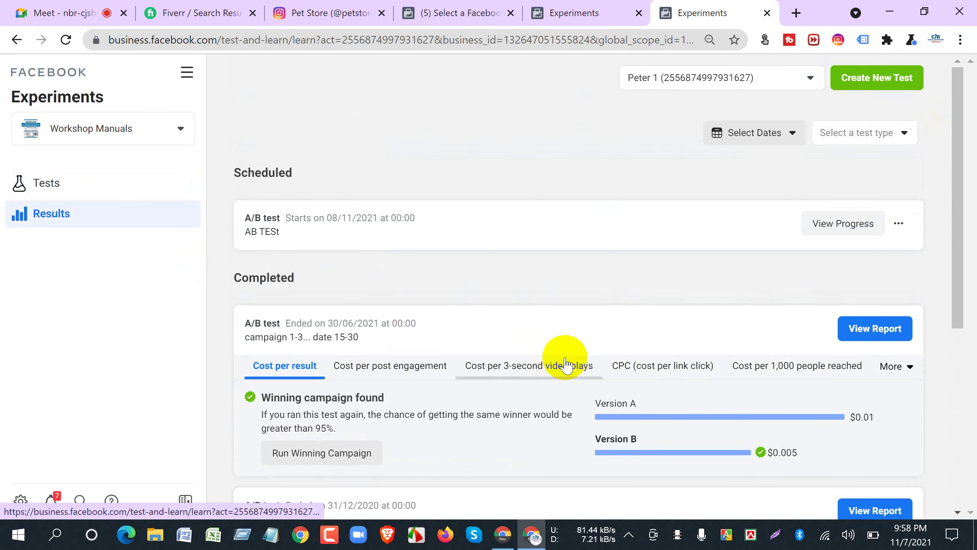
Close the unfinished Digital Marketing A/B test tab and return to the completed tests of Workshop Manuals.
{"action": "left_click", "coordinate": [565, 12]}
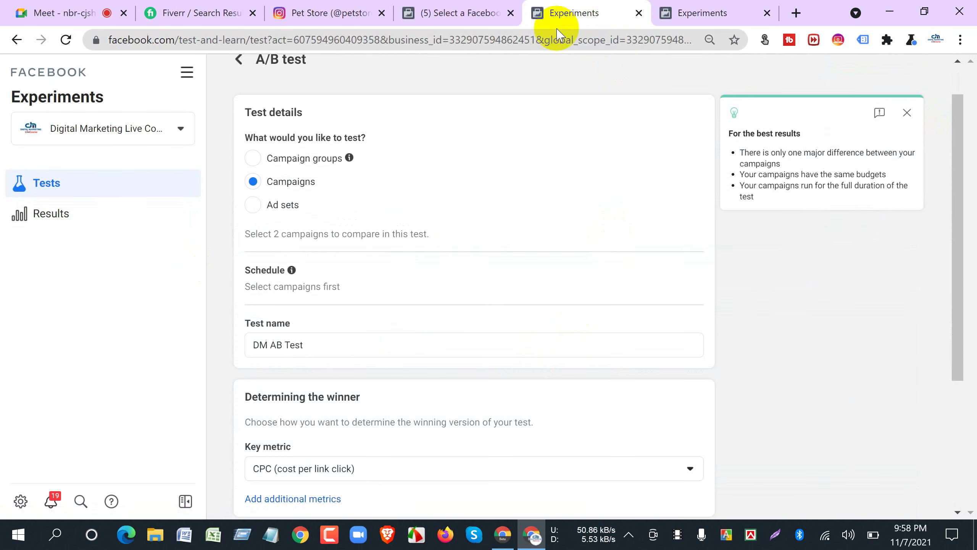
{"action": "scroll", "coordinate": [404, 387], "scroll_direction": "up", "scroll_amount": 1}
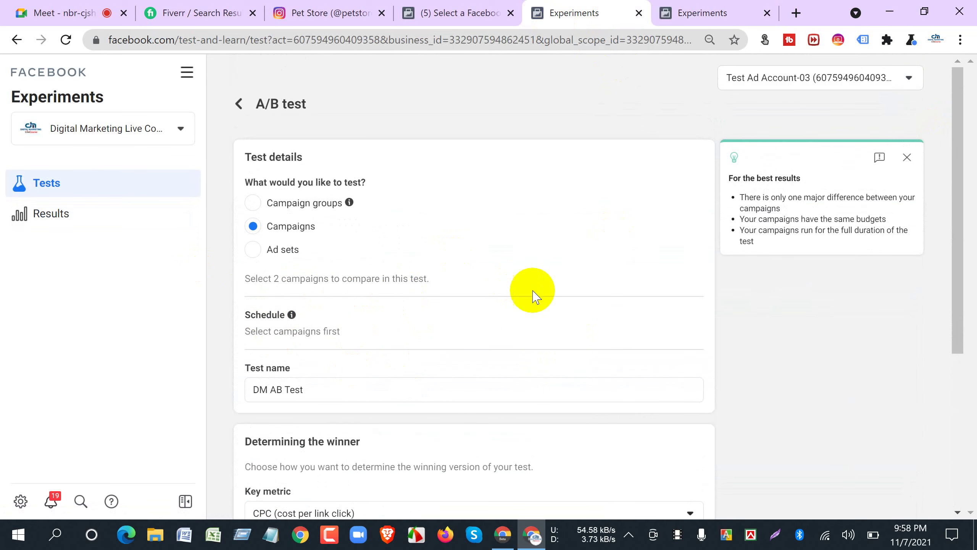
{"action": "left_click", "coordinate": [639, 13]}
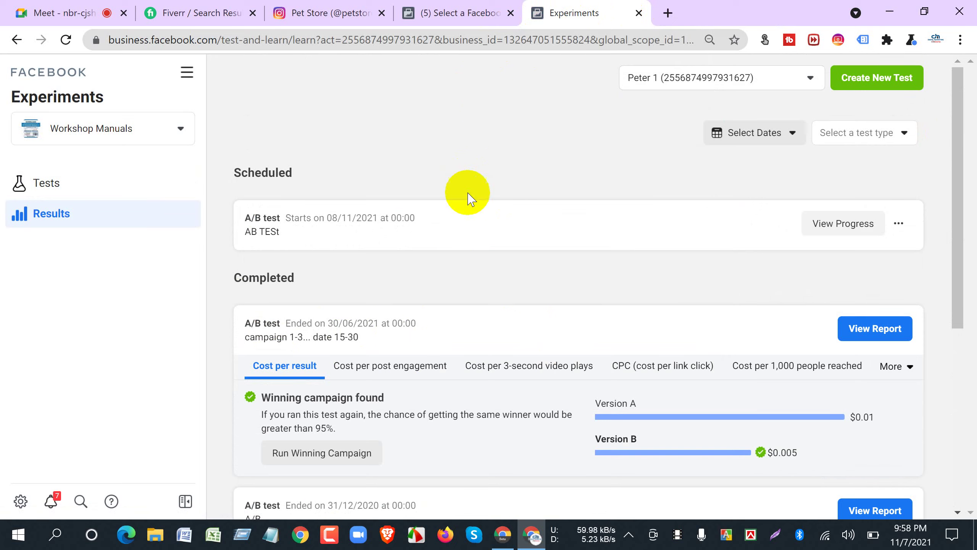
{"action": "scroll", "coordinate": [557, 381], "scroll_direction": "down", "scroll_amount": 7}
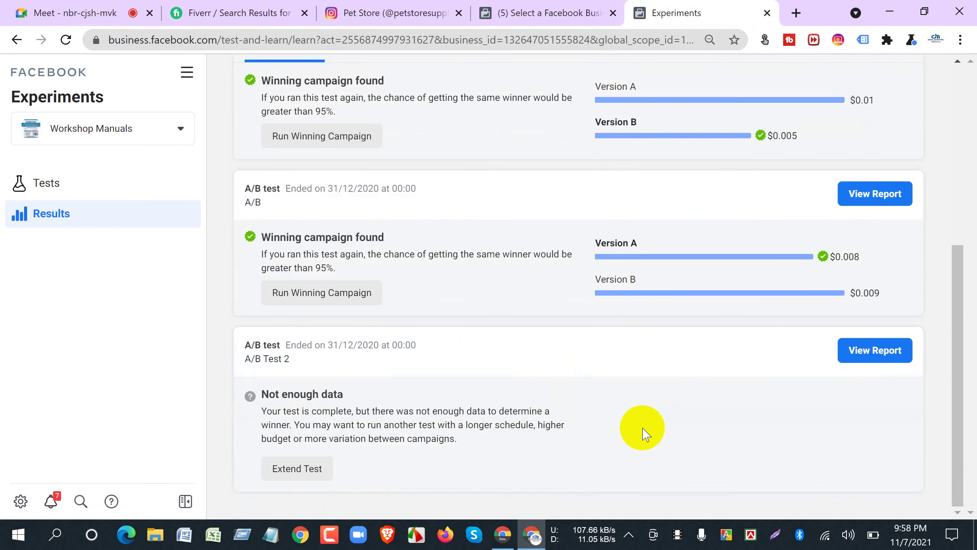
Open the Grow Your Brand business from the Select business list in a new browser tab and switch to it.
{"action": "scroll", "coordinate": [637, 423], "scroll_direction": "up", "scroll_amount": 7}
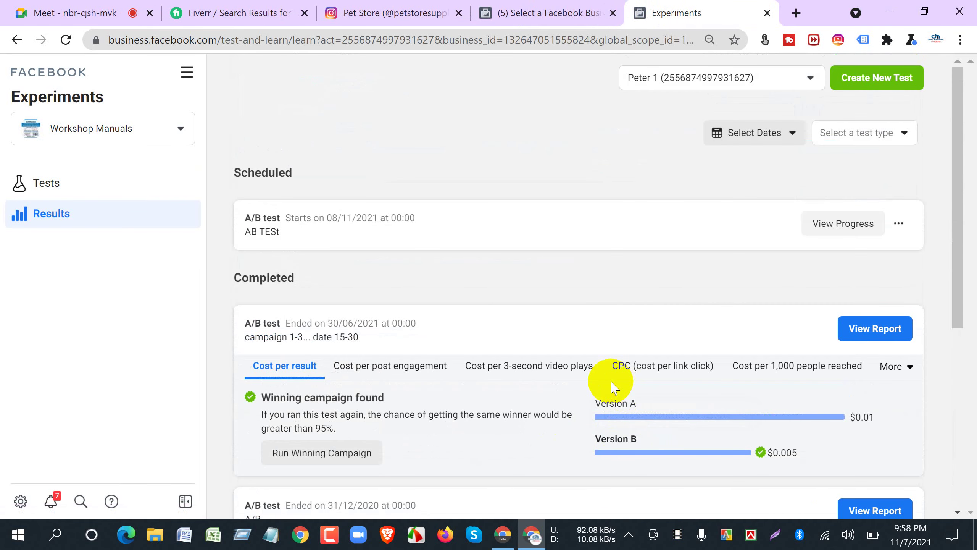
{"action": "left_click", "coordinate": [370, 12]}
{"action": "left_click", "coordinate": [547, 18]}
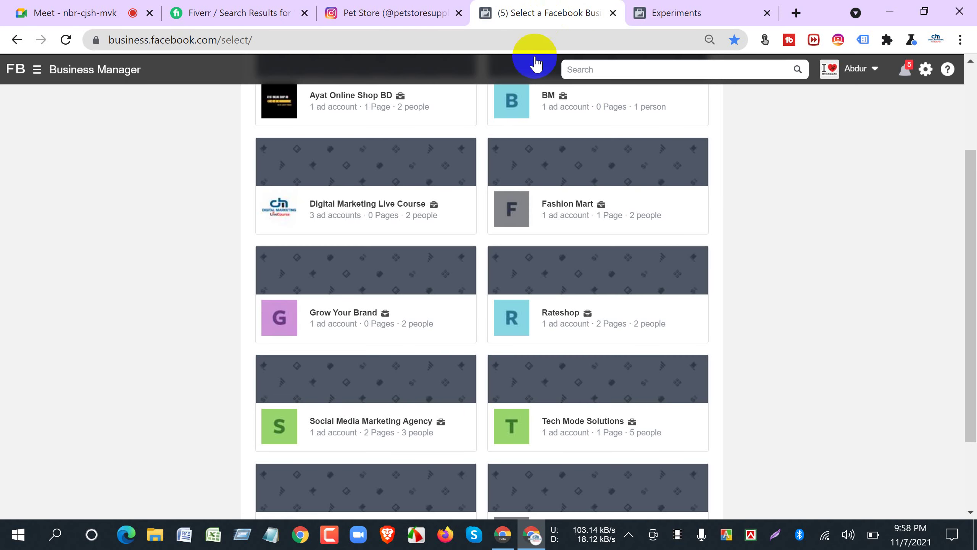
{"action": "scroll", "coordinate": [688, 346], "scroll_direction": "up", "scroll_amount": 3}
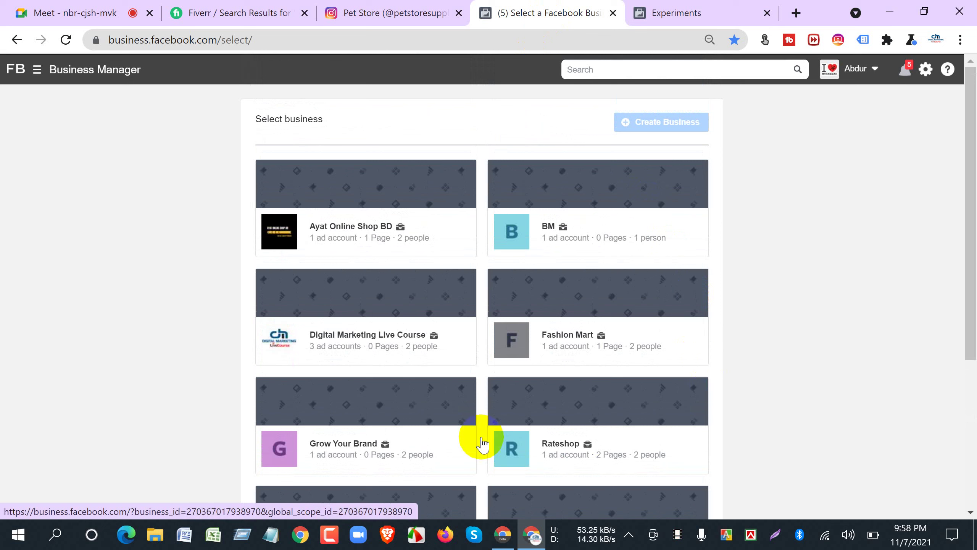
{"action": "right_click", "coordinate": [375, 401]}
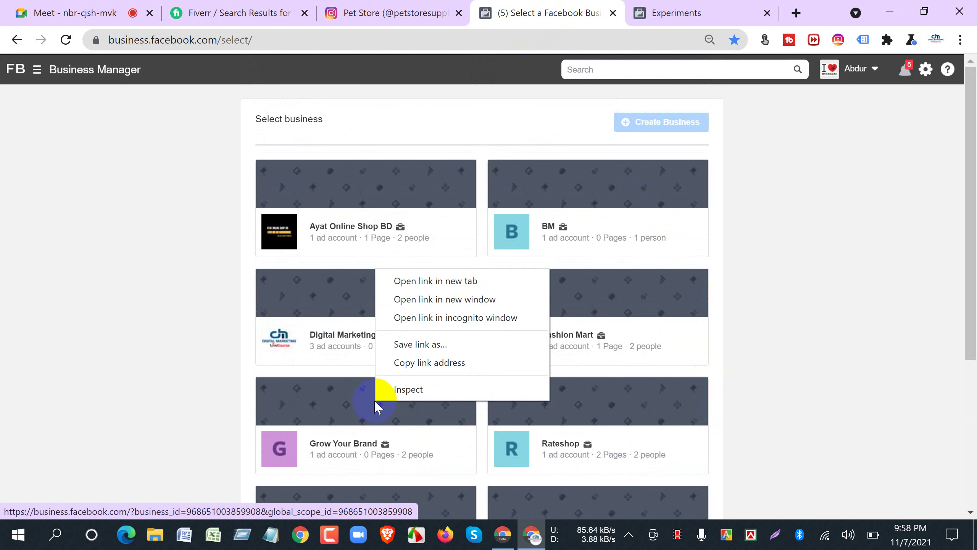
{"action": "left_click", "coordinate": [395, 280]}
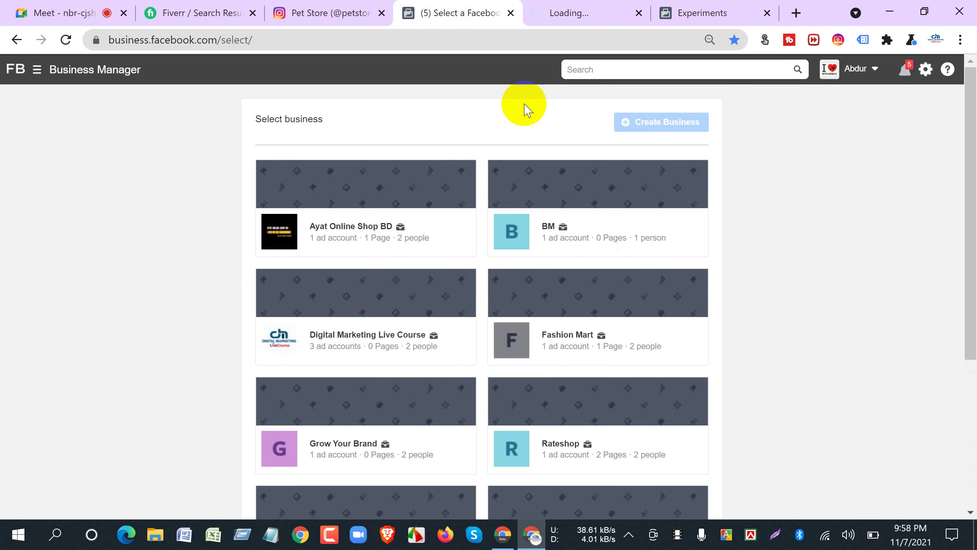
{"action": "left_click", "coordinate": [556, 17]}
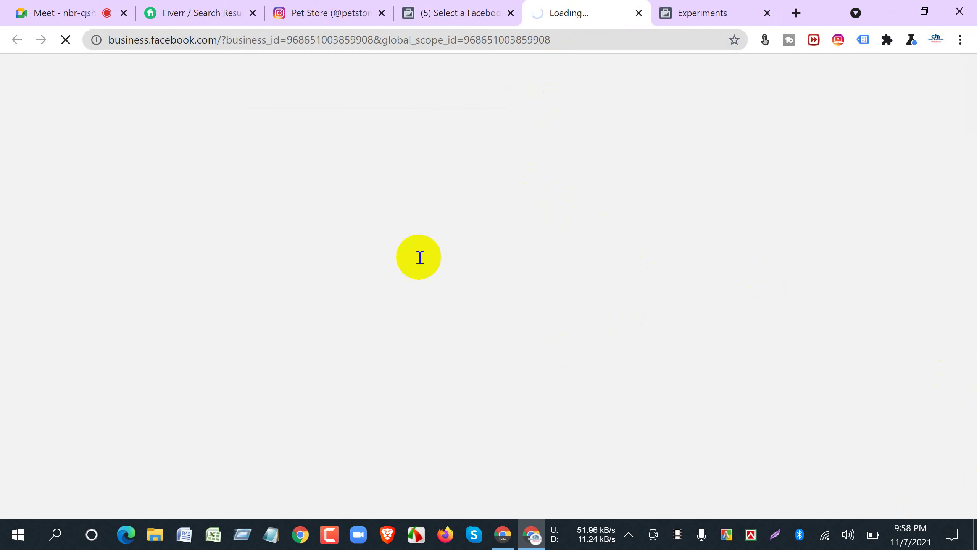
Look over the petstoresupplies Instagram profile and check the Google Meet call.
{"action": "left_click", "coordinate": [300, 16]}
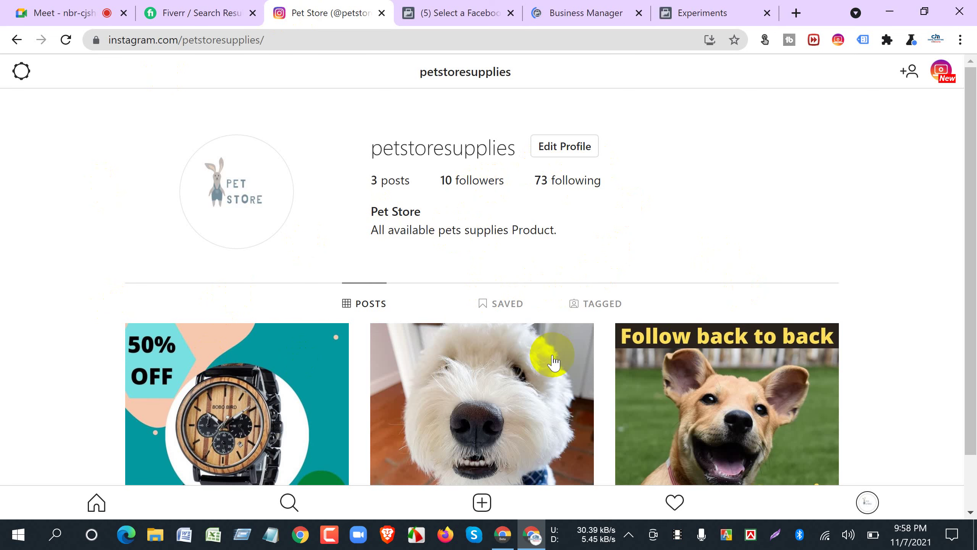
{"action": "scroll", "coordinate": [551, 352], "scroll_direction": "down", "scroll_amount": 1}
{"action": "scroll", "coordinate": [552, 404], "scroll_direction": "up", "scroll_amount": 1}
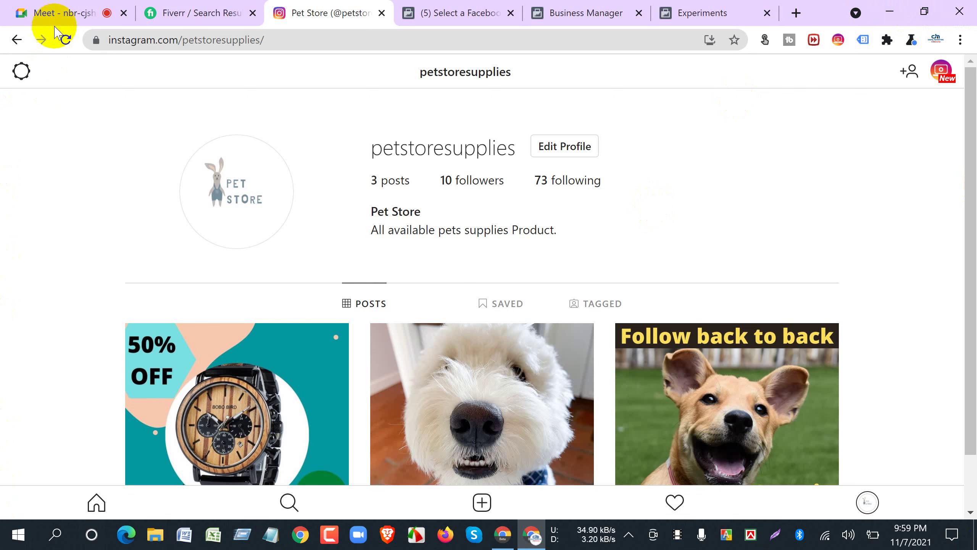
{"action": "left_click", "coordinate": [56, 13]}
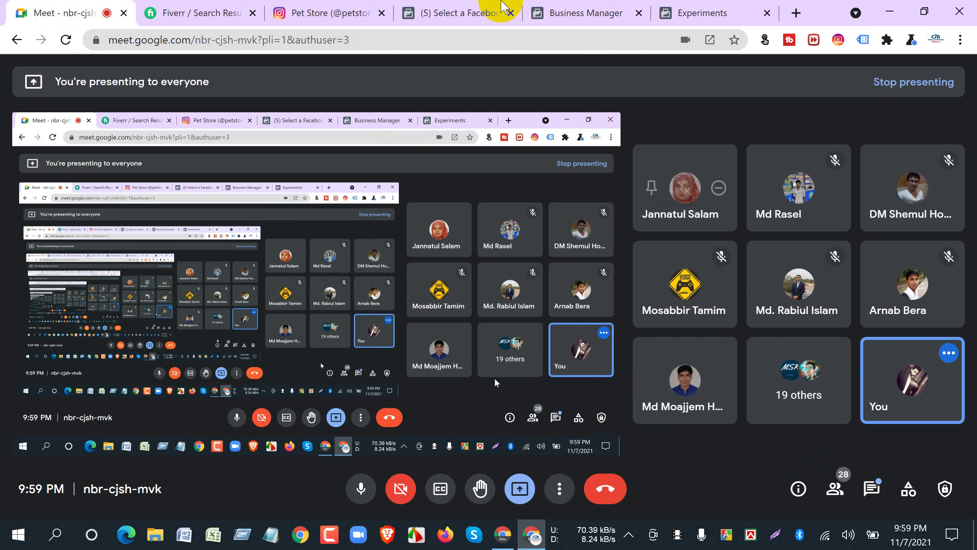
Open the Business settings of Grow Your Brand and go to its Instagram accounts.
{"action": "left_click", "coordinate": [563, 13]}
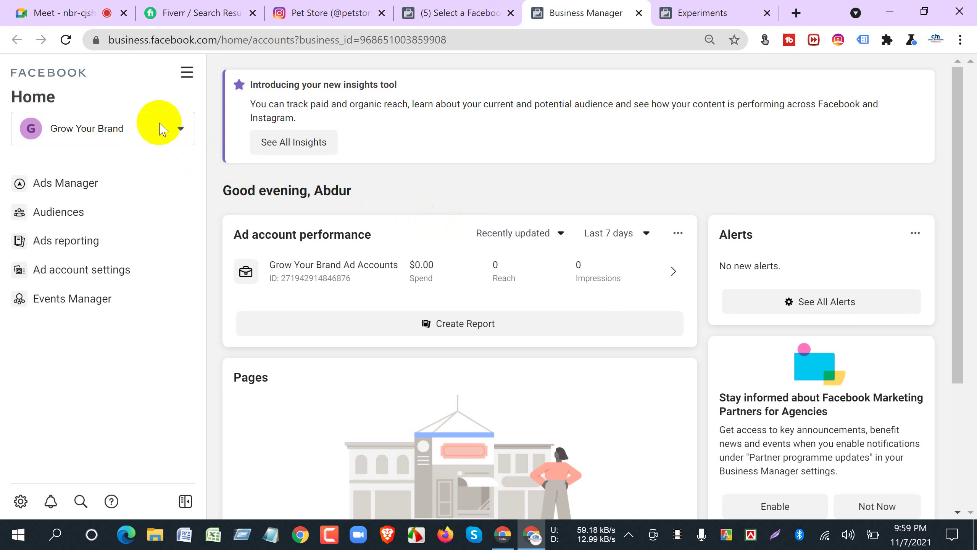
{"action": "left_click", "coordinate": [185, 73]}
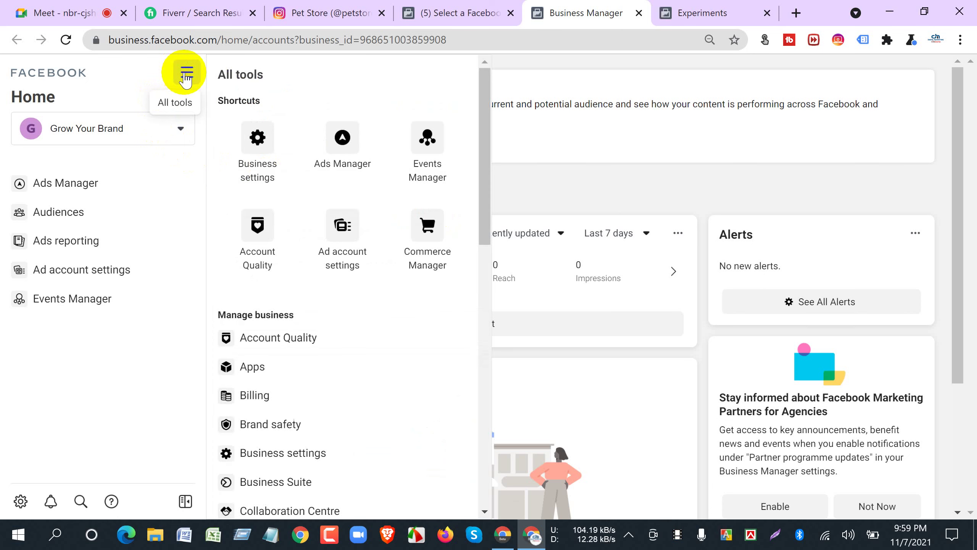
{"action": "left_click", "coordinate": [323, 454]}
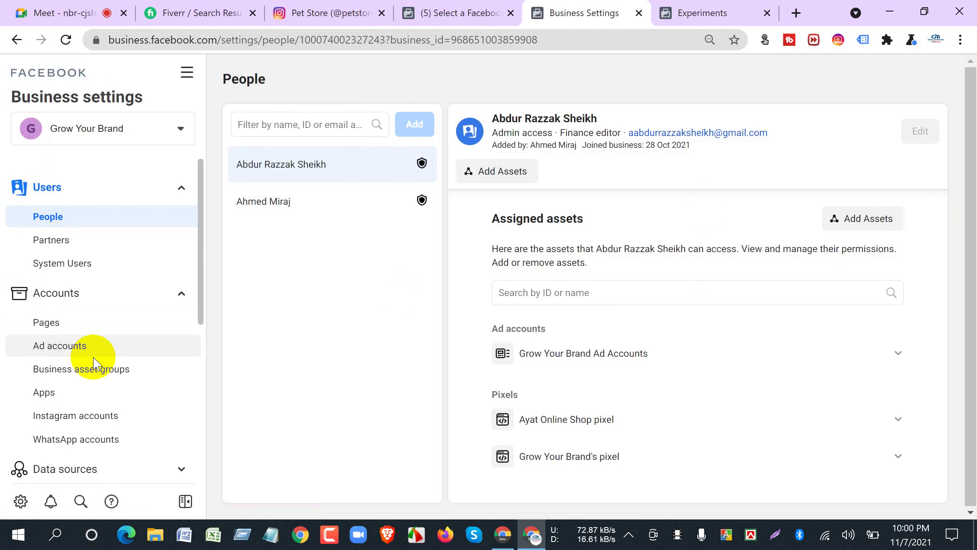
{"action": "scroll", "coordinate": [140, 353], "scroll_direction": "down", "scroll_amount": 3}
{"action": "left_click", "coordinate": [100, 316]}
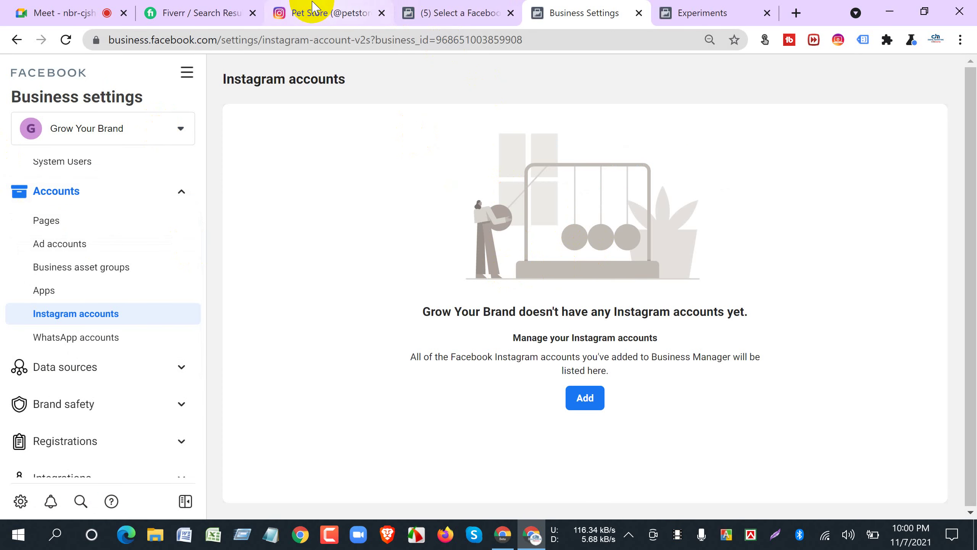
Highlight the petstoresupplies username on the Instagram profile and open the managed Facebook Pages in a new browser tab.
{"action": "left_click", "coordinate": [312, 5]}
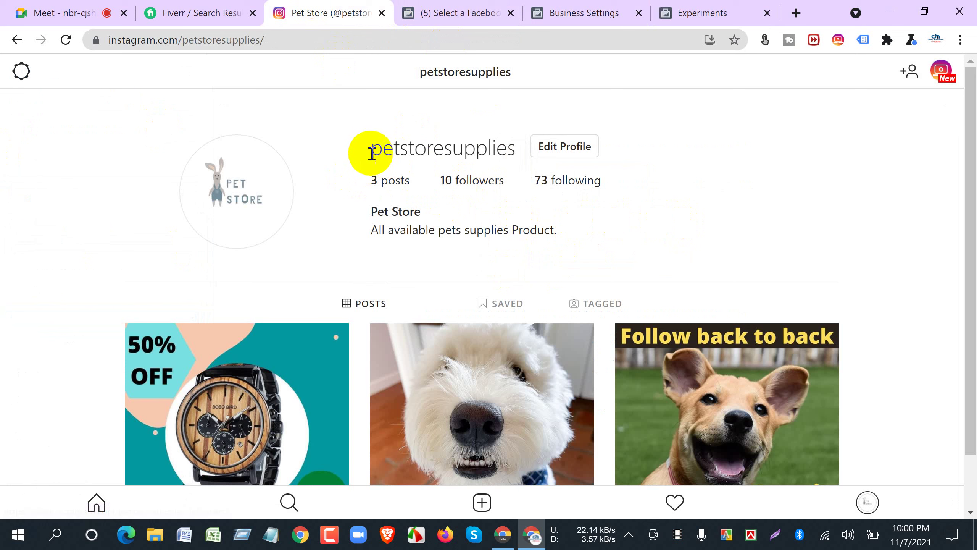
{"action": "left_click_drag", "start_coordinate": [372, 146], "coordinate": [518, 145]}
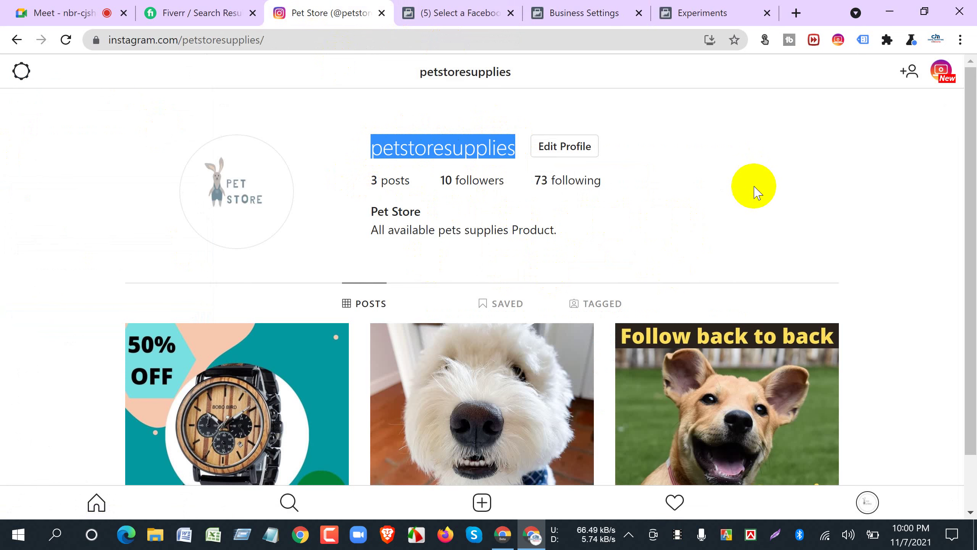
{"action": "left_click", "coordinate": [796, 14]}
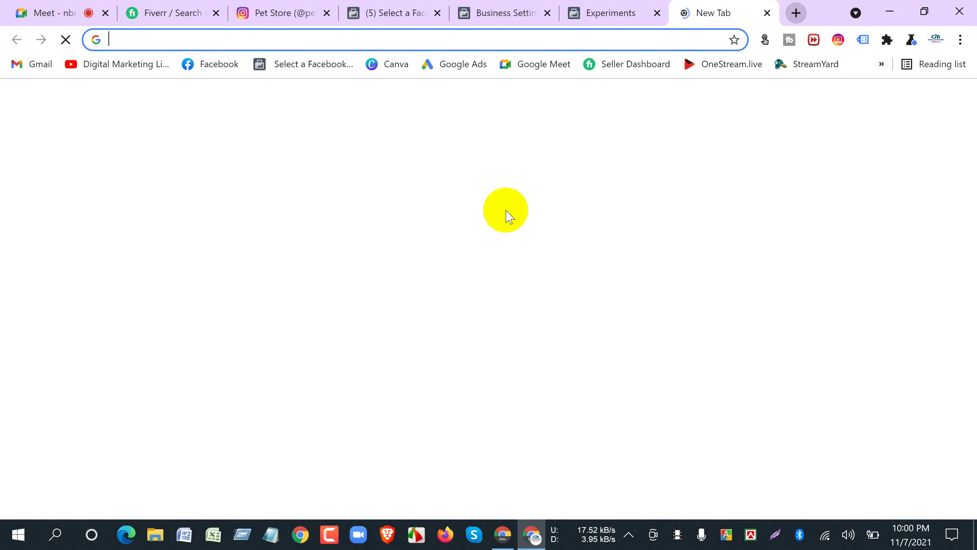
{"action": "left_click", "coordinate": [195, 67]}
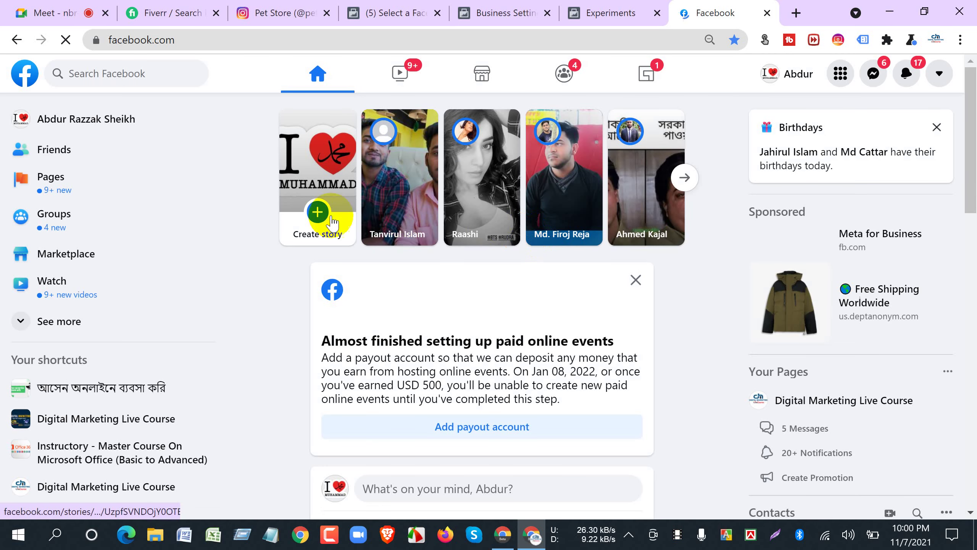
{"action": "left_click", "coordinate": [52, 194]}
Open the Ayat Online Shop BD Page from the managed Pages and go to its Page settings.
{"action": "scroll", "coordinate": [325, 340], "scroll_direction": "down", "scroll_amount": 2}
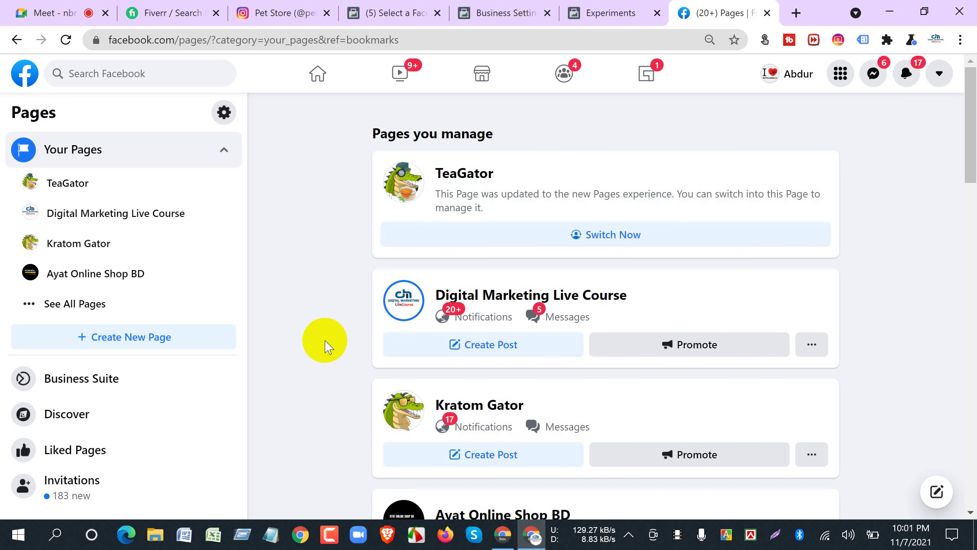
{"action": "scroll", "coordinate": [325, 346], "scroll_direction": "down", "scroll_amount": 5}
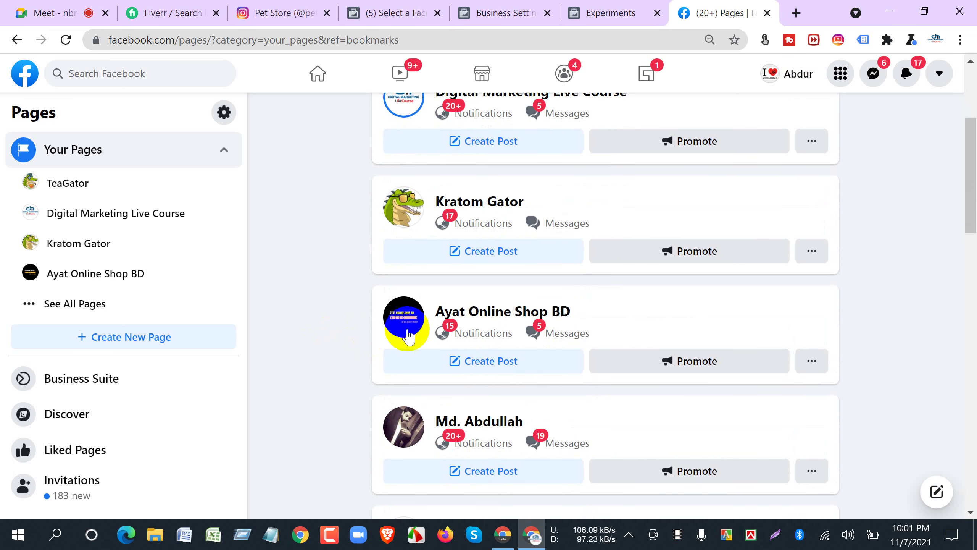
{"action": "scroll", "coordinate": [511, 334], "scroll_direction": "down", "scroll_amount": 5}
{"action": "scroll", "coordinate": [515, 352], "scroll_direction": "up", "scroll_amount": 3}
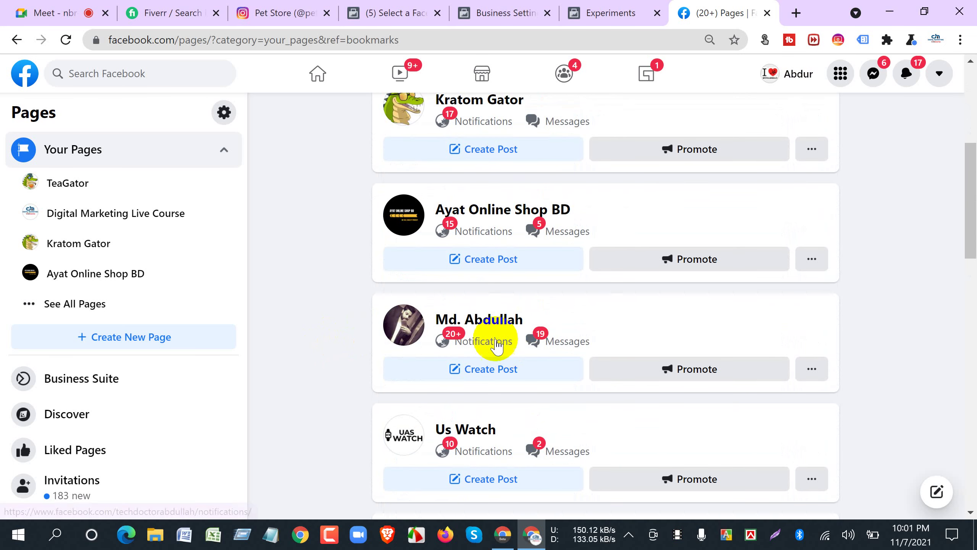
{"action": "left_click", "coordinate": [490, 217]}
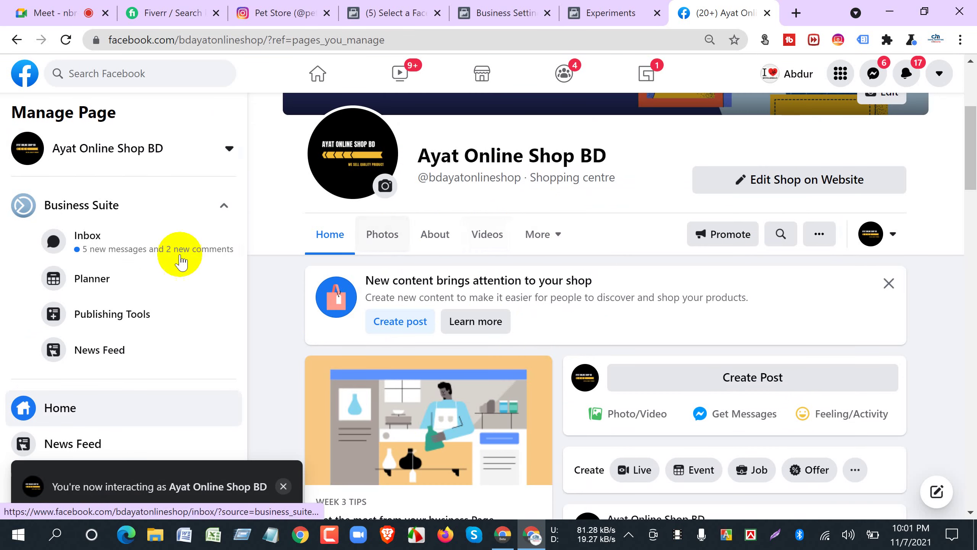
{"action": "scroll", "coordinate": [159, 344], "scroll_direction": "down", "scroll_amount": 5}
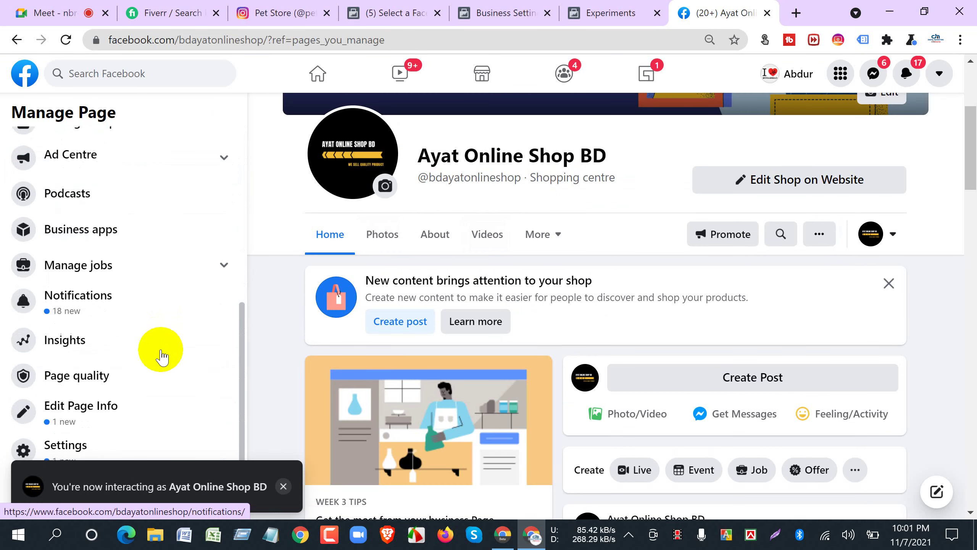
{"action": "left_click", "coordinate": [83, 451]}
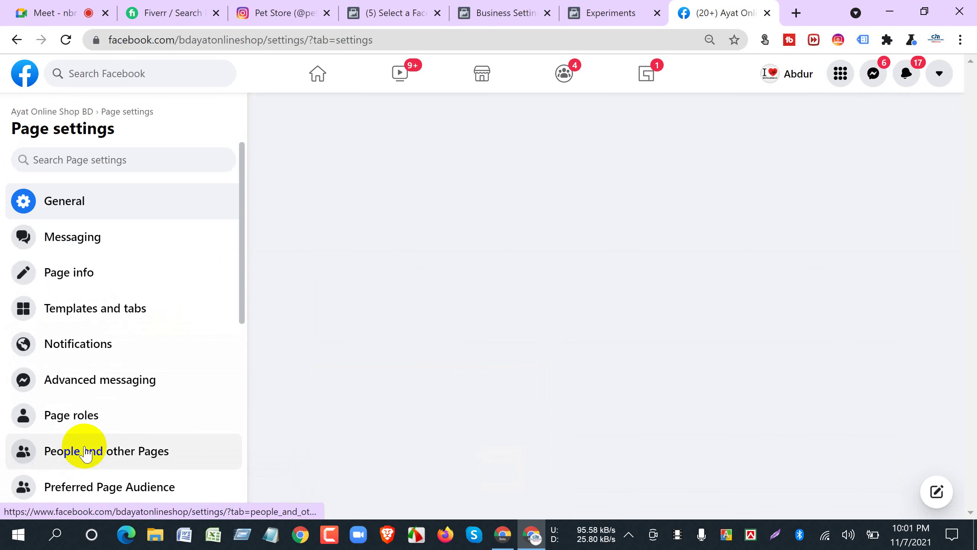
Open the Page roles of Ayat Online Shop BD and examine the Page owner, its ID and the existing roles.
{"action": "left_click", "coordinate": [229, 200]}
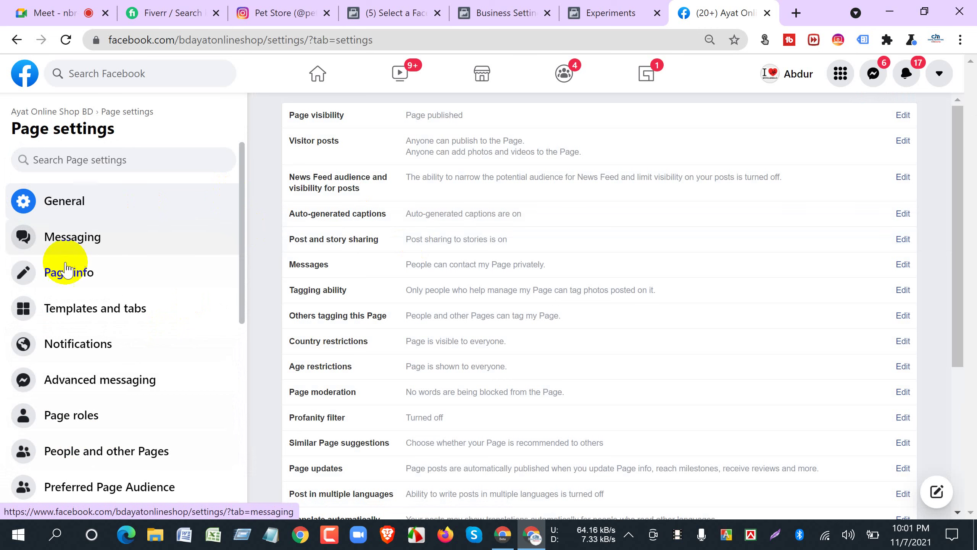
{"action": "scroll", "coordinate": [44, 408], "scroll_direction": "down", "scroll_amount": 3}
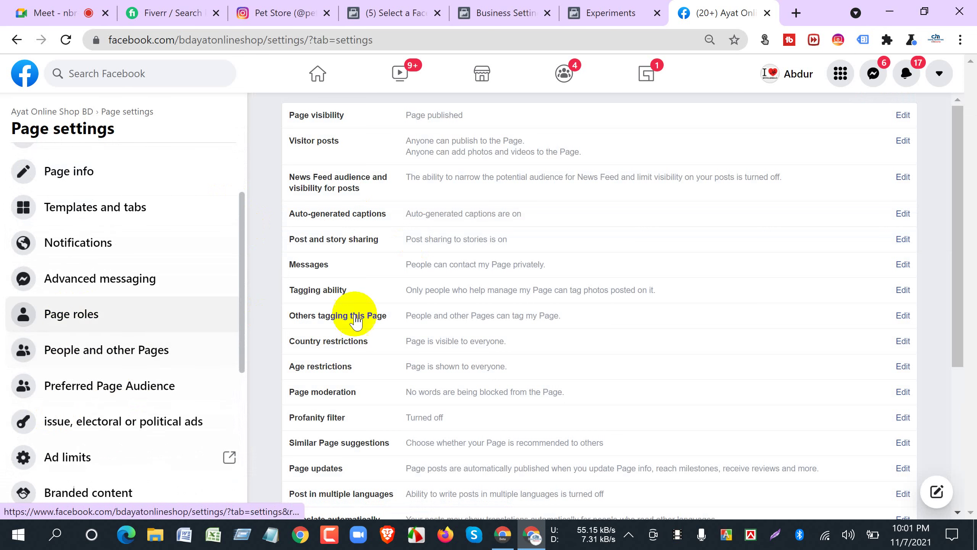
{"action": "left_click", "coordinate": [83, 315]}
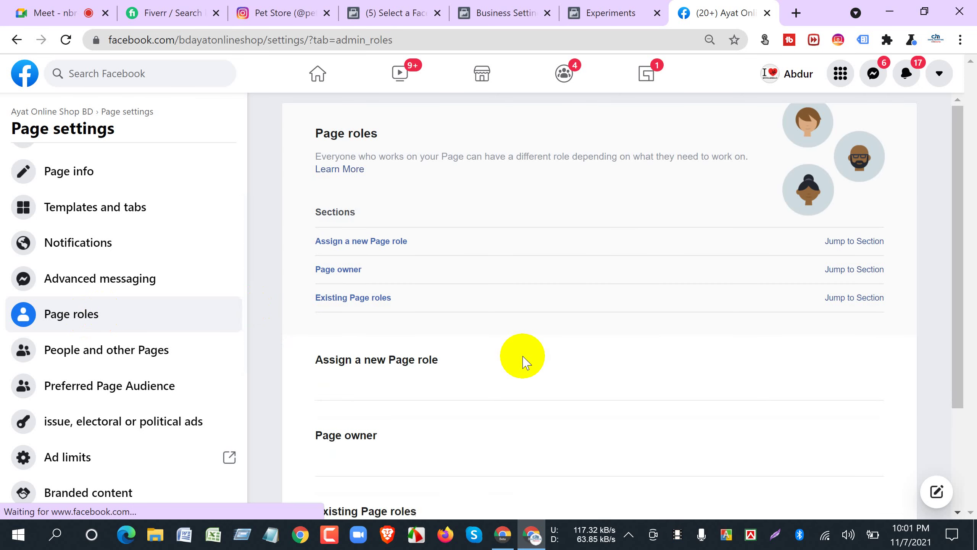
{"action": "scroll", "coordinate": [523, 362], "scroll_direction": "down", "scroll_amount": 3}
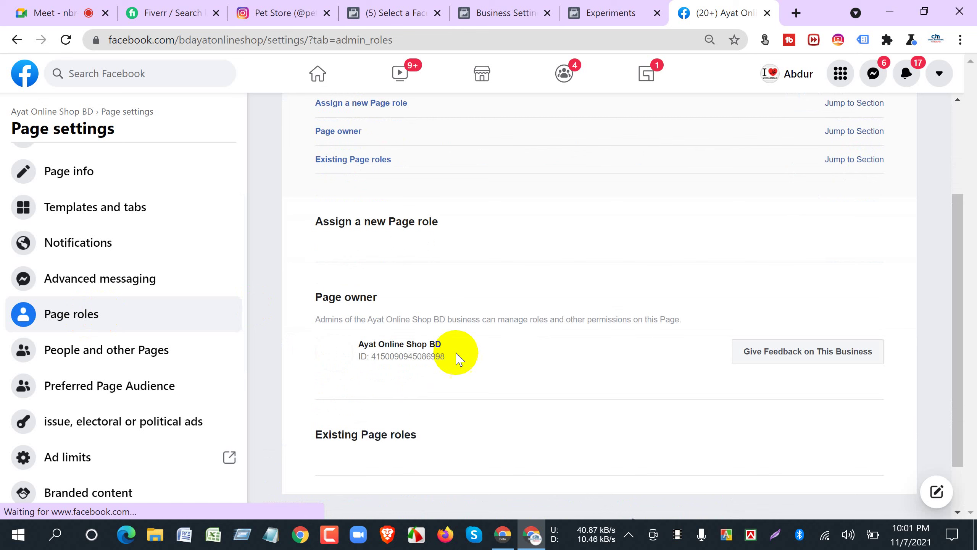
{"action": "scroll", "coordinate": [441, 333], "scroll_direction": "down", "scroll_amount": 3}
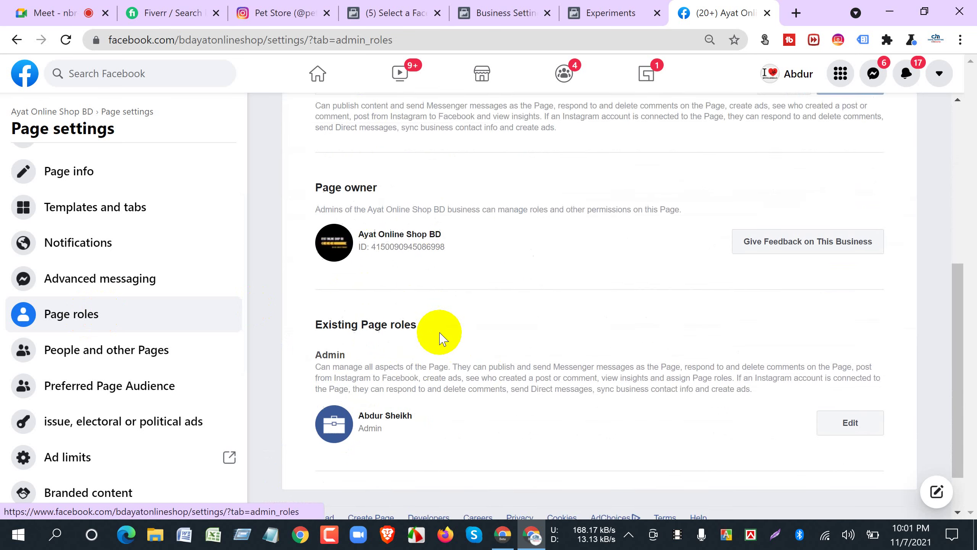
{"action": "left_click_drag", "start_coordinate": [312, 154], "coordinate": [475, 208]}
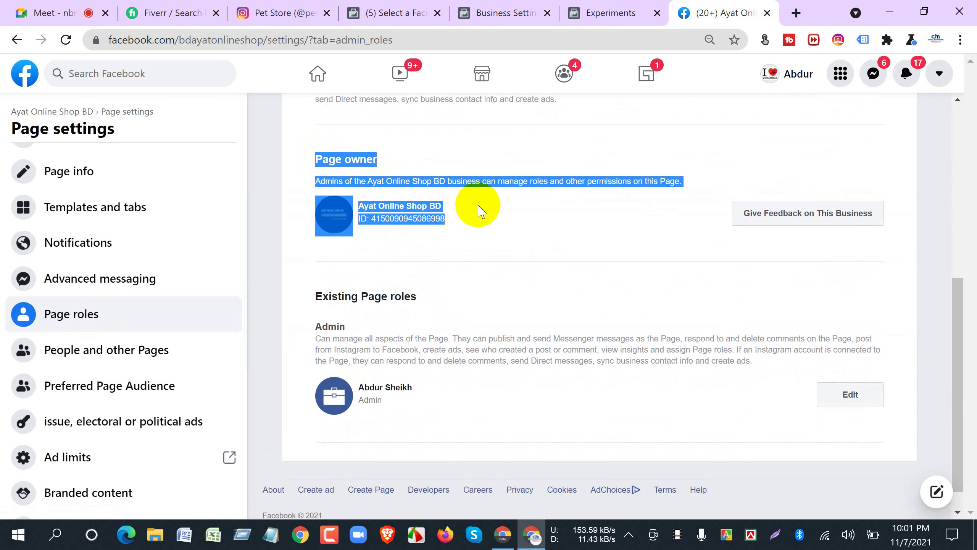
{"action": "left_click", "coordinate": [362, 216]}
{"action": "left_click", "coordinate": [358, 221]}
{"action": "left_click_drag", "start_coordinate": [358, 221], "coordinate": [445, 219]}
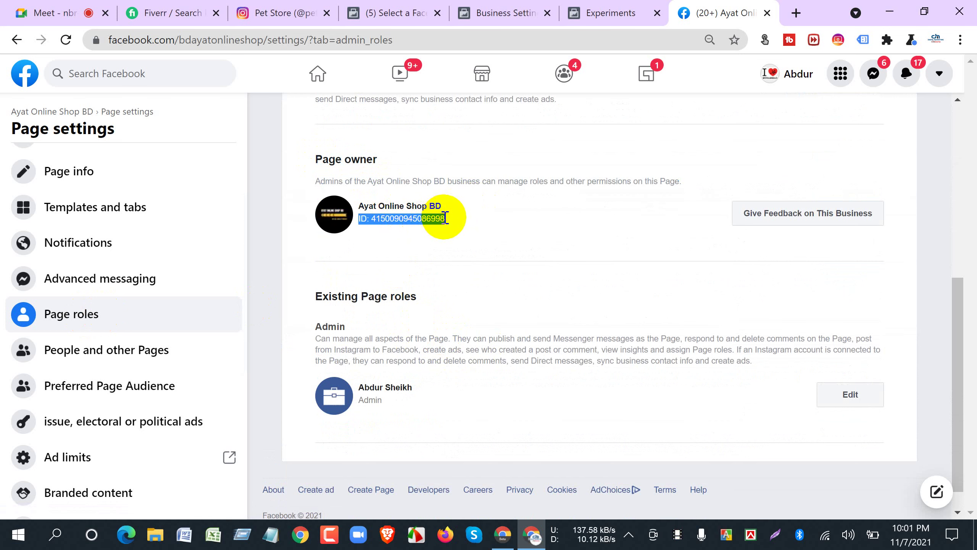
{"action": "left_click", "coordinate": [313, 268]}
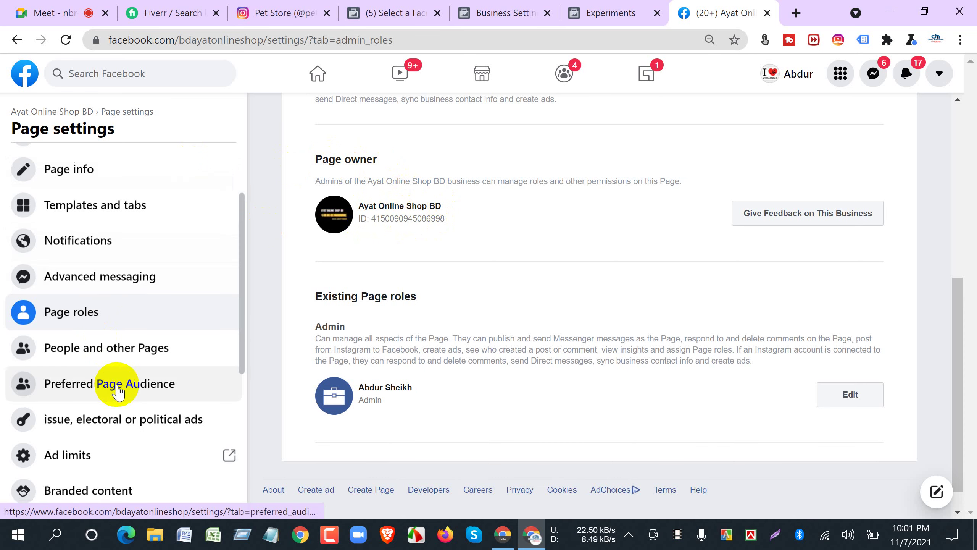
Open the Page's Instagram settings and copy the username petstoresupplies from the Instagram profile.
{"action": "scroll", "coordinate": [113, 386], "scroll_direction": "down", "scroll_amount": 5}
{"action": "left_click", "coordinate": [89, 333]}
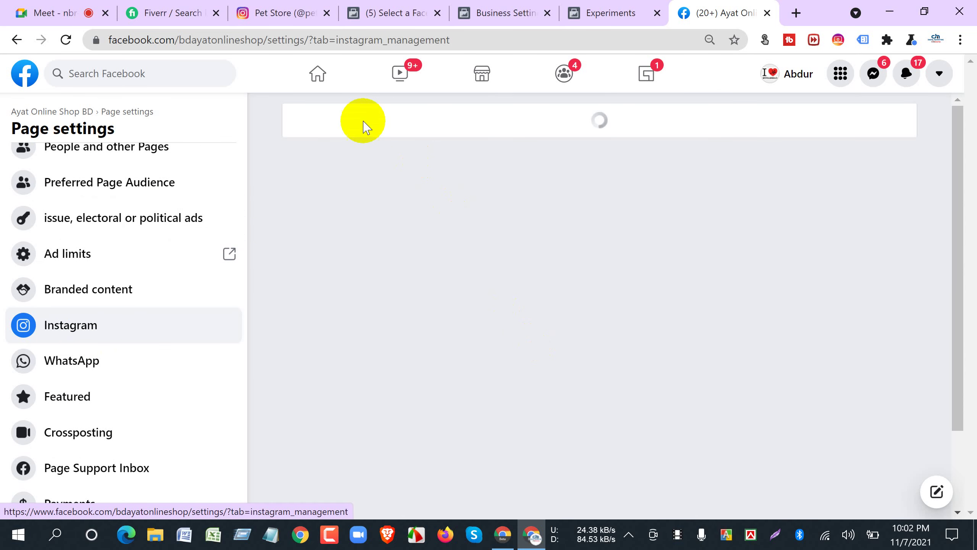
{"action": "left_click", "coordinate": [280, 11]}
{"action": "right_click", "coordinate": [409, 147]}
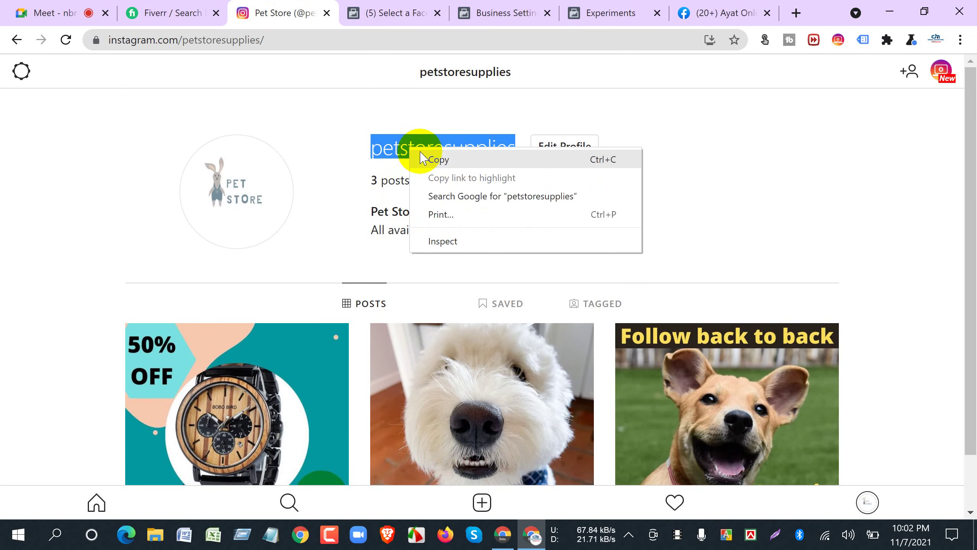
{"action": "left_click", "coordinate": [436, 159]}
Start connecting an Instagram account to the Ayat Online Shop BD Page with access to Instagram messages in Inbox allowed.
{"action": "left_click", "coordinate": [720, 12]}
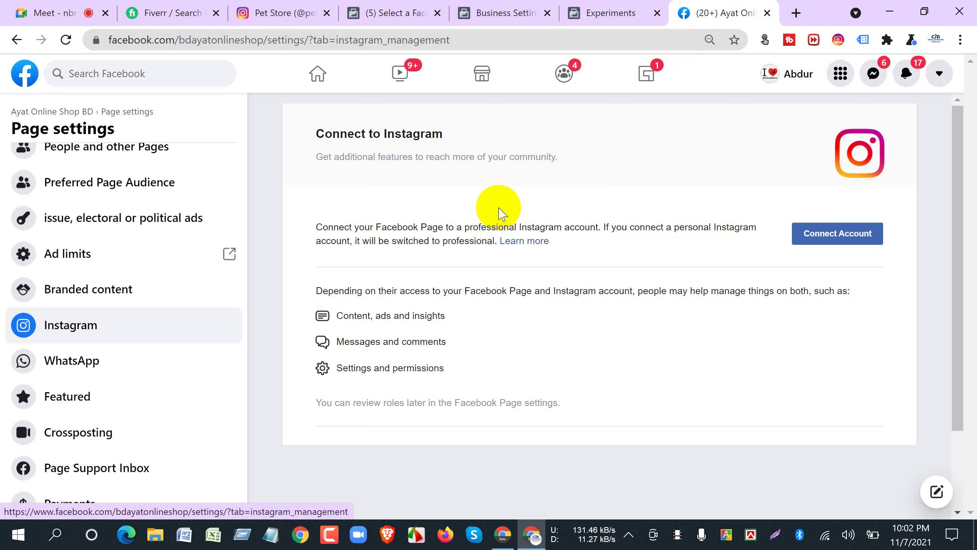
{"action": "left_click", "coordinate": [818, 235]}
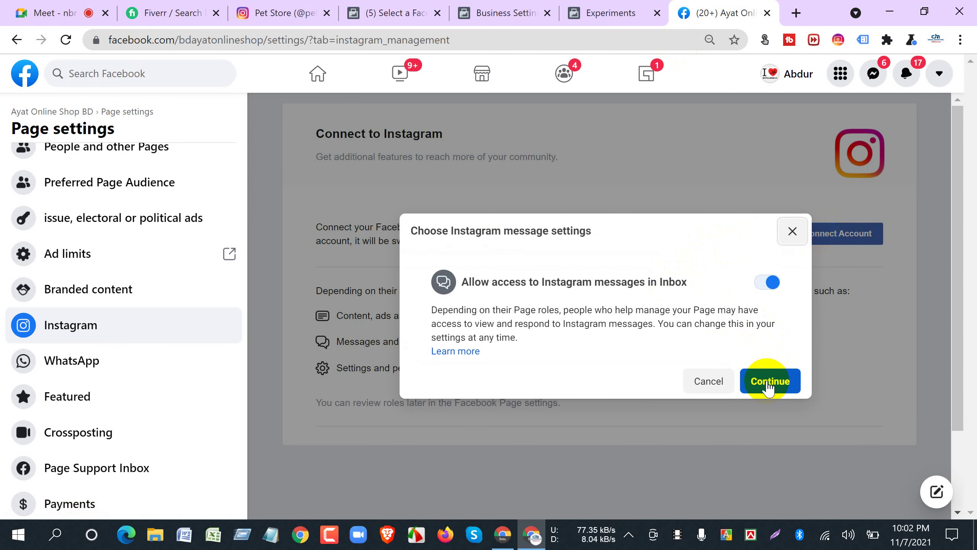
{"action": "left_click", "coordinate": [770, 381]}
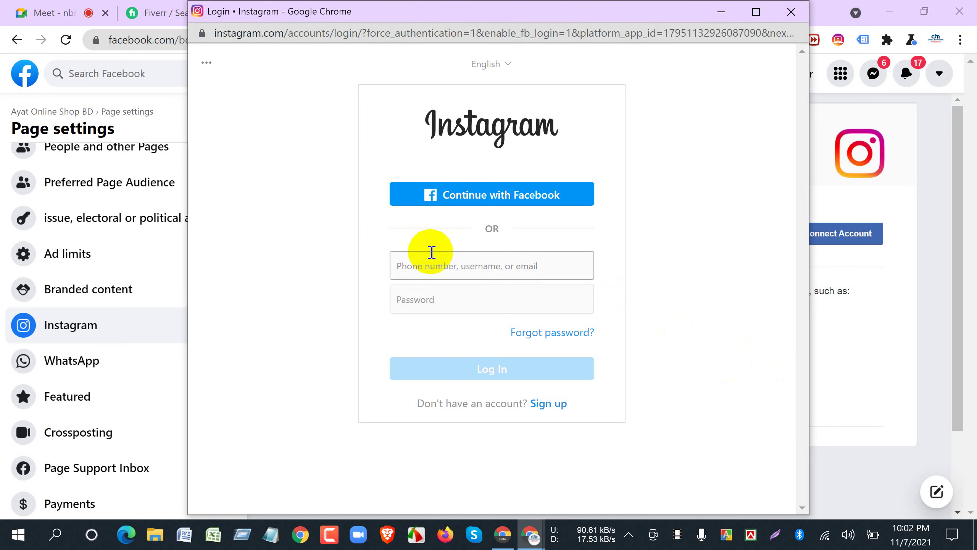
Log in to Instagram with the copied username petstoresupplies and the account password to complete the connection.
{"action": "right_click", "coordinate": [429, 263]}
{"action": "left_click", "coordinate": [466, 382]}
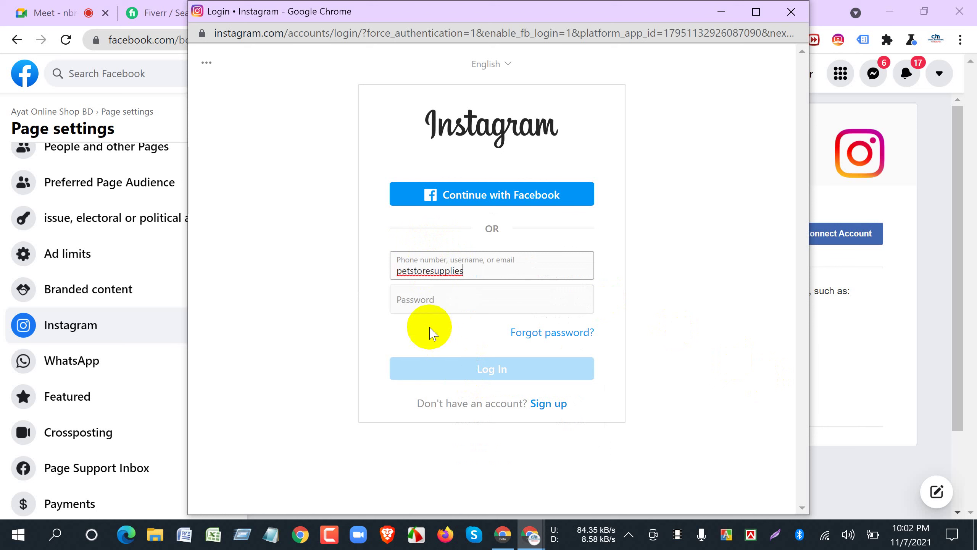
{"action": "left_click", "coordinate": [419, 304]}
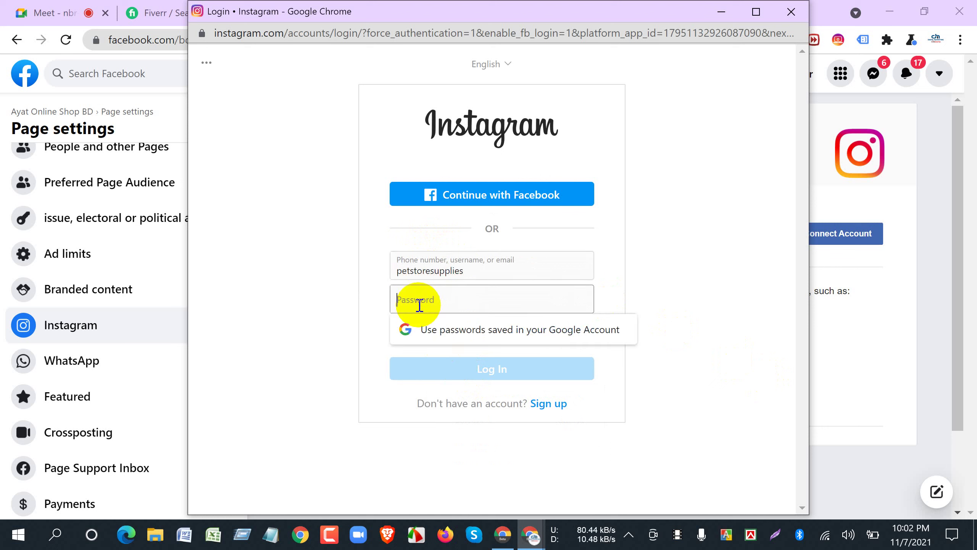
{"action": "type", "text": "••••"}
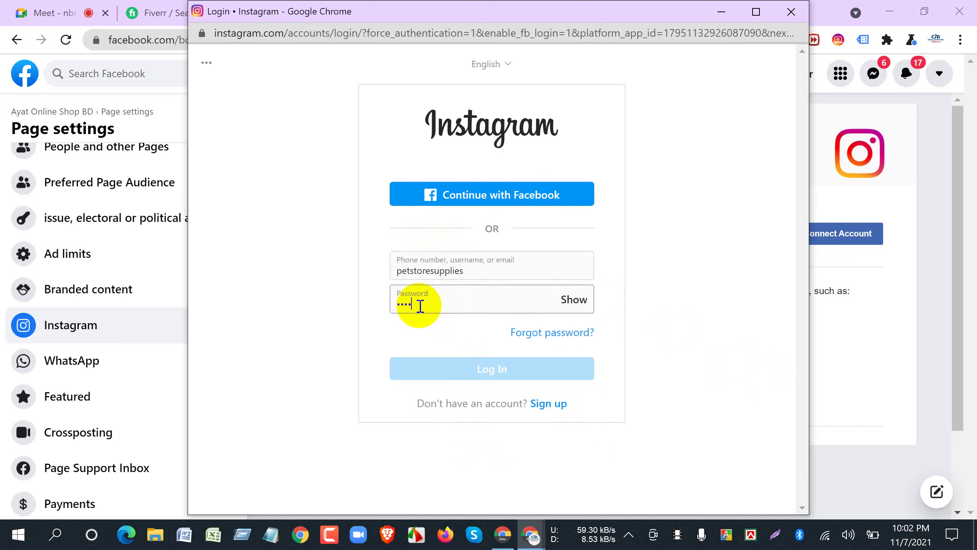
{"action": "type", "text": "••"}
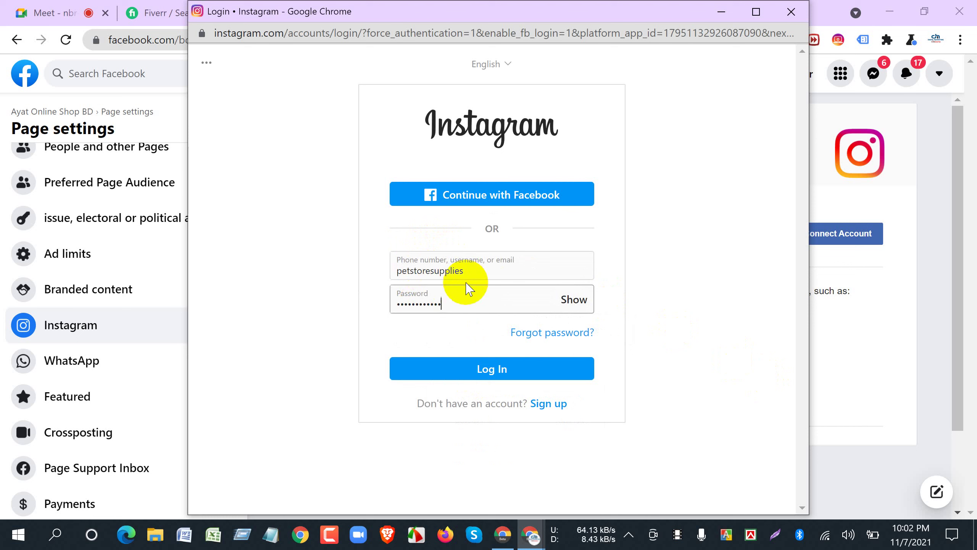
{"action": "left_click", "coordinate": [491, 364]}
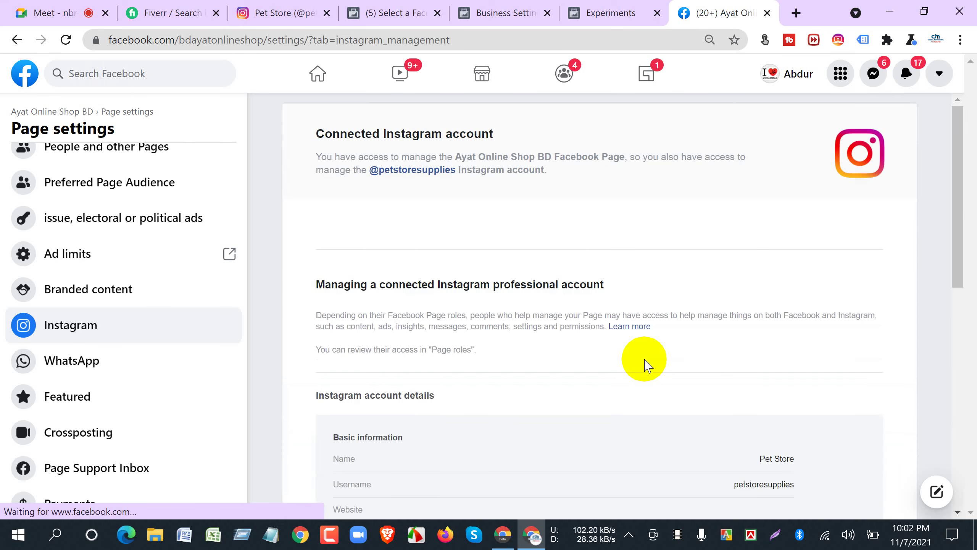
Examine the connected Instagram account's details and highlight the Review account connection heading.
{"action": "scroll", "coordinate": [412, 356], "scroll_direction": "down", "scroll_amount": 3}
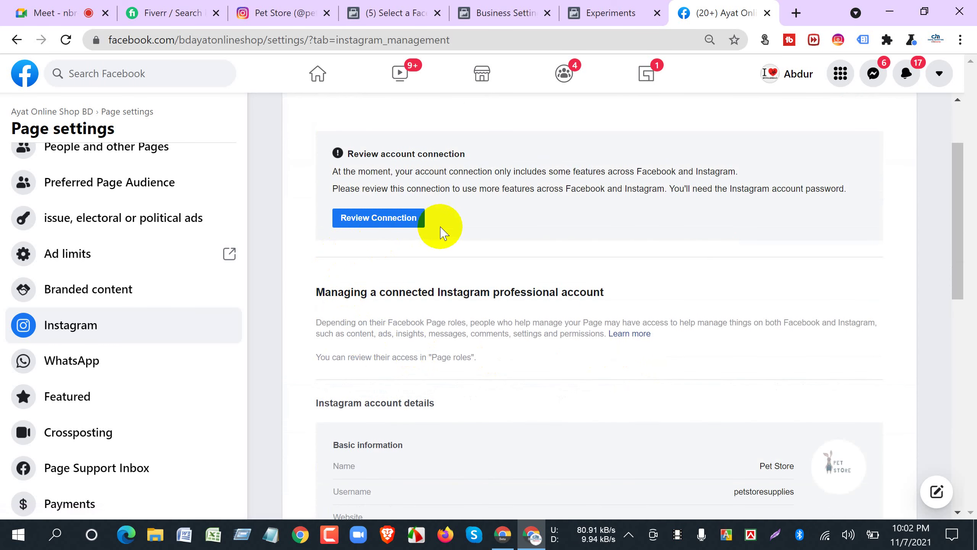
{"action": "left_click_drag", "start_coordinate": [343, 152], "coordinate": [474, 151]}
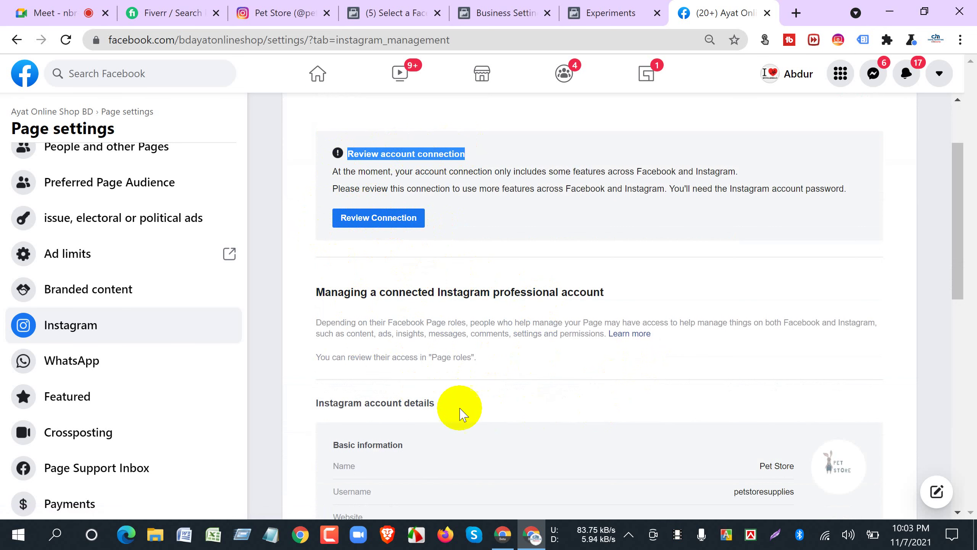
{"action": "scroll", "coordinate": [529, 421], "scroll_direction": "down", "scroll_amount": 5}
{"action": "scroll", "coordinate": [531, 427], "scroll_direction": "up", "scroll_amount": 2}
{"action": "scroll", "coordinate": [531, 426], "scroll_direction": "up", "scroll_amount": 1}
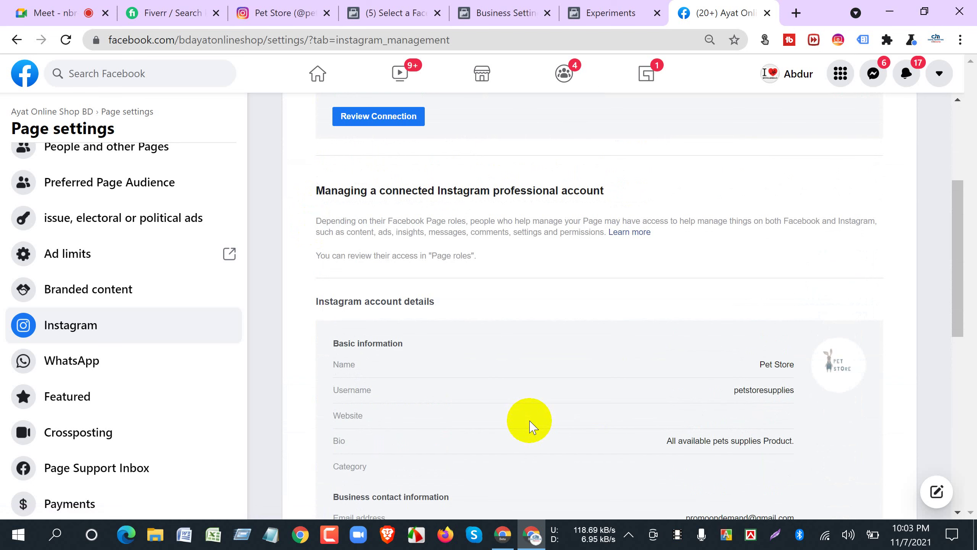
{"action": "scroll", "coordinate": [530, 421], "scroll_direction": "up", "scroll_amount": 3}
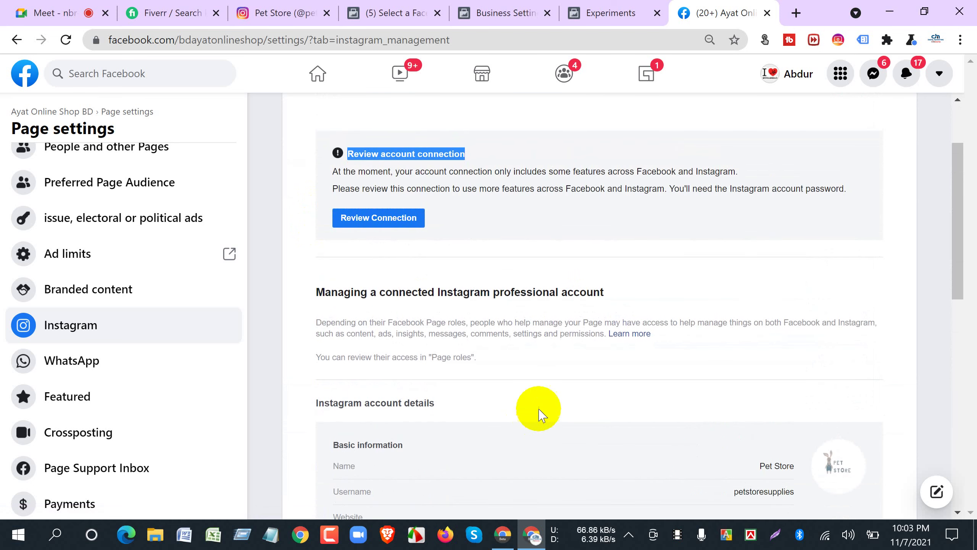
{"action": "left_click", "coordinate": [451, 249]}
Disconnect the Instagram account from the Page and reload the Page's Instagram settings.
{"action": "scroll", "coordinate": [504, 340], "scroll_direction": "down", "scroll_amount": 15}
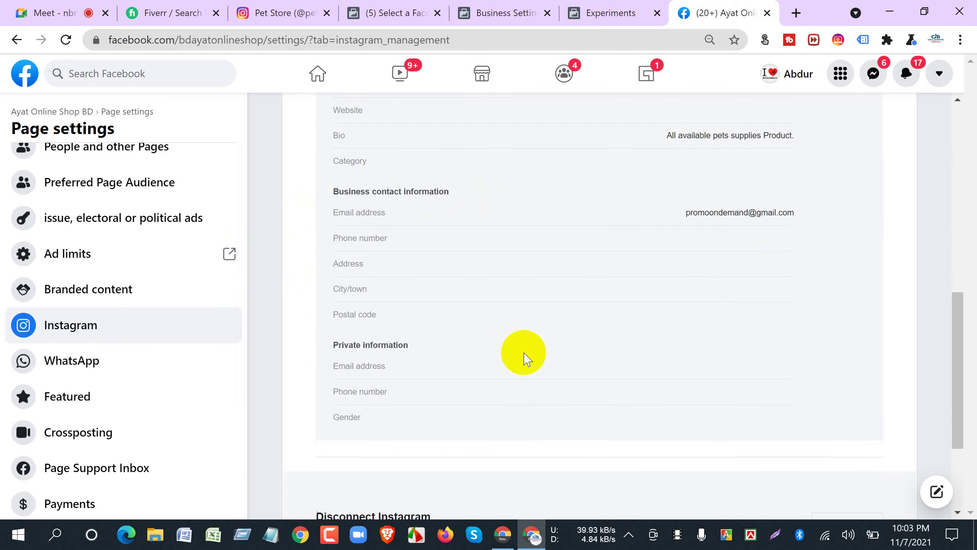
{"action": "left_click", "coordinate": [850, 370]}
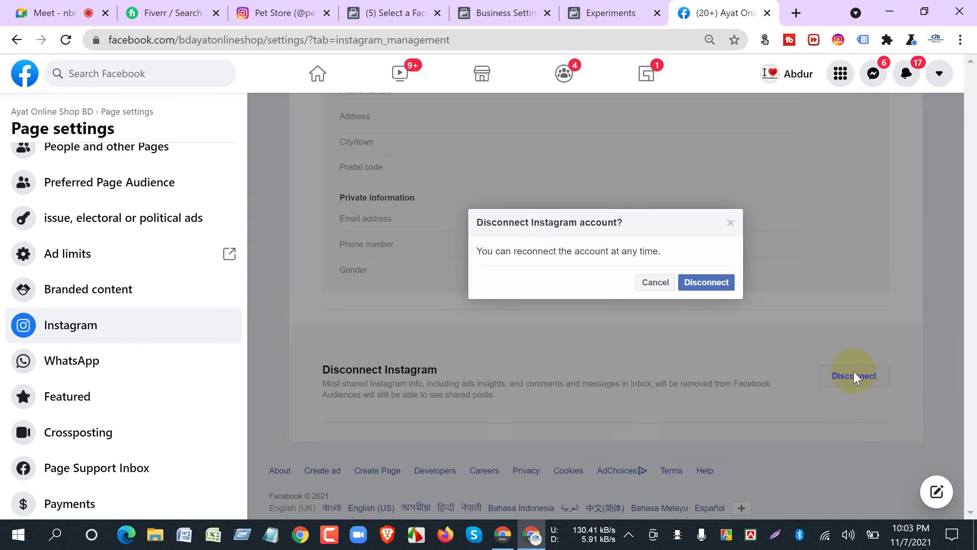
{"action": "left_click", "coordinate": [706, 287]}
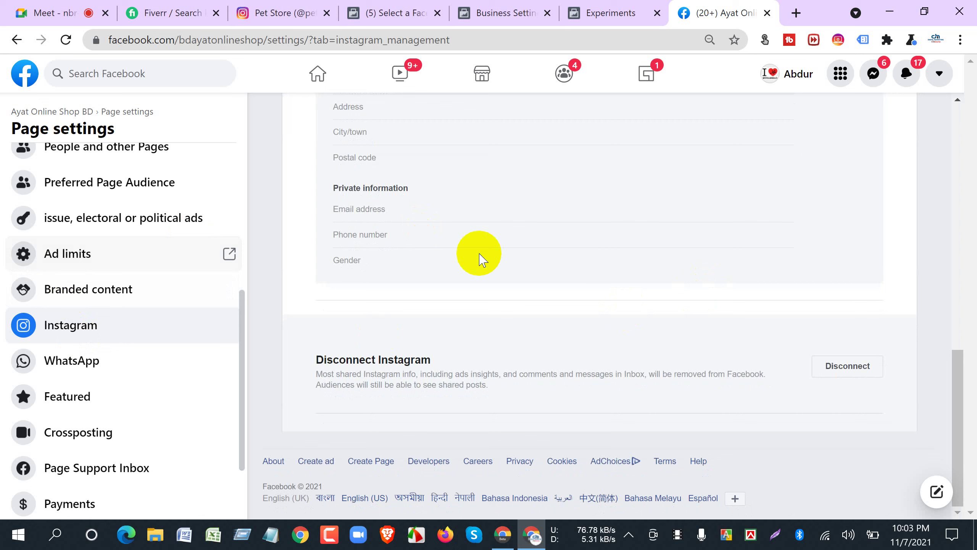
{"action": "left_click", "coordinate": [217, 320]}
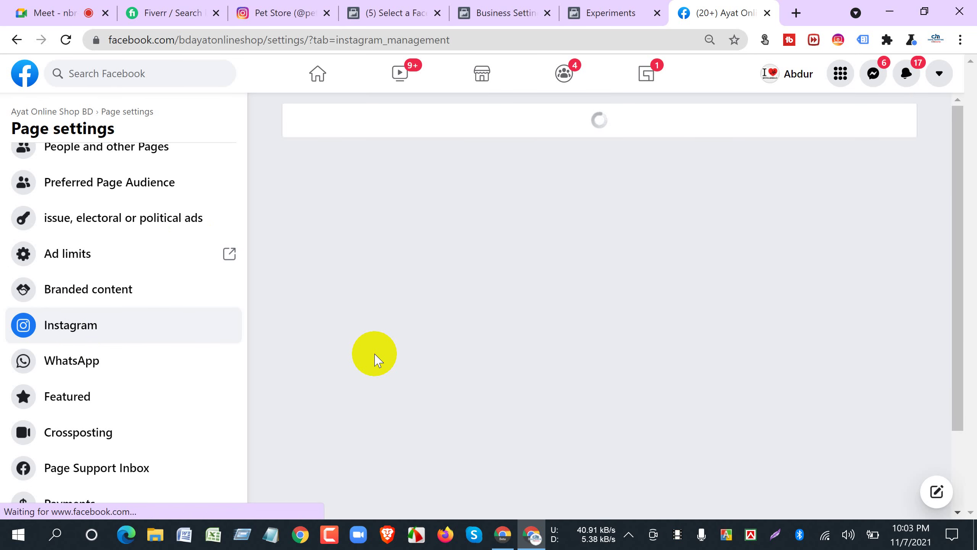
Open the Page roles of Ayat Online Shop BD and check which business owns the Page.
{"action": "scroll", "coordinate": [130, 385], "scroll_direction": "up", "scroll_amount": 5}
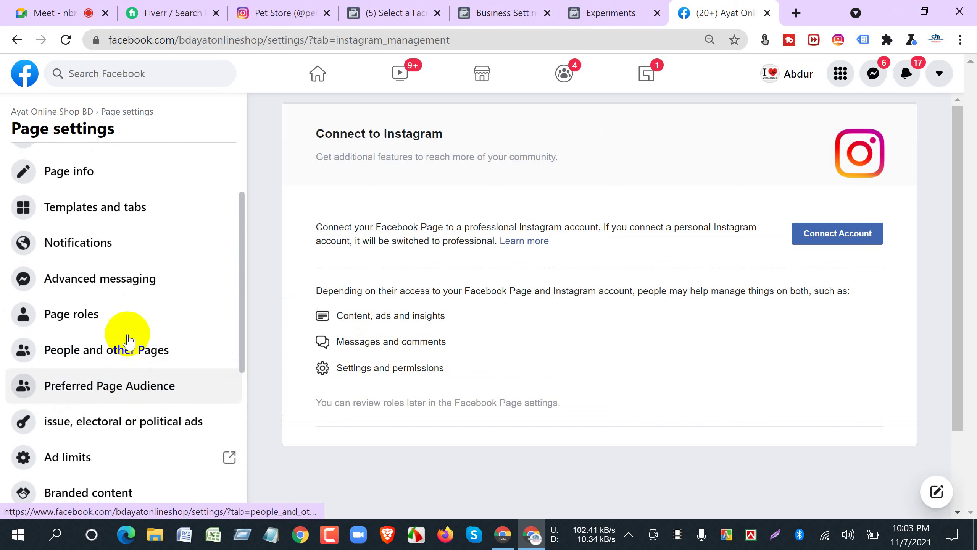
{"action": "left_click", "coordinate": [85, 307]}
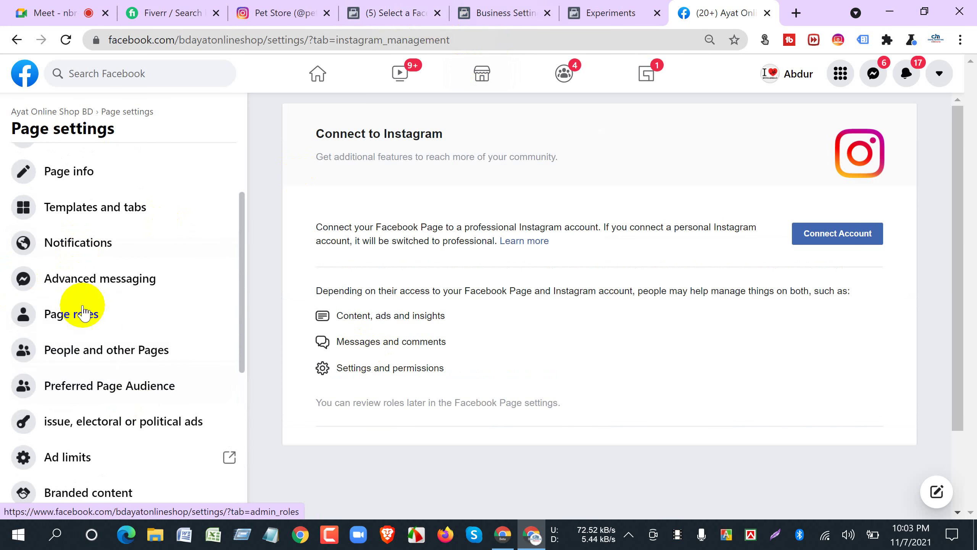
{"action": "left_click", "coordinate": [84, 316]}
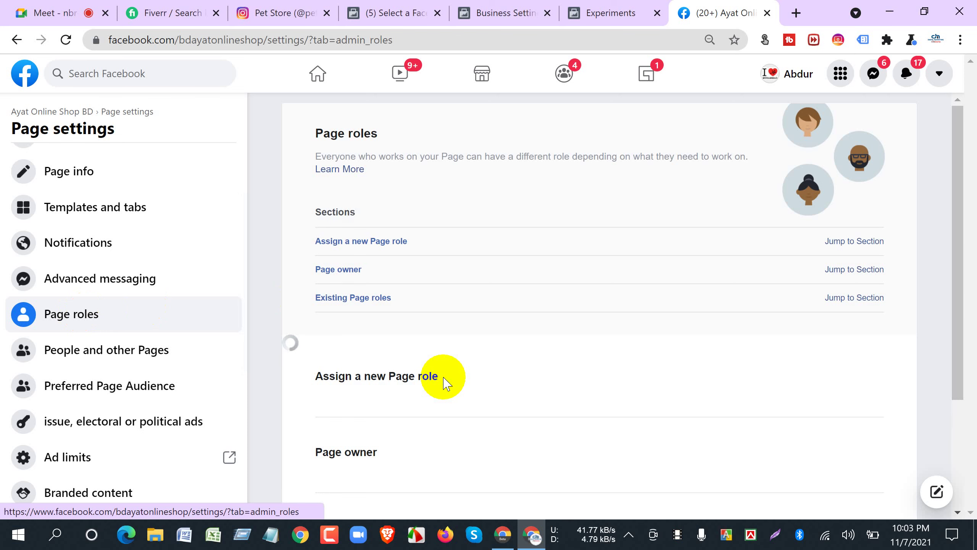
{"action": "scroll", "coordinate": [443, 381], "scroll_direction": "down", "scroll_amount": 5}
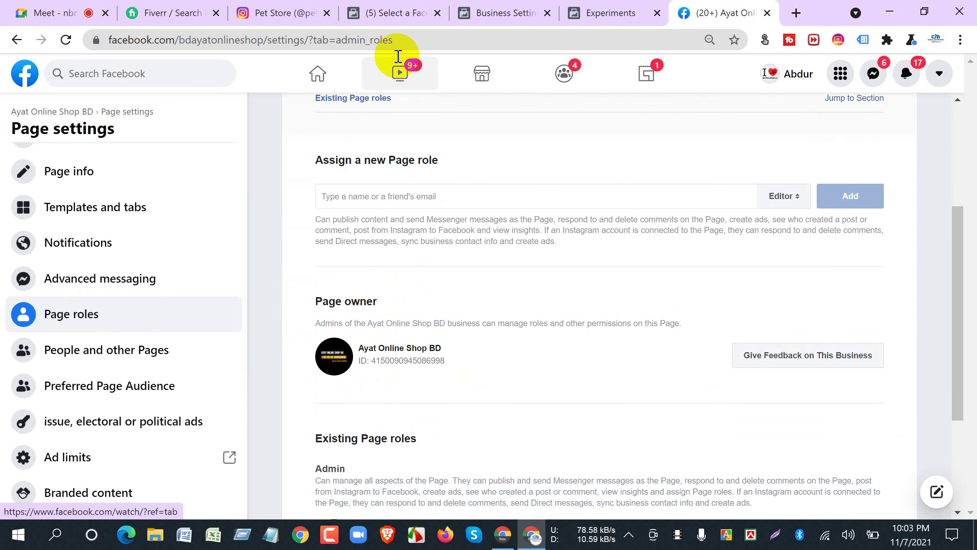
Open the Ayat Online Shop BD business from the business selection in a new browser tab and close the Experiments tab.
{"action": "left_click", "coordinate": [385, 14]}
{"action": "right_click", "coordinate": [348, 202]}
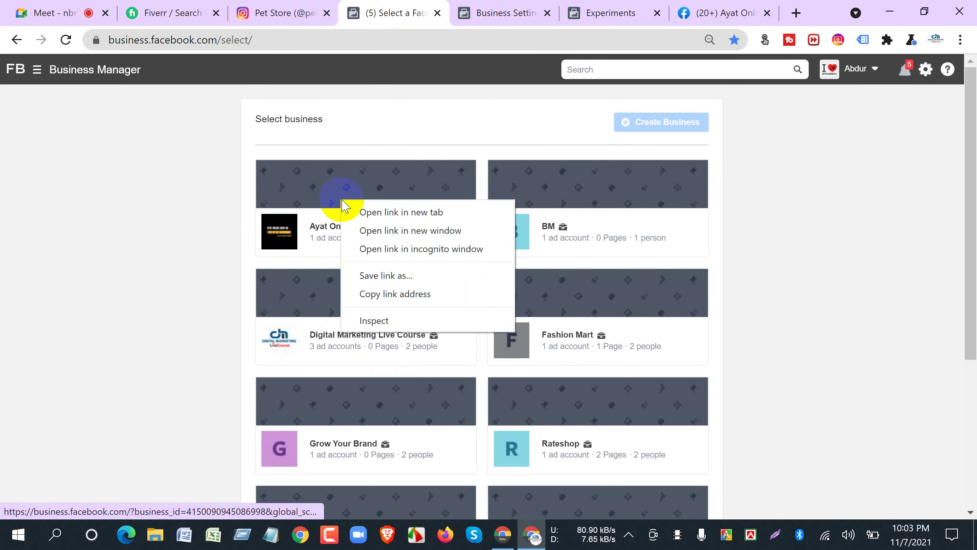
{"action": "left_click", "coordinate": [362, 211]}
{"action": "left_click", "coordinate": [435, 18]}
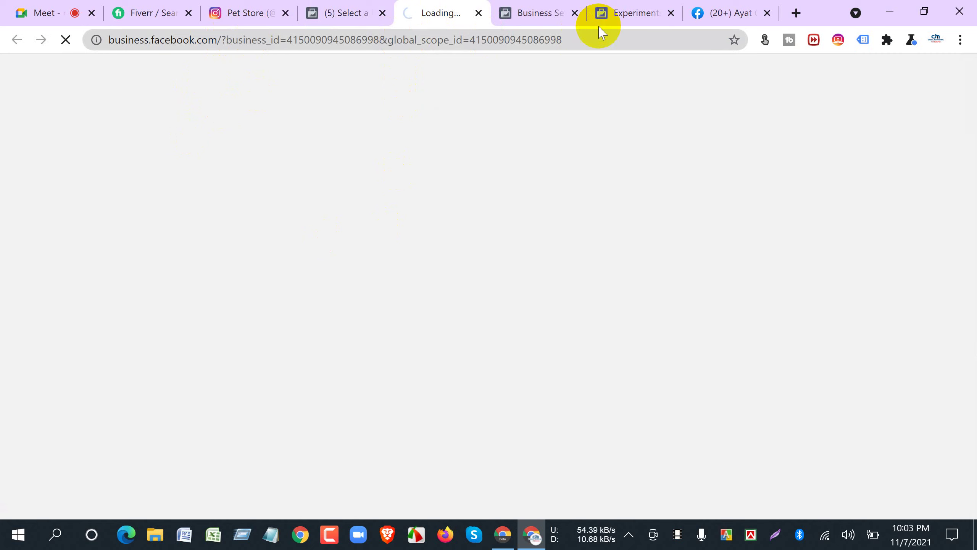
{"action": "left_click", "coordinate": [724, 13]}
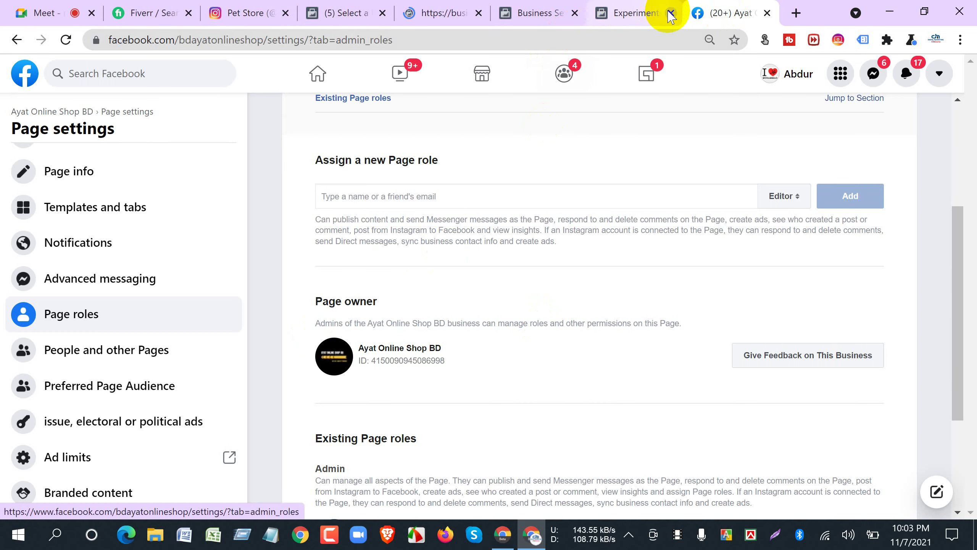
{"action": "middle_click", "coordinate": [652, 19]}
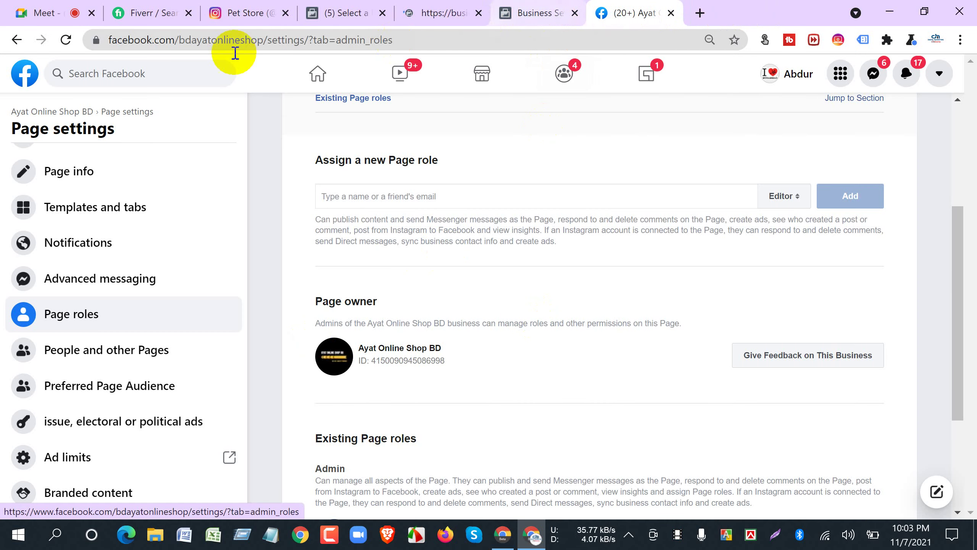
Check the Google Meet call, return to the Ayat Online Shop BD business home and open its Business settings.
{"action": "left_click", "coordinate": [59, 13]}
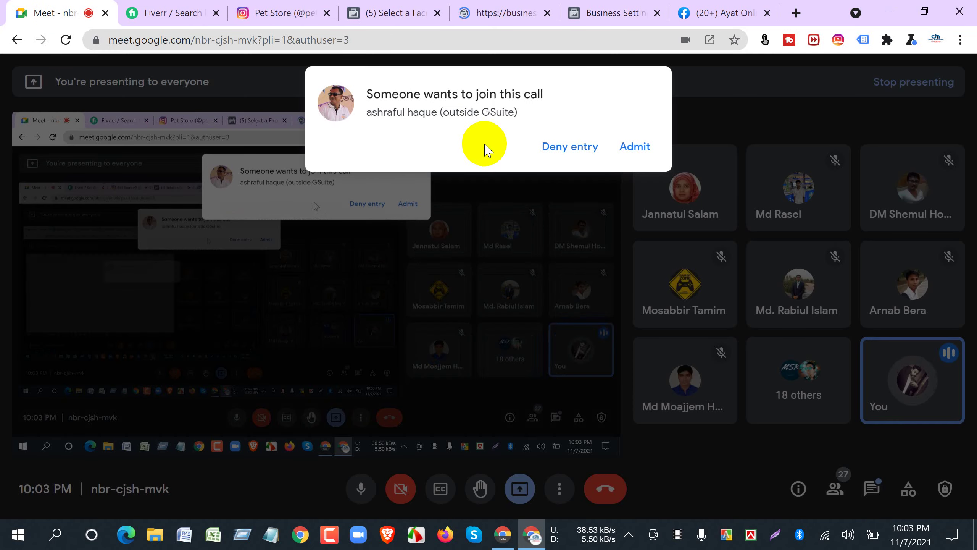
{"action": "left_click", "coordinate": [486, 18]}
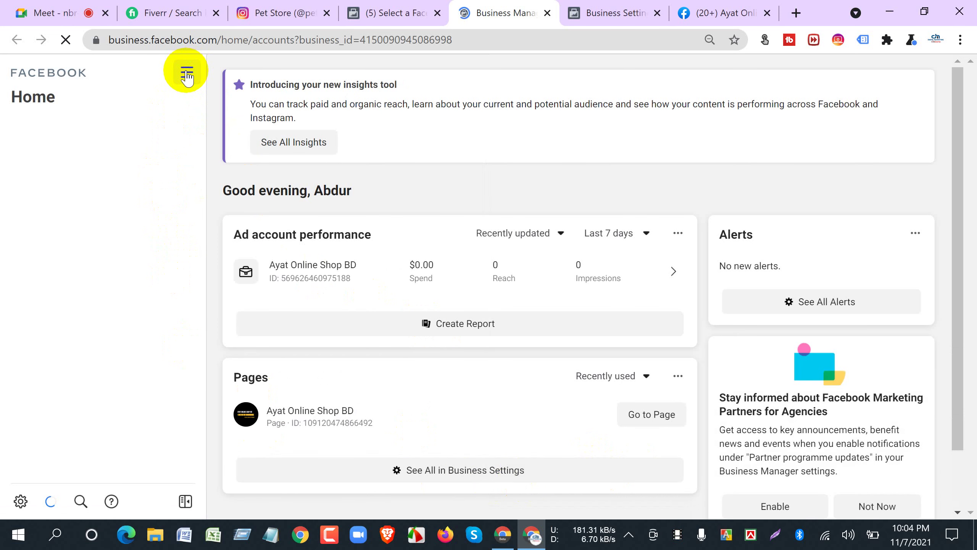
{"action": "left_click", "coordinate": [191, 75]}
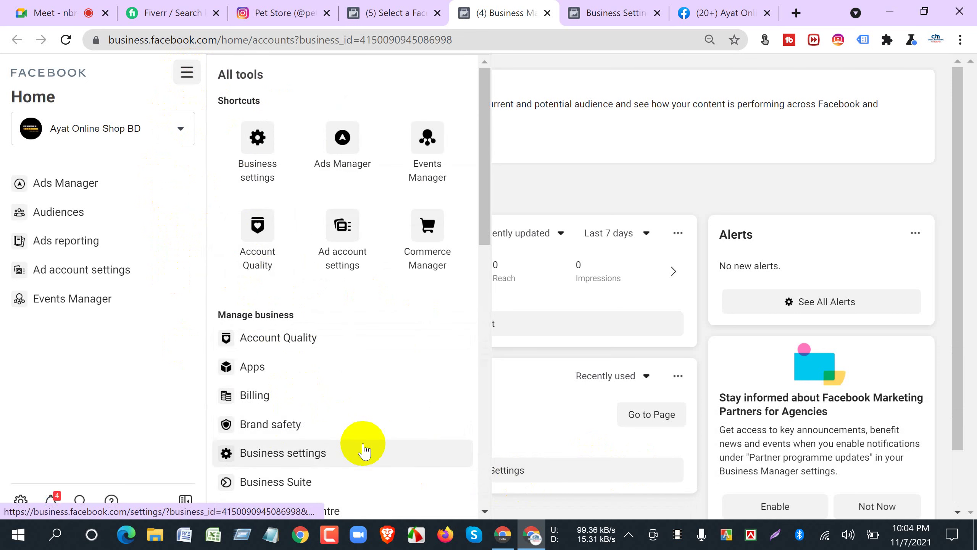
{"action": "scroll", "coordinate": [359, 447], "scroll_direction": "down", "scroll_amount": 3}
{"action": "left_click", "coordinate": [277, 368]}
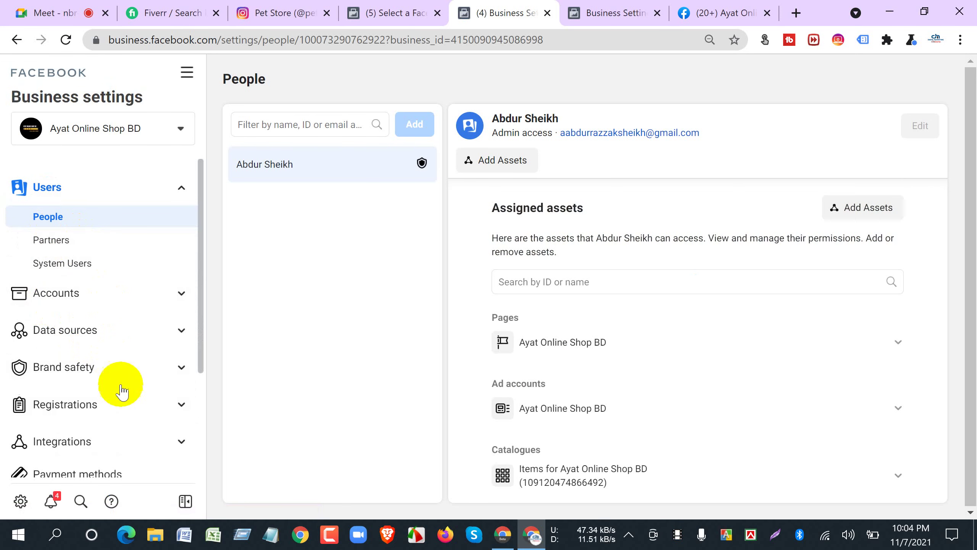
Try to remove the Ayat Online Shop BD Page from the business's Pages and highlight the message about the removal.
{"action": "left_click", "coordinate": [57, 293]}
{"action": "left_click", "coordinate": [84, 325]}
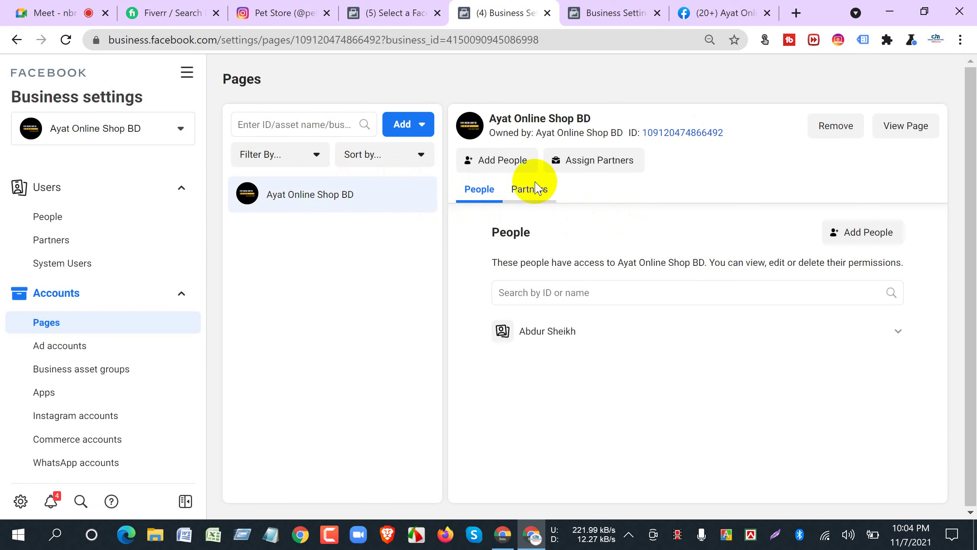
{"action": "left_click", "coordinate": [836, 127]}
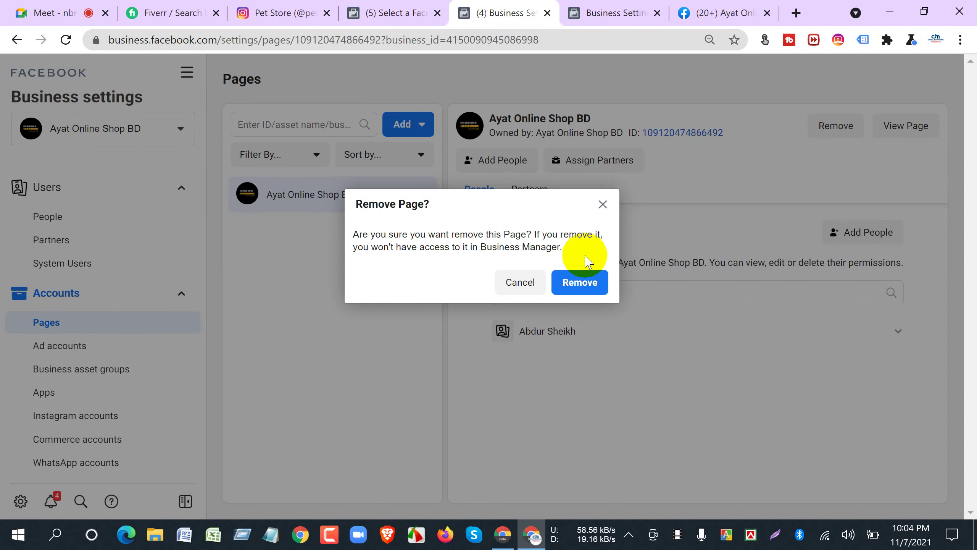
{"action": "left_click", "coordinate": [578, 282]}
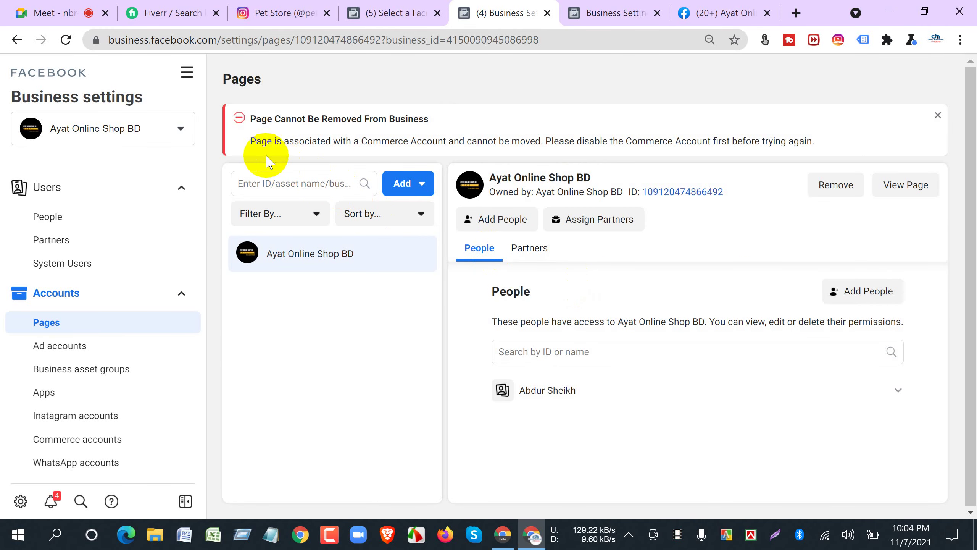
{"action": "left_click_drag", "start_coordinate": [256, 119], "coordinate": [424, 121]}
{"action": "left_click_drag", "start_coordinate": [254, 142], "coordinate": [441, 142]}
Look through the Business settings sections and open the business's Catalogues under Data sources.
{"action": "scroll", "coordinate": [69, 393], "scroll_direction": "down", "scroll_amount": 5}
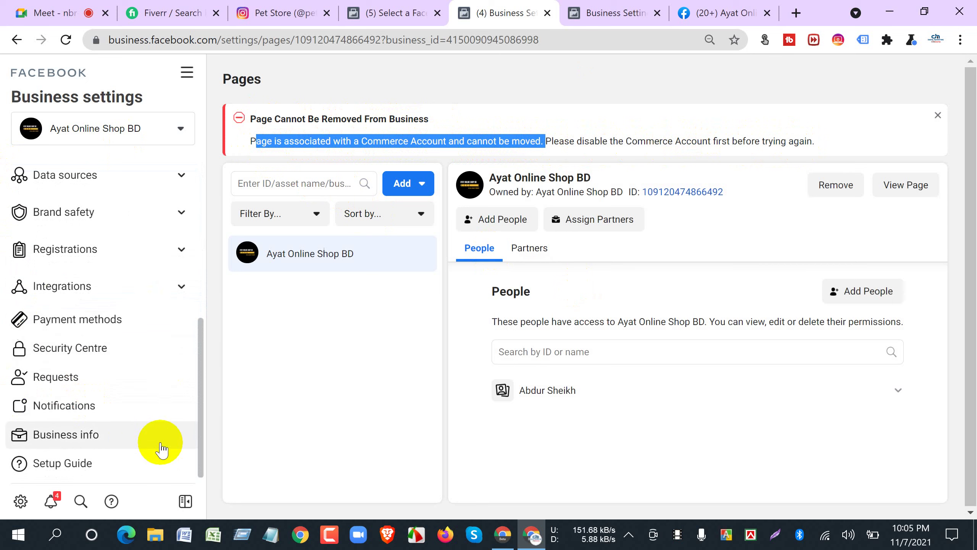
{"action": "scroll", "coordinate": [65, 388], "scroll_direction": "up", "scroll_amount": 3}
{"action": "scroll", "coordinate": [58, 360], "scroll_direction": "up", "scroll_amount": 3}
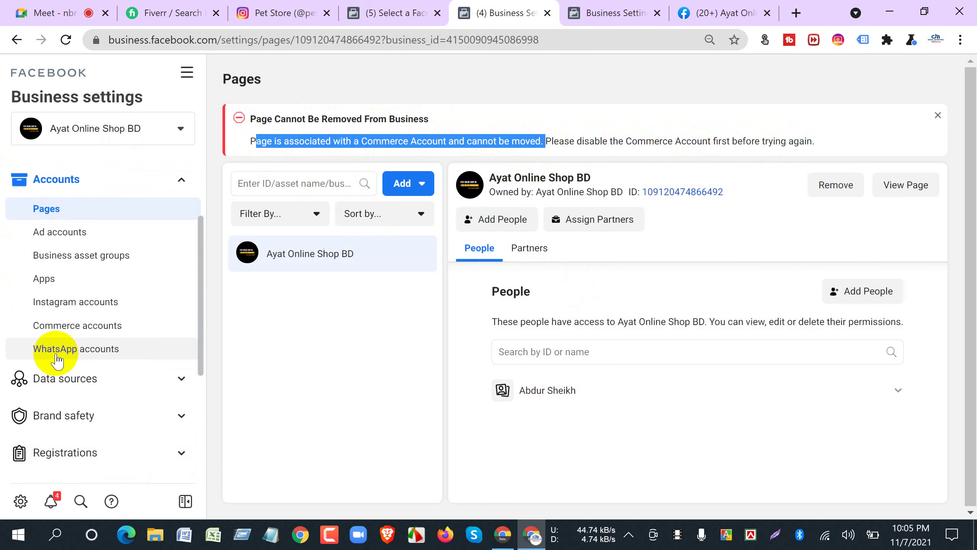
{"action": "left_click", "coordinate": [65, 378]}
{"action": "scroll", "coordinate": [65, 379], "scroll_direction": "down", "scroll_amount": 2}
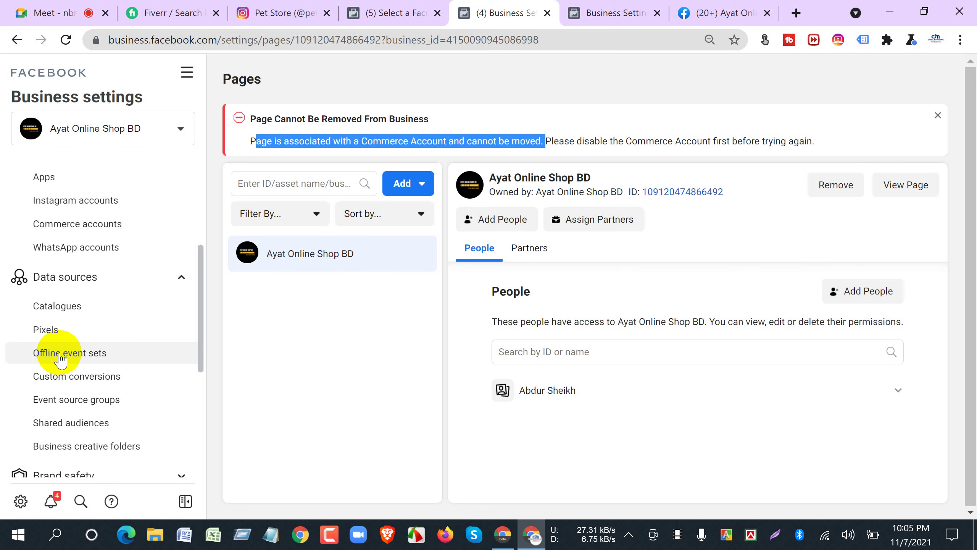
{"action": "left_click", "coordinate": [47, 308]}
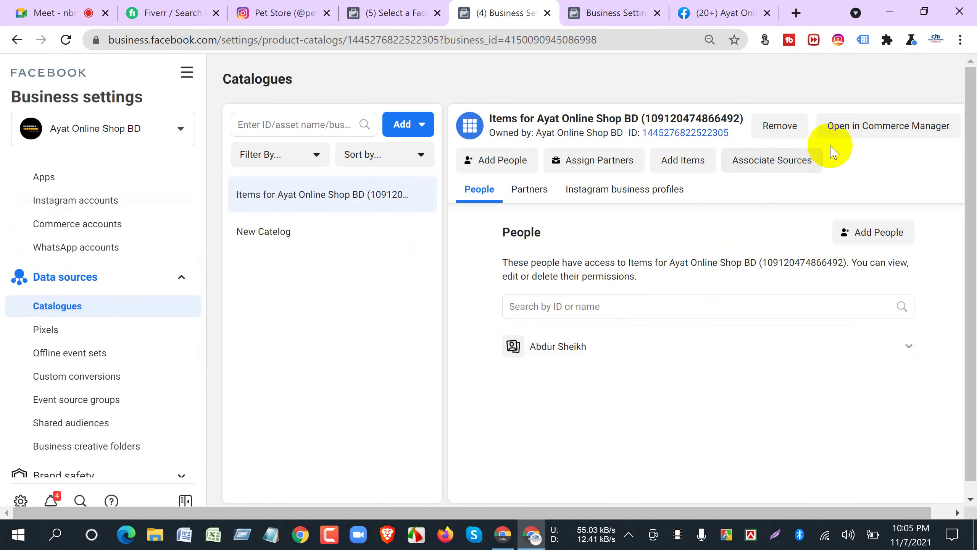
Open the selected items catalogue in Commerce Manager, then highlight the primary Page entry in the Business info of Business settings.
{"action": "left_click", "coordinate": [846, 126]}
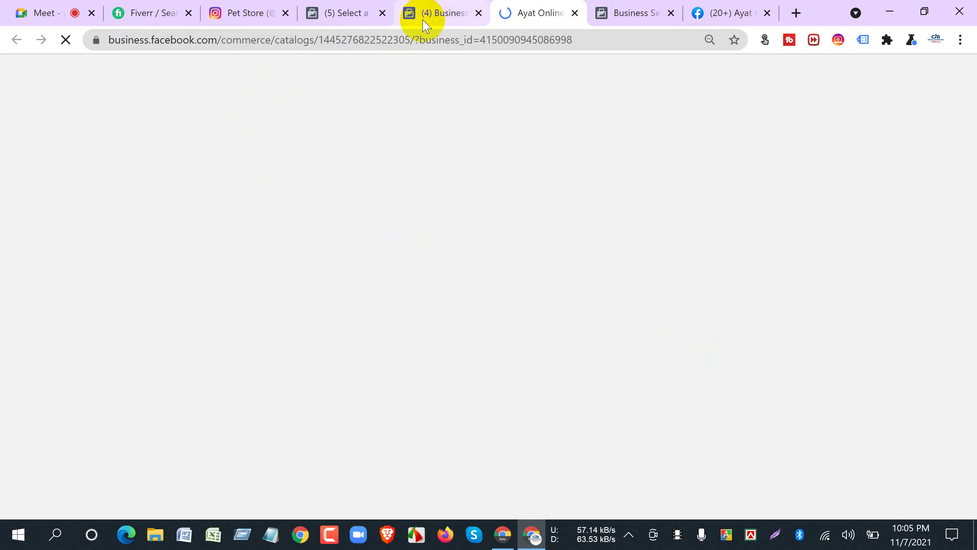
{"action": "left_click", "coordinate": [435, 14]}
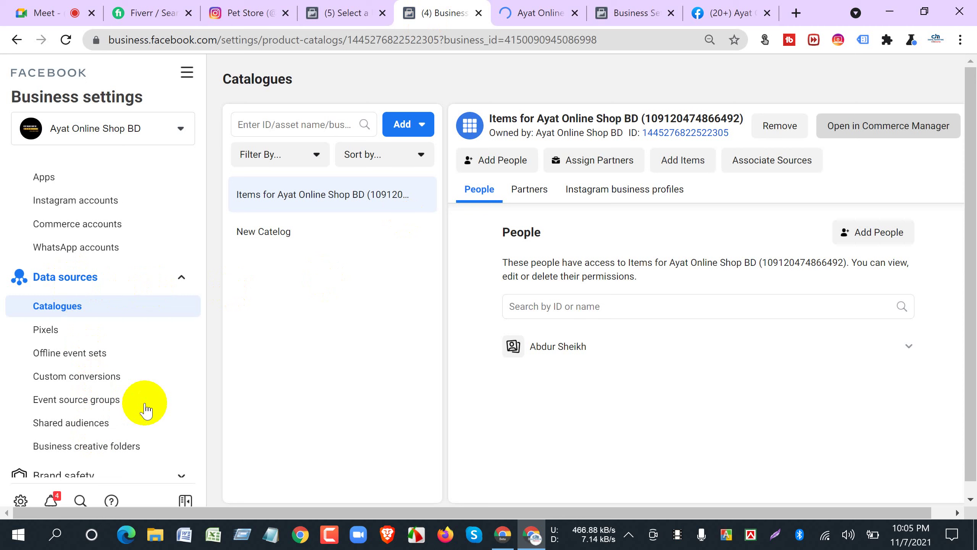
{"action": "scroll", "coordinate": [144, 404], "scroll_direction": "up", "scroll_amount": 5}
{"action": "scroll", "coordinate": [144, 404], "scroll_direction": "down", "scroll_amount": 10}
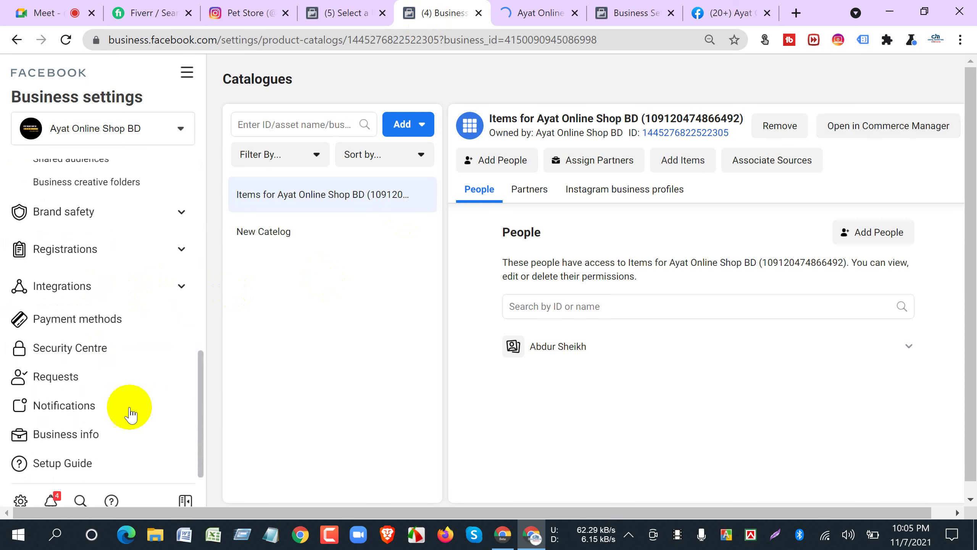
{"action": "left_click", "coordinate": [68, 436]}
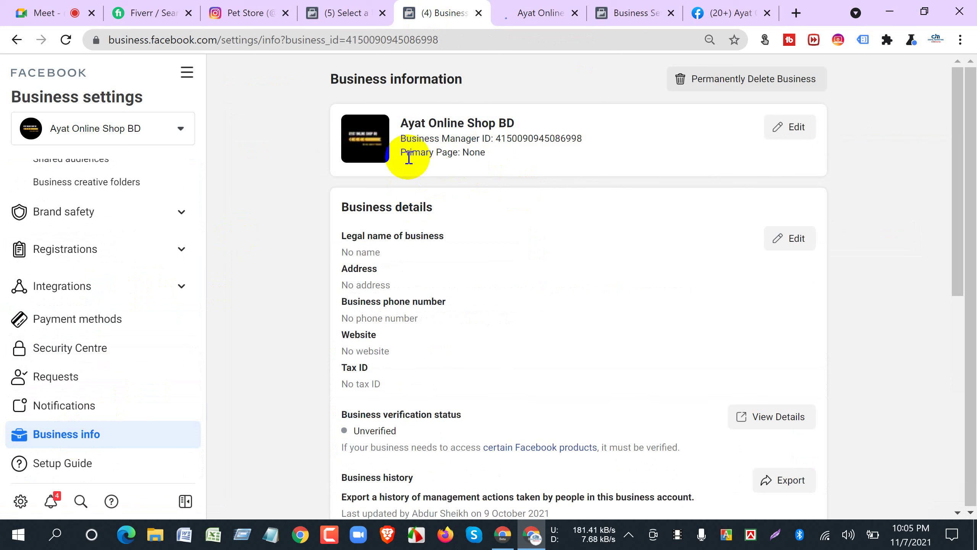
{"action": "left_click_drag", "start_coordinate": [402, 151], "coordinate": [466, 152]}
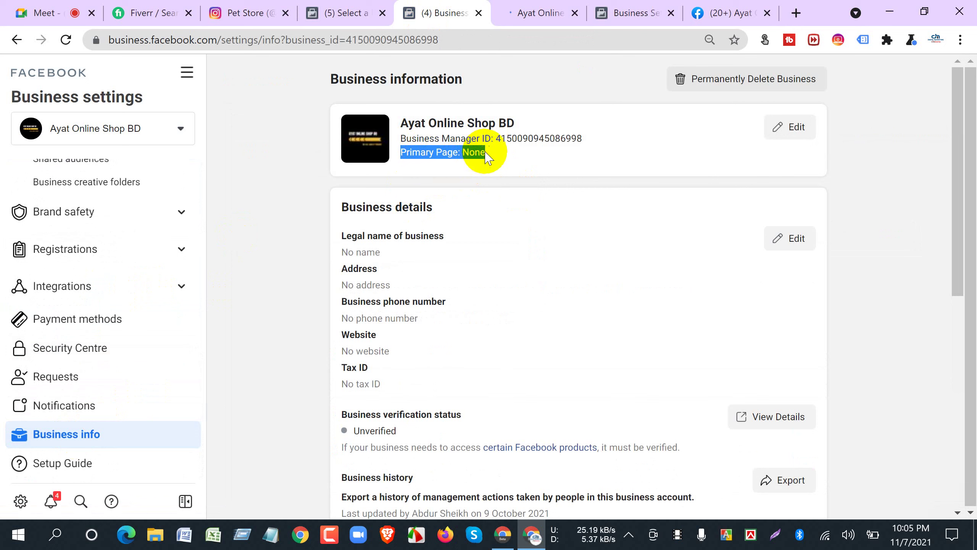
Open the business's Pages in Business settings and switch to the Commerce Manager overview of Ayat Online Shop BD.
{"action": "scroll", "coordinate": [131, 371], "scroll_direction": "up", "scroll_amount": 3}
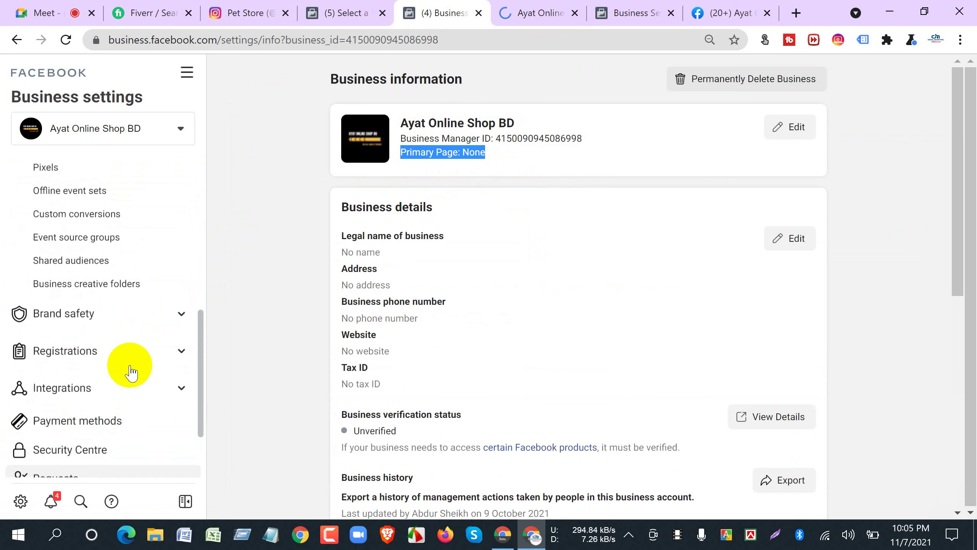
{"action": "scroll", "coordinate": [82, 356], "scroll_direction": "up", "scroll_amount": 5}
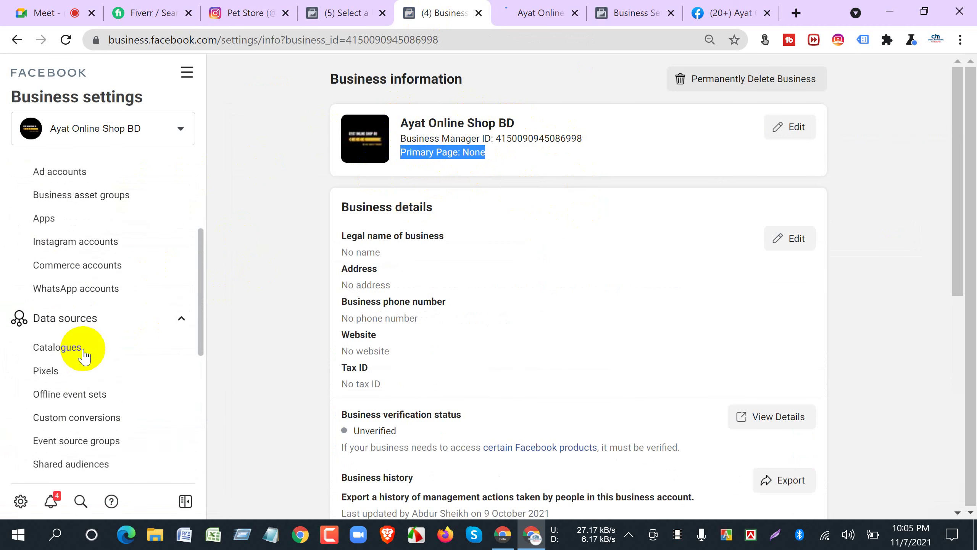
{"action": "scroll", "coordinate": [48, 231], "scroll_direction": "up", "scroll_amount": 3}
{"action": "left_click", "coordinate": [49, 251]}
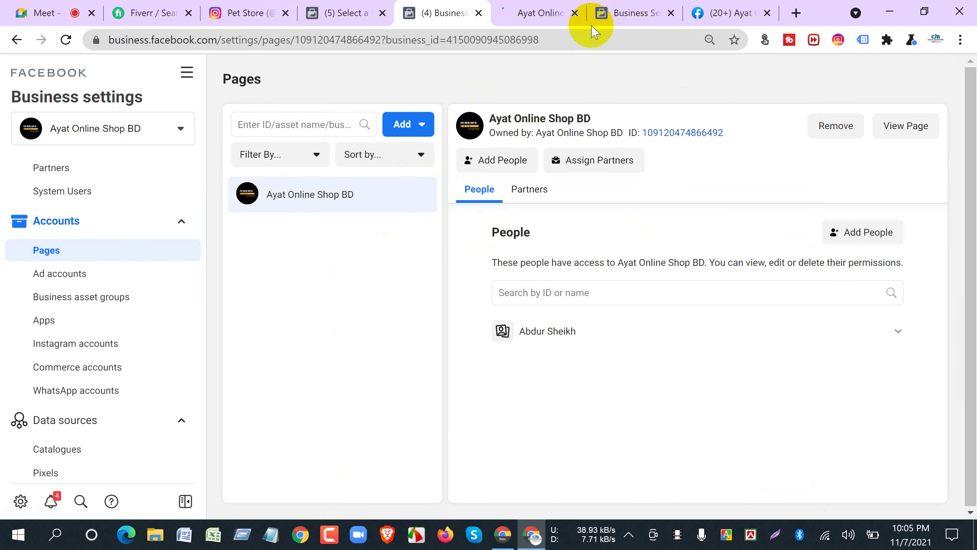
{"action": "left_click", "coordinate": [525, 11]}
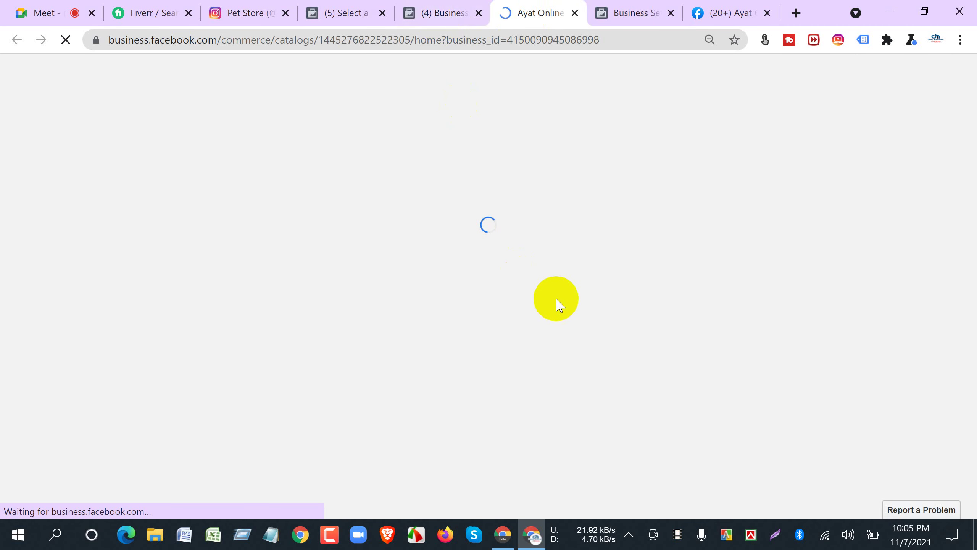
{"action": "left_click", "coordinate": [427, 13]}
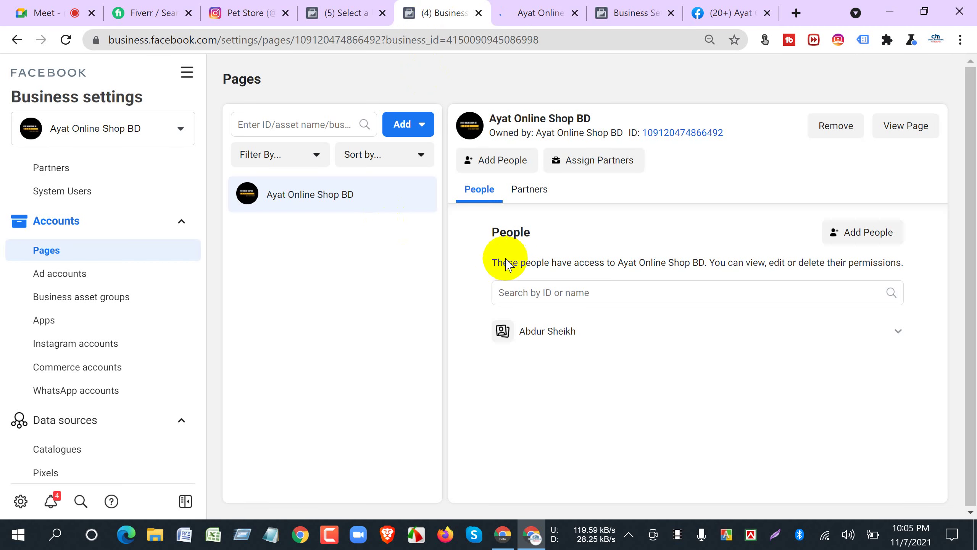
{"action": "left_click", "coordinate": [530, 14]}
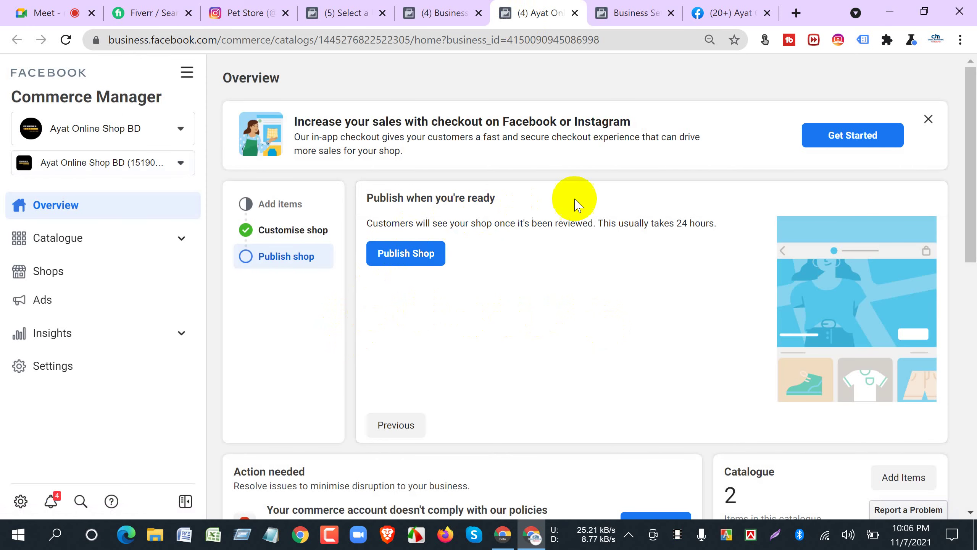
Review the Commerce Manager overview and view the details of the commerce account's policy issue, closing the dialog when done.
{"action": "scroll", "coordinate": [688, 397], "scroll_direction": "down", "scroll_amount": 5}
{"action": "scroll", "coordinate": [687, 397], "scroll_direction": "down", "scroll_amount": 3}
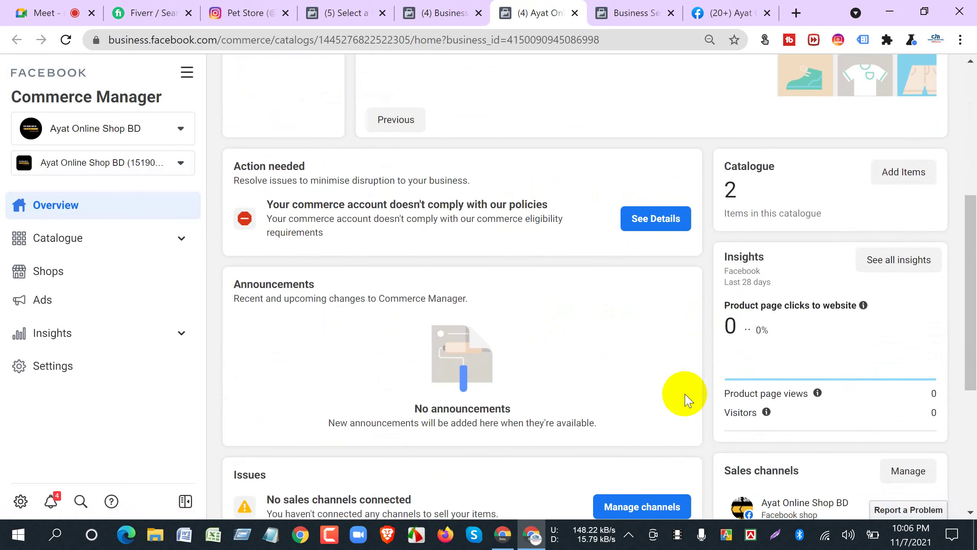
{"action": "scroll", "coordinate": [674, 384], "scroll_direction": "up", "scroll_amount": 5}
{"action": "scroll", "coordinate": [514, 382], "scroll_direction": "down", "scroll_amount": 5}
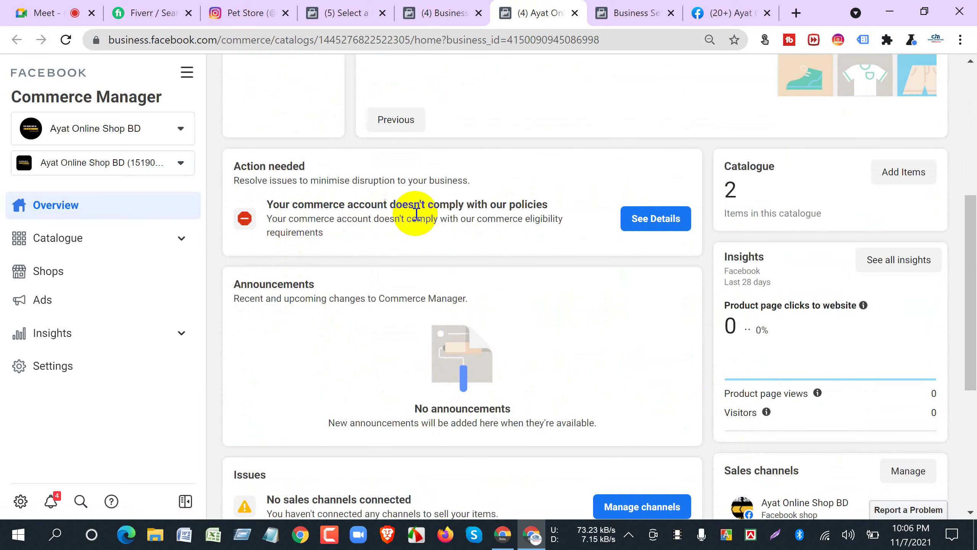
{"action": "left_click", "coordinate": [664, 229]}
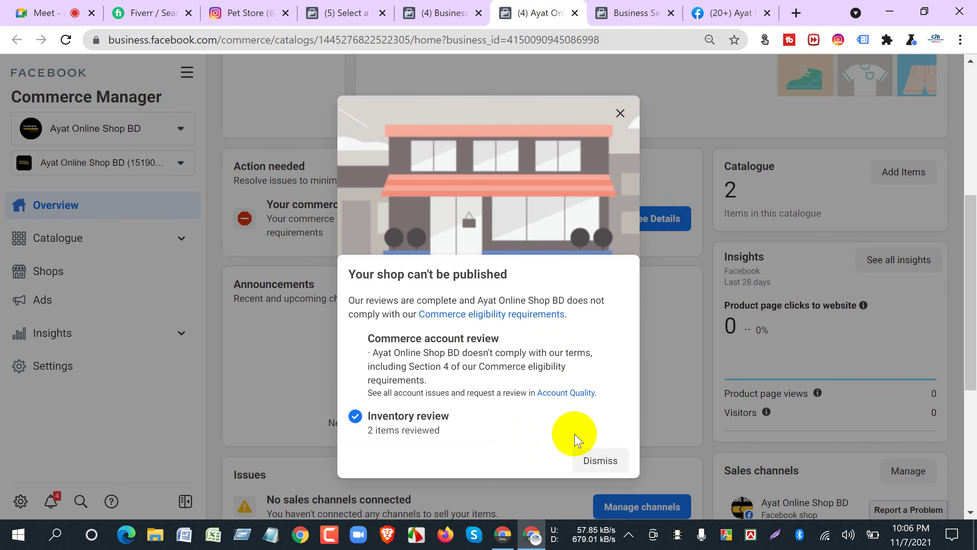
{"action": "left_click", "coordinate": [612, 128]}
{"action": "scroll", "coordinate": [545, 360], "scroll_direction": "up", "scroll_amount": 6}
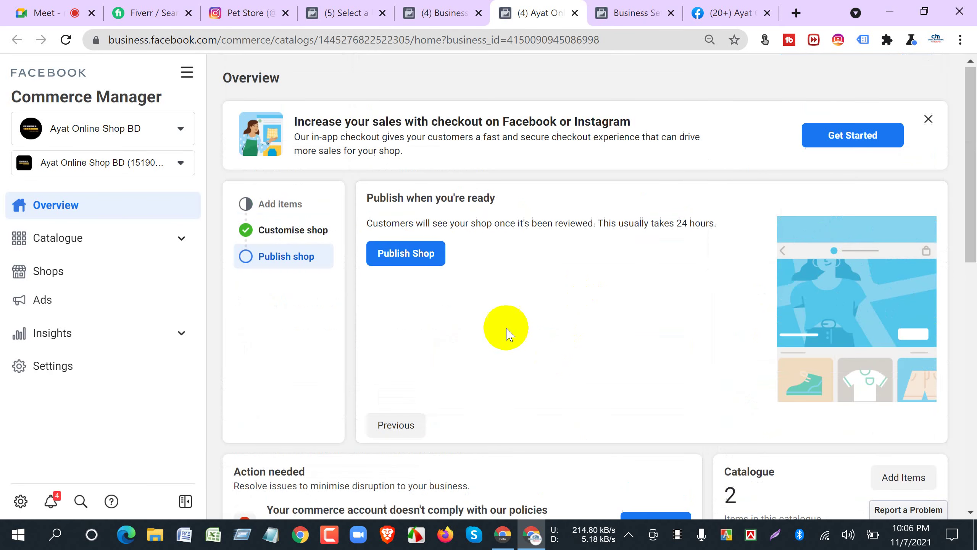
Open the shop builder through Publish Shop, and load the Ayat Online Shop BD Page from its Page settings.
{"action": "left_click", "coordinate": [407, 252]}
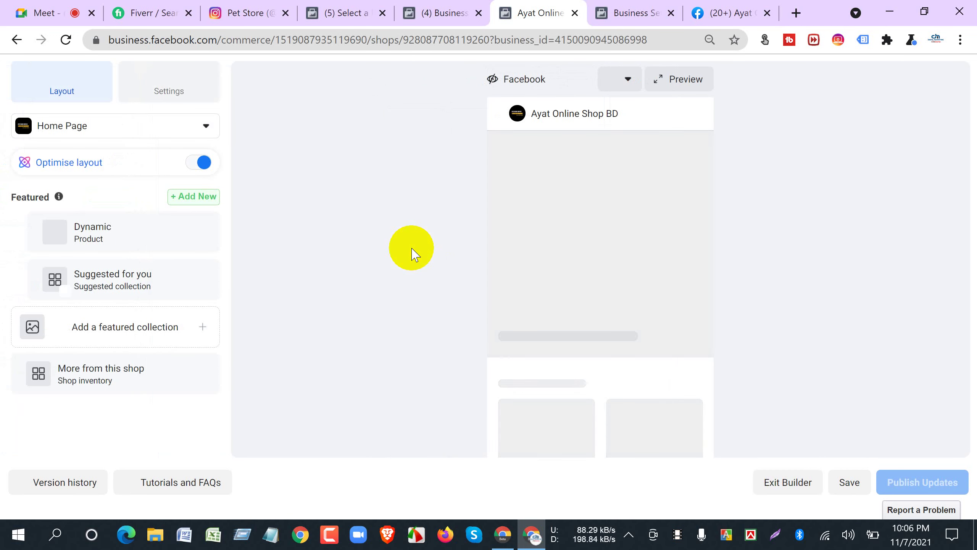
{"action": "left_click", "coordinate": [592, 309]}
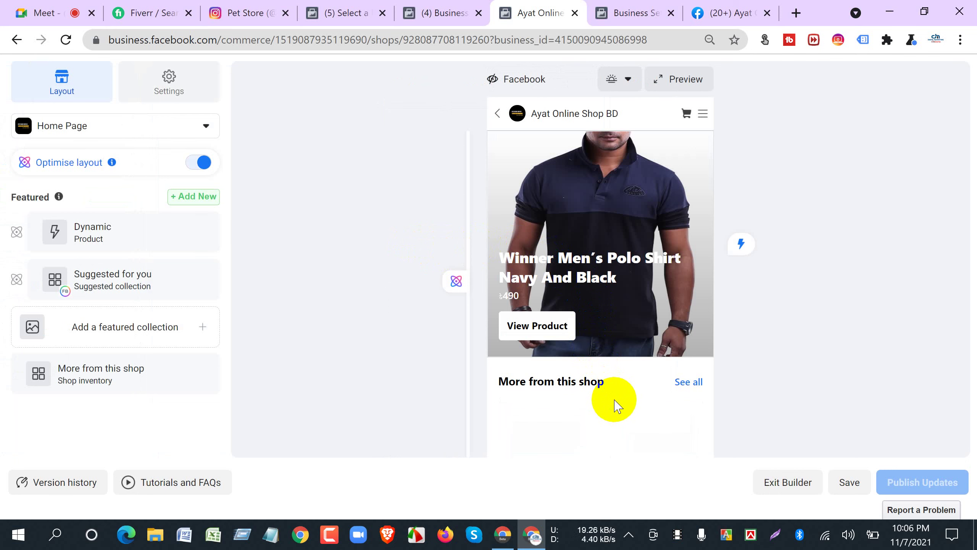
{"action": "left_click", "coordinate": [731, 14]}
{"action": "scroll", "coordinate": [157, 294], "scroll_direction": "up", "scroll_amount": 3}
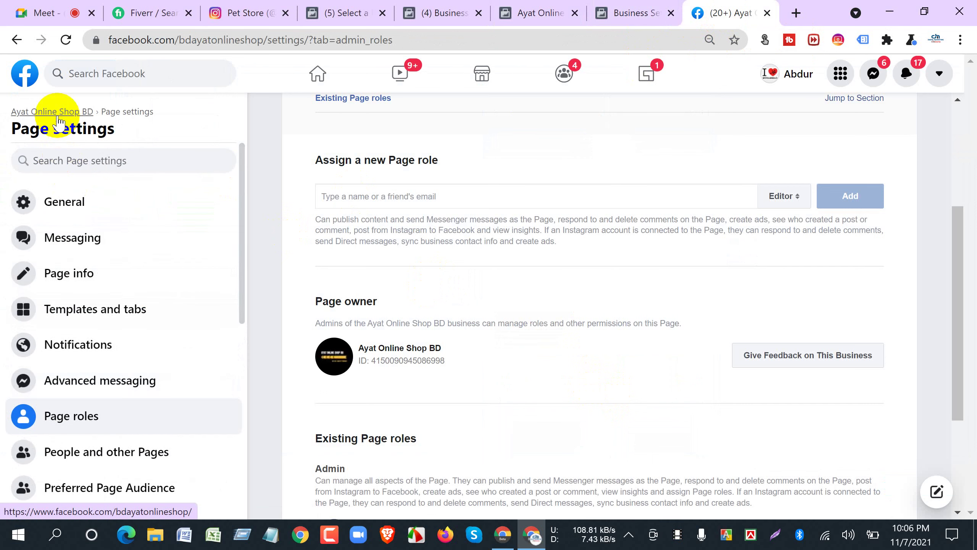
{"action": "left_click", "coordinate": [548, 12]}
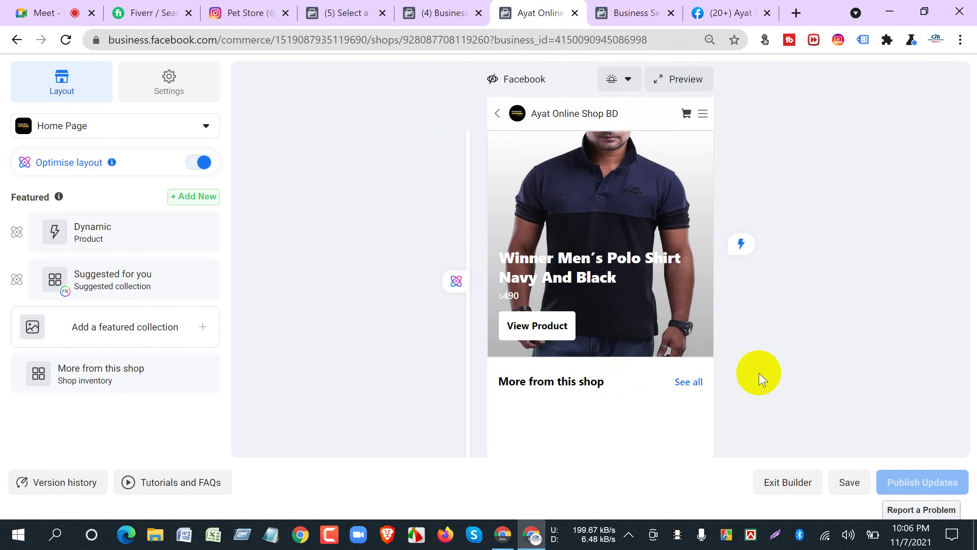
Look through the Ayat Online Shop BD Page's additional sections and its Home content for the shop.
{"action": "left_click", "coordinate": [707, 13]}
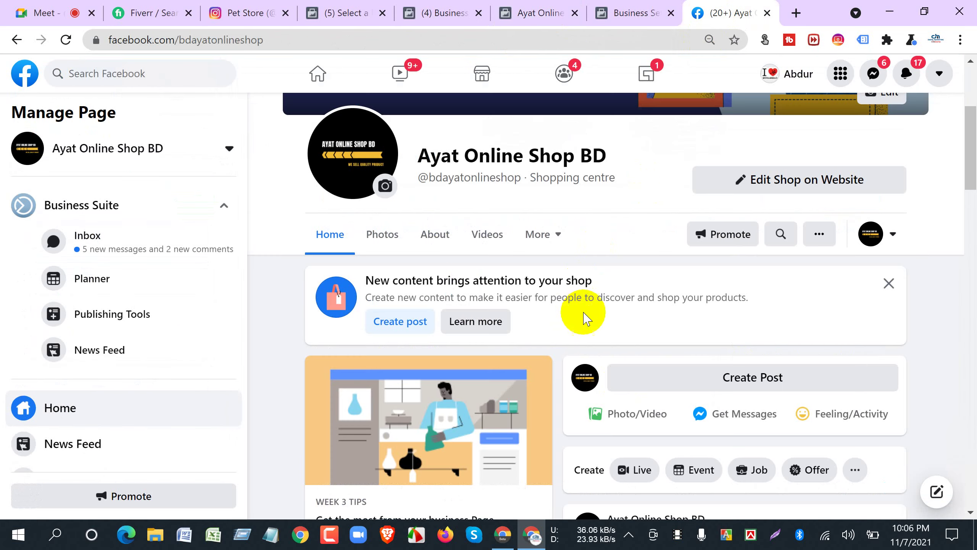
{"action": "left_click", "coordinate": [550, 237]}
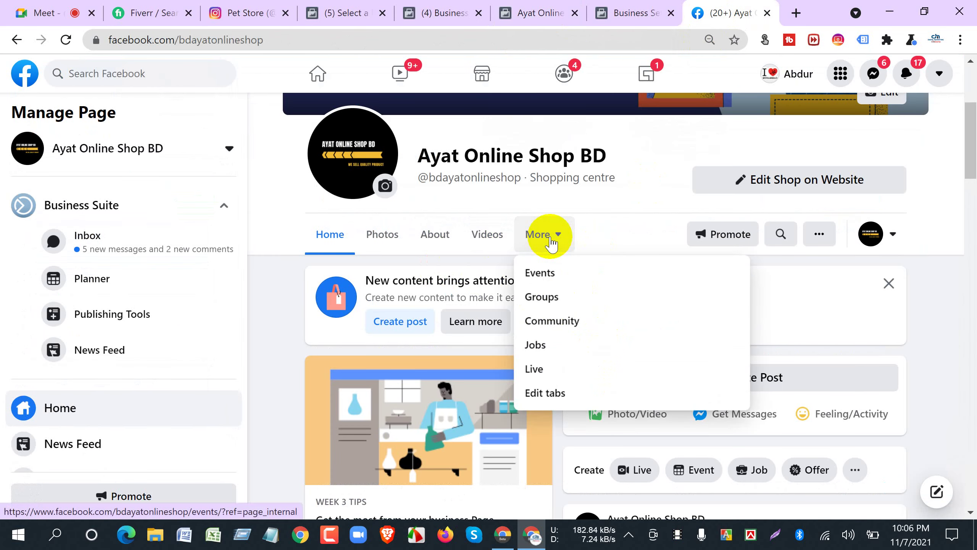
{"action": "left_click", "coordinate": [278, 300]}
{"action": "scroll", "coordinate": [461, 346], "scroll_direction": "down", "scroll_amount": 8}
{"action": "scroll", "coordinate": [521, 373], "scroll_direction": "up", "scroll_amount": 4}
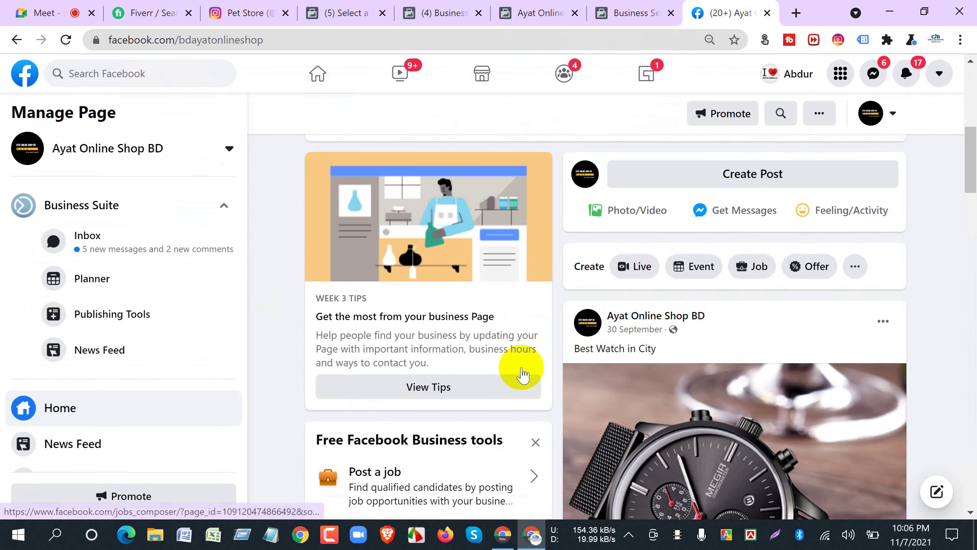
{"action": "scroll", "coordinate": [469, 404], "scroll_direction": "down", "scroll_amount": 12}
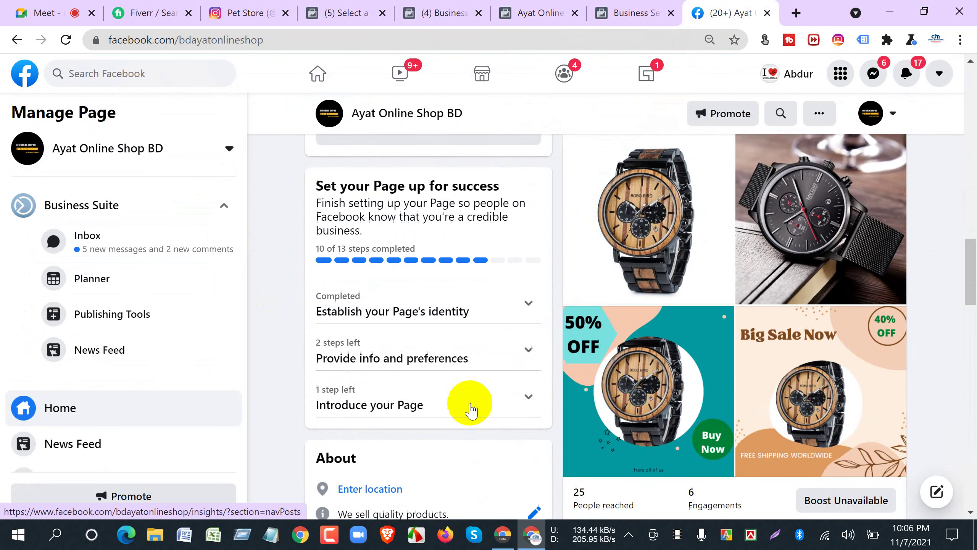
{"action": "scroll", "coordinate": [469, 404], "scroll_direction": "up", "scroll_amount": 15}
{"action": "scroll", "coordinate": [385, 346], "scroll_direction": "down", "scroll_amount": 4}
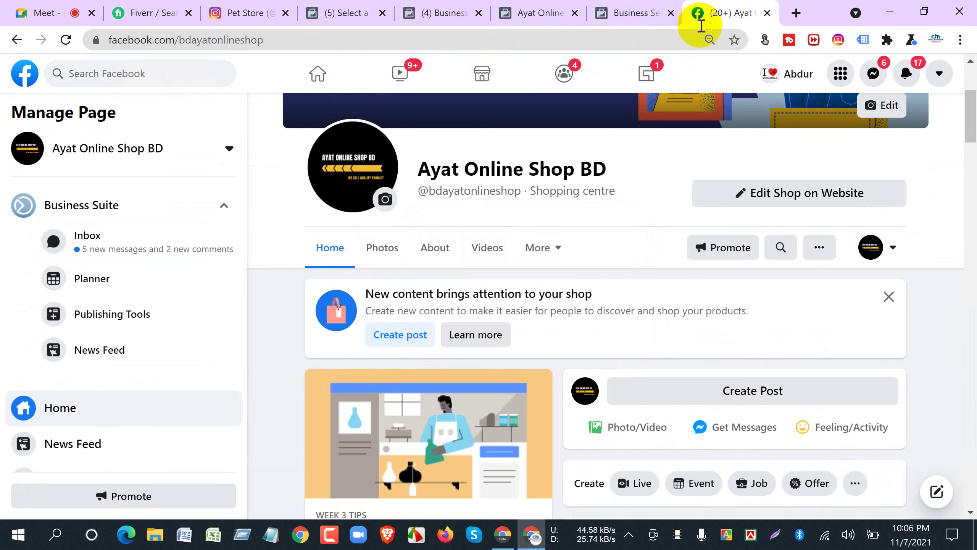
Return to the shop builder, view the interactive Facebook app preview of the shop and reload the builder.
{"action": "left_click", "coordinate": [452, 12]}
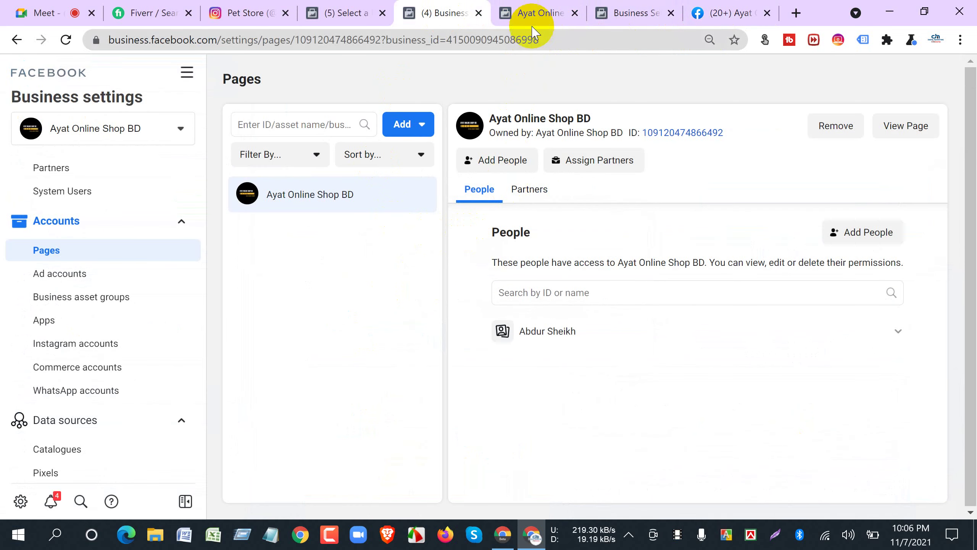
{"action": "left_click", "coordinate": [534, 14]}
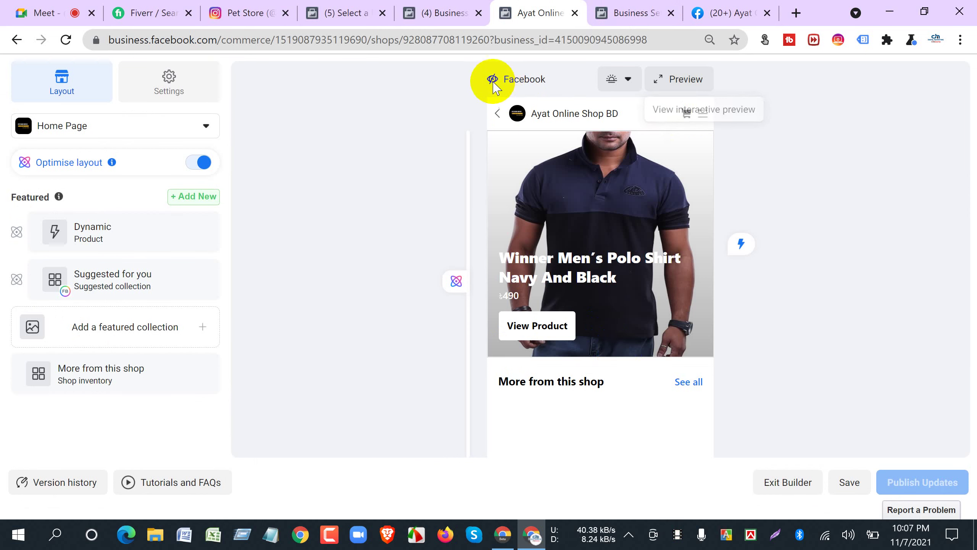
{"action": "left_click", "coordinate": [619, 81]}
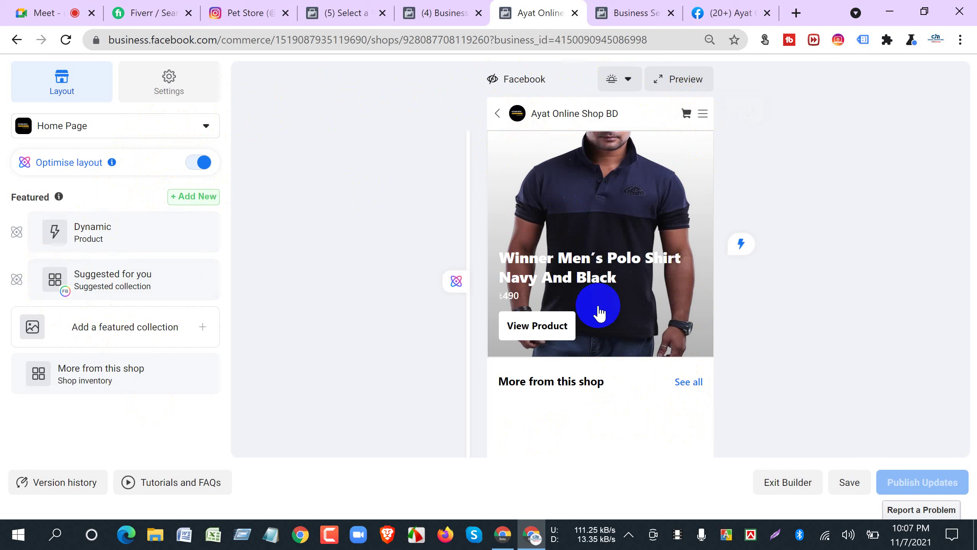
{"action": "left_click", "coordinate": [669, 81]}
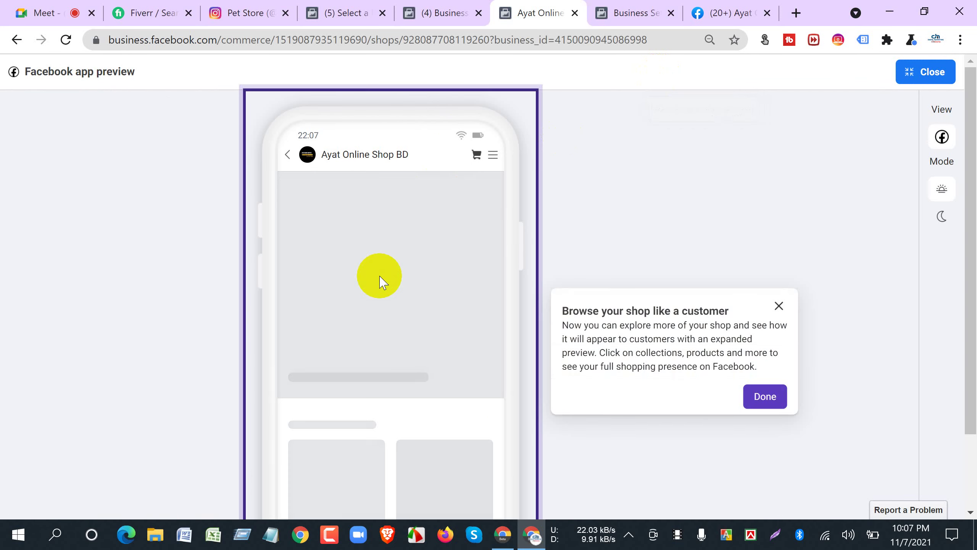
{"action": "left_click", "coordinate": [756, 402]}
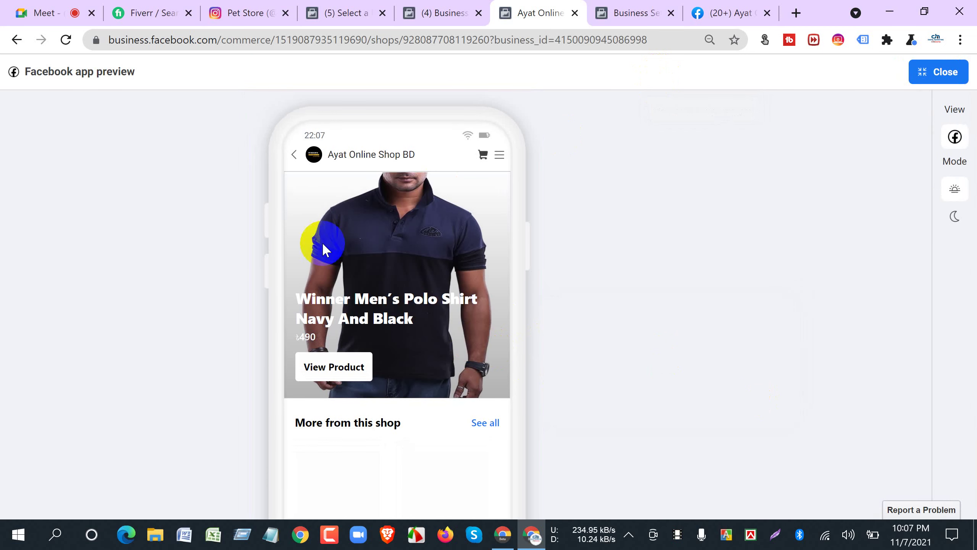
{"action": "left_click", "coordinate": [64, 46]}
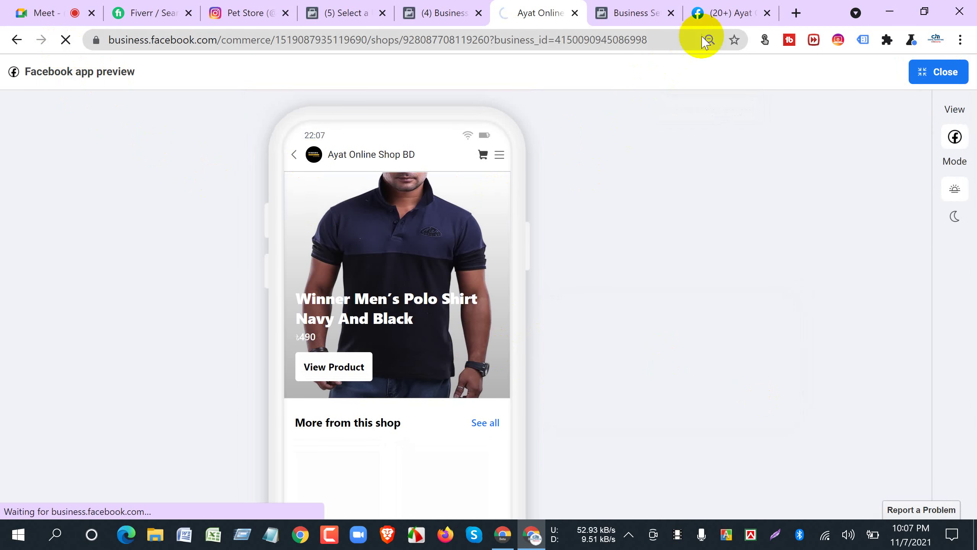
Open Templates and tabs in the Ayat Online Shop BD Page's settings and look through the list of Page tabs.
{"action": "left_click", "coordinate": [702, 19]}
{"action": "scroll", "coordinate": [153, 437], "scroll_direction": "down", "scroll_amount": 5}
{"action": "left_click", "coordinate": [98, 445]}
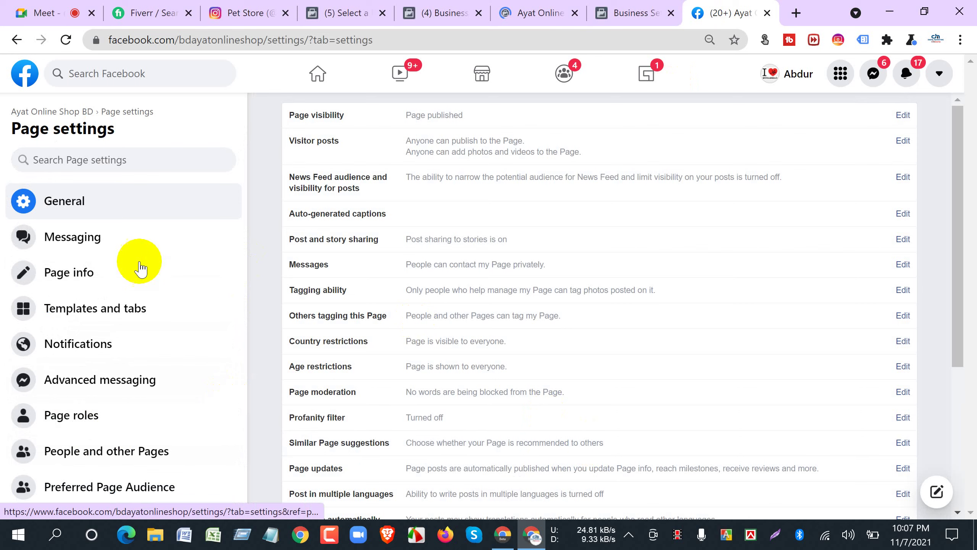
{"action": "scroll", "coordinate": [137, 346], "scroll_direction": "down", "scroll_amount": 5}
{"action": "scroll", "coordinate": [131, 293], "scroll_direction": "up", "scroll_amount": 3}
{"action": "left_click", "coordinate": [85, 211]}
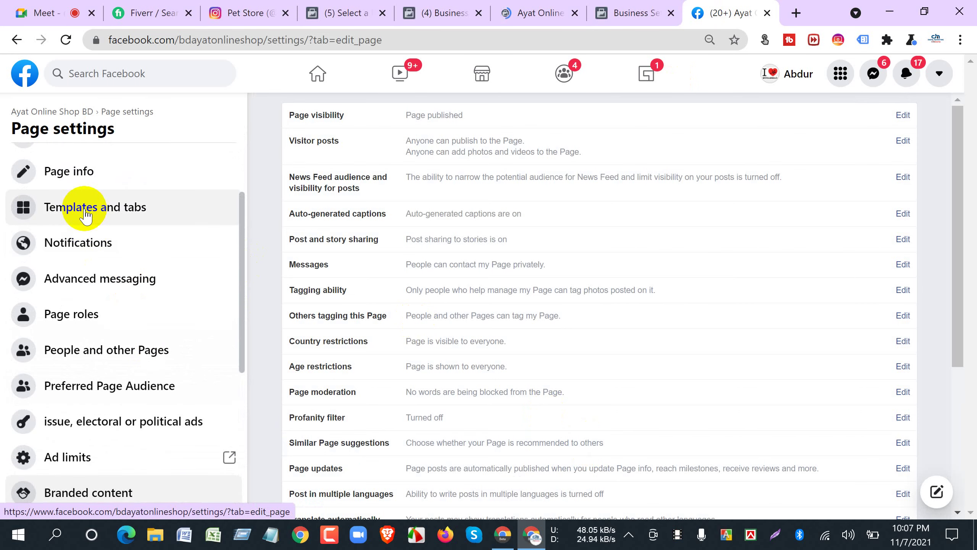
{"action": "scroll", "coordinate": [613, 401], "scroll_direction": "down", "scroll_amount": 5}
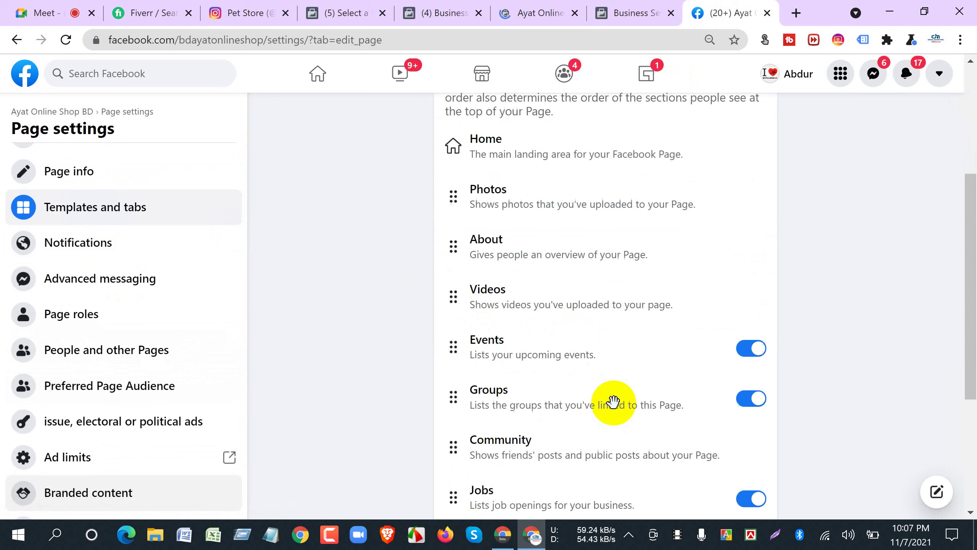
{"action": "scroll", "coordinate": [612, 401], "scroll_direction": "down", "scroll_amount": 5}
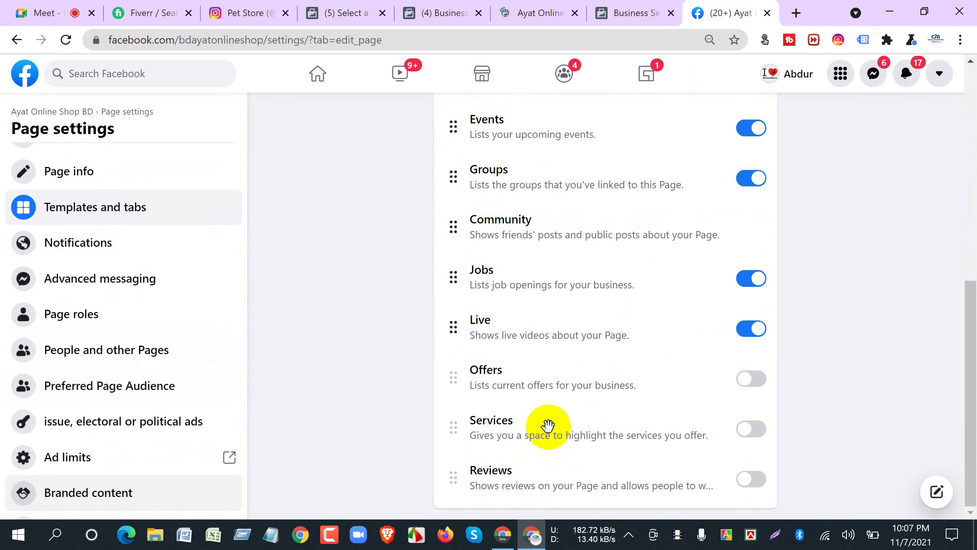
{"action": "scroll", "coordinate": [563, 427], "scroll_direction": "up", "scroll_amount": 10}
{"action": "scroll", "coordinate": [563, 428], "scroll_direction": "down", "scroll_amount": 7}
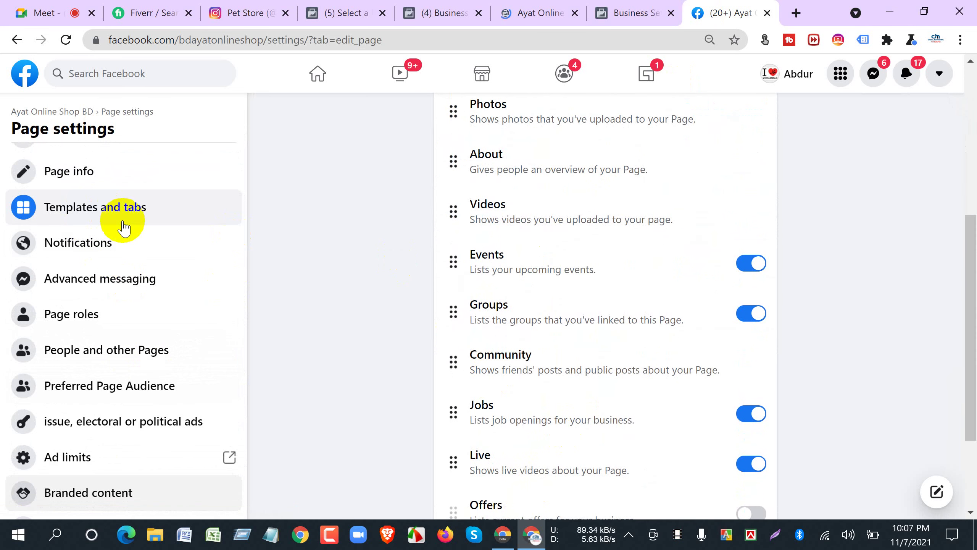
{"action": "scroll", "coordinate": [138, 302], "scroll_direction": "up", "scroll_amount": 3}
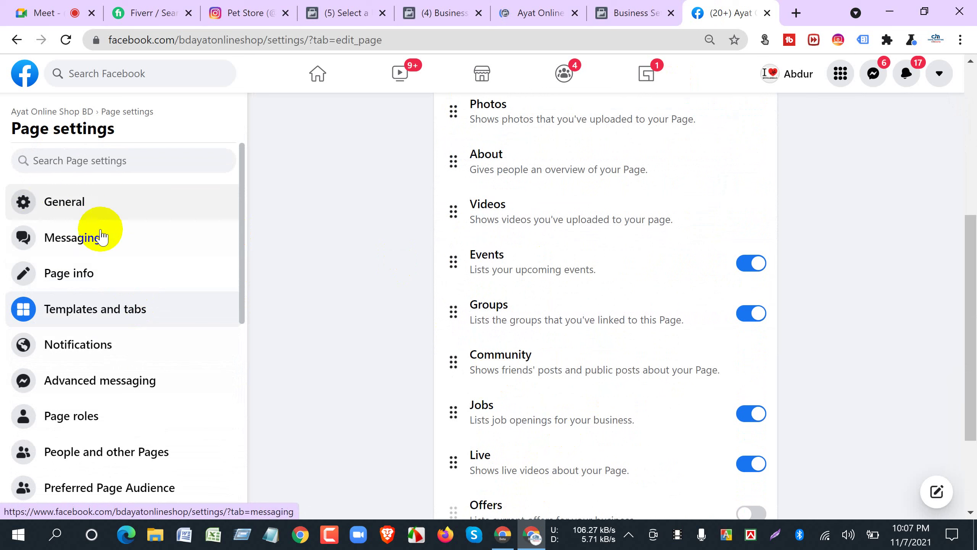
{"action": "left_click", "coordinate": [533, 12]}
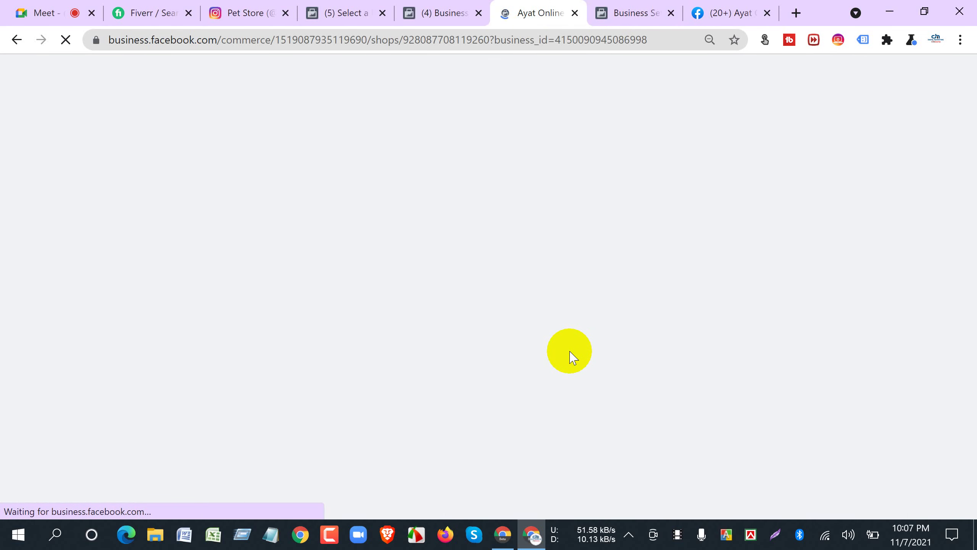
{"action": "left_click", "coordinate": [437, 21]}
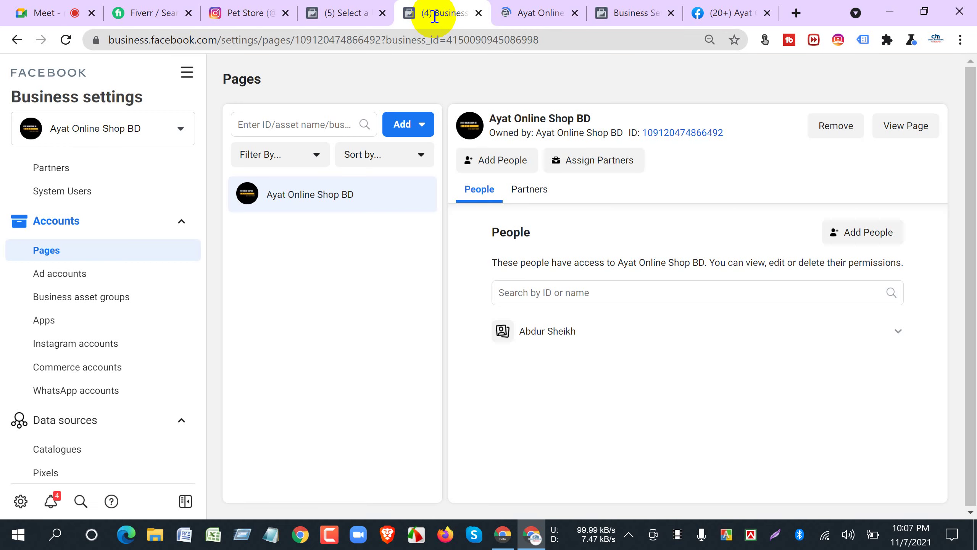
{"action": "left_click", "coordinate": [633, 13]}
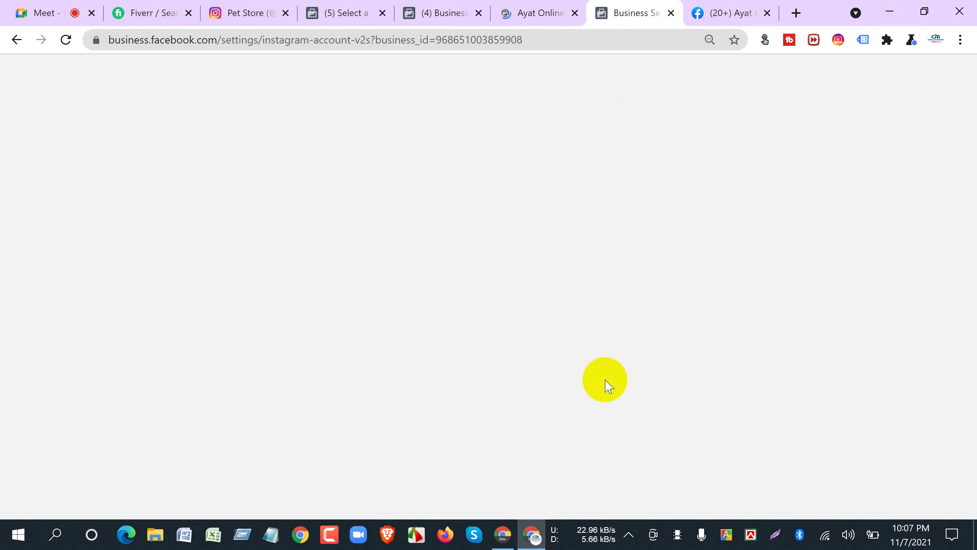
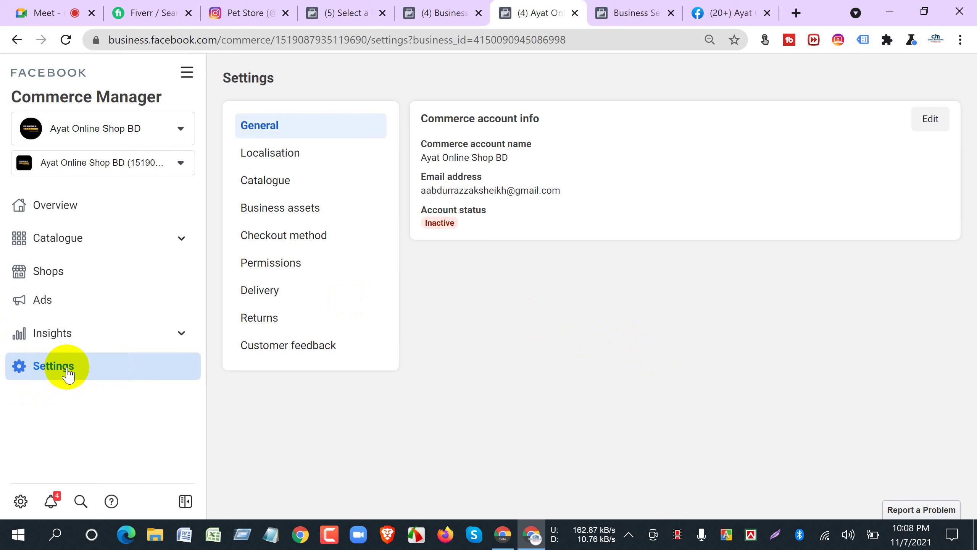
Start deactivating the Ayat Online Shop BD commerce account from its business info, and confirm with the account password.
{"action": "left_click", "coordinate": [930, 118]}
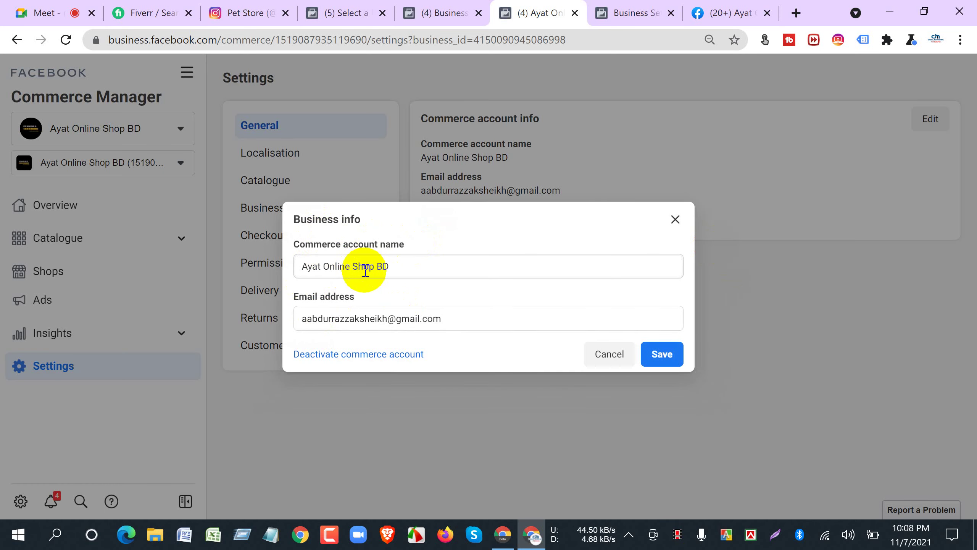
{"action": "left_click", "coordinate": [371, 356]}
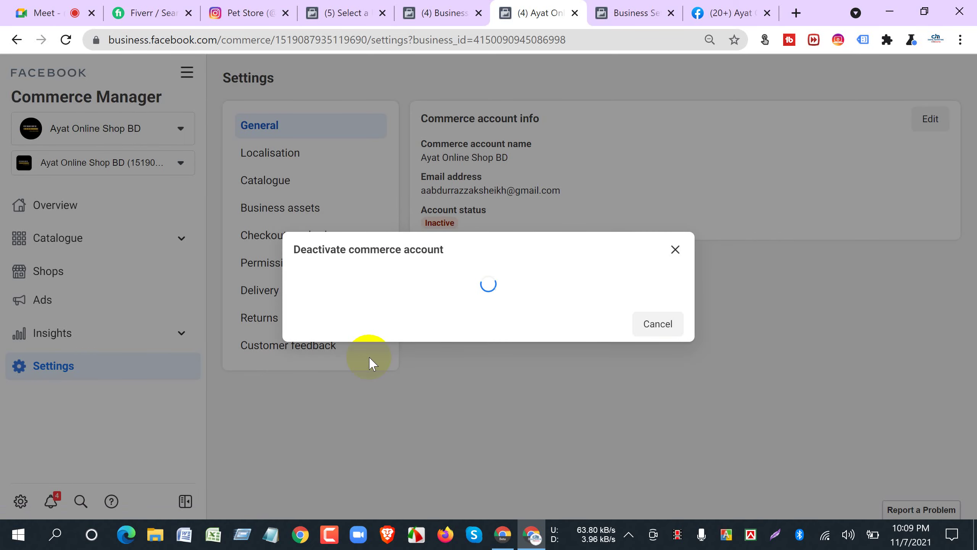
{"action": "left_click", "coordinate": [339, 307]}
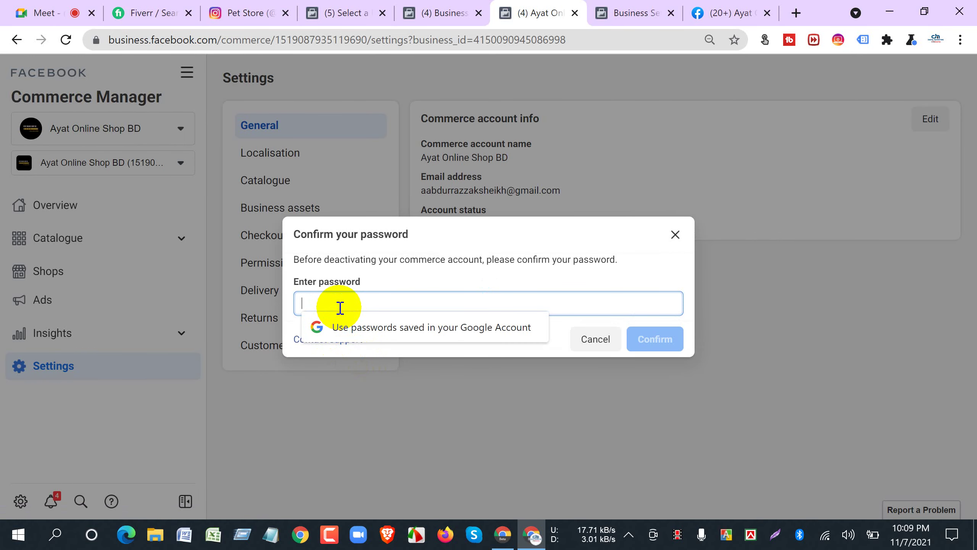
{"action": "type", "text": "***"}
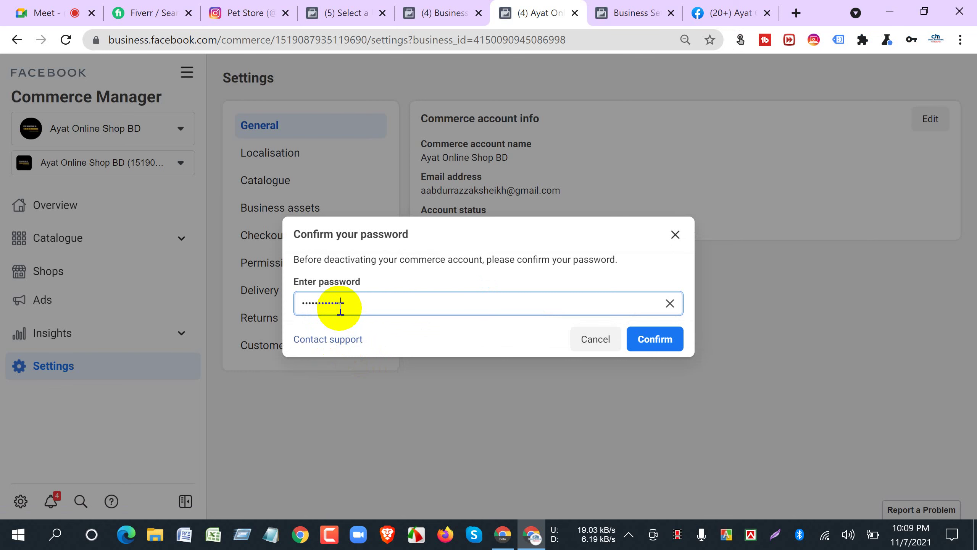
{"action": "left_click", "coordinate": [656, 339]}
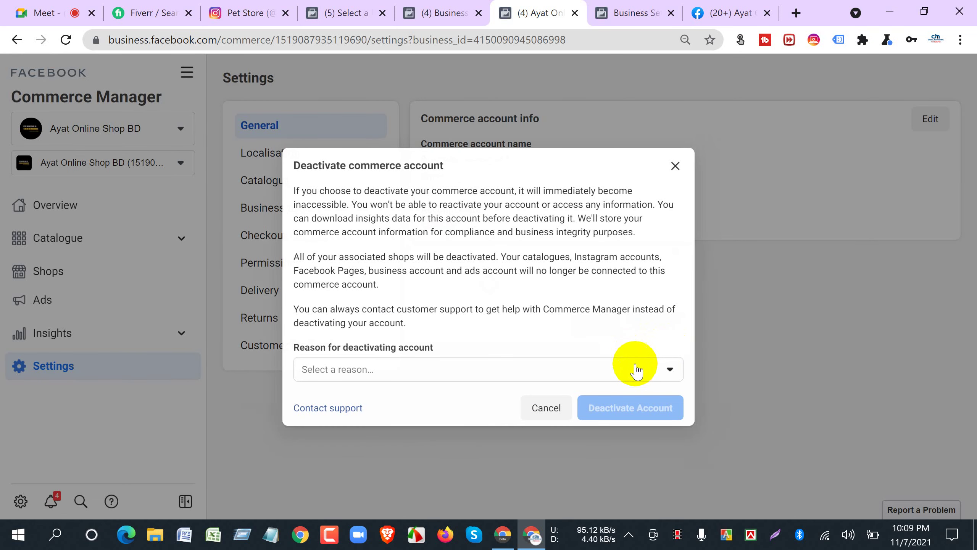
Try to deactivate the commerce account with the reason "I'm having issues with my account", and retry with "I don't understand how to use Commerce Manager".
{"action": "left_click", "coordinate": [633, 368]}
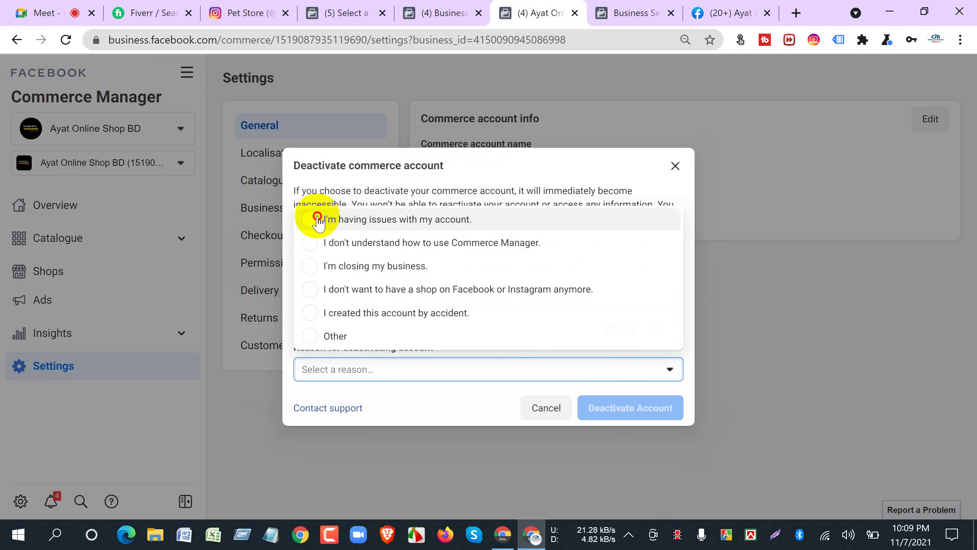
{"action": "left_click", "coordinate": [338, 219]}
{"action": "left_click", "coordinate": [626, 405]}
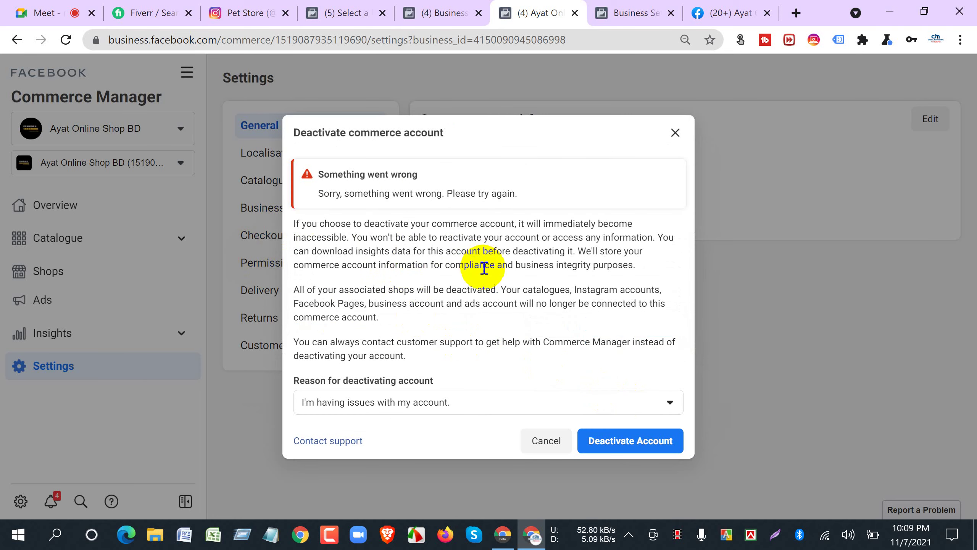
{"action": "left_click", "coordinate": [668, 421]}
{"action": "left_click", "coordinate": [312, 278]}
{"action": "left_click", "coordinate": [615, 446]}
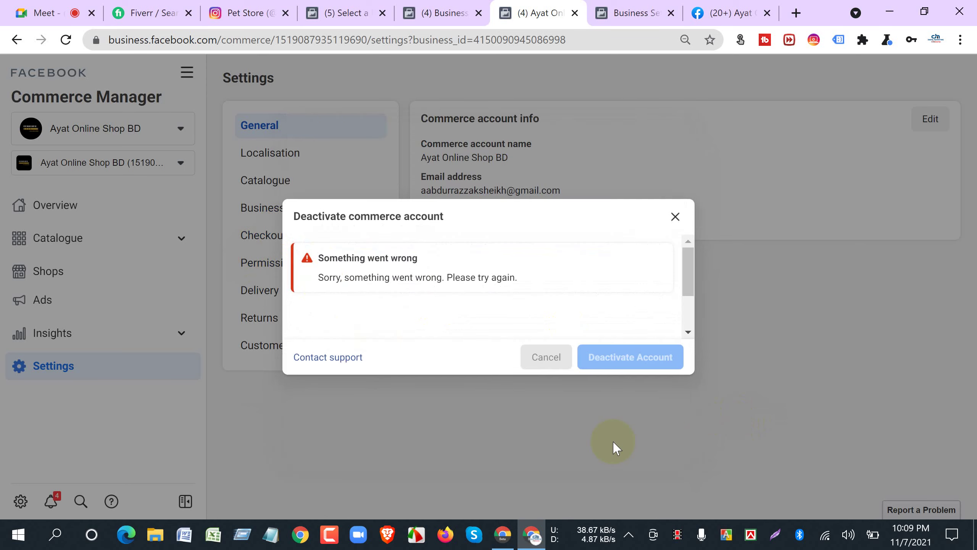
Try deactivating the commerce account with the reason "I created this account by accident", and close the deactivation dialog.
{"action": "left_click", "coordinate": [657, 411]}
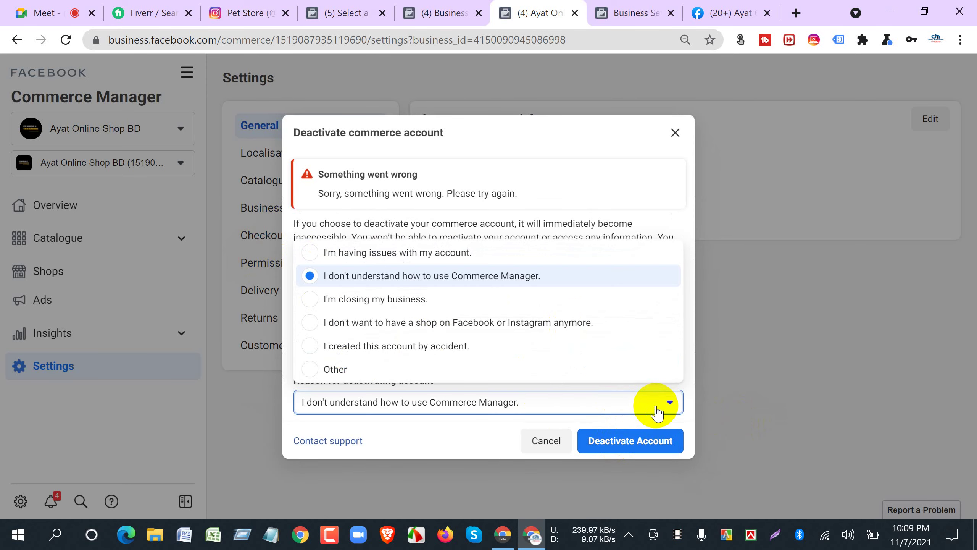
{"action": "left_click", "coordinate": [315, 345]}
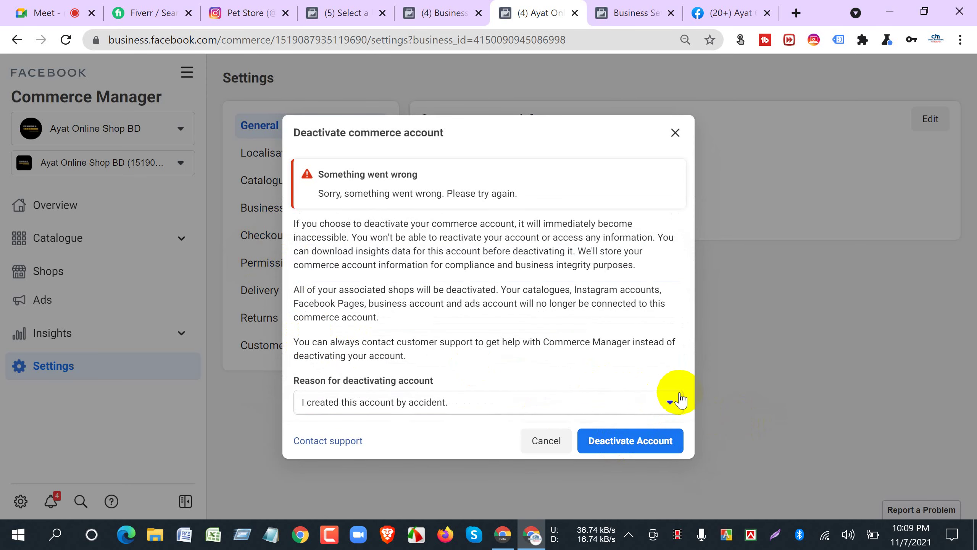
{"action": "left_click", "coordinate": [654, 442]}
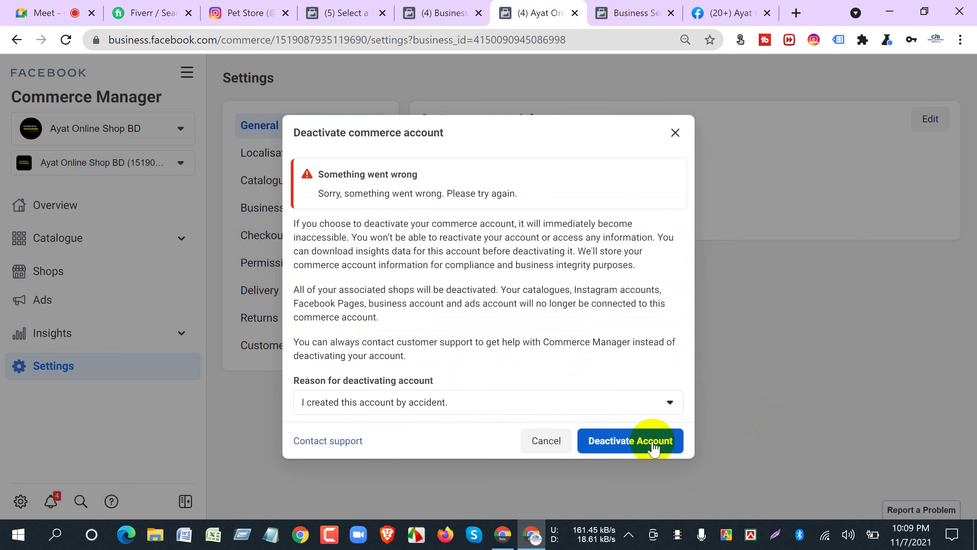
{"action": "left_click", "coordinate": [601, 443]}
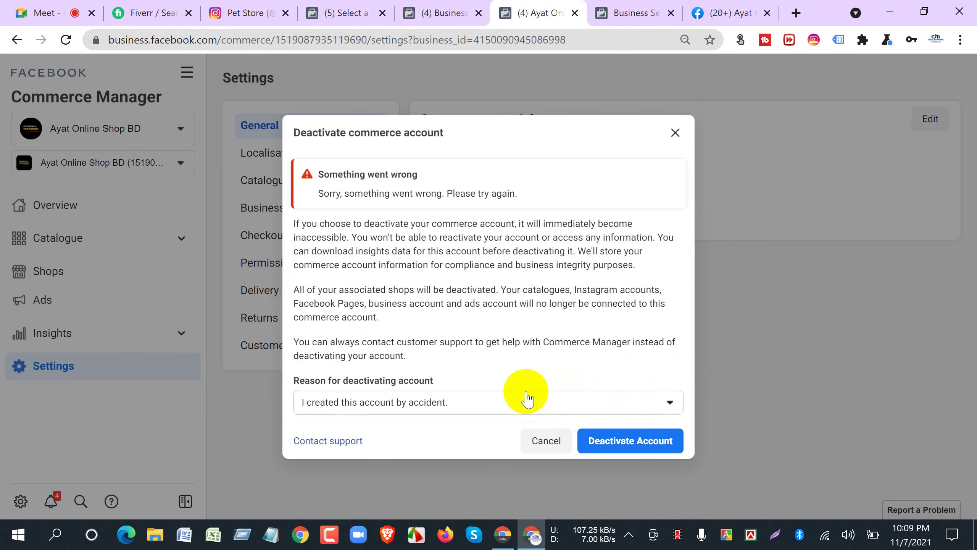
{"action": "left_click", "coordinate": [675, 133]}
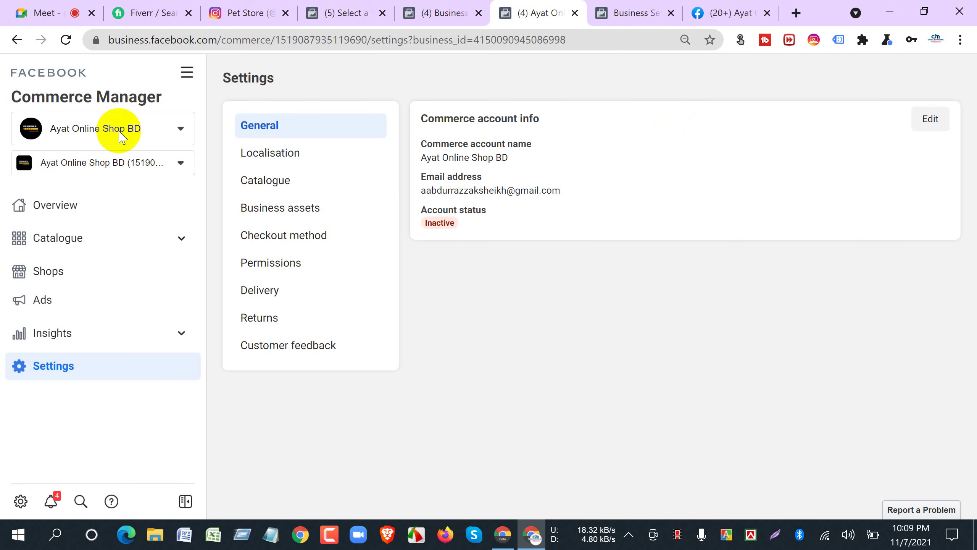
Go back to the Ayat Online Shop BD Page's Templates and tabs settings and close the chat window.
{"action": "left_click", "coordinate": [721, 14]}
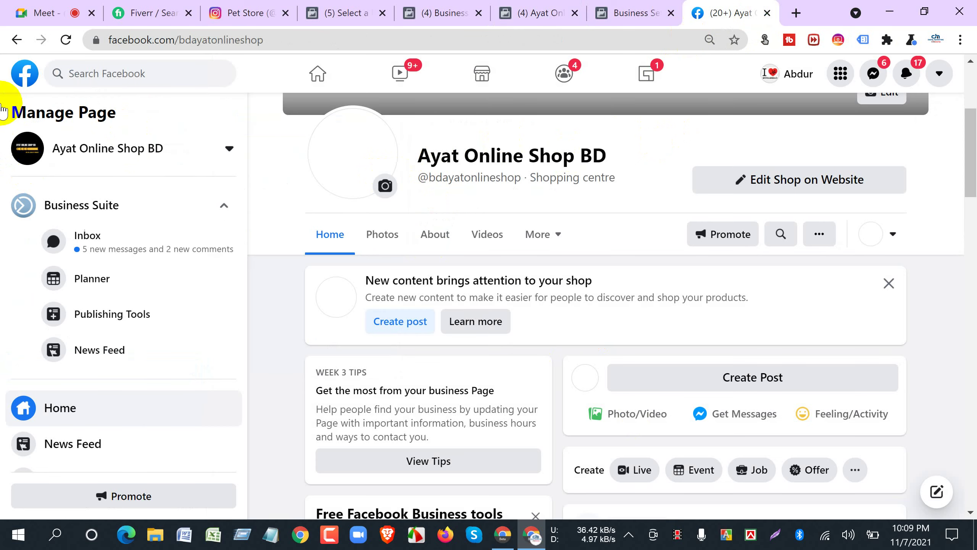
{"action": "left_click", "coordinate": [17, 40]}
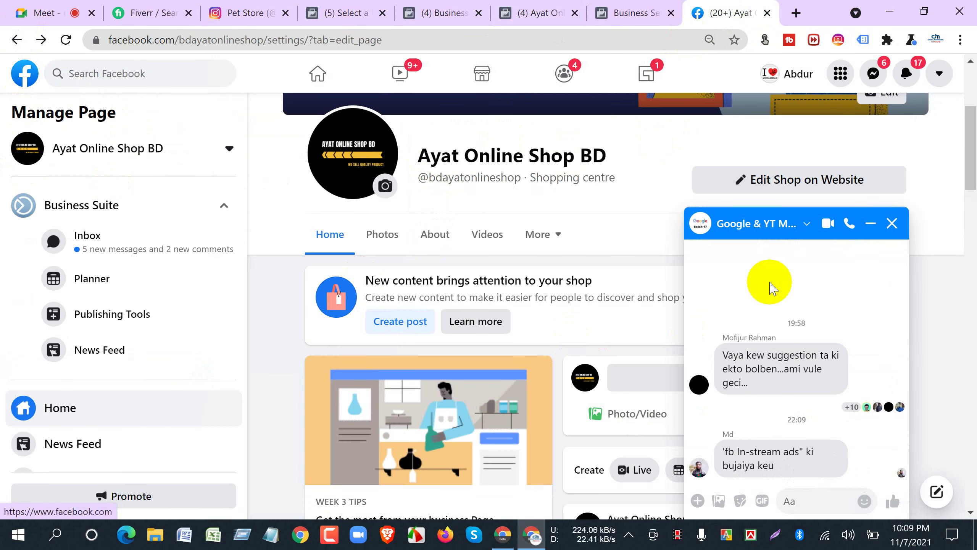
{"action": "left_click", "coordinate": [889, 225]}
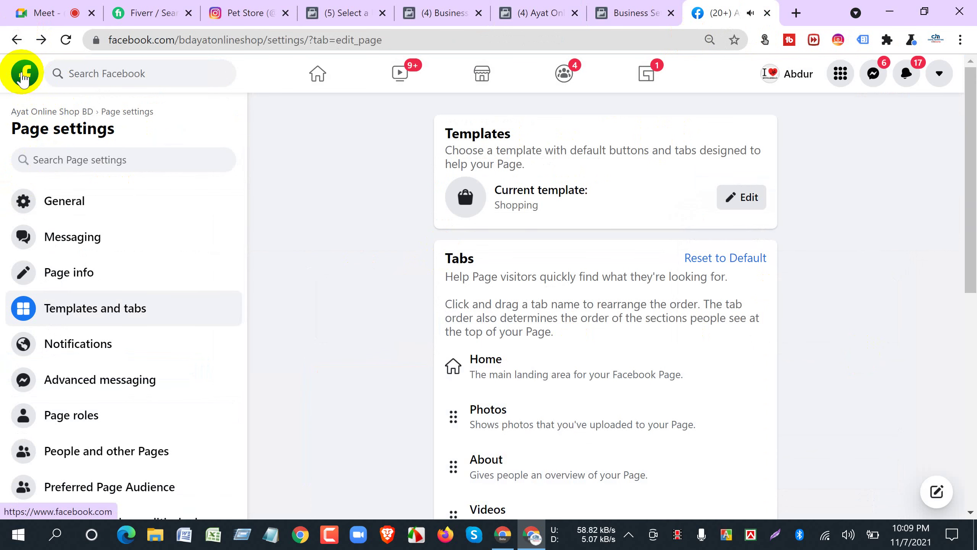
Look through the commerce account's Localisation, Catalogue, Business assets, Checkout method, Permissions and Delivery settings.
{"action": "left_click", "coordinate": [535, 11]}
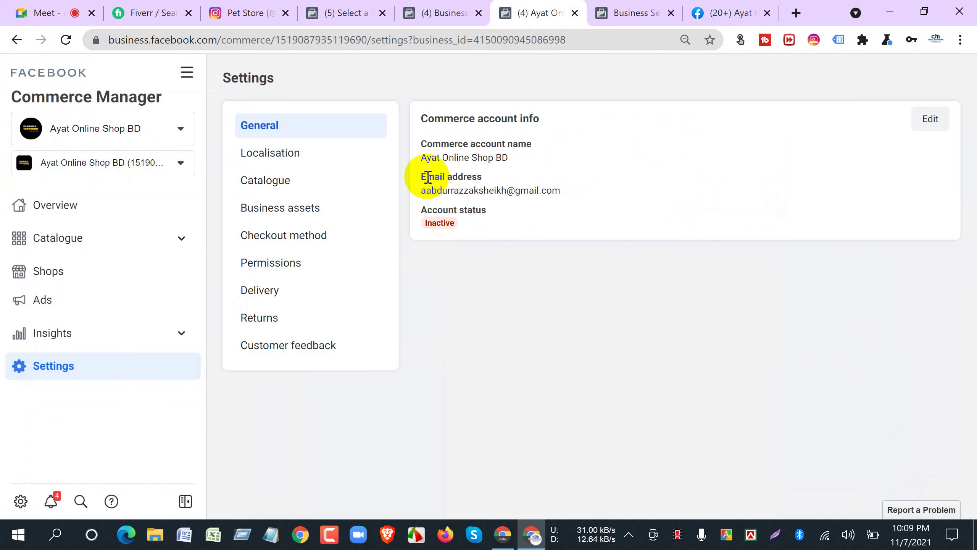
{"action": "left_click", "coordinate": [258, 158]}
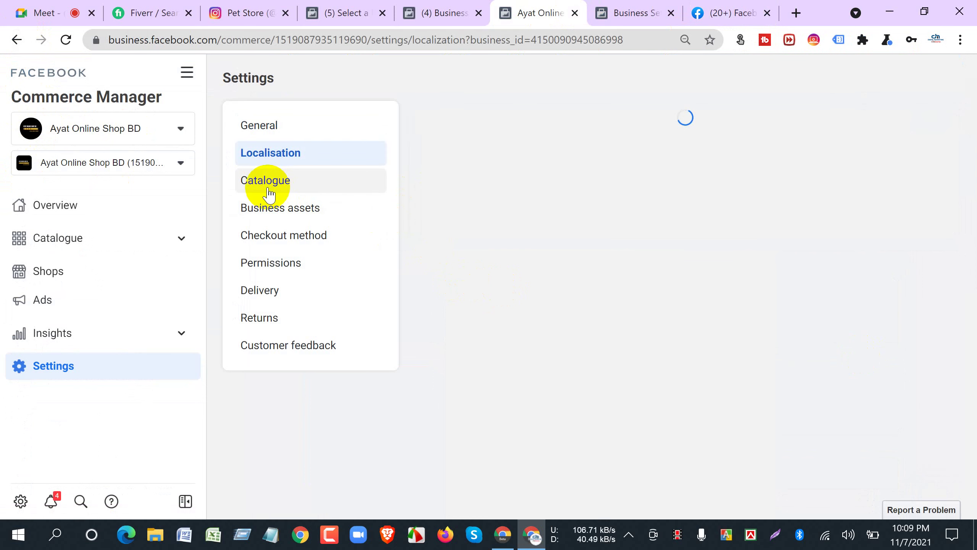
{"action": "left_click", "coordinate": [270, 189]}
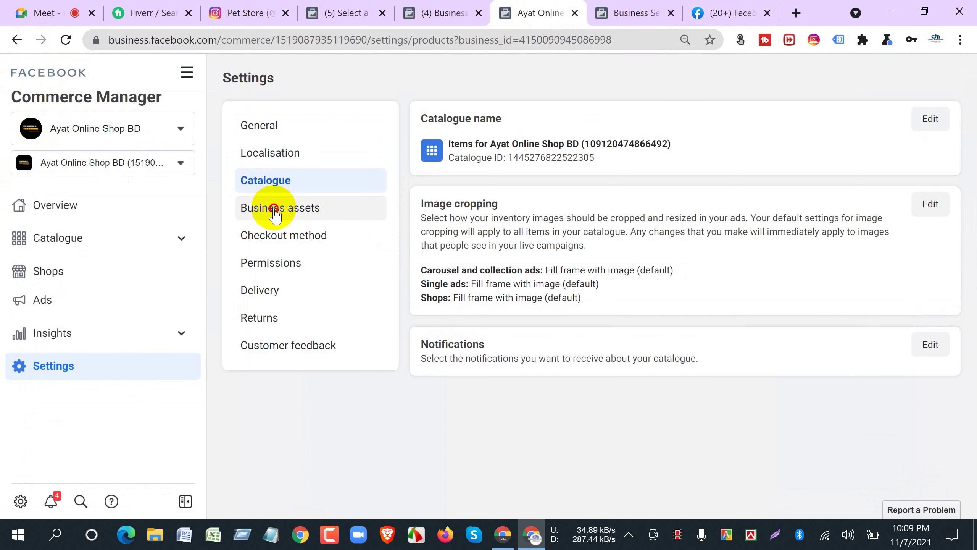
{"action": "left_click", "coordinate": [274, 210]}
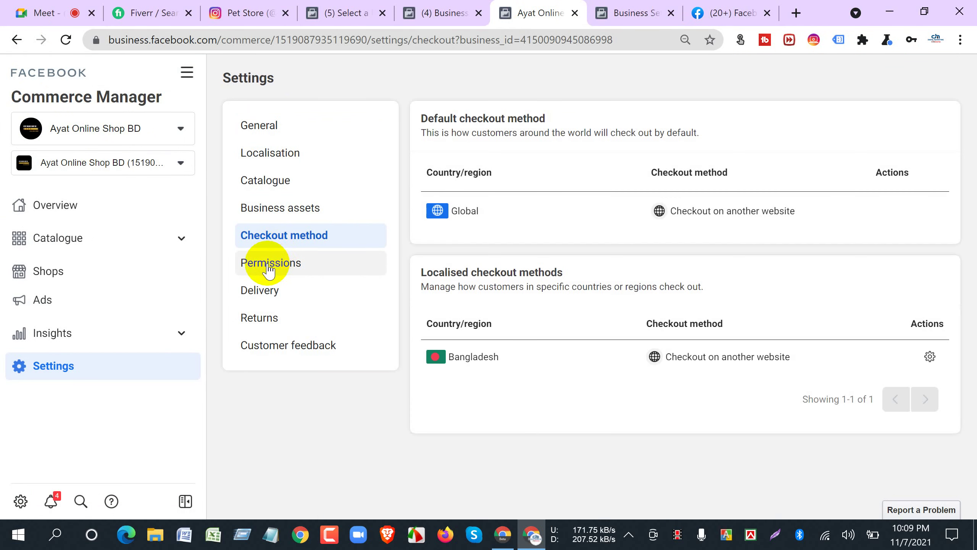
{"action": "left_click", "coordinate": [267, 270]}
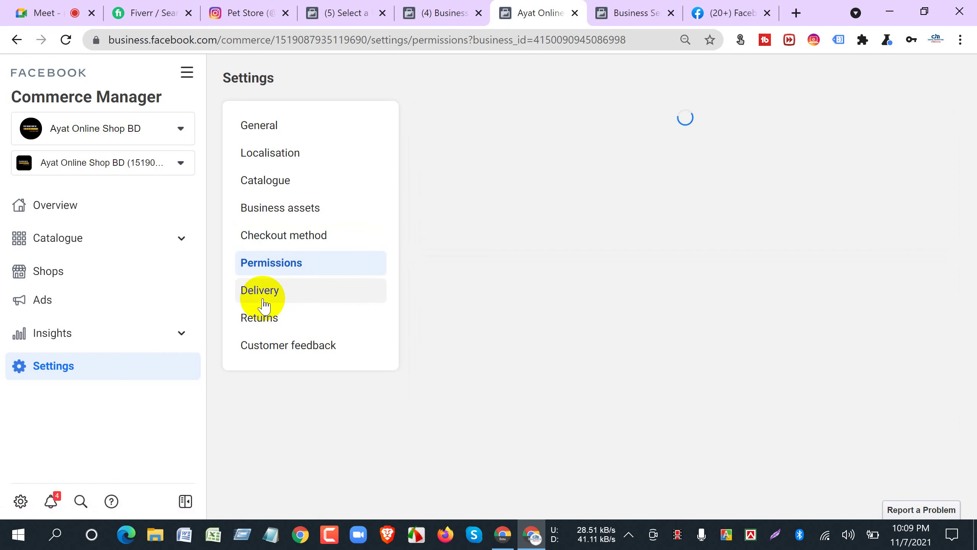
{"action": "left_click", "coordinate": [264, 303]}
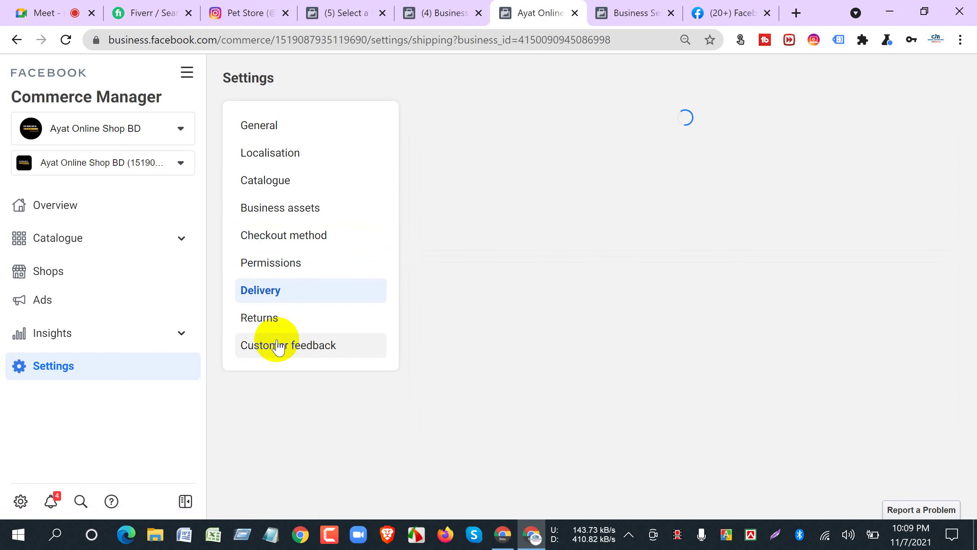
Close Commerce Manager and open the Relax Travel Page from the list of managed Facebook Pages.
{"action": "left_click", "coordinate": [574, 13]}
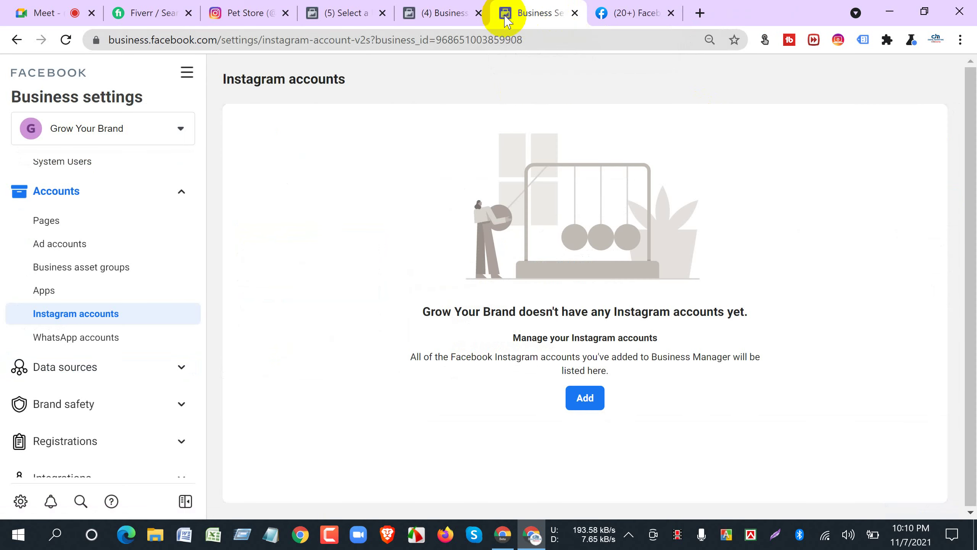
{"action": "left_click", "coordinate": [620, 12]}
{"action": "left_click", "coordinate": [317, 73]}
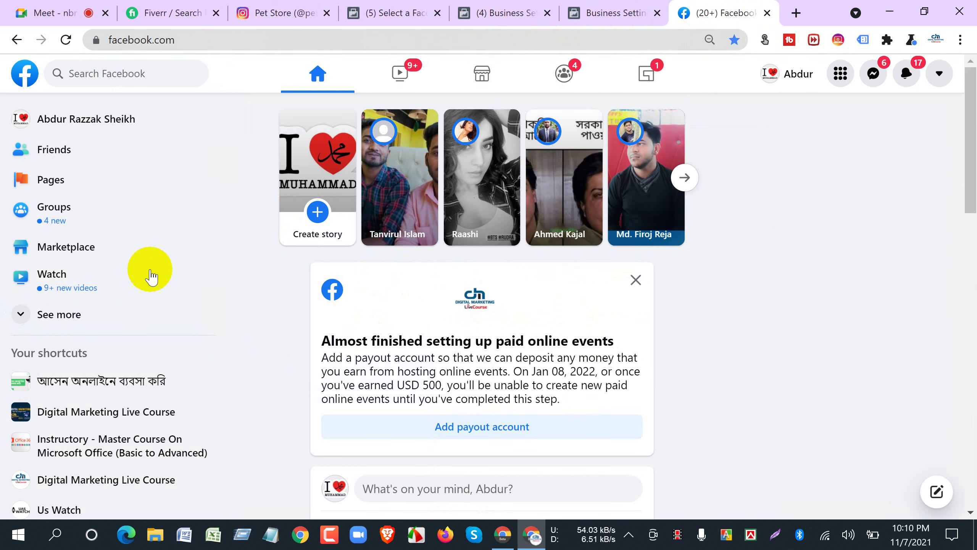
{"action": "left_click", "coordinate": [47, 184]}
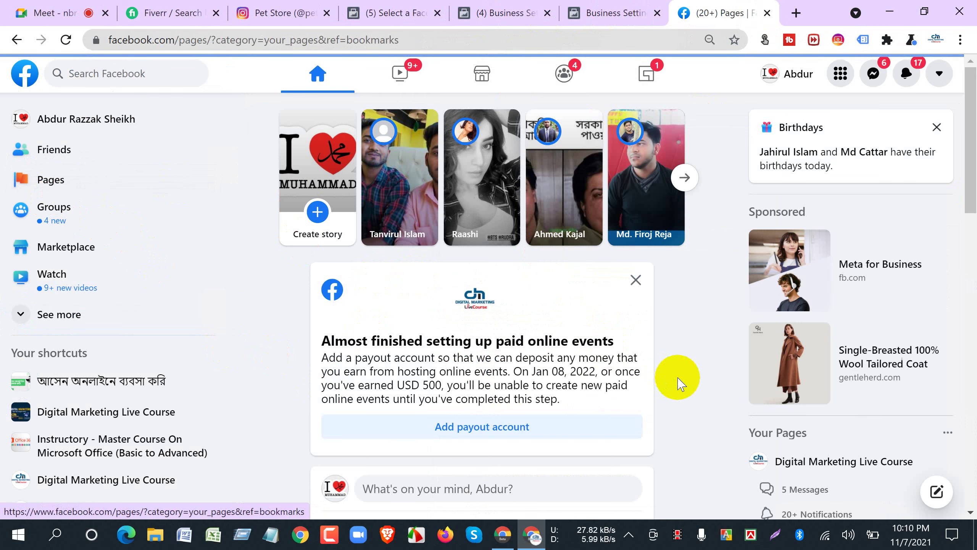
{"action": "scroll", "coordinate": [532, 404], "scroll_direction": "down", "scroll_amount": 10}
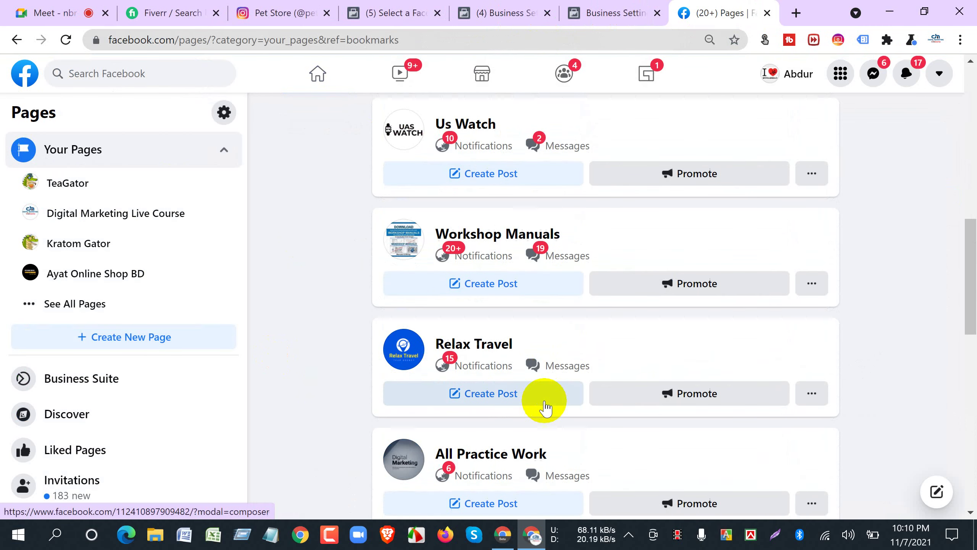
{"action": "scroll", "coordinate": [546, 404], "scroll_direction": "down", "scroll_amount": 5}
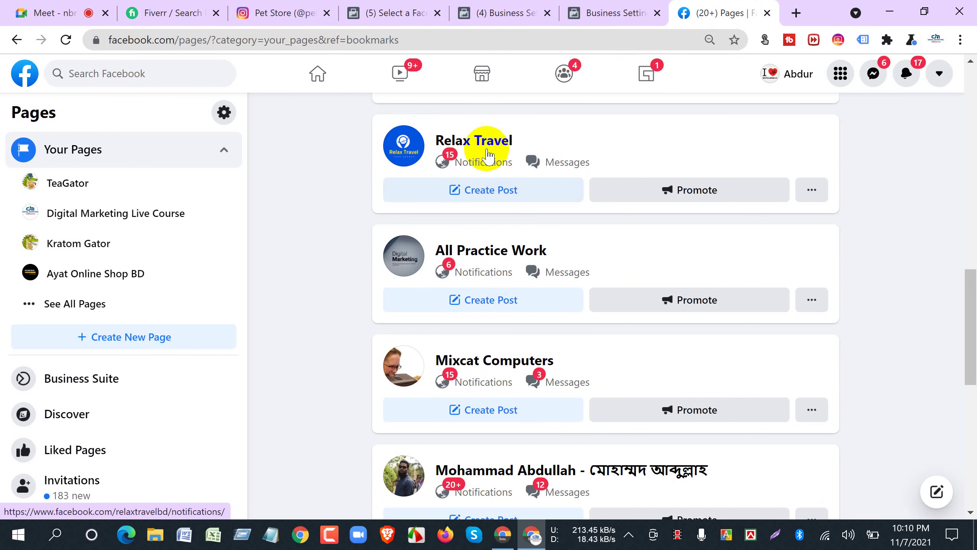
{"action": "left_click", "coordinate": [481, 146]}
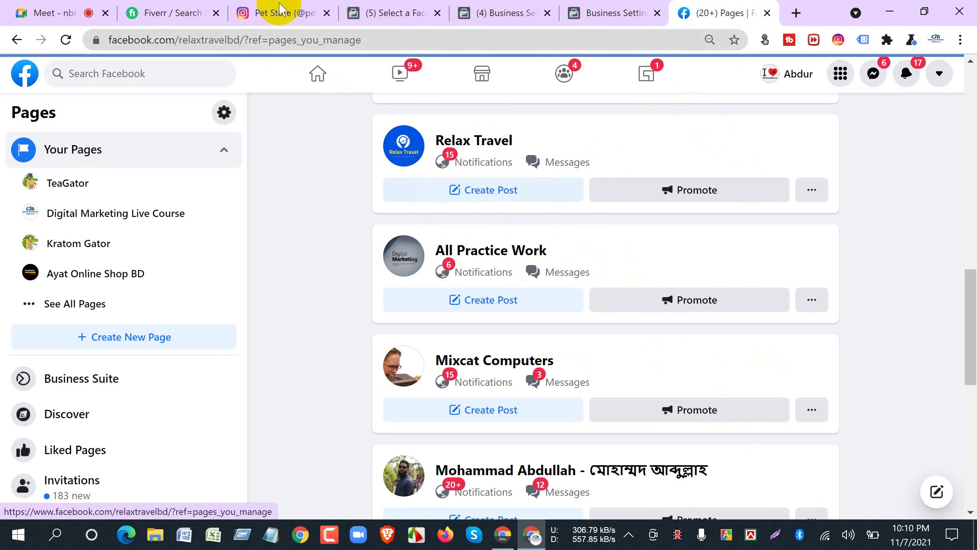
Copy the username from the Pet Store Instagram profile and return to the Relax Travel Facebook Page.
{"action": "left_click", "coordinate": [280, 9]}
{"action": "right_click", "coordinate": [414, 148]}
{"action": "left_click", "coordinate": [438, 162]}
{"action": "left_click", "coordinate": [626, 16]}
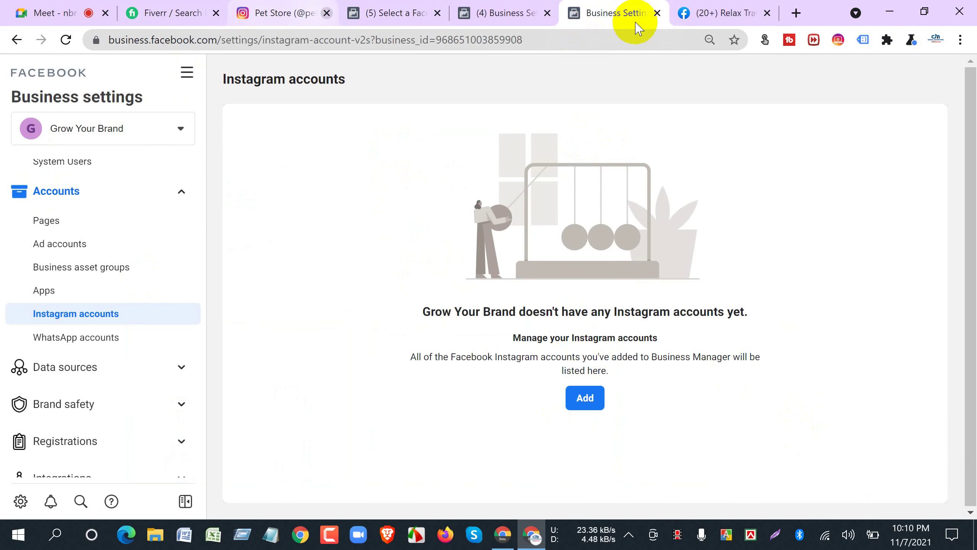
{"action": "left_click", "coordinate": [729, 15]}
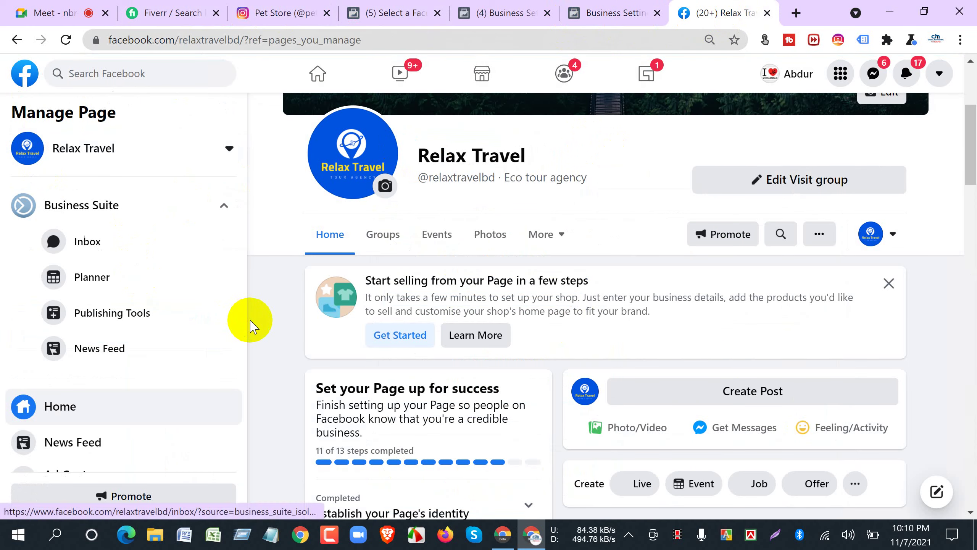
Open the Relax Travel Page settings and look through the Page roles section, including the Editor role description.
{"action": "scroll", "coordinate": [181, 355], "scroll_direction": "down", "scroll_amount": 6}
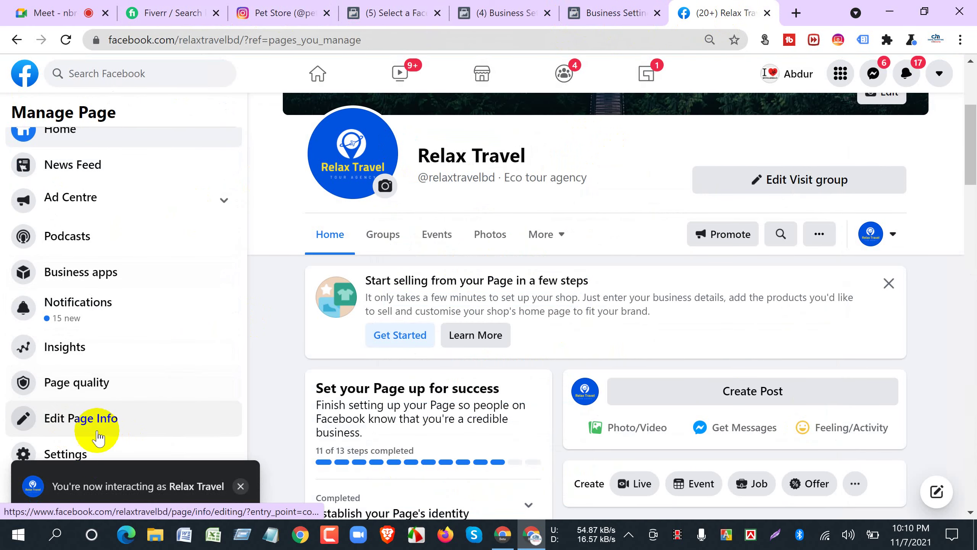
{"action": "left_click", "coordinate": [65, 452]}
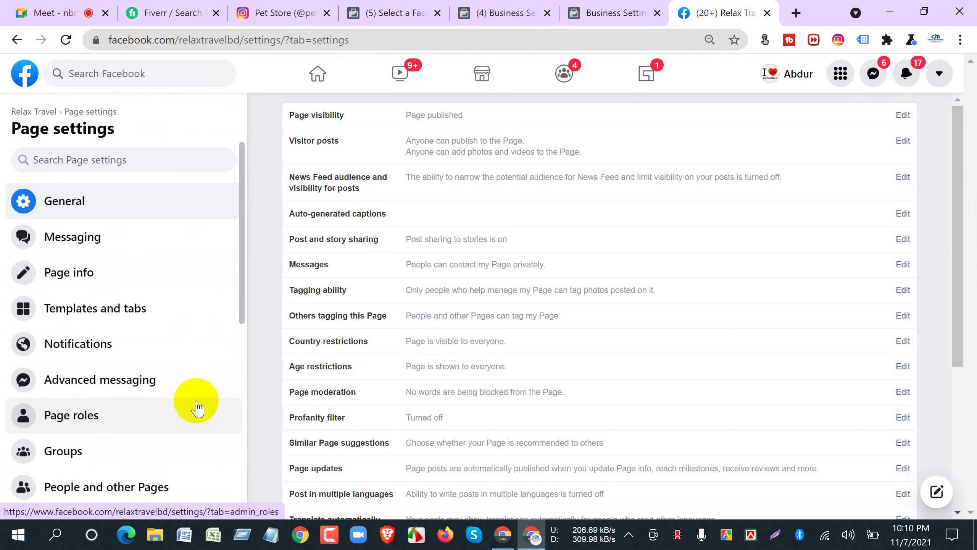
{"action": "scroll", "coordinate": [137, 375], "scroll_direction": "down", "scroll_amount": 5}
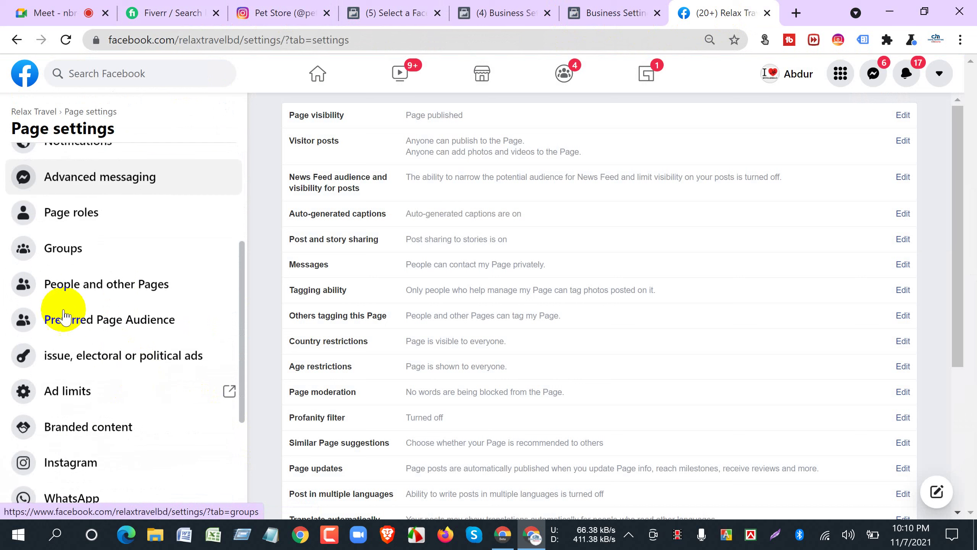
{"action": "left_click", "coordinate": [94, 213]}
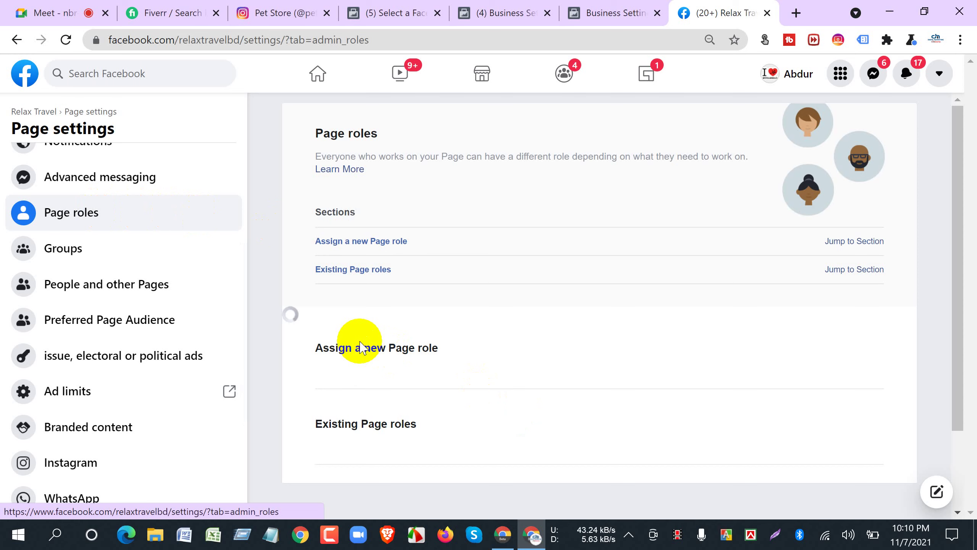
{"action": "scroll", "coordinate": [359, 342], "scroll_direction": "down", "scroll_amount": 2}
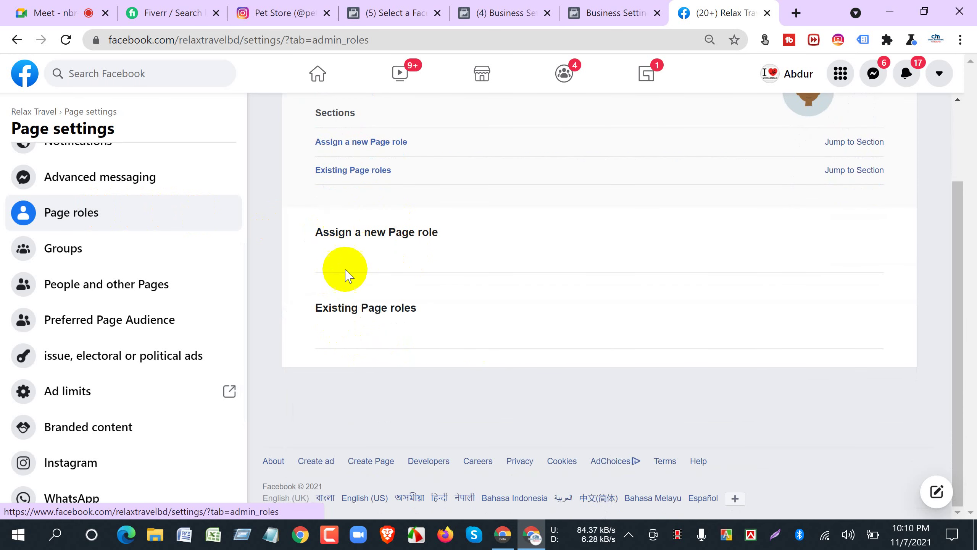
{"action": "scroll", "coordinate": [356, 308], "scroll_direction": "down", "scroll_amount": 2}
{"action": "scroll", "coordinate": [385, 385], "scroll_direction": "up", "scroll_amount": 4}
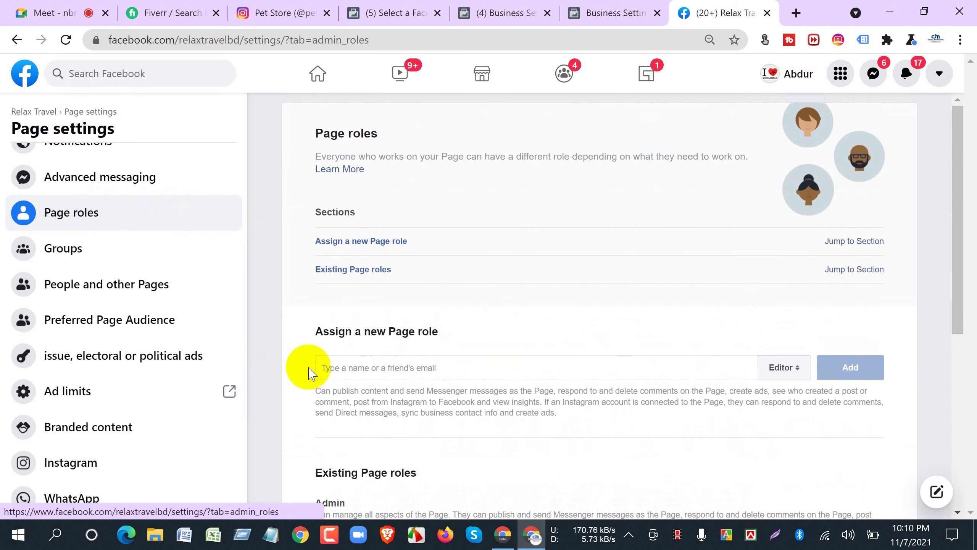
{"action": "left_click_drag", "start_coordinate": [340, 410], "coordinate": [544, 335]}
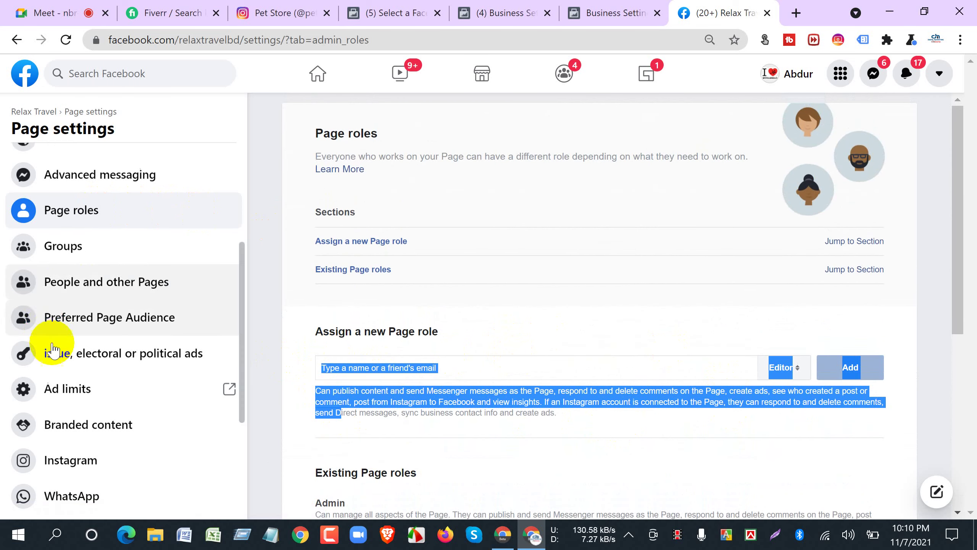
Open the Page's Instagram settings and start connecting an account, continuing to the Instagram login window.
{"action": "scroll", "coordinate": [65, 384], "scroll_direction": "down", "scroll_amount": 5}
{"action": "scroll", "coordinate": [84, 376], "scroll_direction": "up", "scroll_amount": 3}
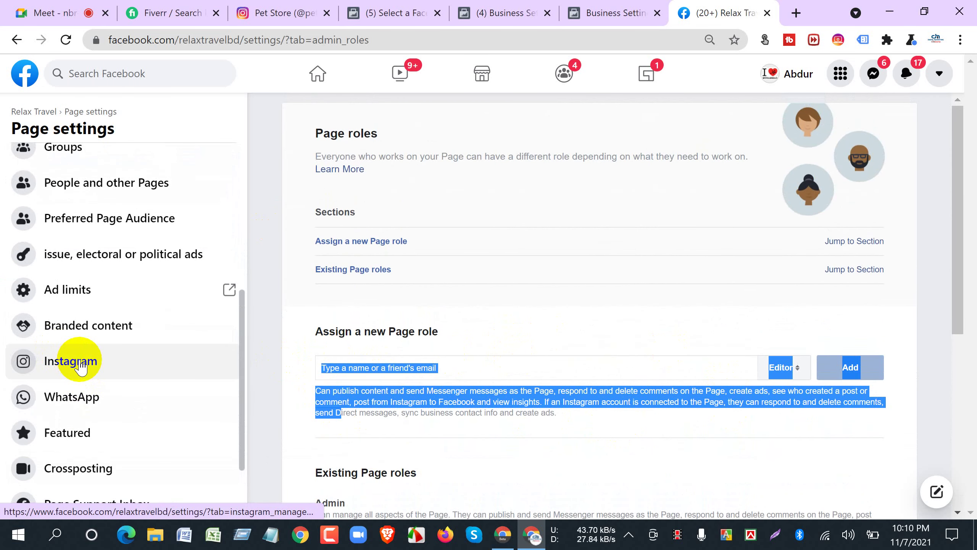
{"action": "left_click", "coordinate": [82, 365]}
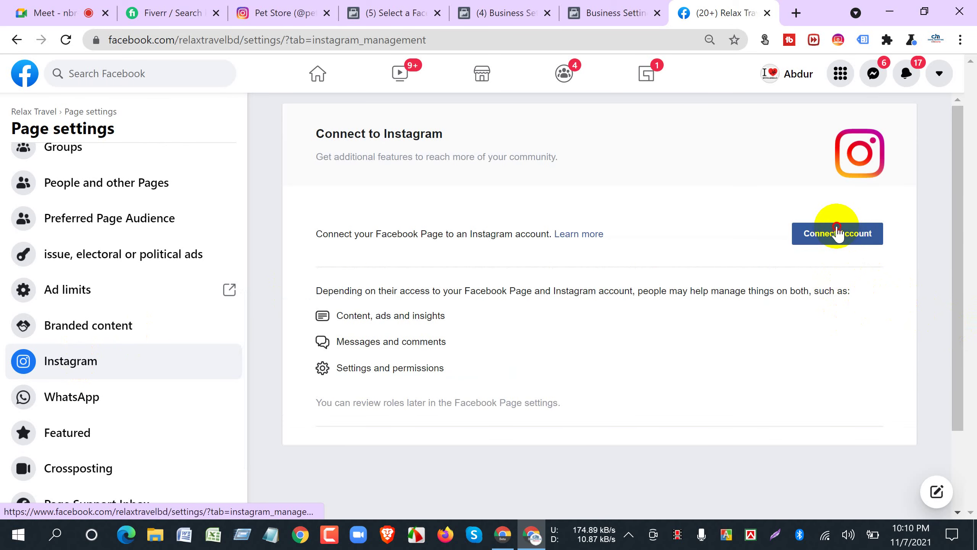
{"action": "left_click", "coordinate": [838, 232]}
{"action": "left_click", "coordinate": [765, 380]}
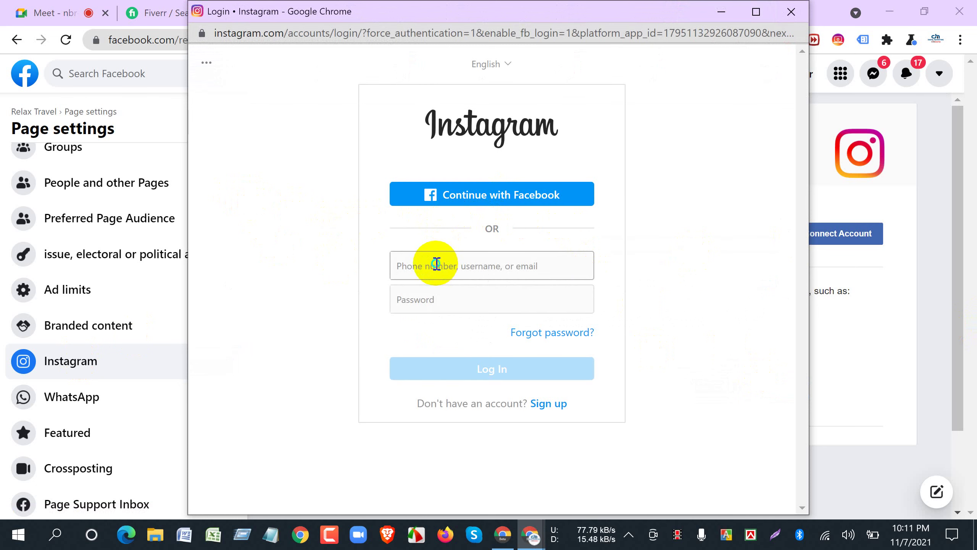
Log in to Instagram with the copied username petstoresupplies and the account password to connect it to the Page.
{"action": "right_click", "coordinate": [436, 265]}
{"action": "left_click", "coordinate": [474, 384]}
{"action": "left_click", "coordinate": [416, 299]}
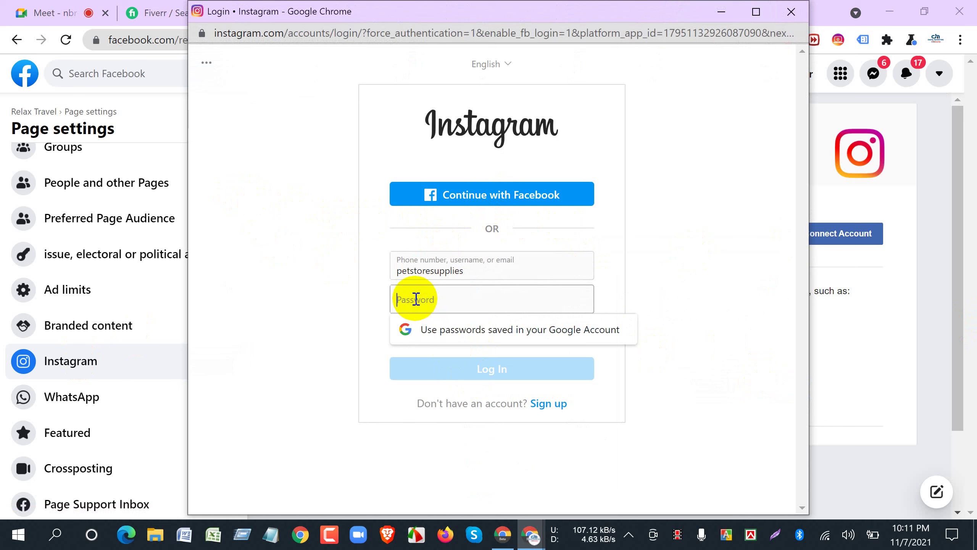
{"action": "type", "text": "••••"}
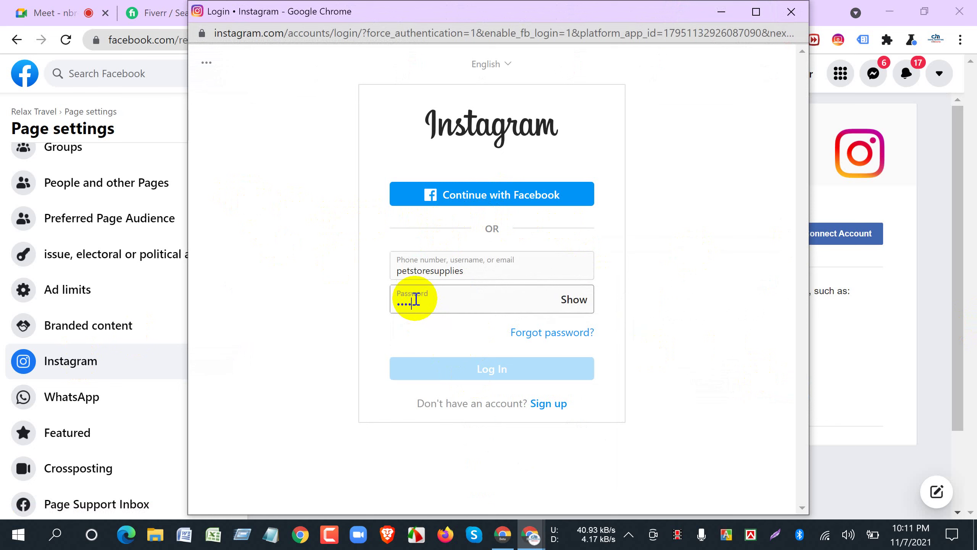
{"action": "type", "text": "••"}
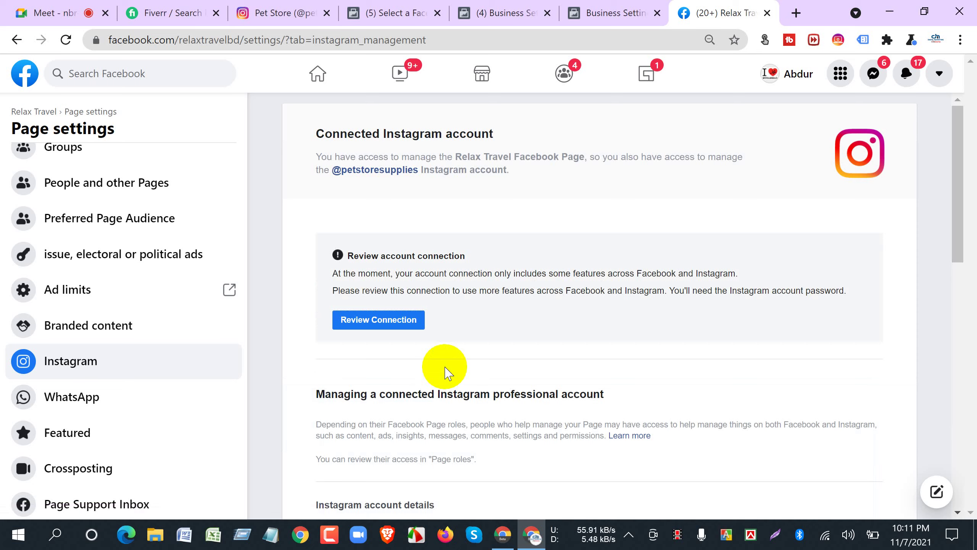
Examine the connected Instagram account's details, the account connection notice and the note about reviewing access in Page roles.
{"action": "scroll", "coordinate": [448, 373], "scroll_direction": "down", "scroll_amount": 3}
{"action": "scroll", "coordinate": [446, 372], "scroll_direction": "down", "scroll_amount": 15}
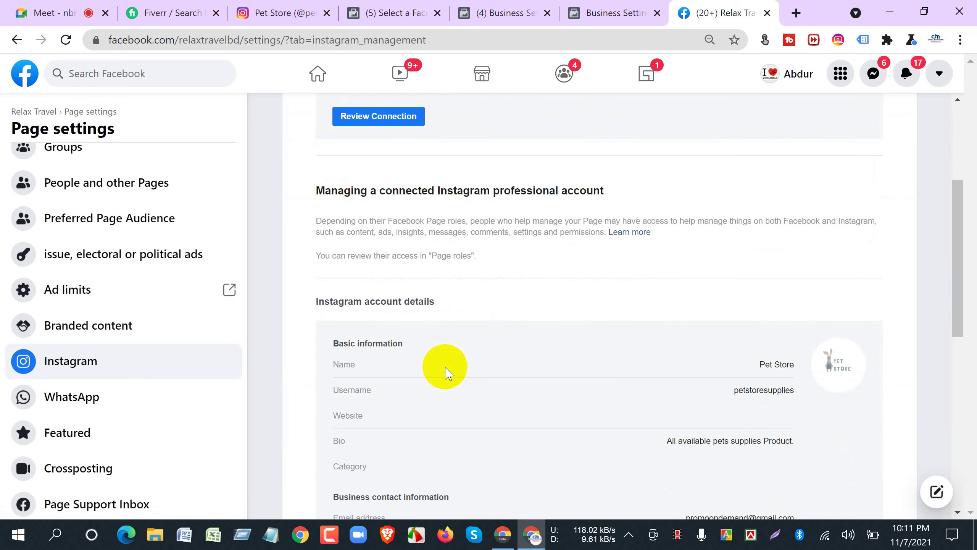
{"action": "scroll", "coordinate": [461, 416], "scroll_direction": "up", "scroll_amount": 15}
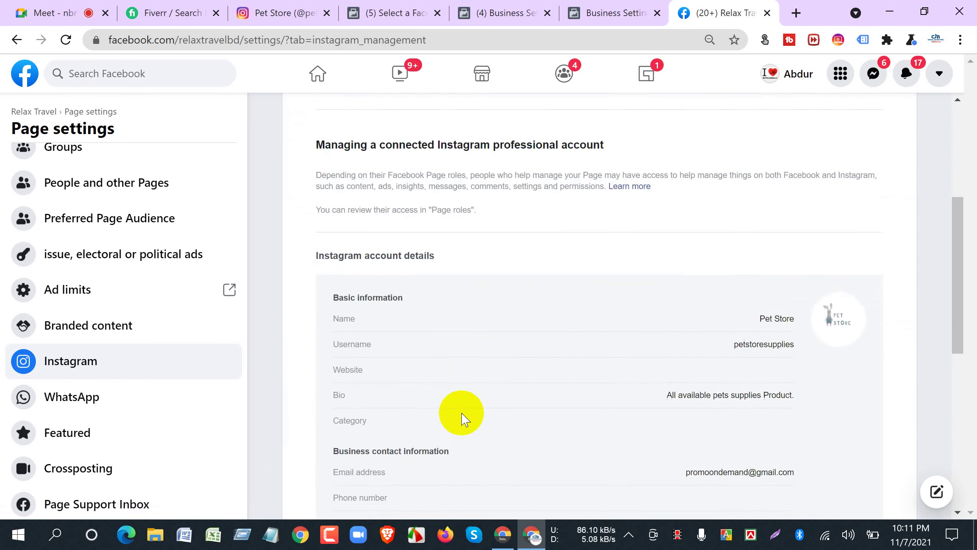
{"action": "left_click_drag", "start_coordinate": [334, 272], "coordinate": [545, 280]}
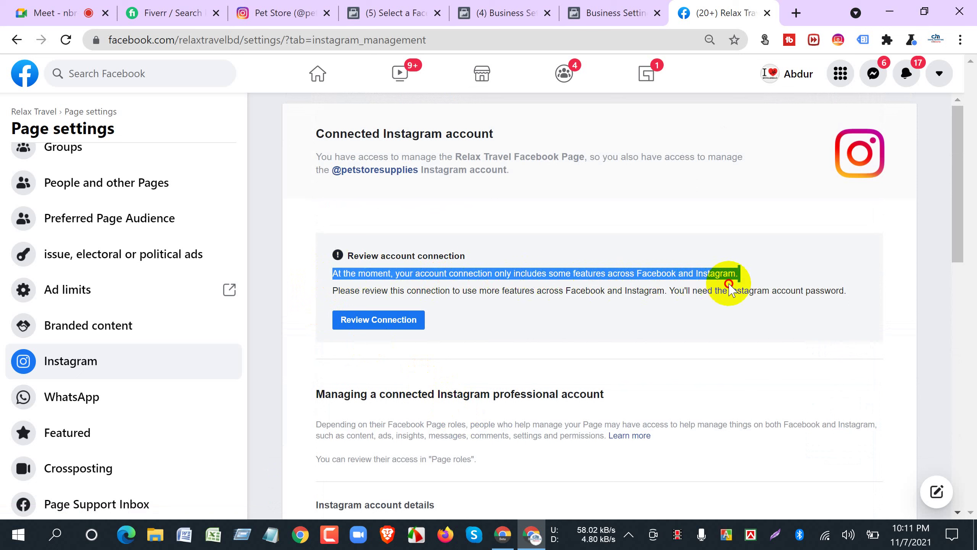
{"action": "scroll", "coordinate": [456, 400], "scroll_direction": "down", "scroll_amount": 3}
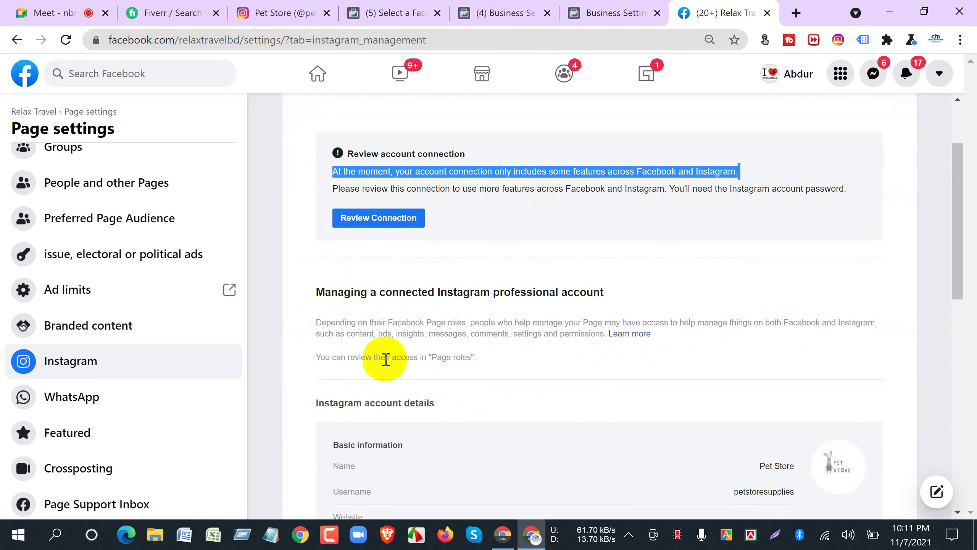
{"action": "left_click_drag", "start_coordinate": [321, 356], "coordinate": [479, 360]}
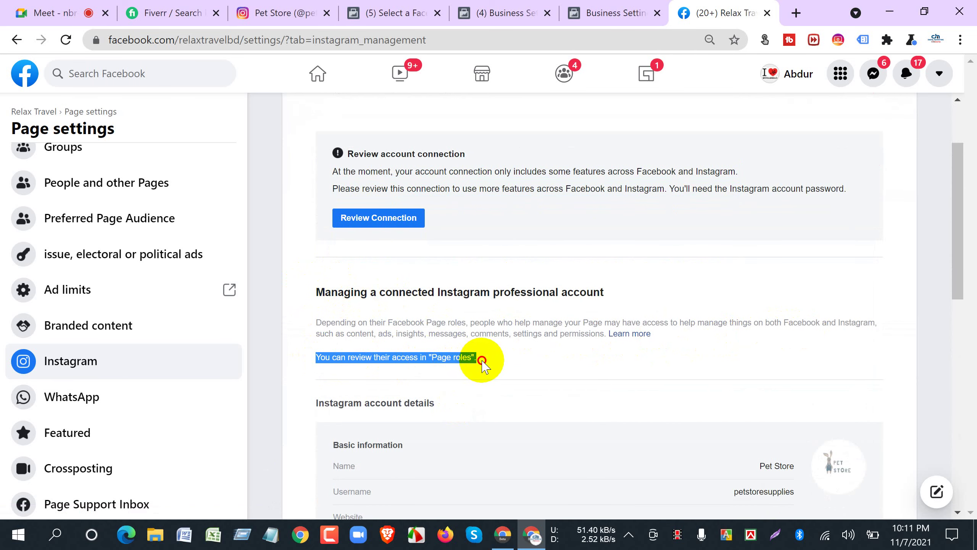
{"action": "left_click", "coordinate": [479, 404]}
Go through the connection review up to the confirmation page, read the help for an unknown password, and close the review without confirming.
{"action": "left_click", "coordinate": [361, 219]}
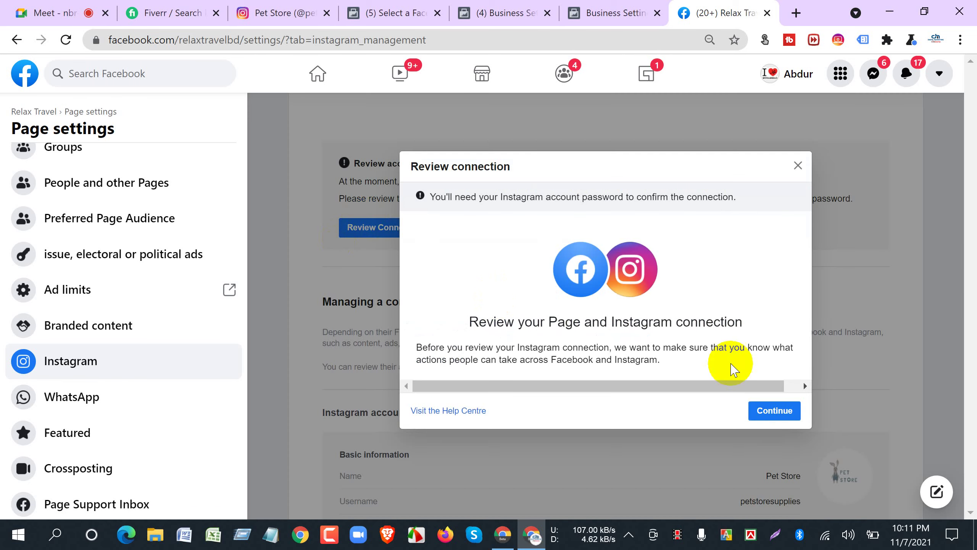
{"action": "left_click", "coordinate": [774, 409]}
{"action": "scroll", "coordinate": [719, 423], "scroll_direction": "down", "scroll_amount": 2}
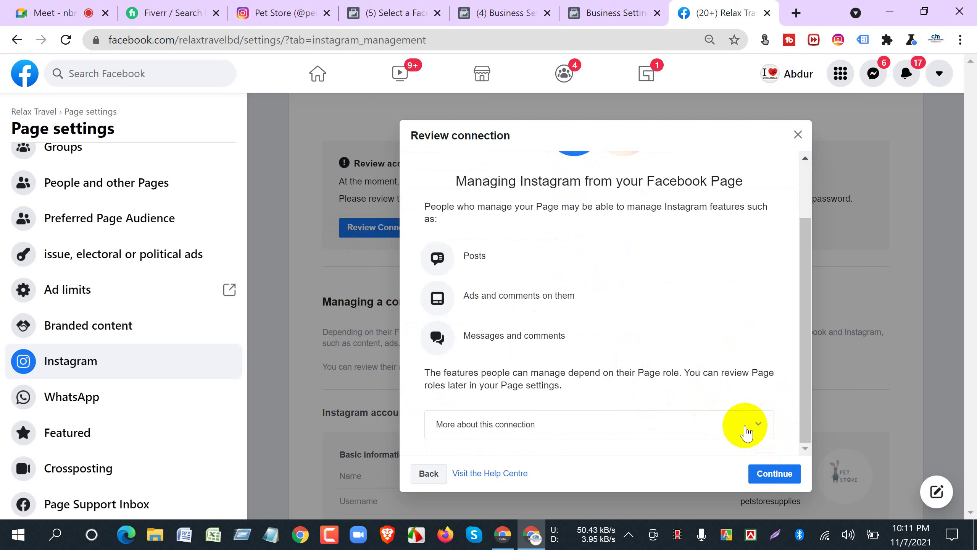
{"action": "scroll", "coordinate": [578, 371], "scroll_direction": "down", "scroll_amount": 4}
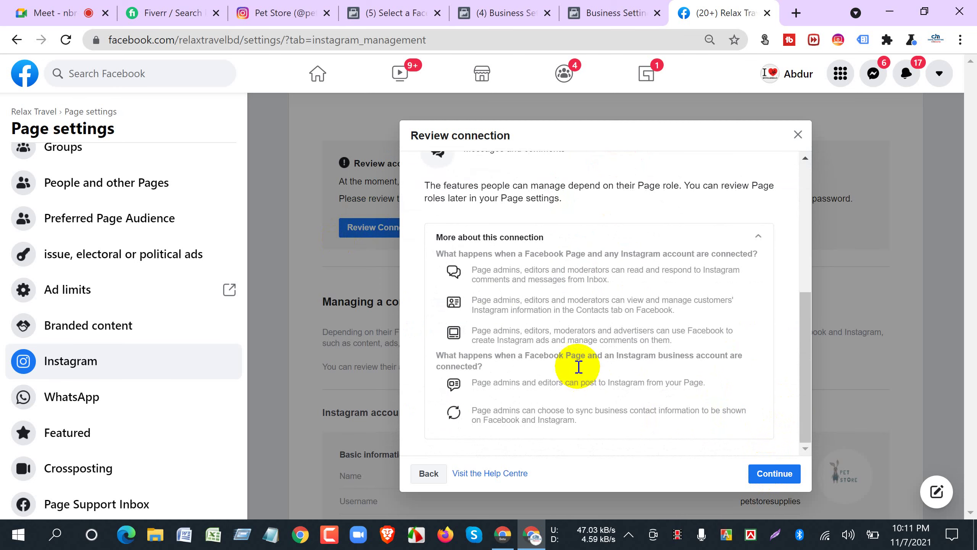
{"action": "left_click", "coordinate": [794, 489]}
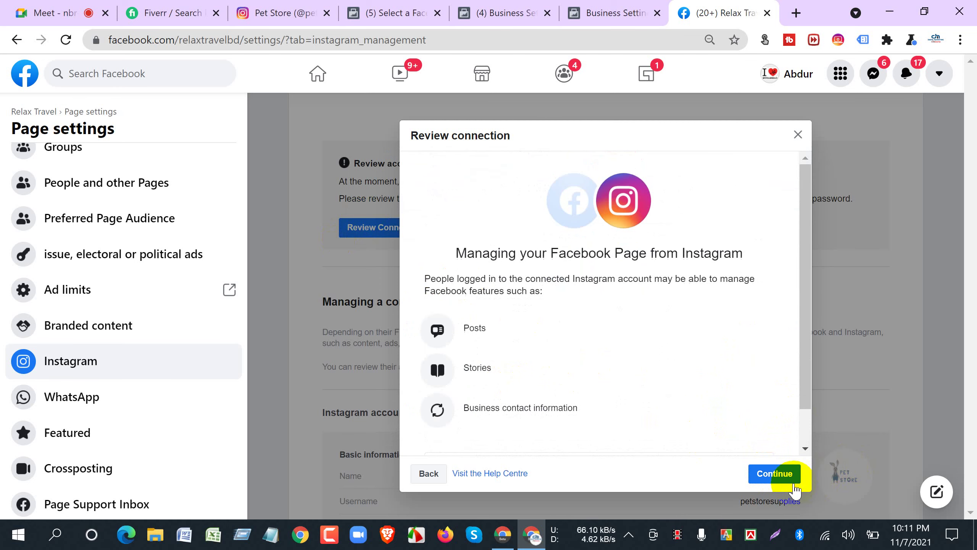
{"action": "scroll", "coordinate": [606, 377], "scroll_direction": "down", "scroll_amount": 2}
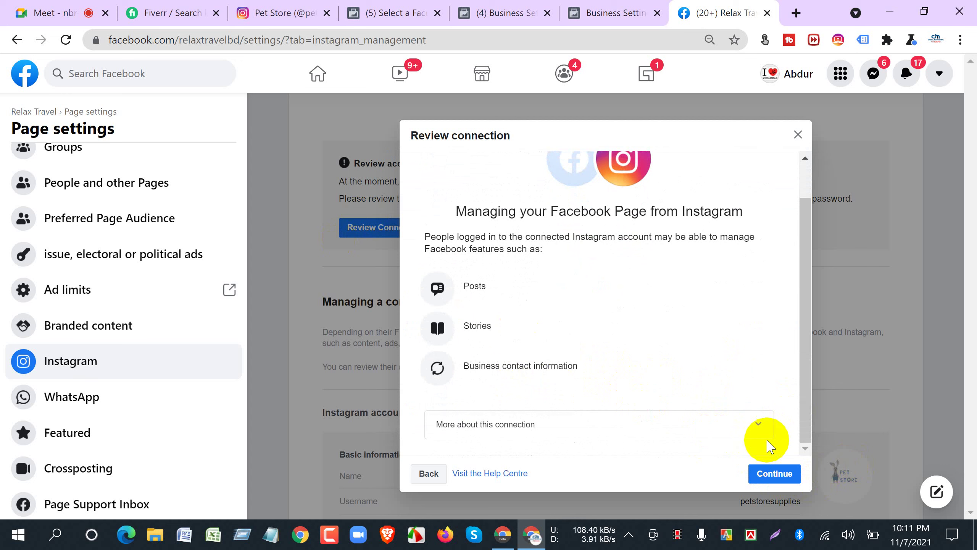
{"action": "left_click", "coordinate": [773, 481]}
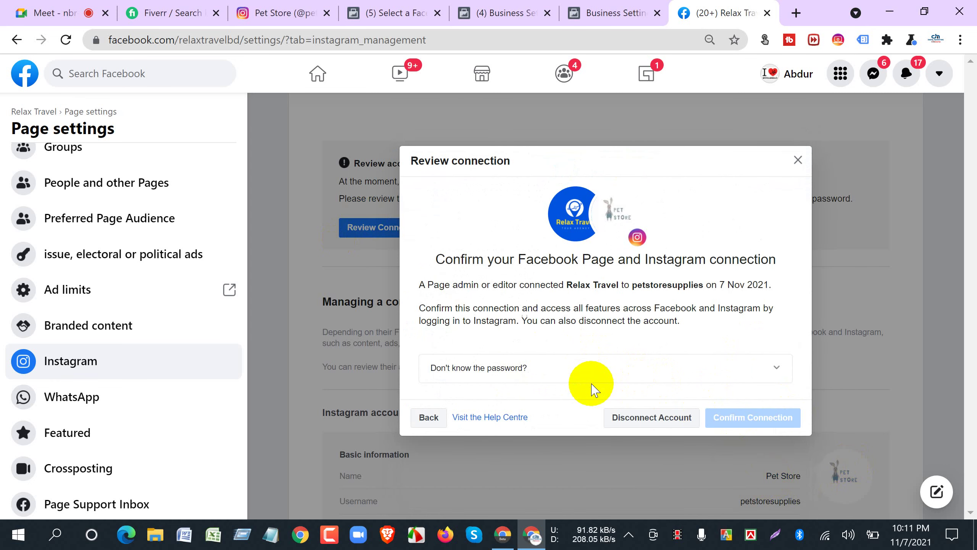
{"action": "left_click", "coordinate": [561, 375]}
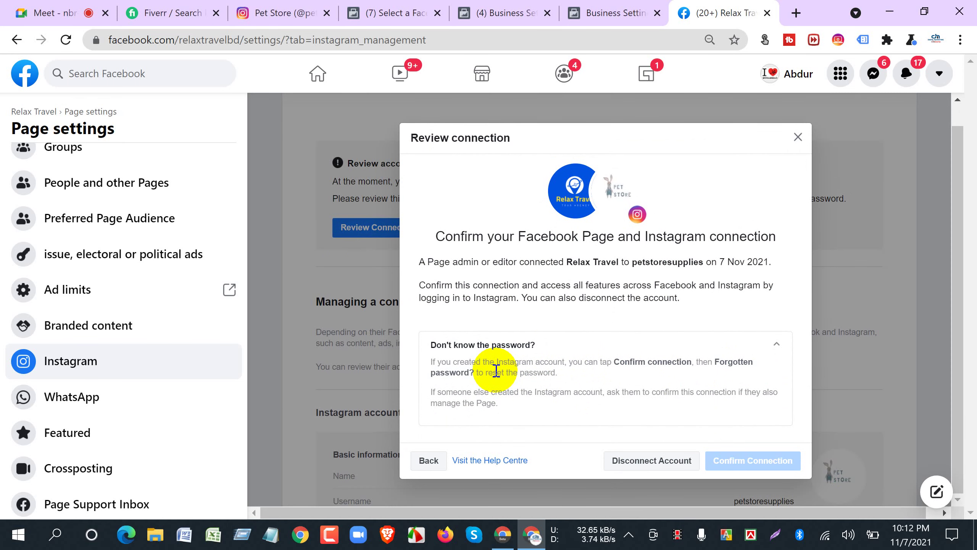
{"action": "left_click", "coordinate": [600, 384]}
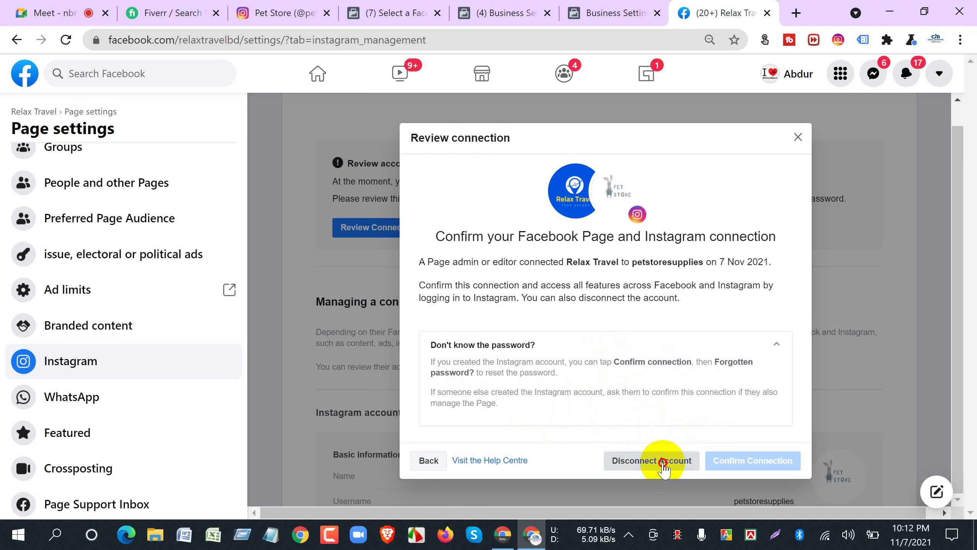
{"action": "left_click", "coordinate": [796, 139]}
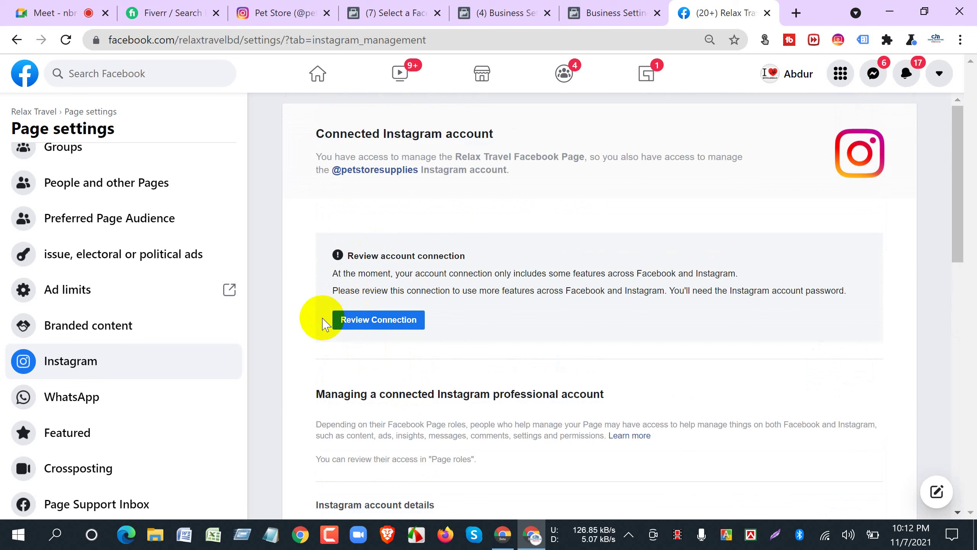
Look over the connected account's details, disconnect the petstoresupplies Instagram account from the Relax Travel Page and confirm the disconnection.
{"action": "left_click", "coordinate": [452, 332]}
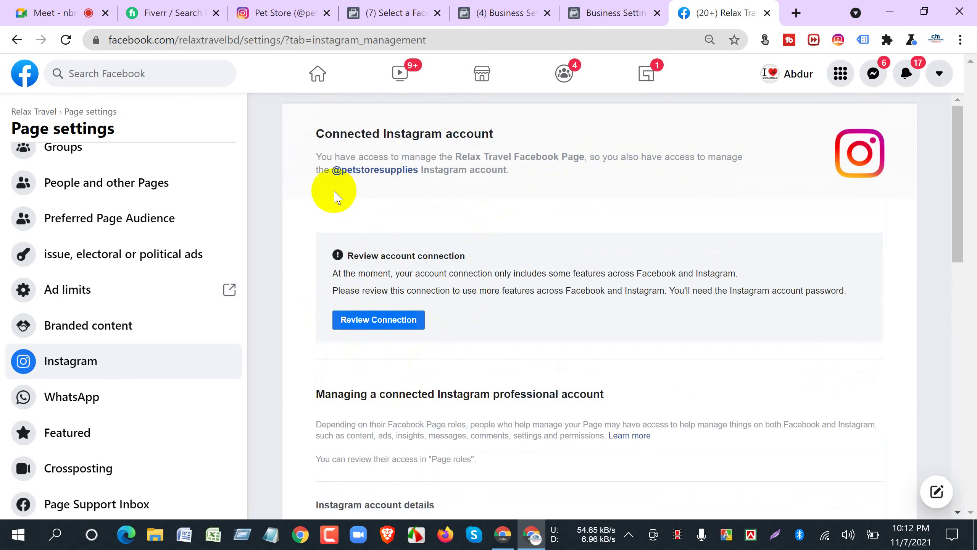
{"action": "scroll", "coordinate": [393, 384], "scroll_direction": "down", "scroll_amount": 15}
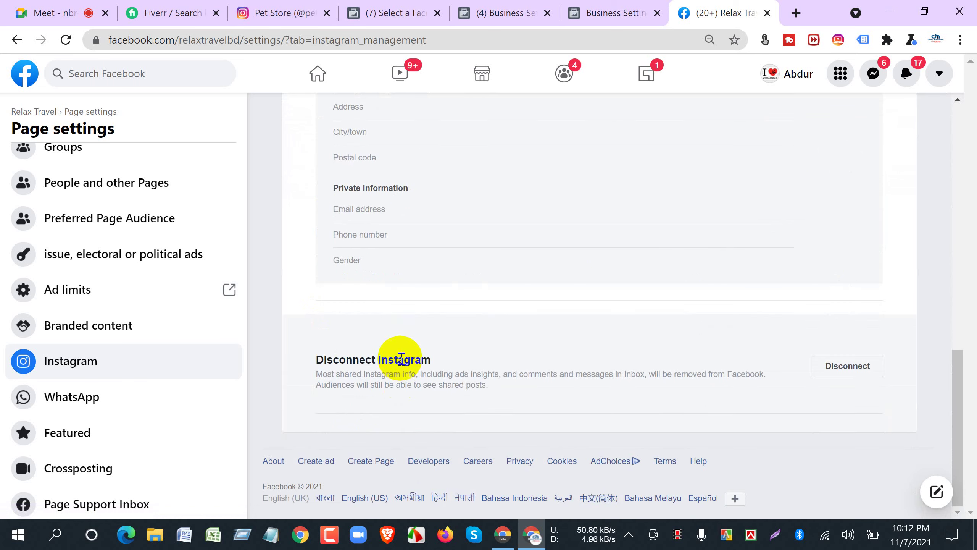
{"action": "scroll", "coordinate": [399, 355], "scroll_direction": "up", "scroll_amount": 7}
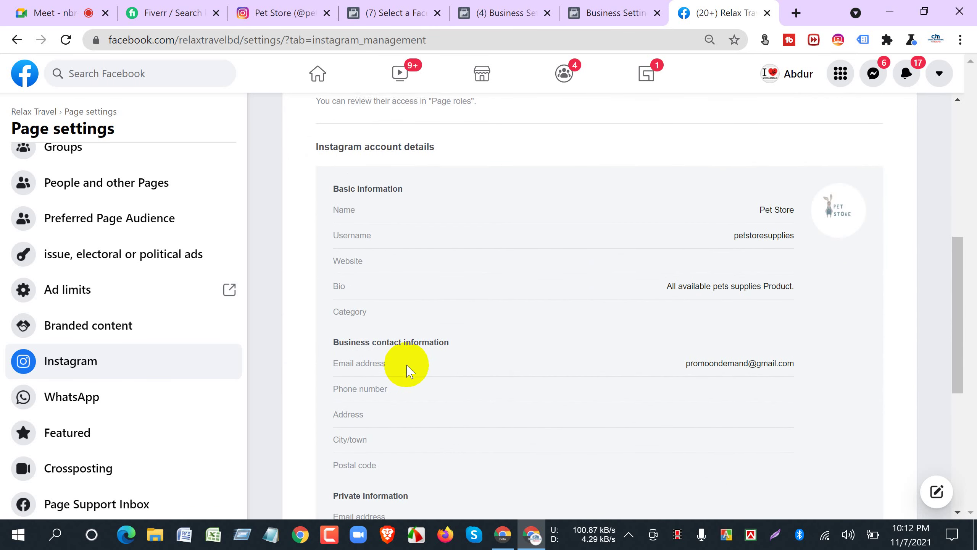
{"action": "scroll", "coordinate": [402, 365], "scroll_direction": "up", "scroll_amount": 2}
{"action": "scroll", "coordinate": [390, 397], "scroll_direction": "up", "scroll_amount": 4}
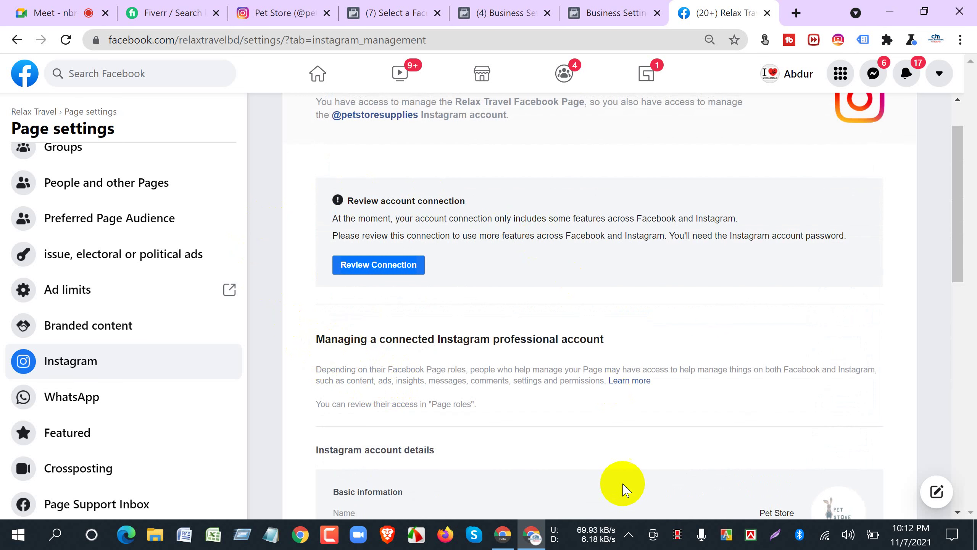
{"action": "scroll", "coordinate": [621, 485], "scroll_direction": "down", "scroll_amount": 12}
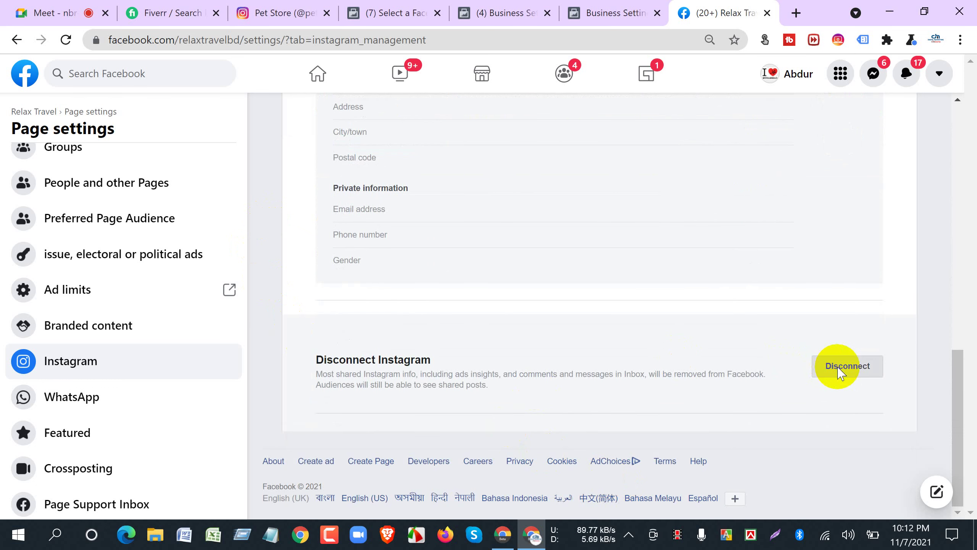
{"action": "left_click", "coordinate": [839, 373]}
{"action": "left_click", "coordinate": [713, 283]}
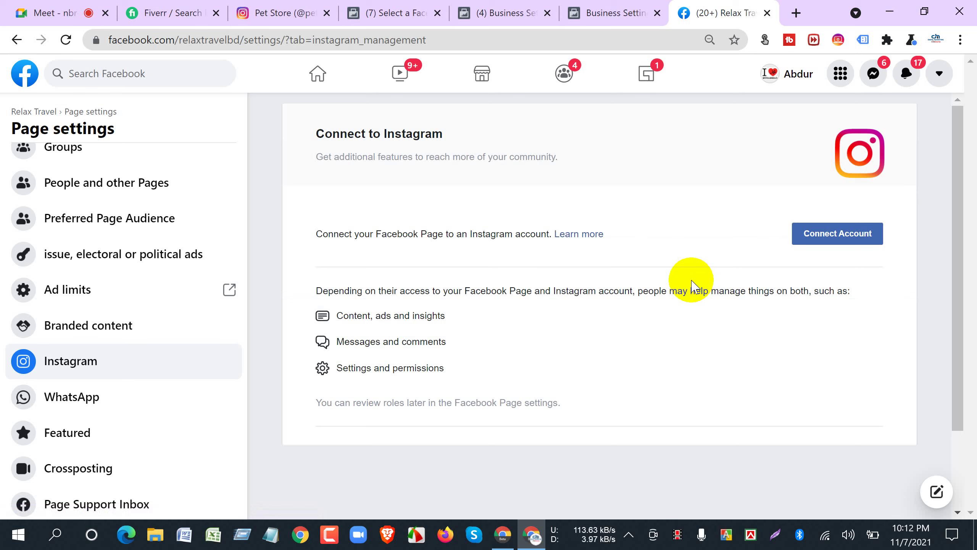
{"action": "left_click", "coordinate": [272, 12]}
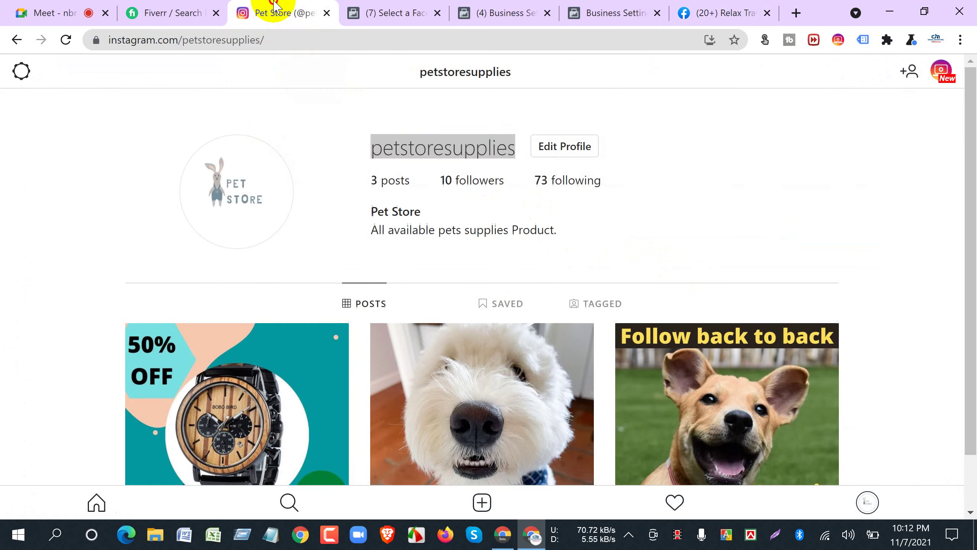
{"action": "left_click", "coordinate": [315, 184]}
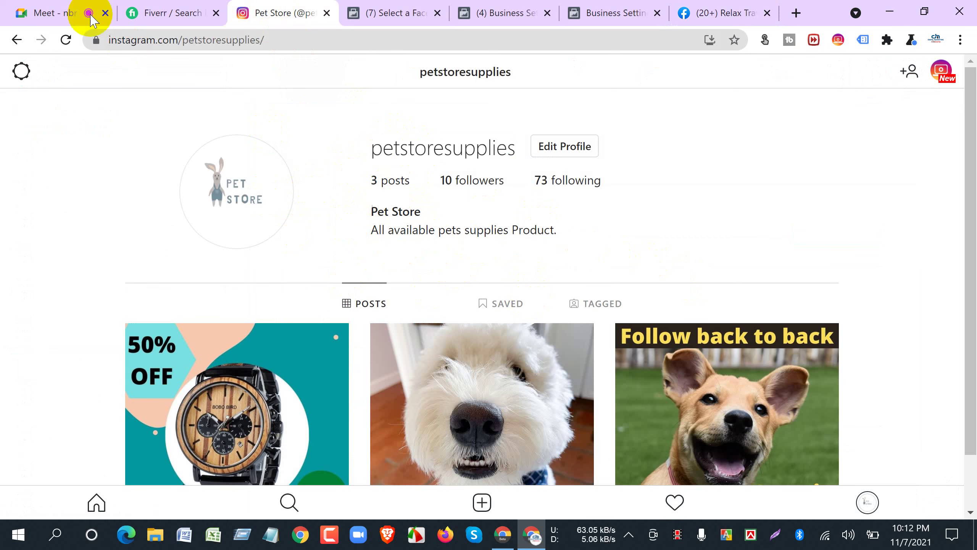
{"action": "left_click", "coordinate": [73, 13]}
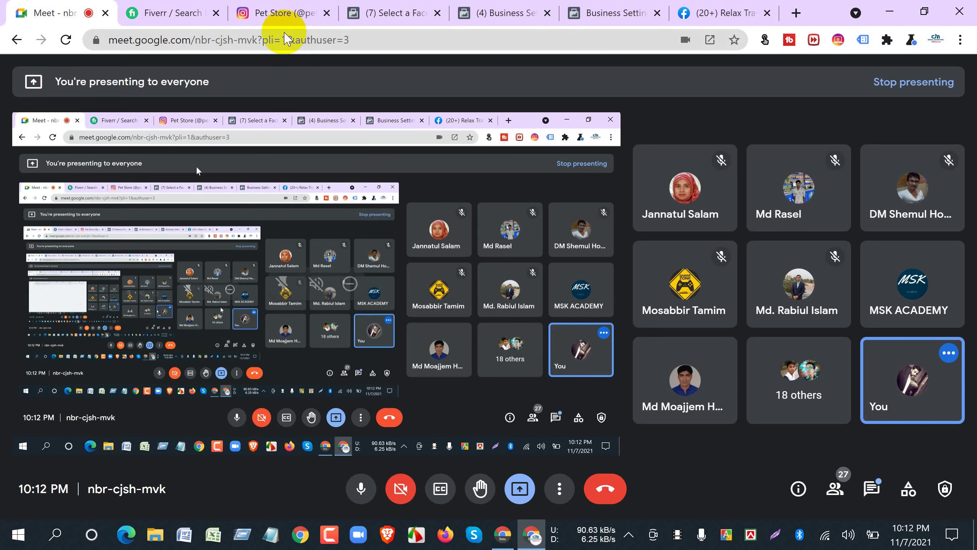
{"action": "left_click", "coordinate": [283, 13]}
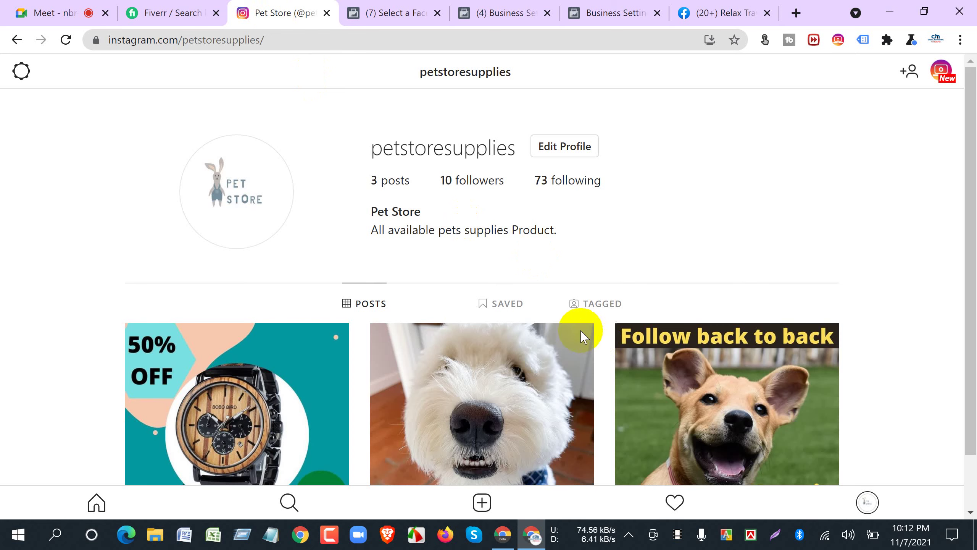
Open the Instagram accounts section in the business settings of Ayat Online Shop BD.
{"action": "left_click", "coordinate": [399, 15]}
{"action": "left_click", "coordinate": [499, 13]}
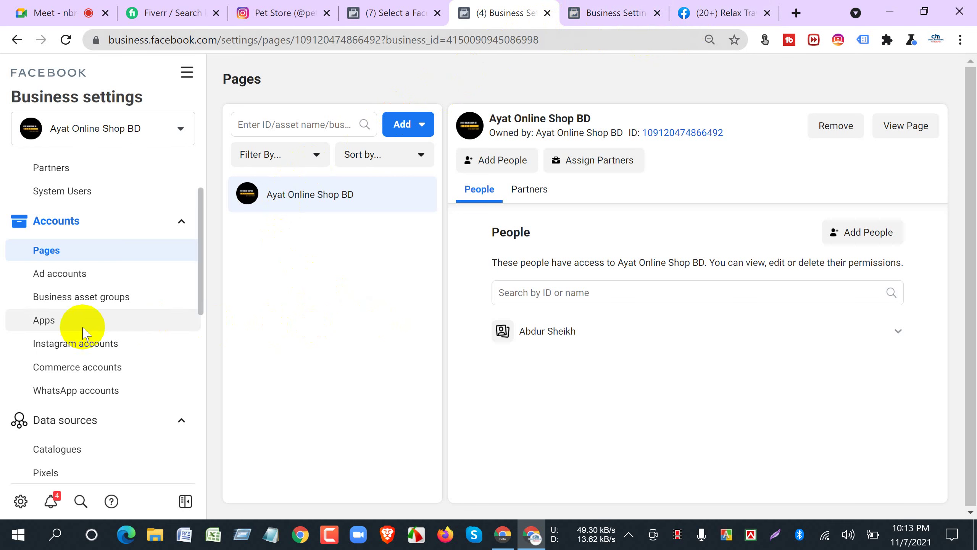
{"action": "scroll", "coordinate": [66, 279], "scroll_direction": "down", "scroll_amount": 5}
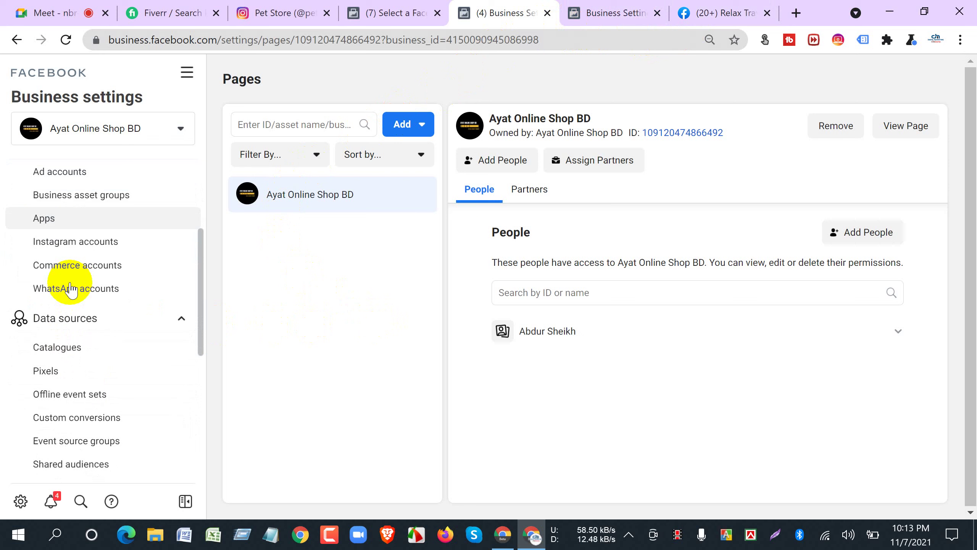
{"action": "scroll", "coordinate": [88, 335], "scroll_direction": "up", "scroll_amount": 5}
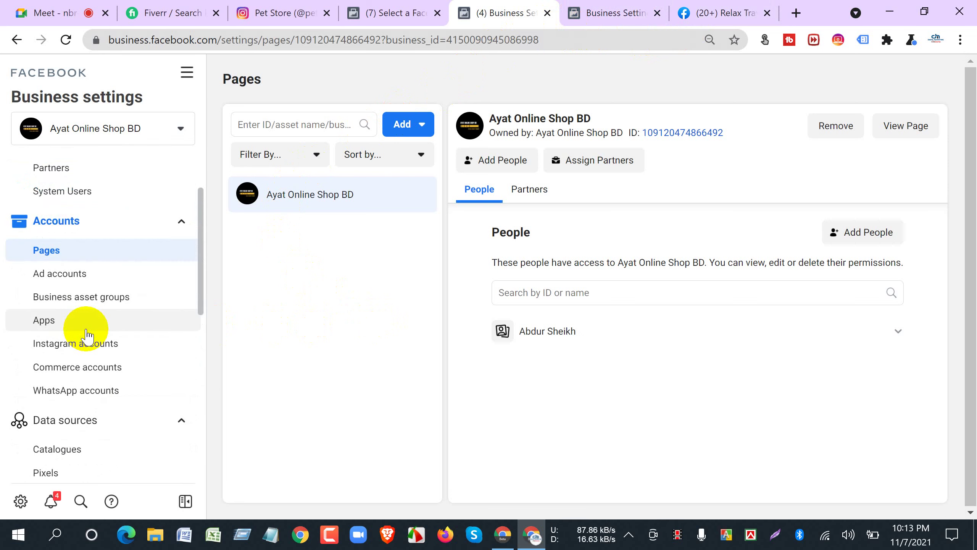
{"action": "scroll", "coordinate": [86, 334], "scroll_direction": "up", "scroll_amount": 2}
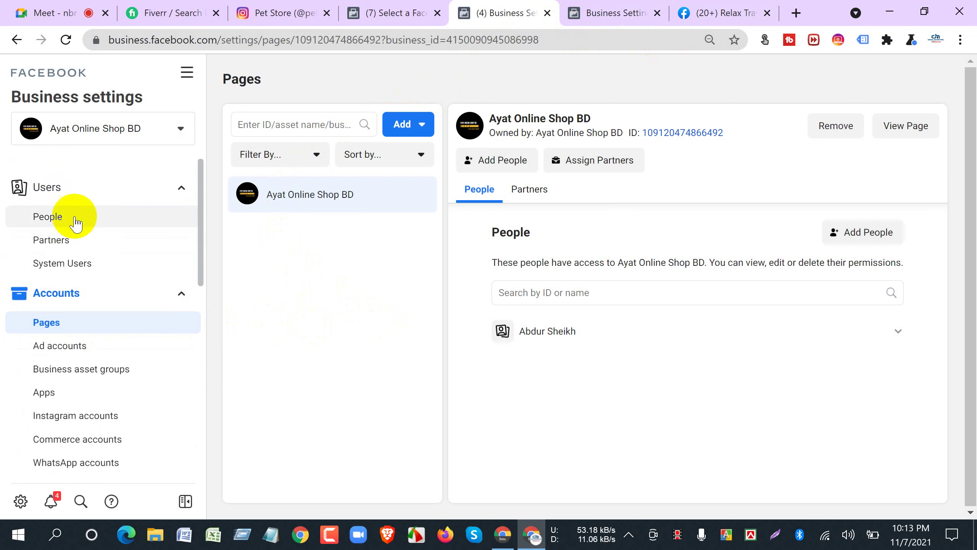
{"action": "left_click", "coordinate": [81, 415]}
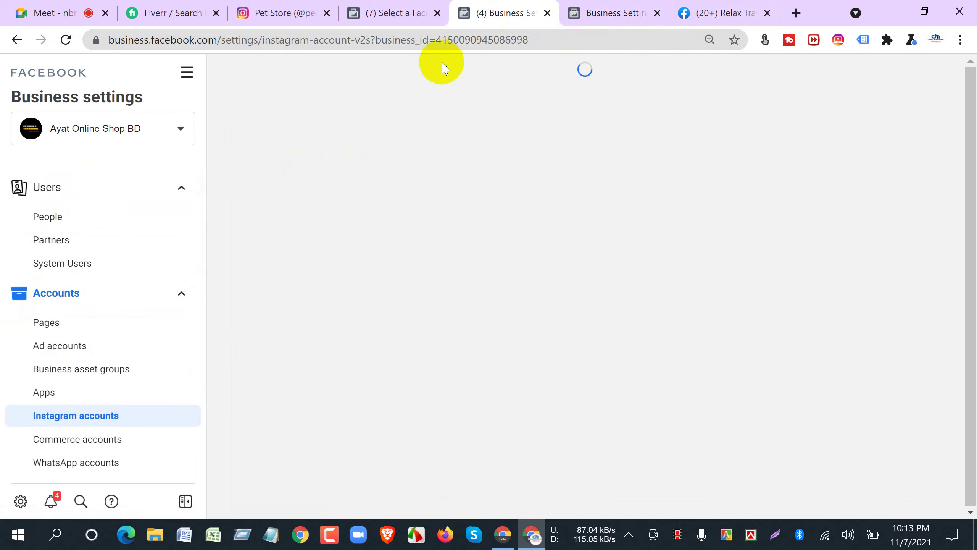
Close the second Business Settings page and look over the posts on the petstoresupplies Instagram profile.
{"action": "left_click", "coordinate": [604, 16]}
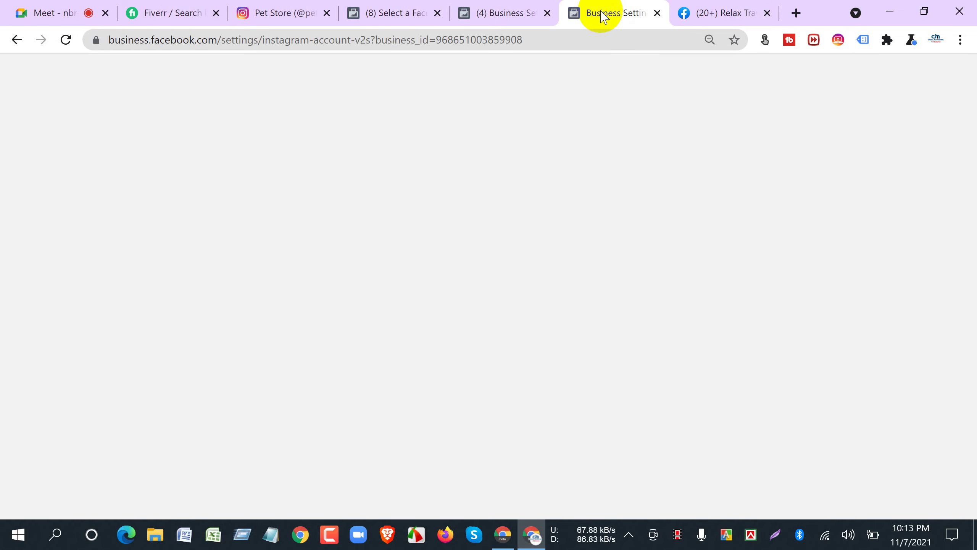
{"action": "left_click", "coordinate": [655, 13]}
{"action": "left_click", "coordinate": [313, 13]}
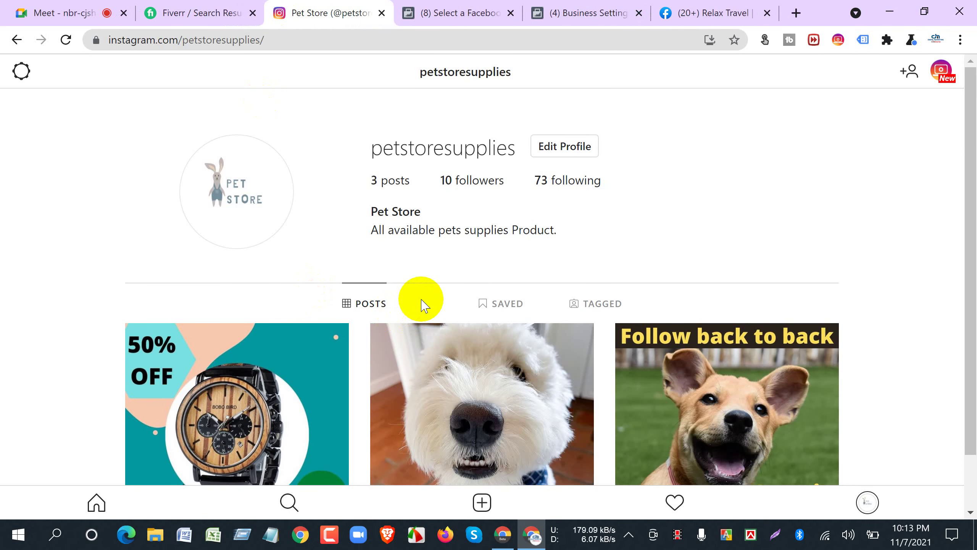
{"action": "scroll", "coordinate": [421, 304], "scroll_direction": "down", "scroll_amount": 2}
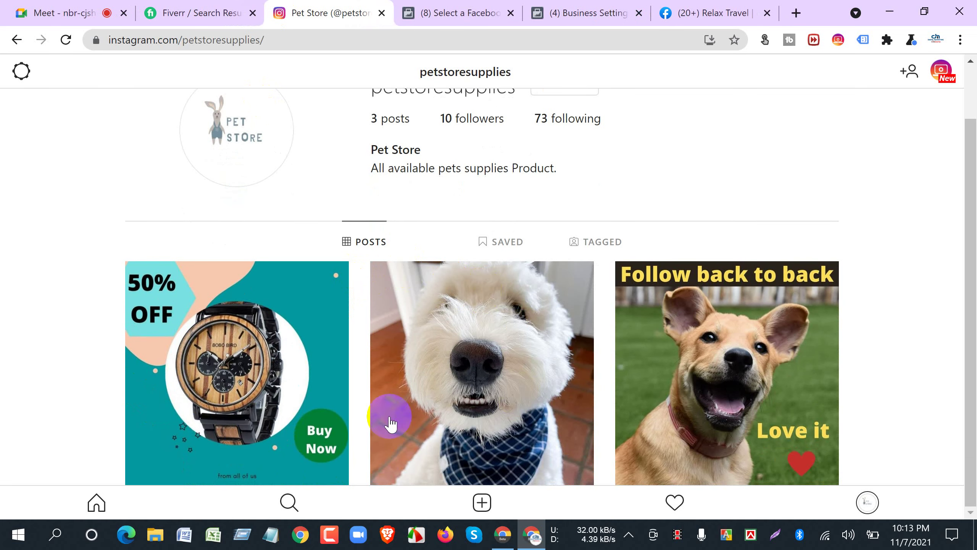
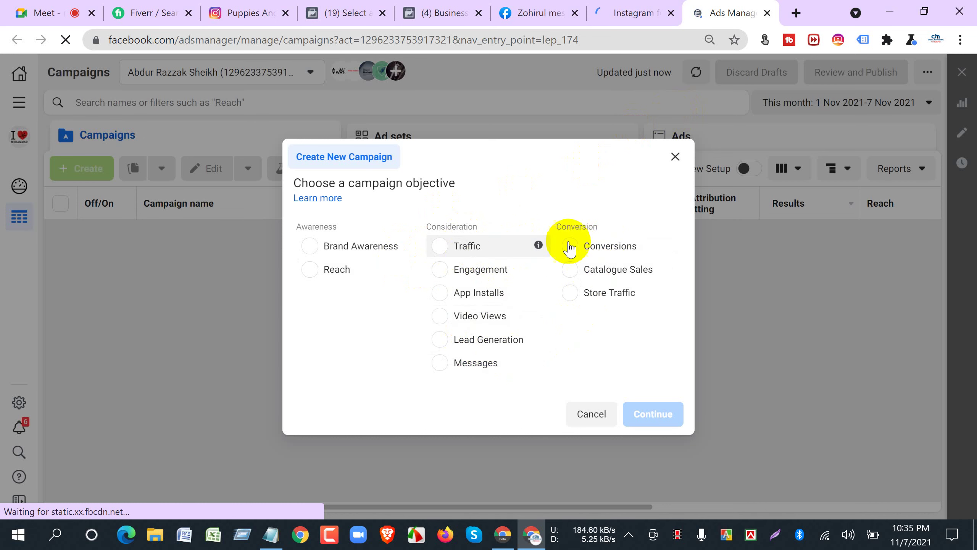
Look over the campaign objectives in Ads Manager, and close the Instagram page still loading and the Ads Manager page.
{"action": "left_click_drag", "start_coordinate": [572, 259], "coordinate": [599, 302]}
{"action": "left_click", "coordinate": [498, 171]}
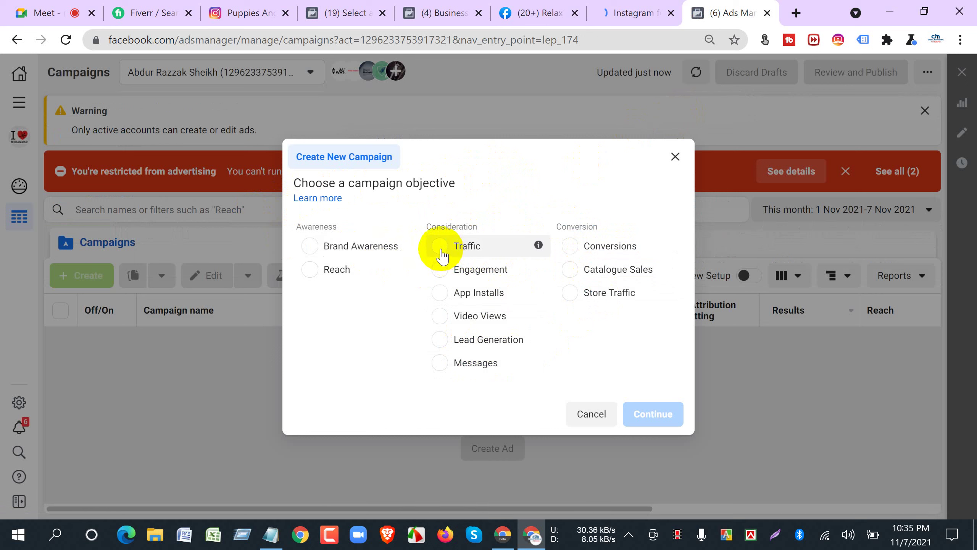
{"action": "left_click", "coordinate": [714, 203]}
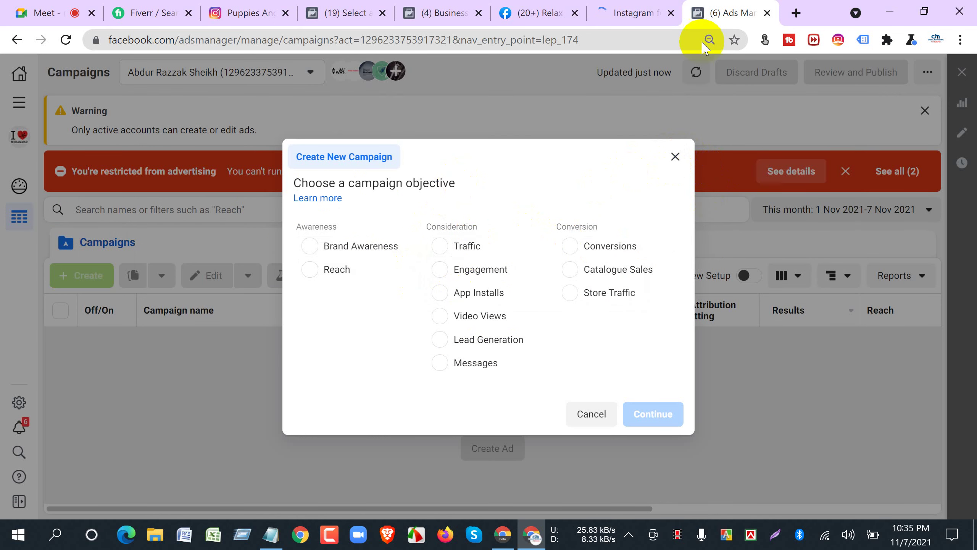
{"action": "left_click", "coordinate": [671, 13]}
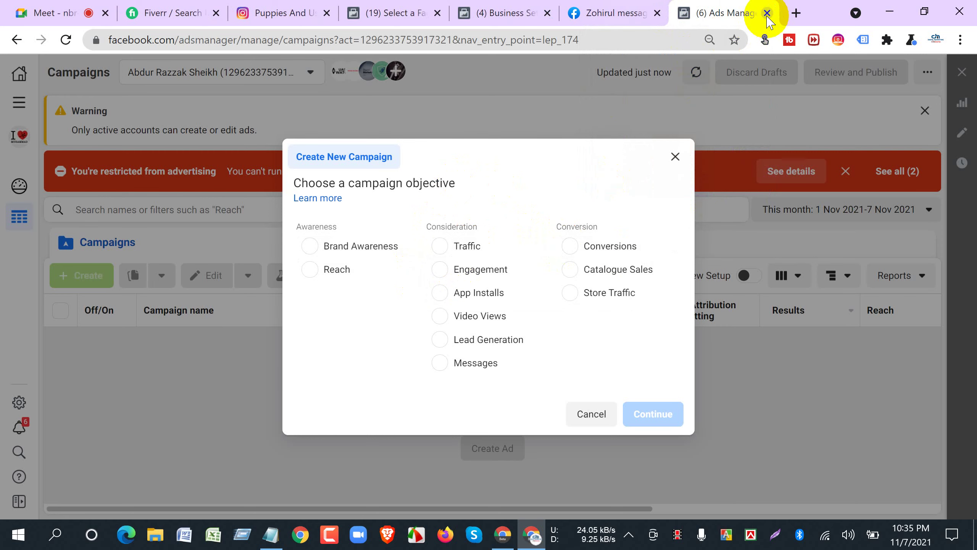
{"action": "left_click", "coordinate": [766, 13]}
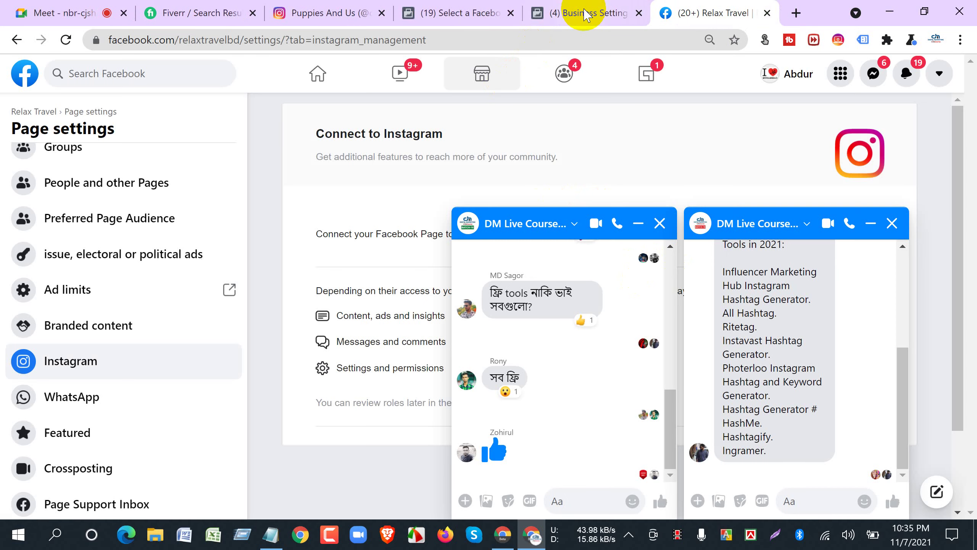
Check the business's Instagram accounts section and close both DM Live Course chat windows on the Relax Travel Page settings.
{"action": "left_click", "coordinate": [584, 14]}
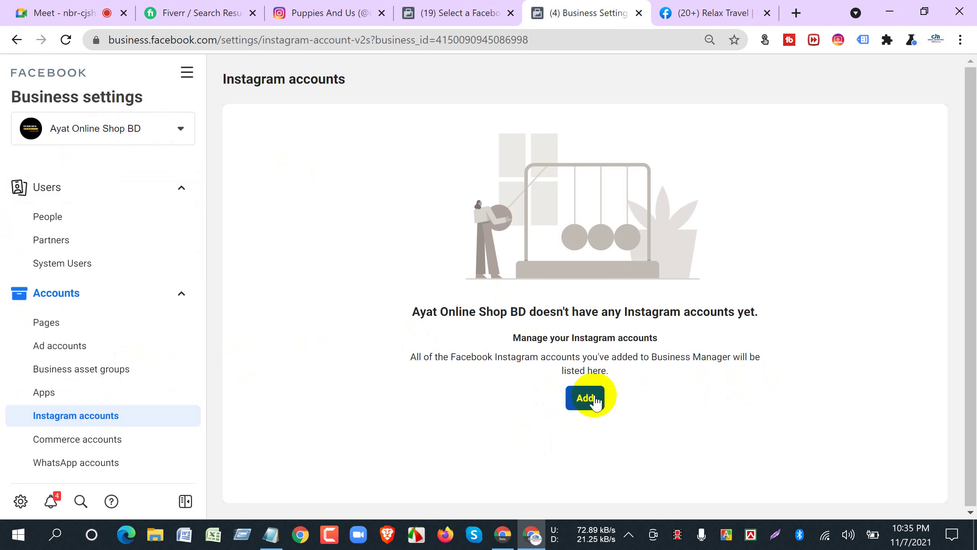
{"action": "left_click", "coordinate": [695, 15]}
{"action": "left_click", "coordinate": [654, 222]}
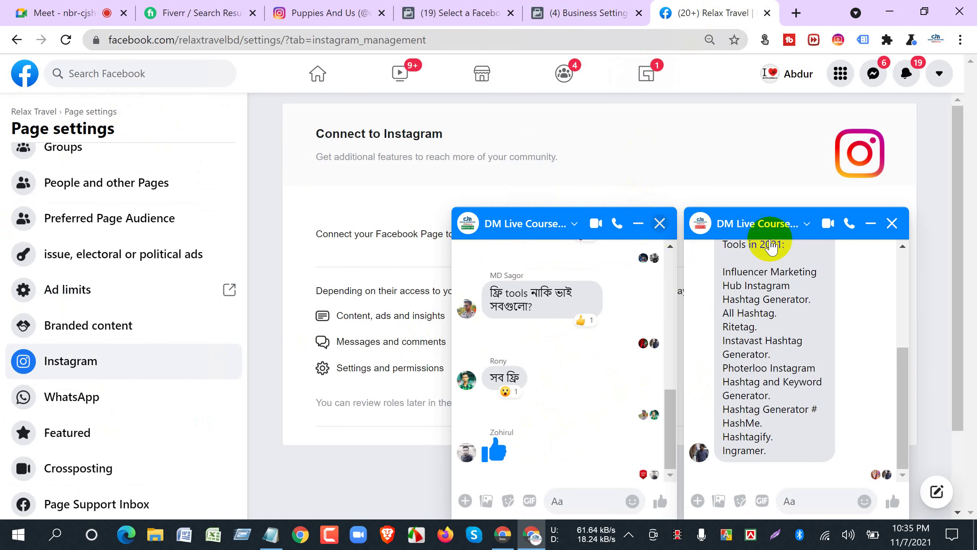
{"action": "left_click", "coordinate": [892, 223]}
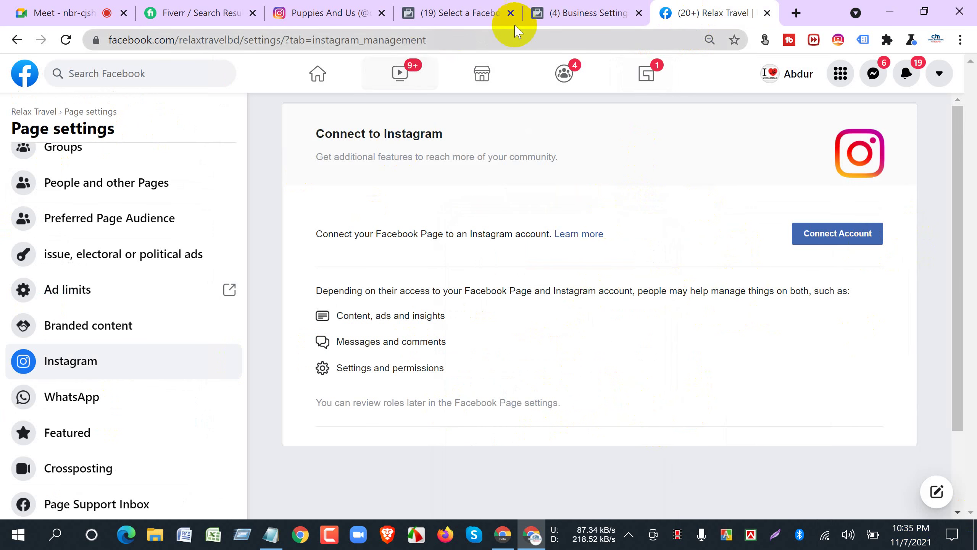
Go to your own Instagram profile from the dogs.lovers page and copy the username petstoresupplies.
{"action": "left_click", "coordinate": [573, 12]}
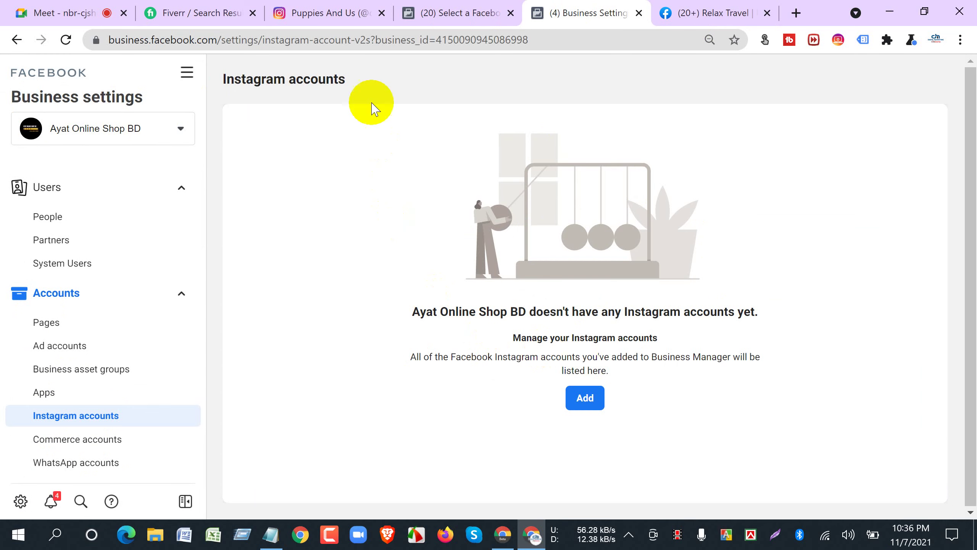
{"action": "left_click", "coordinate": [311, 16]}
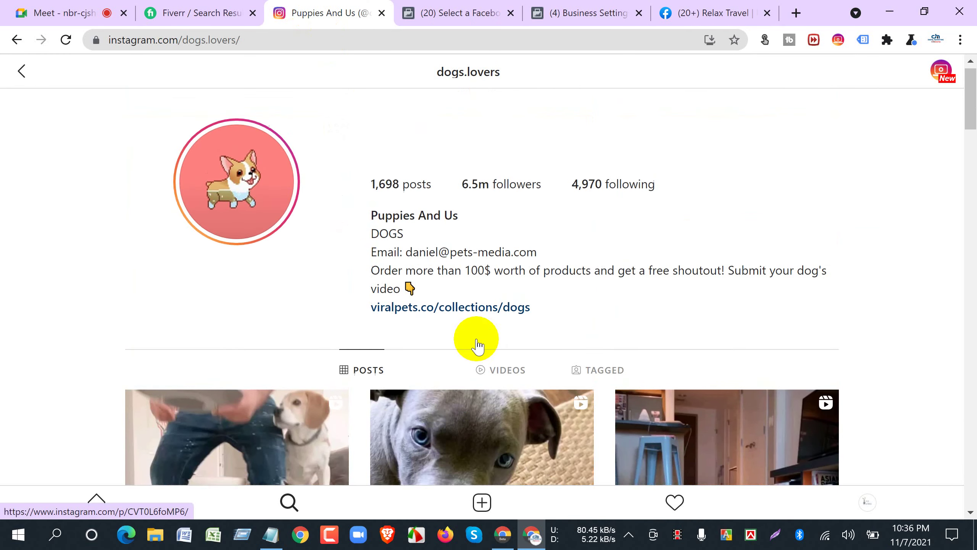
{"action": "left_click", "coordinate": [867, 504]}
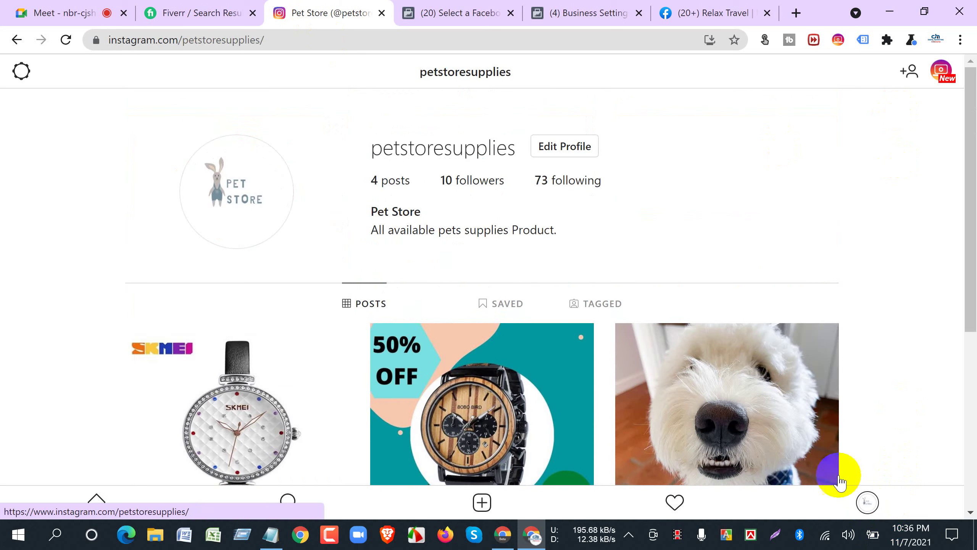
{"action": "left_click_drag", "start_coordinate": [371, 149], "coordinate": [514, 150]}
{"action": "right_click", "coordinate": [477, 148]}
{"action": "left_click", "coordinate": [500, 157]}
Start adding an Instagram account to Ayat Online Shop BD in Business Settings and proceed to the Instagram login.
{"action": "left_click", "coordinate": [621, 21]}
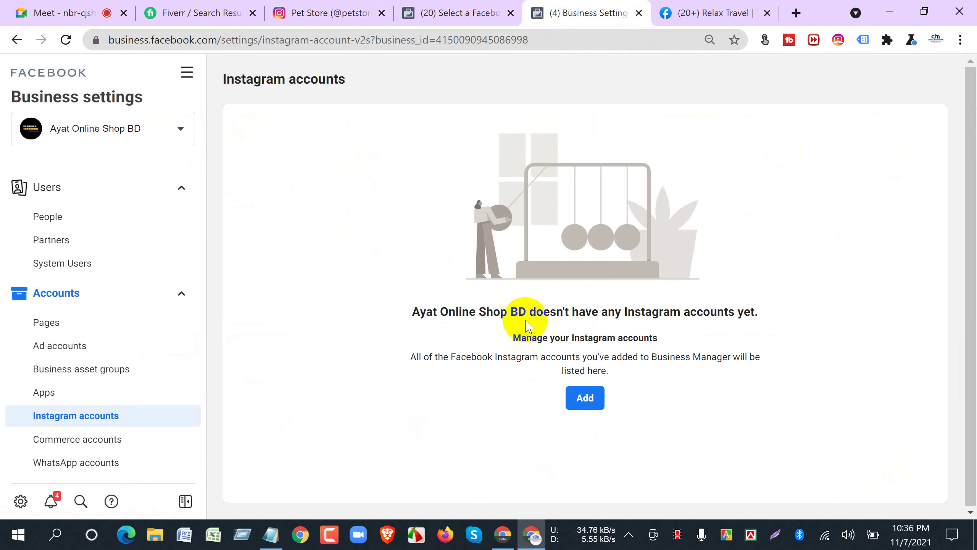
{"action": "left_click", "coordinate": [593, 408]}
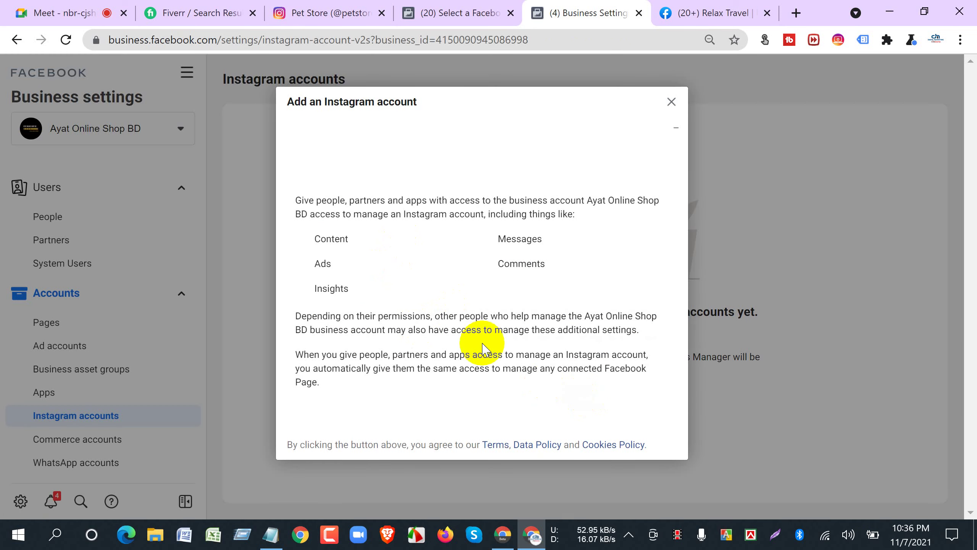
{"action": "scroll", "coordinate": [492, 369], "scroll_direction": "down", "scroll_amount": 1}
{"action": "left_click", "coordinate": [456, 381]}
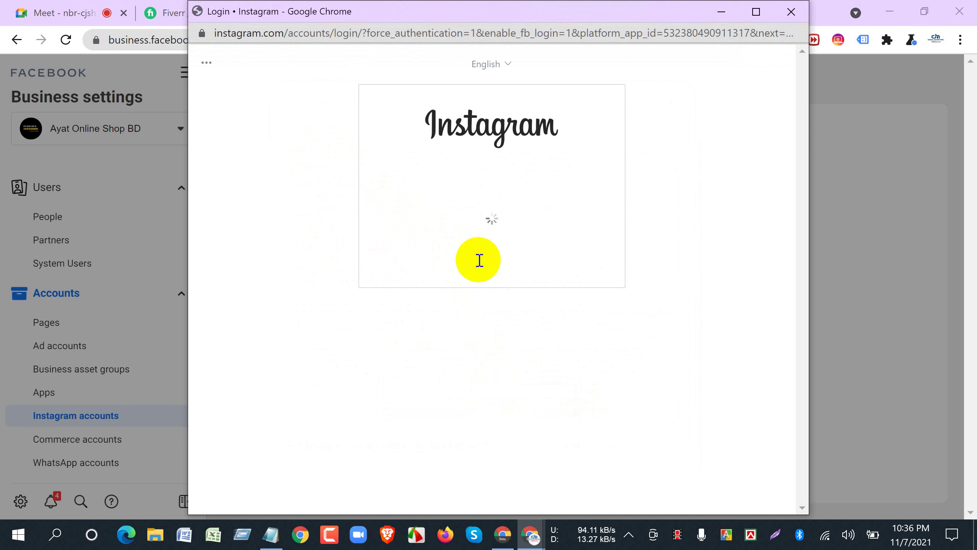
Try to log in to Instagram with the copied username petstoresupplies and the account password, and dismiss the dialog that follows.
{"action": "right_click", "coordinate": [436, 264]}
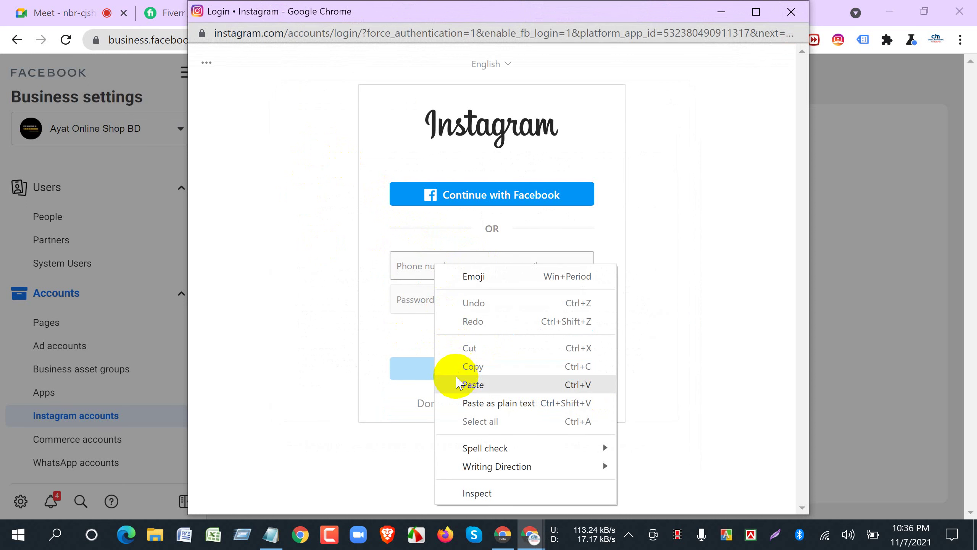
{"action": "left_click", "coordinate": [473, 384]}
{"action": "left_click", "coordinate": [415, 299]}
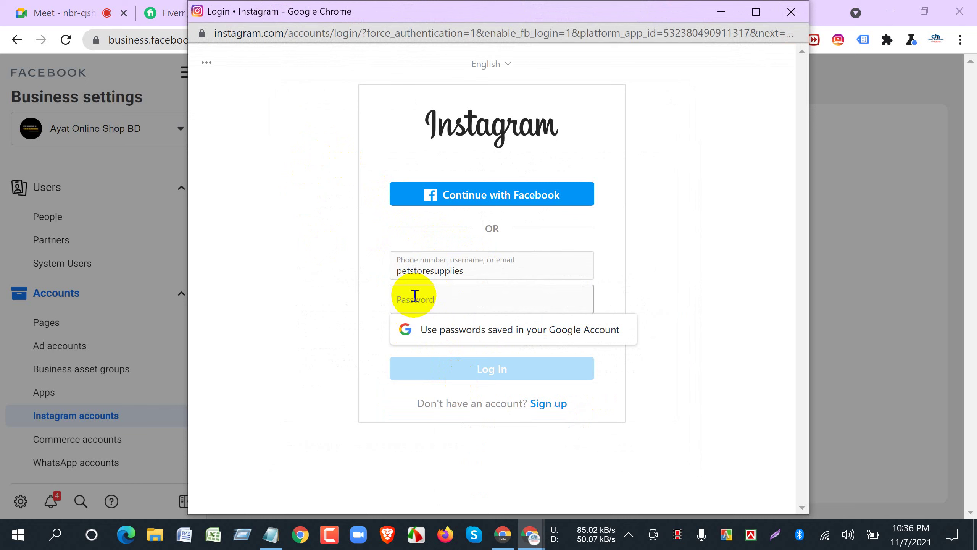
{"action": "type", "text": "••••••"}
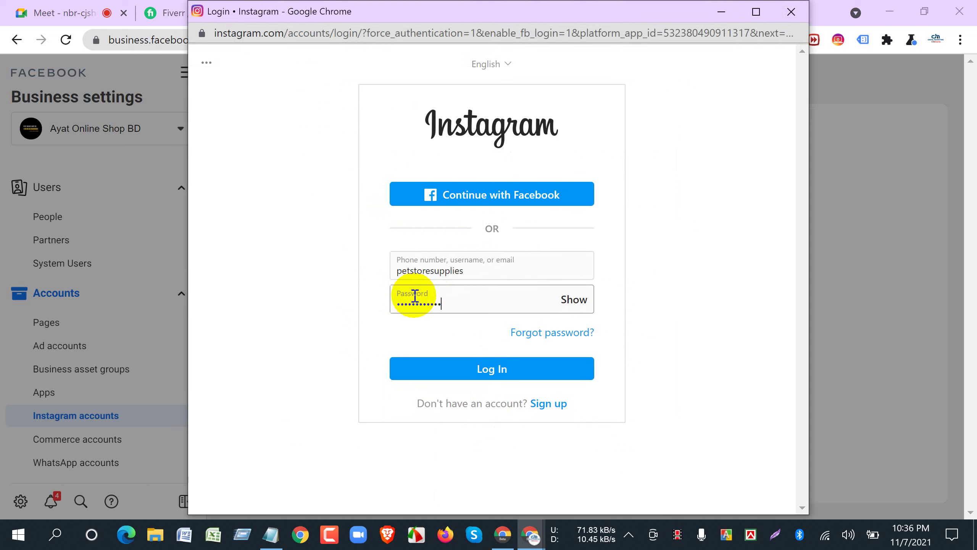
{"action": "left_click", "coordinate": [456, 378]}
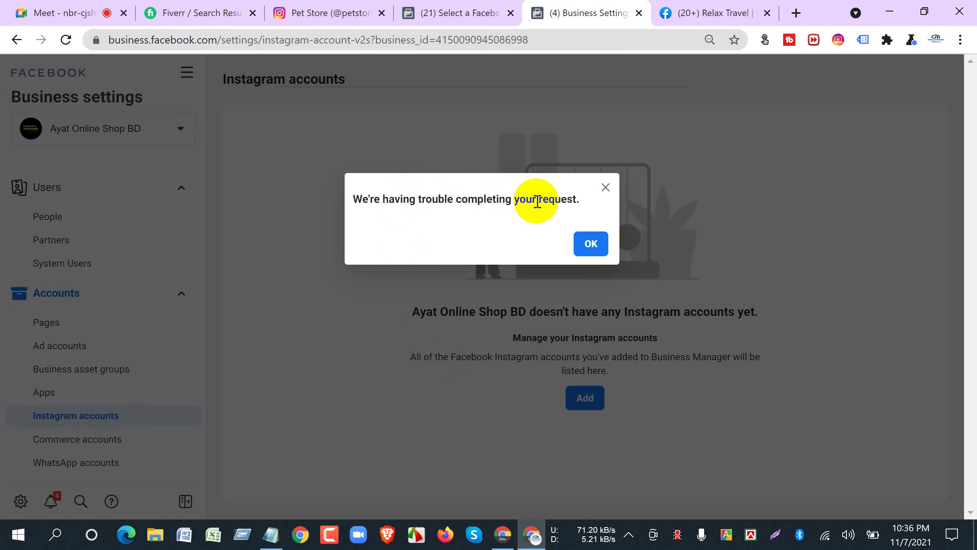
{"action": "left_click", "coordinate": [588, 246]}
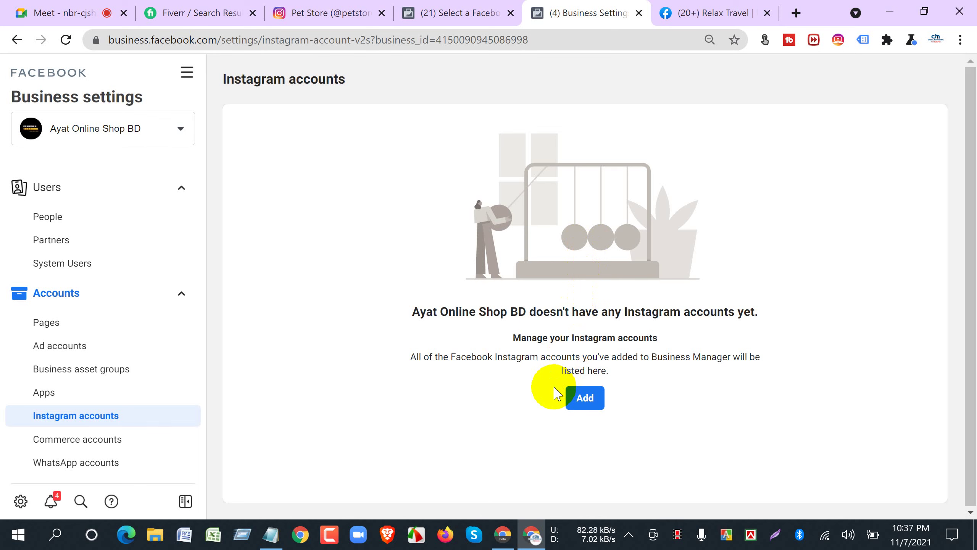
Leave the Relax Travel Page settings for the Facebook home feed and open the list of your own Pages.
{"action": "left_click", "coordinate": [704, 11]}
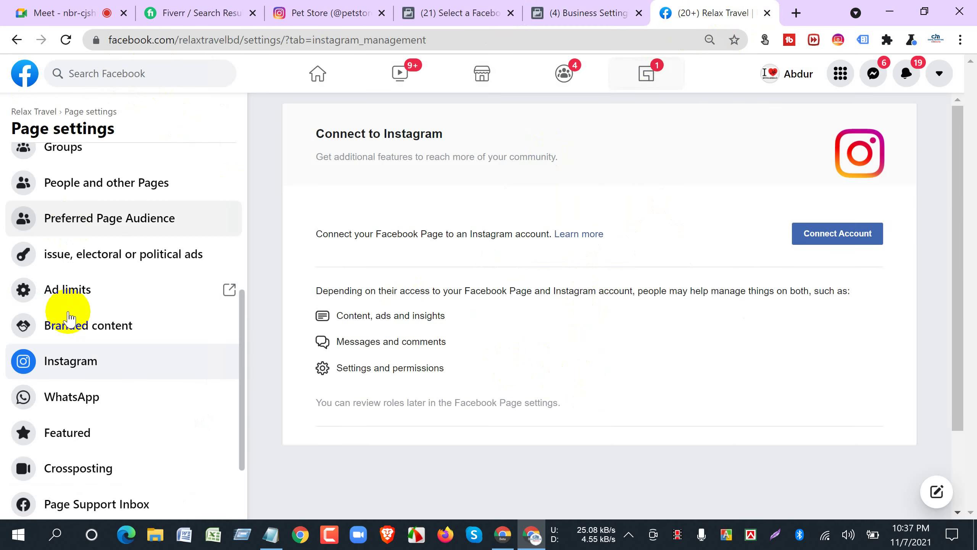
{"action": "scroll", "coordinate": [69, 277], "scroll_direction": "up", "scroll_amount": 8}
{"action": "left_click", "coordinate": [23, 76]}
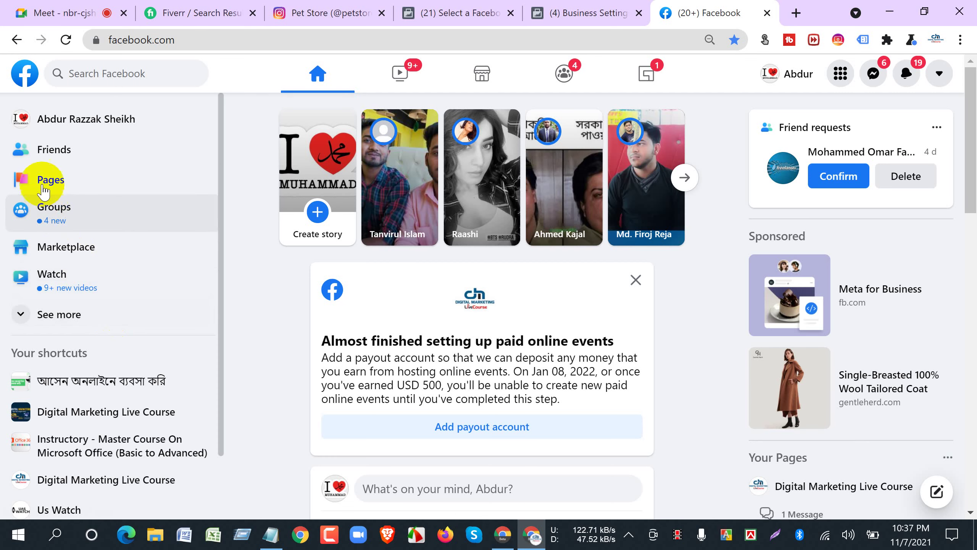
{"action": "left_click", "coordinate": [45, 186]}
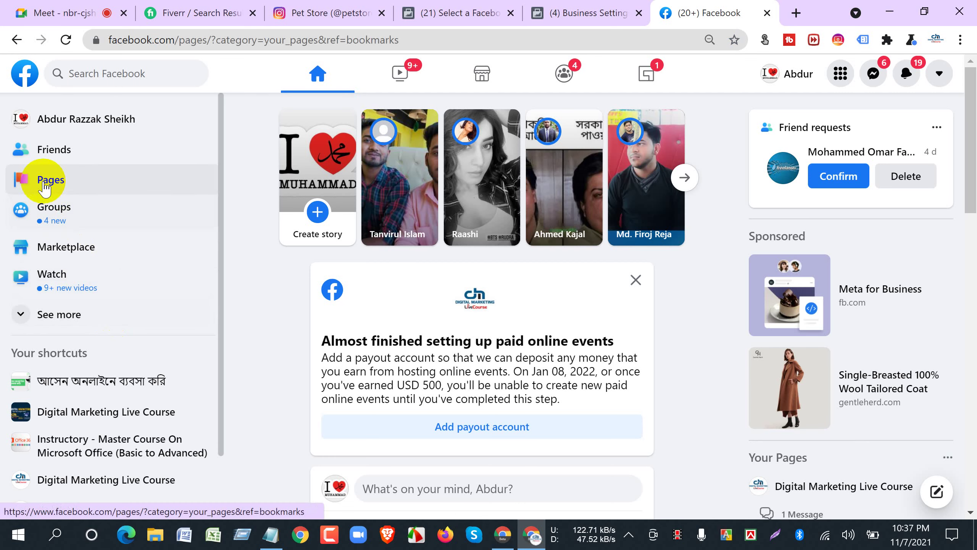
{"action": "left_click", "coordinate": [497, 442]}
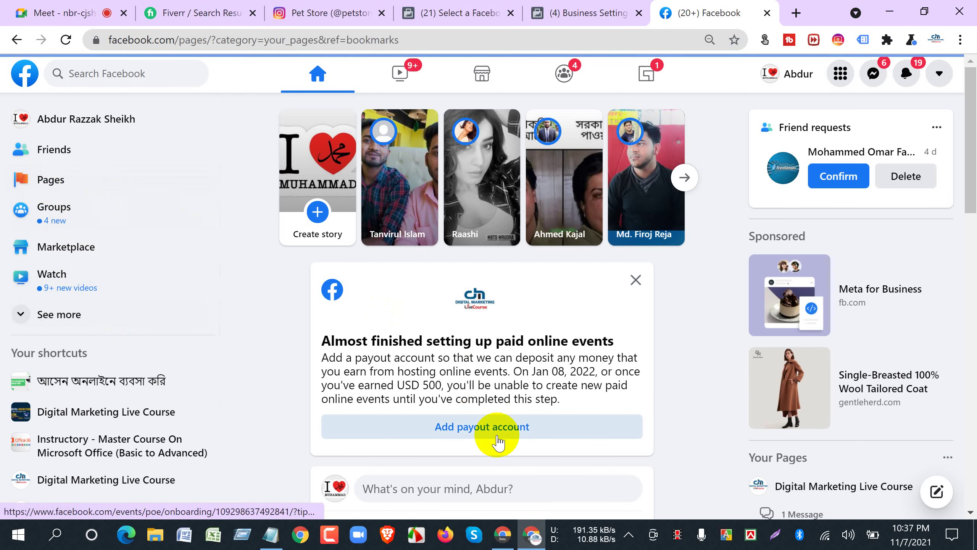
Find the All Practice Work and Us Watch Pages in the list of your Pages and open each in a new tab.
{"action": "scroll", "coordinate": [517, 388], "scroll_direction": "down", "scroll_amount": 6}
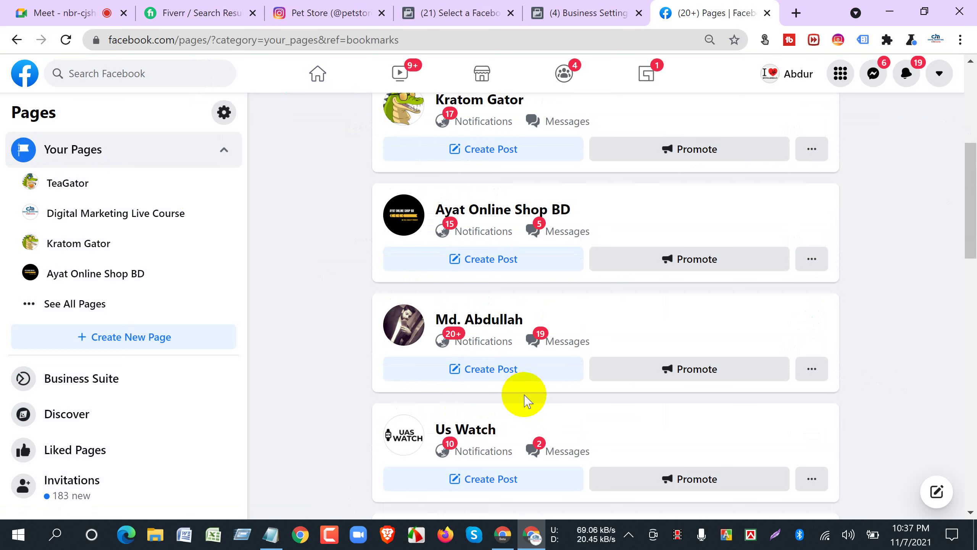
{"action": "scroll", "coordinate": [526, 400], "scroll_direction": "down", "scroll_amount": 5}
{"action": "scroll", "coordinate": [465, 388], "scroll_direction": "up", "scroll_amount": 3}
{"action": "scroll", "coordinate": [467, 393], "scroll_direction": "down", "scroll_amount": 7}
{"action": "scroll", "coordinate": [467, 423], "scroll_direction": "up", "scroll_amount": 2}
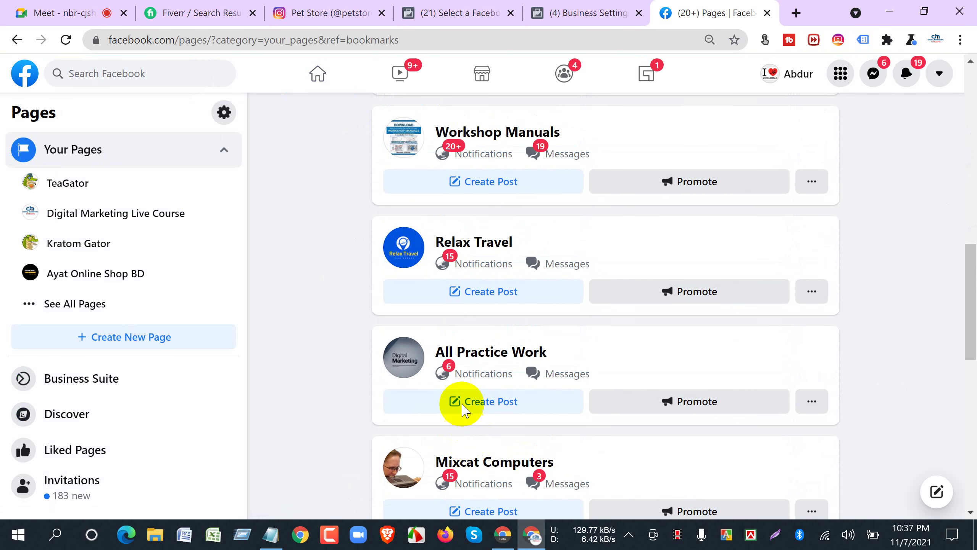
{"action": "right_click", "coordinate": [467, 354]}
{"action": "left_click", "coordinate": [492, 364]}
{"action": "scroll", "coordinate": [493, 363], "scroll_direction": "up", "scroll_amount": 1}
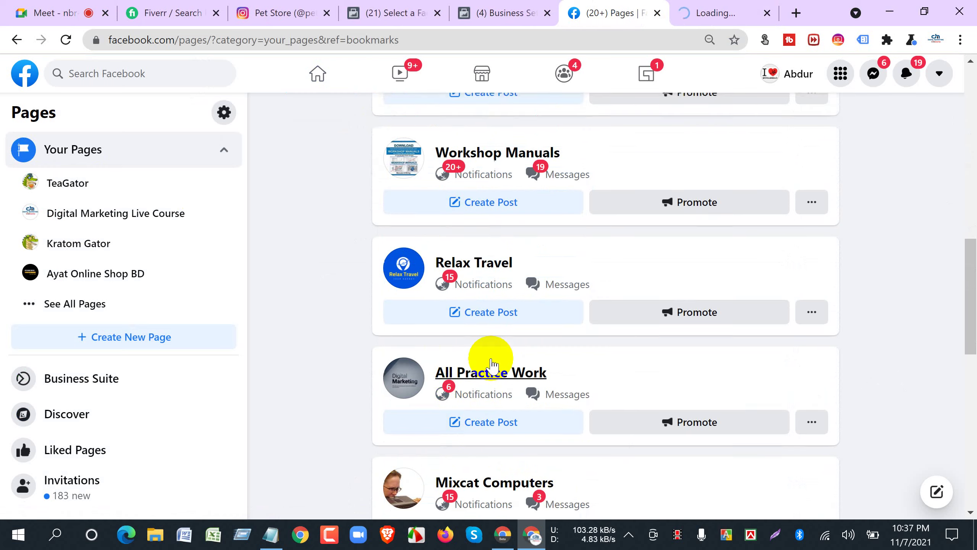
{"action": "scroll", "coordinate": [492, 364], "scroll_direction": "up", "scroll_amount": 5}
{"action": "right_click", "coordinate": [464, 225]}
{"action": "left_click", "coordinate": [471, 237]}
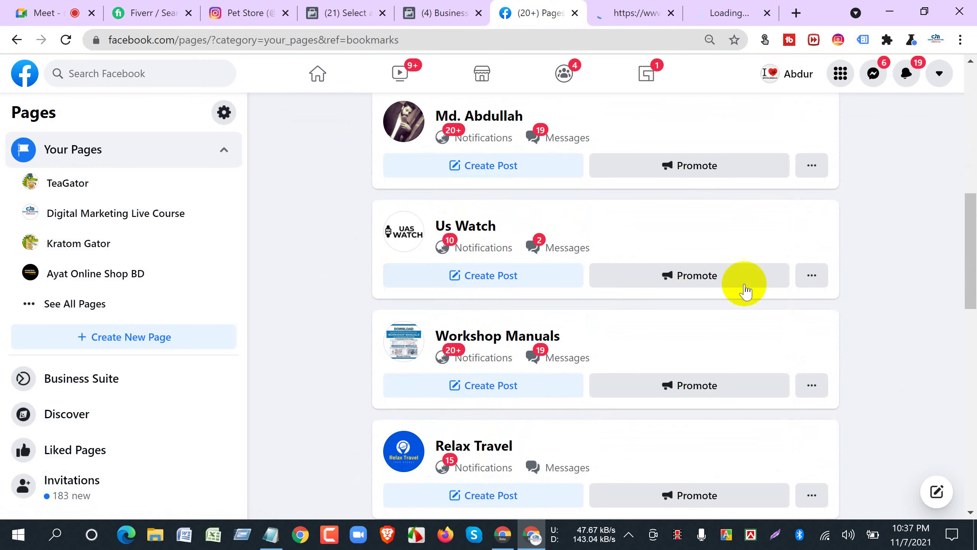
Check the Instagram accounts section of Ayat Online Shop BD, the petstoresupplies profile and the All Practice Work Page.
{"action": "left_click", "coordinate": [620, 12]}
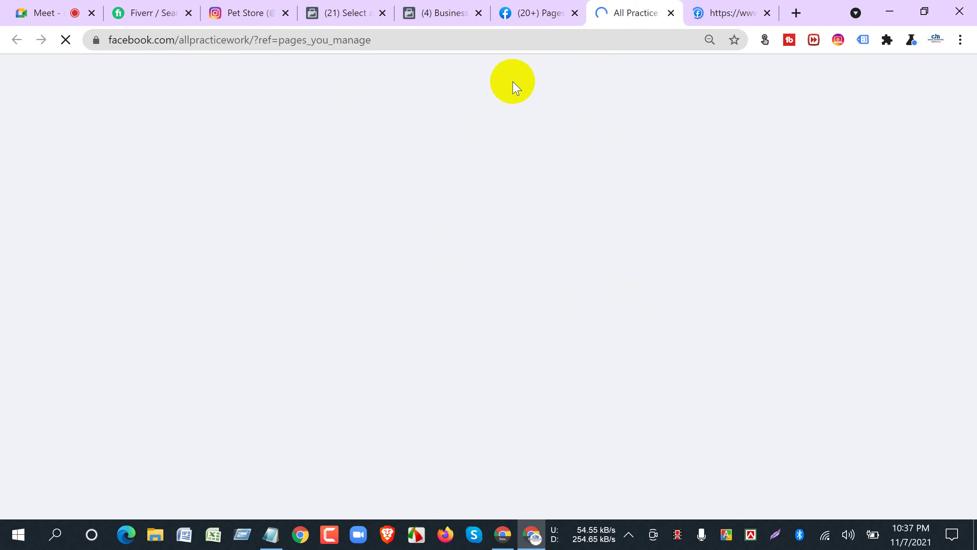
{"action": "left_click", "coordinate": [443, 15]}
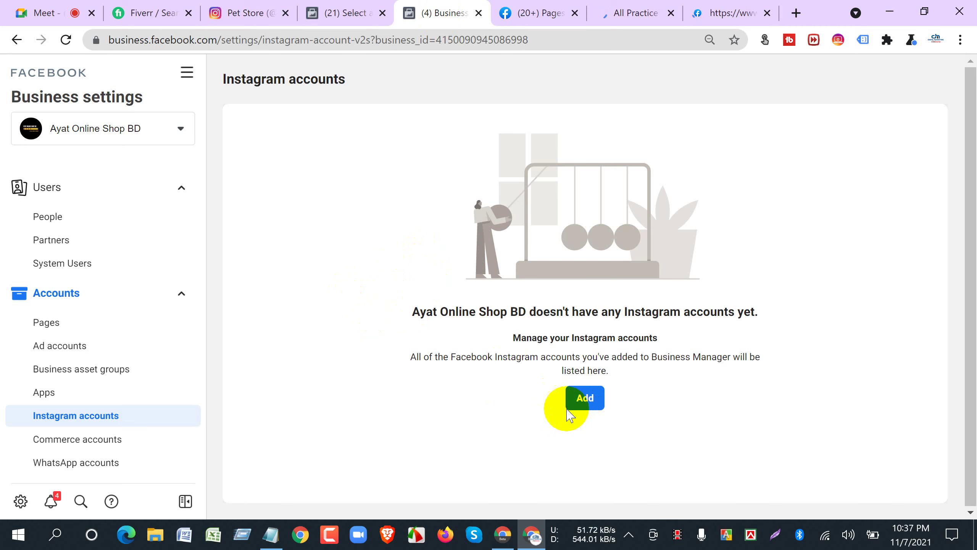
{"action": "left_click", "coordinate": [236, 13]}
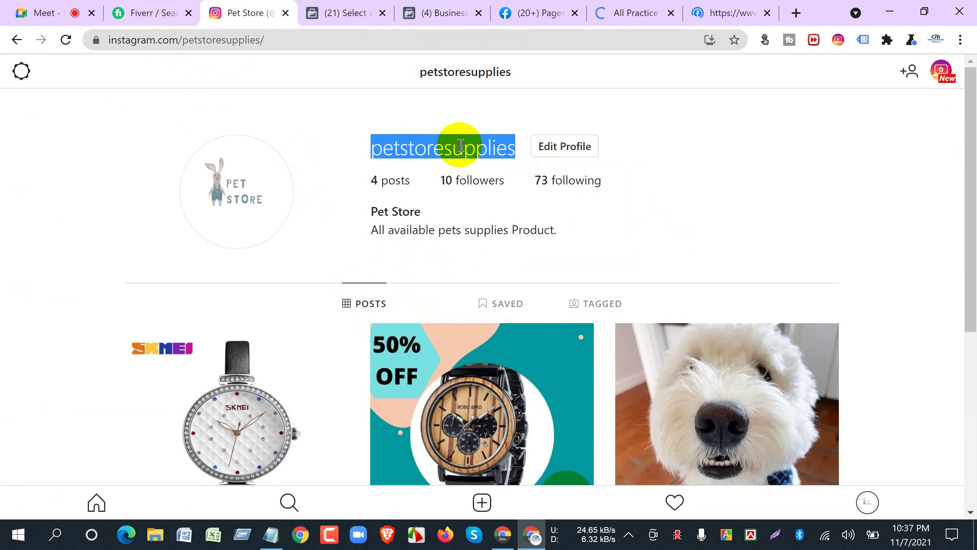
{"action": "left_click", "coordinate": [627, 13]}
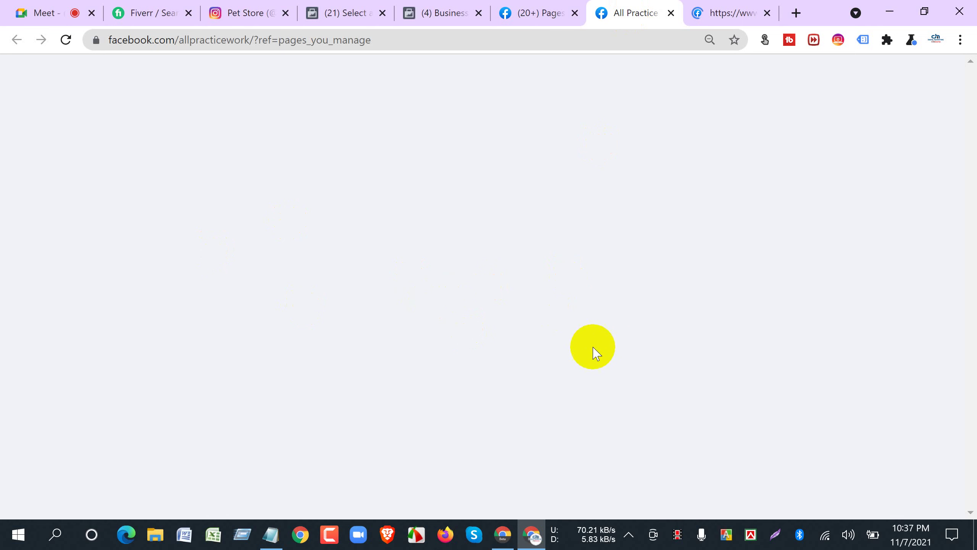
{"action": "left_click", "coordinate": [423, 12]}
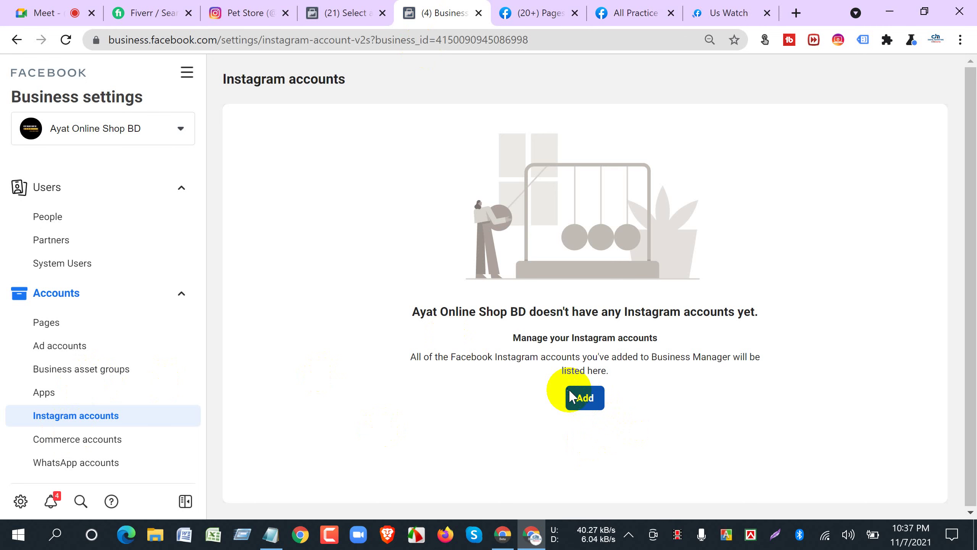
{"action": "left_click", "coordinate": [531, 13]}
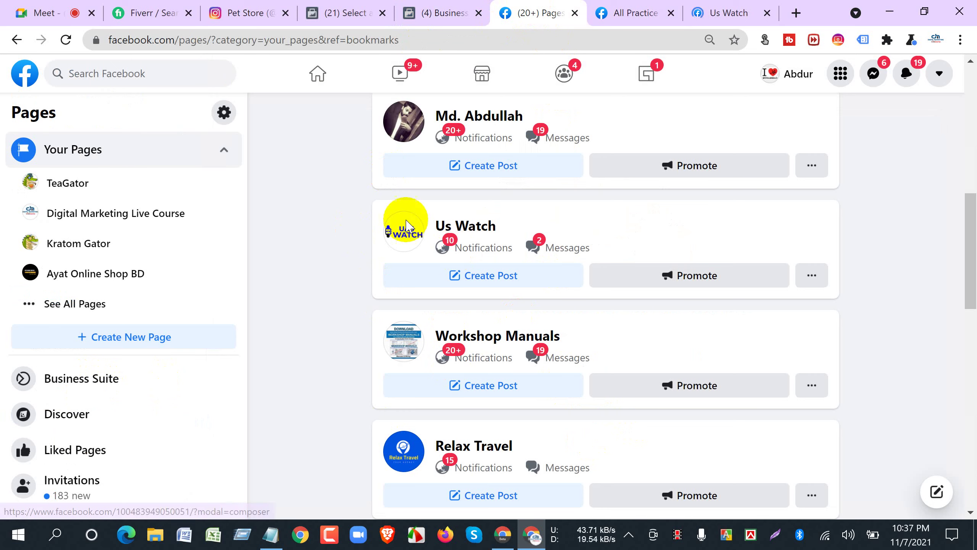
{"action": "left_click", "coordinate": [635, 13]}
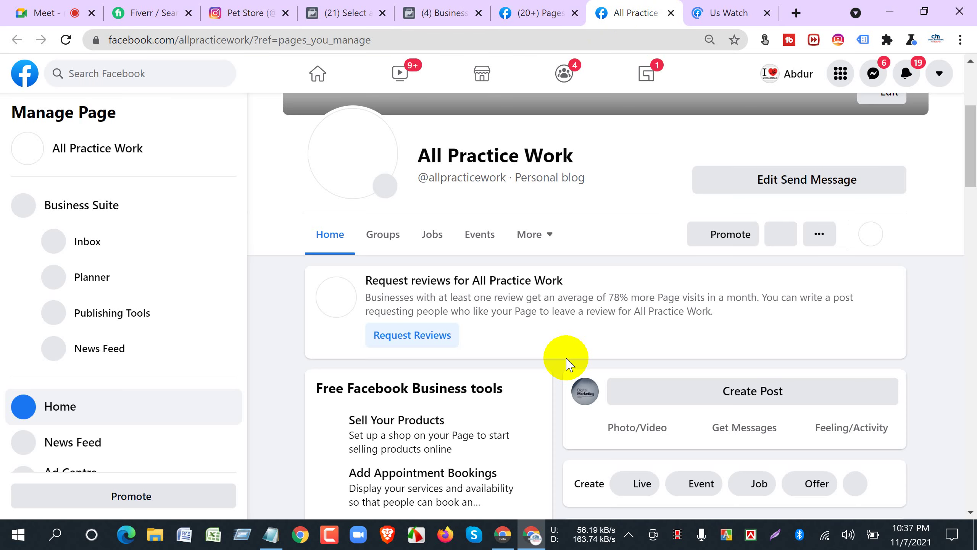
{"action": "left_click", "coordinate": [447, 20]}
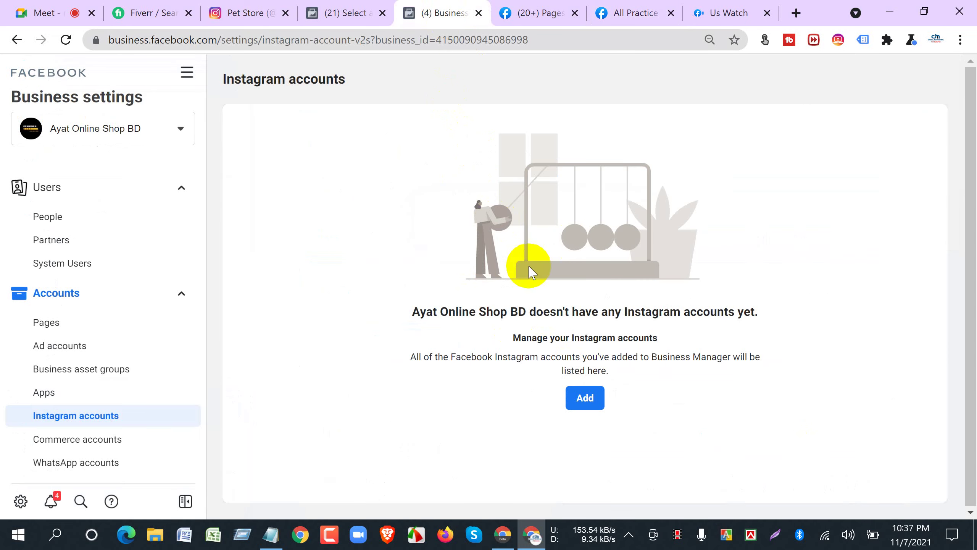
Return to the All Practice Work Page and open its Page settings.
{"action": "left_click", "coordinate": [616, 15]}
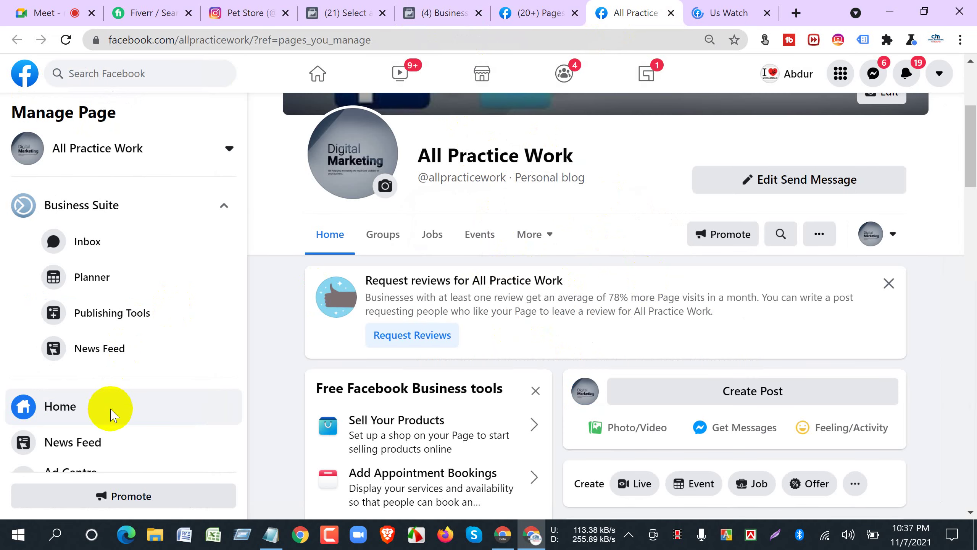
{"action": "scroll", "coordinate": [109, 410], "scroll_direction": "down", "scroll_amount": 6}
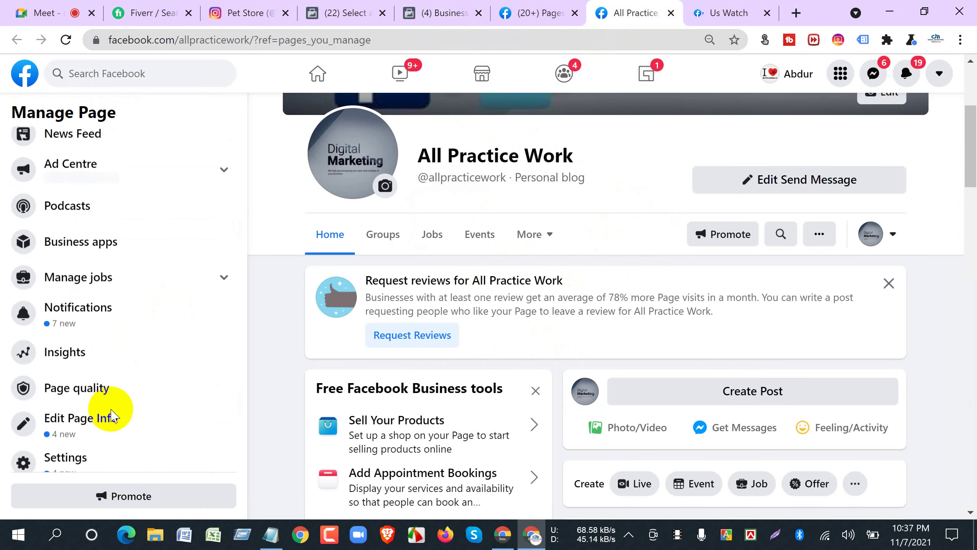
{"action": "left_click", "coordinate": [75, 454]}
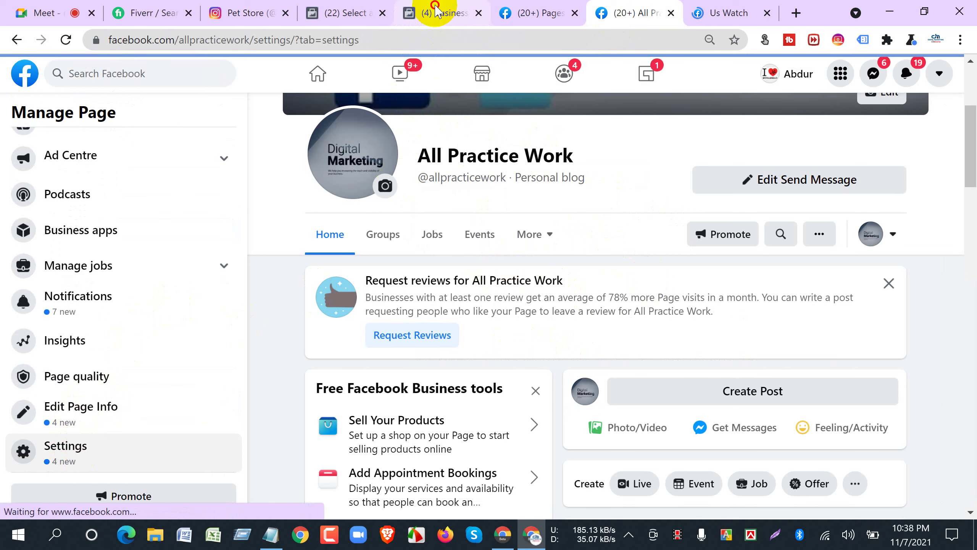
{"action": "left_click", "coordinate": [439, 13]}
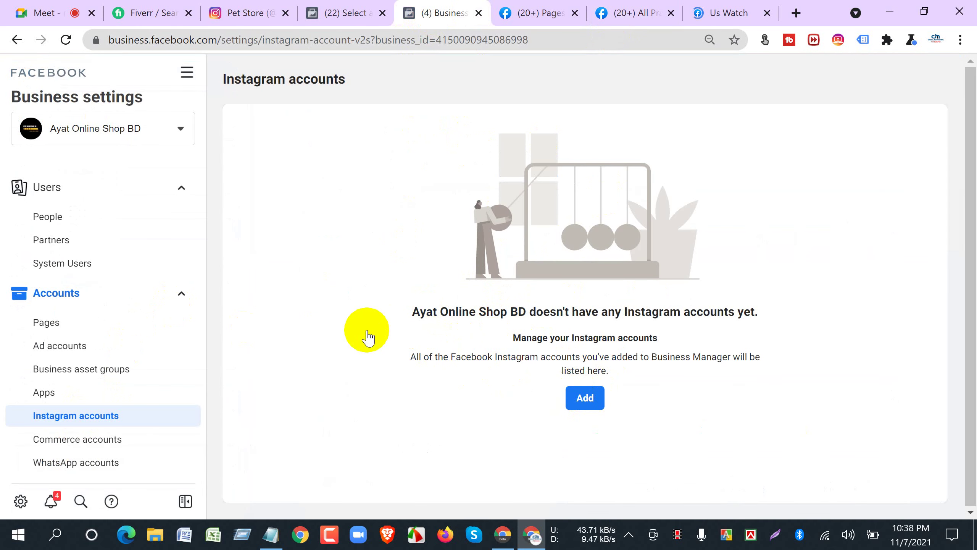
{"action": "left_click_drag", "start_coordinate": [417, 312], "coordinate": [312, 331]}
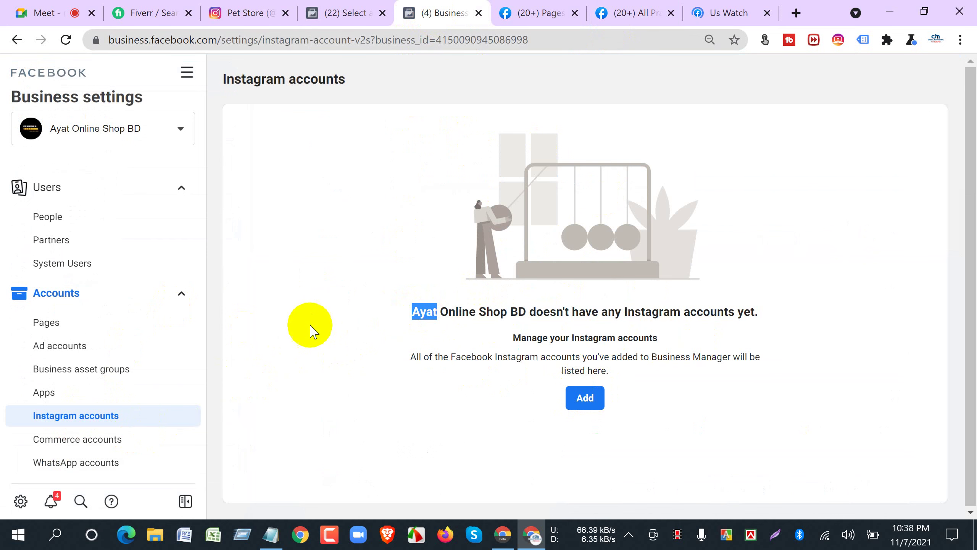
{"action": "left_click", "coordinate": [623, 24]}
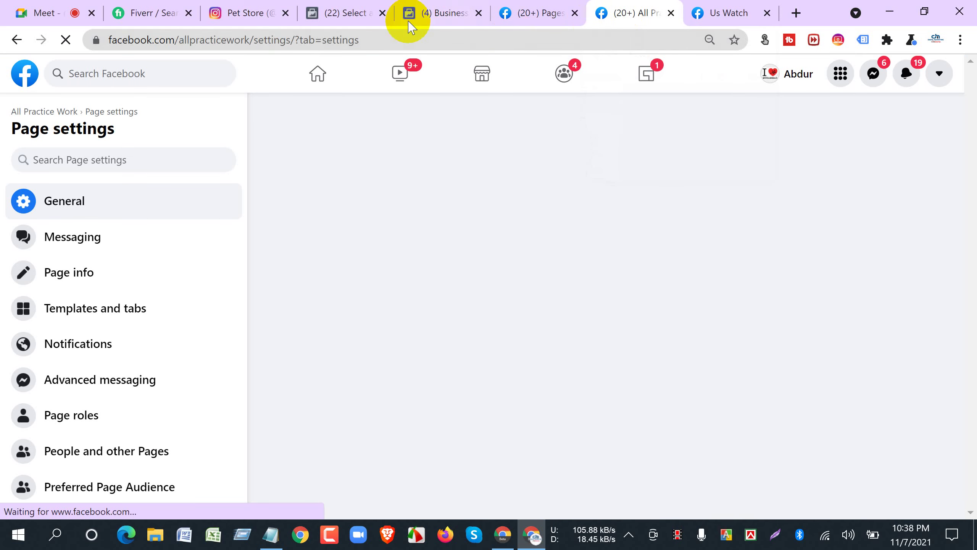
{"action": "left_click", "coordinate": [426, 19]}
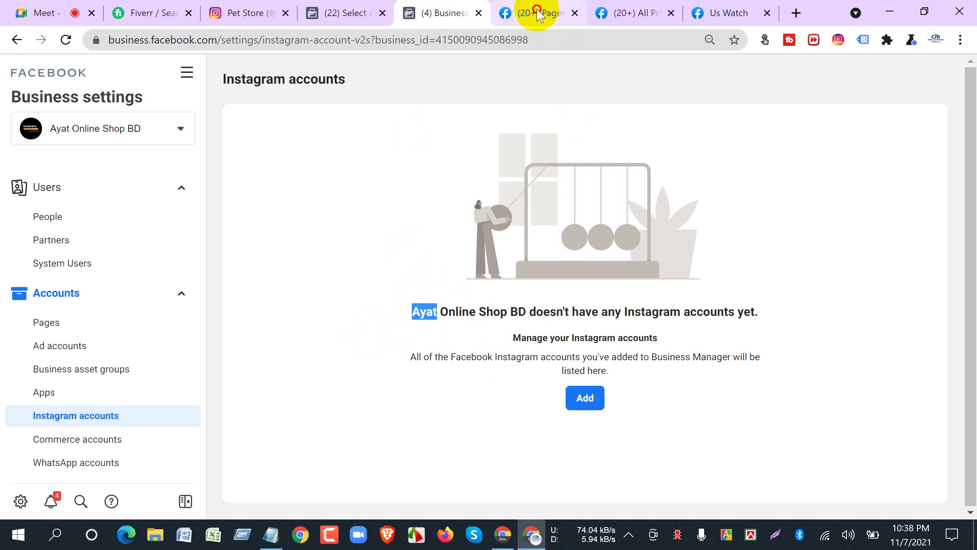
{"action": "left_click", "coordinate": [550, 15]}
Show the Instagram connection section in the All Practice Work Page settings.
{"action": "left_click", "coordinate": [636, 17]}
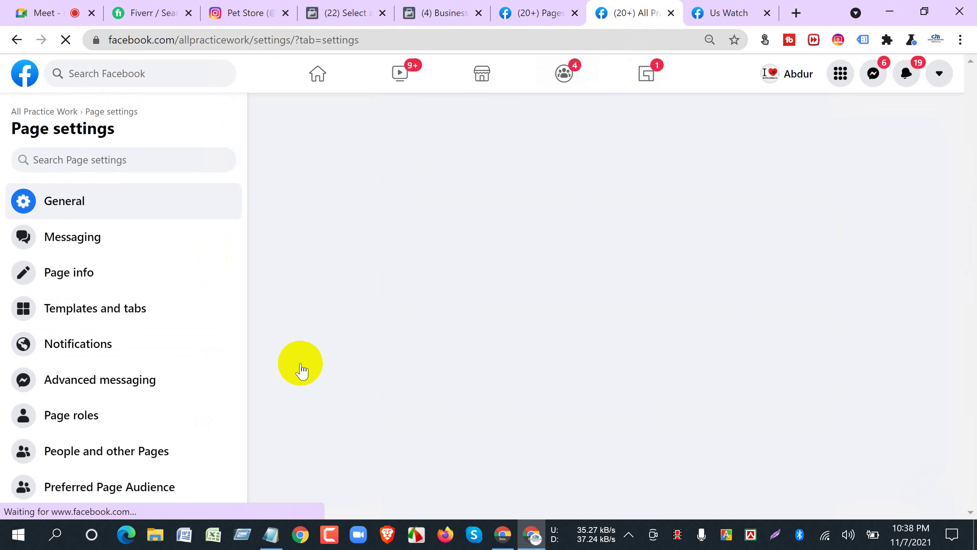
{"action": "scroll", "coordinate": [70, 408], "scroll_direction": "down", "scroll_amount": 1}
{"action": "scroll", "coordinate": [70, 408], "scroll_direction": "down", "scroll_amount": 3}
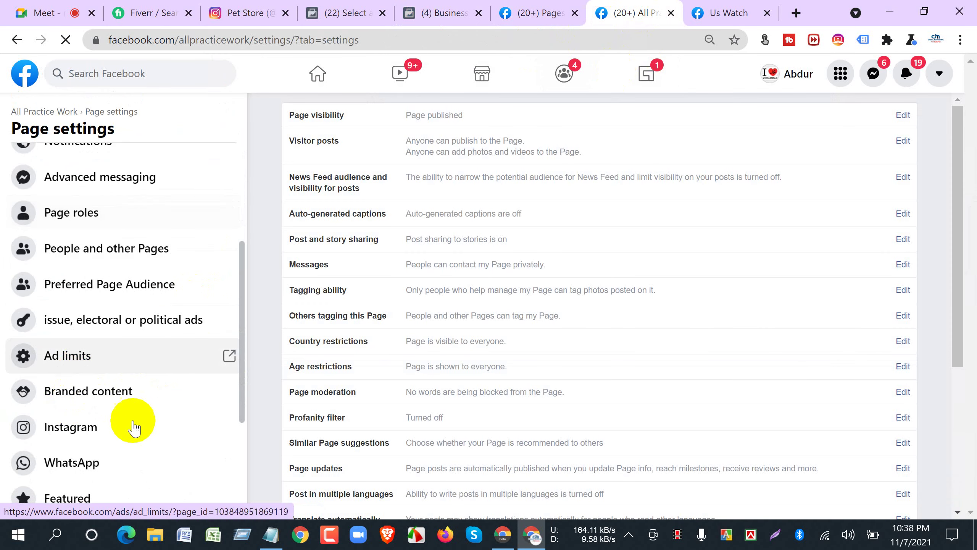
{"action": "left_click", "coordinate": [97, 426]}
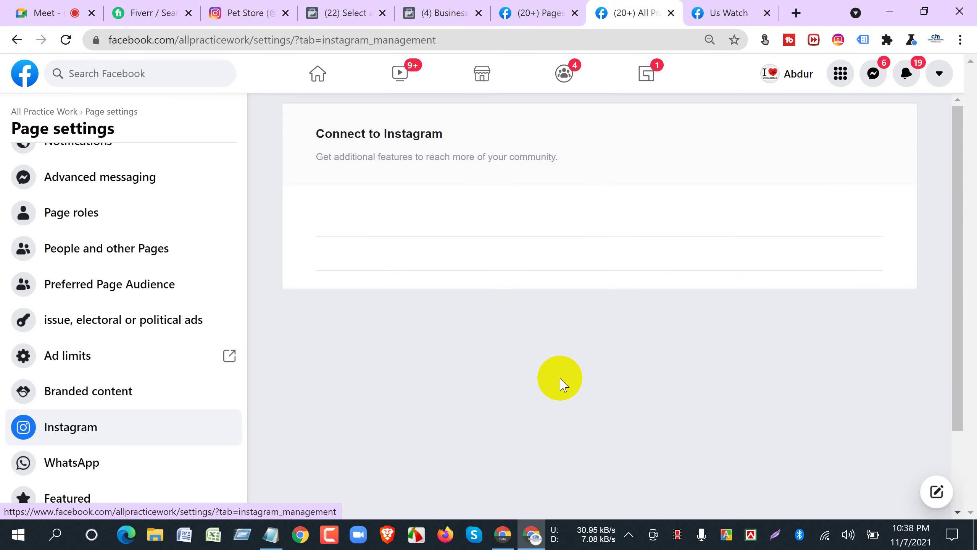
Open the Us Watch Page's settings and show its Instagram connection section.
{"action": "left_click", "coordinate": [731, 15]}
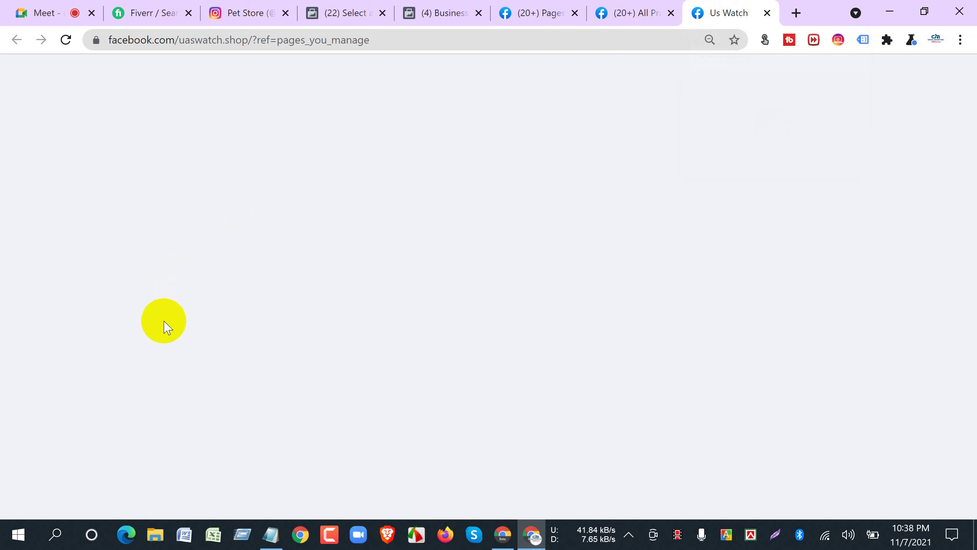
{"action": "scroll", "coordinate": [163, 322], "scroll_direction": "down", "scroll_amount": 10}
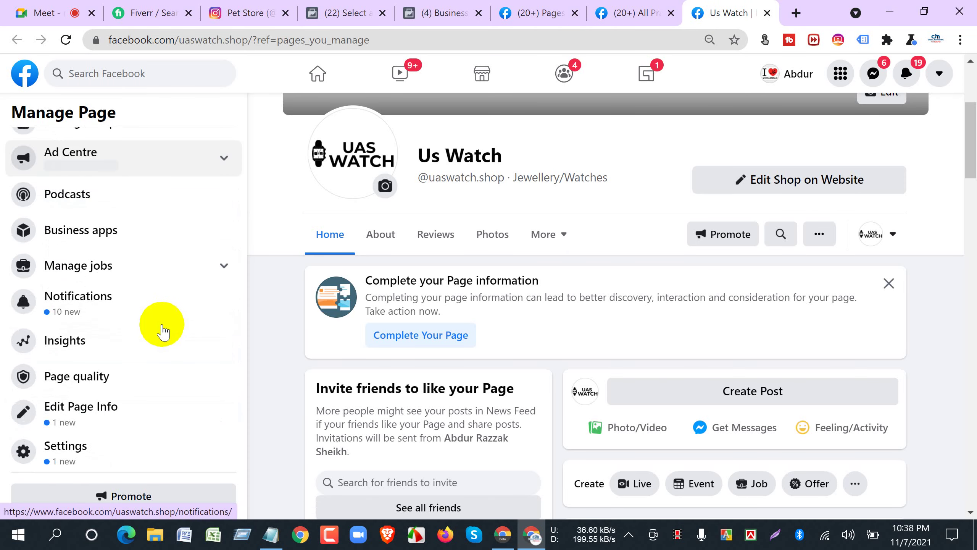
{"action": "left_click", "coordinate": [65, 446]}
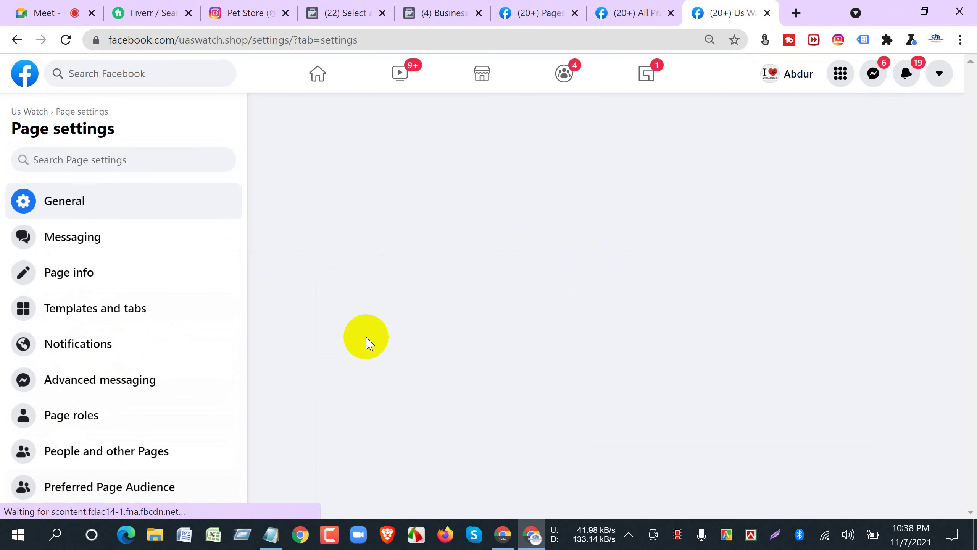
{"action": "scroll", "coordinate": [115, 411], "scroll_direction": "down", "scroll_amount": 2}
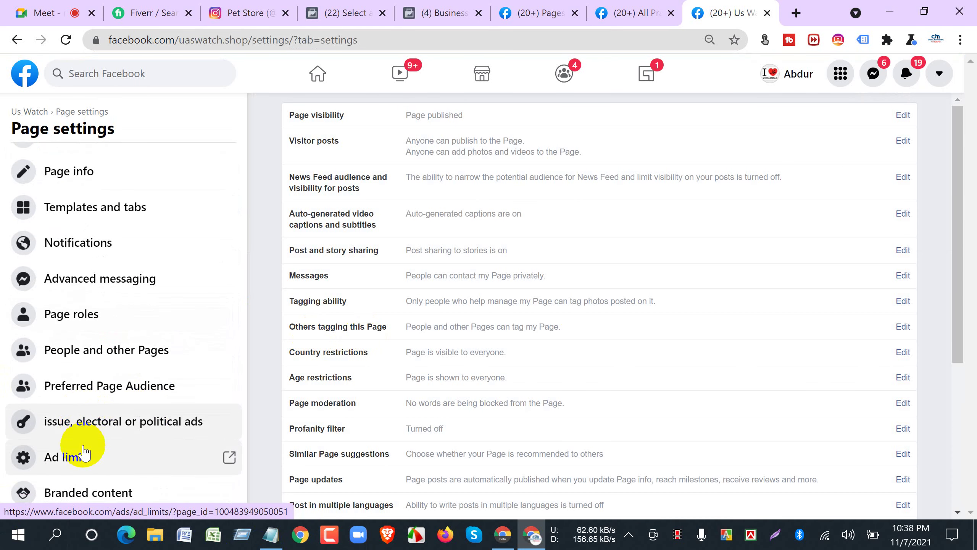
{"action": "scroll", "coordinate": [71, 368], "scroll_direction": "down", "scroll_amount": 4}
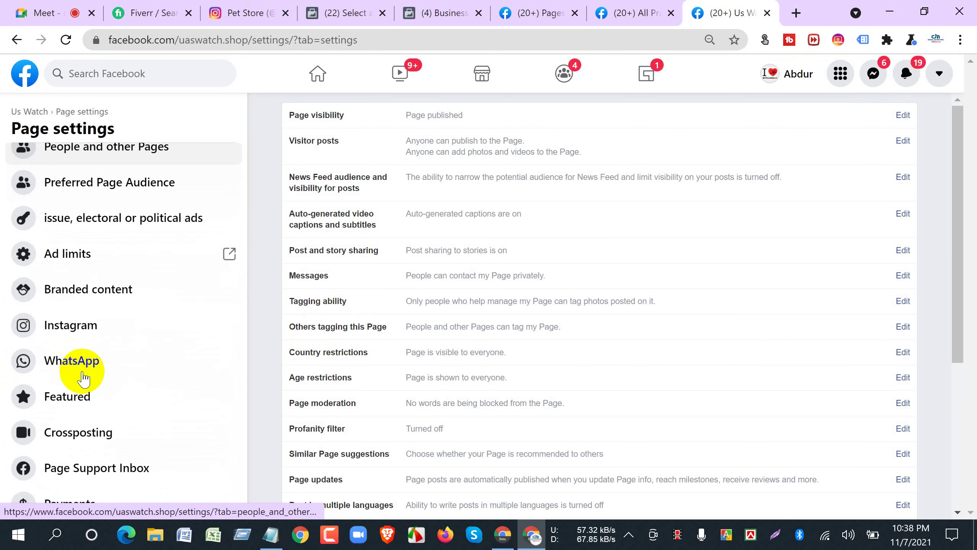
{"action": "left_click", "coordinate": [56, 326]}
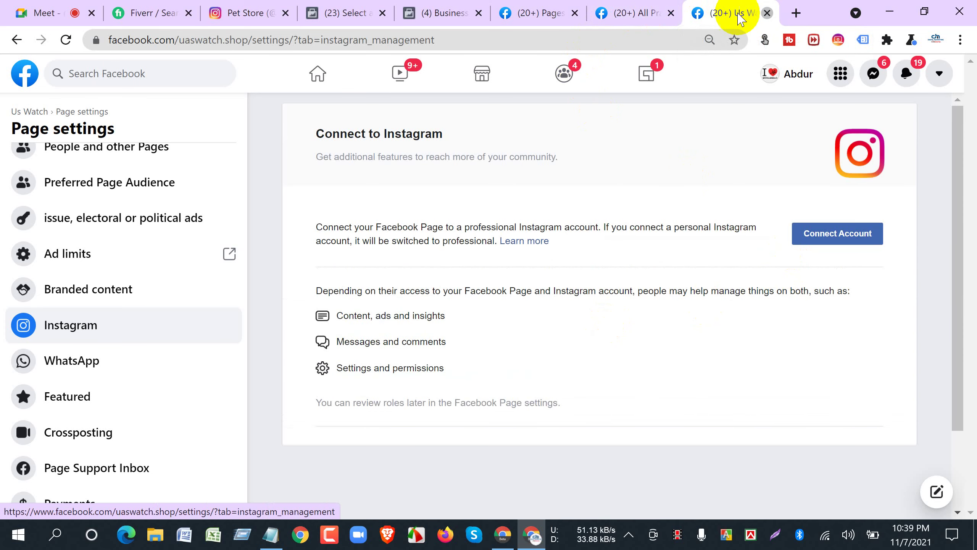
Close the Us Watch and All Practice Work tabs and return to the Instagram accounts section of Ayat Online Shop BD in Business Settings.
{"action": "left_click", "coordinate": [767, 13]}
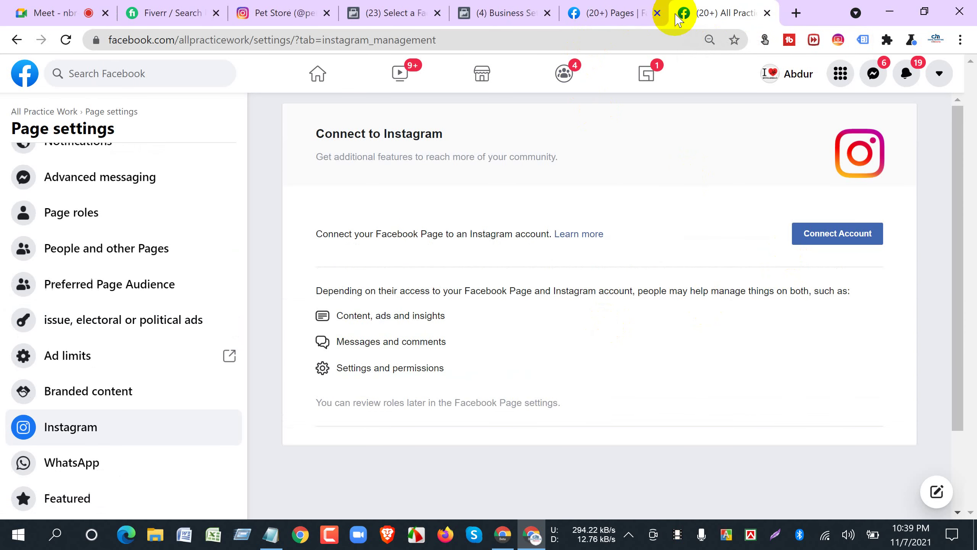
{"action": "left_click", "coordinate": [767, 13]}
{"action": "left_click", "coordinate": [554, 13]}
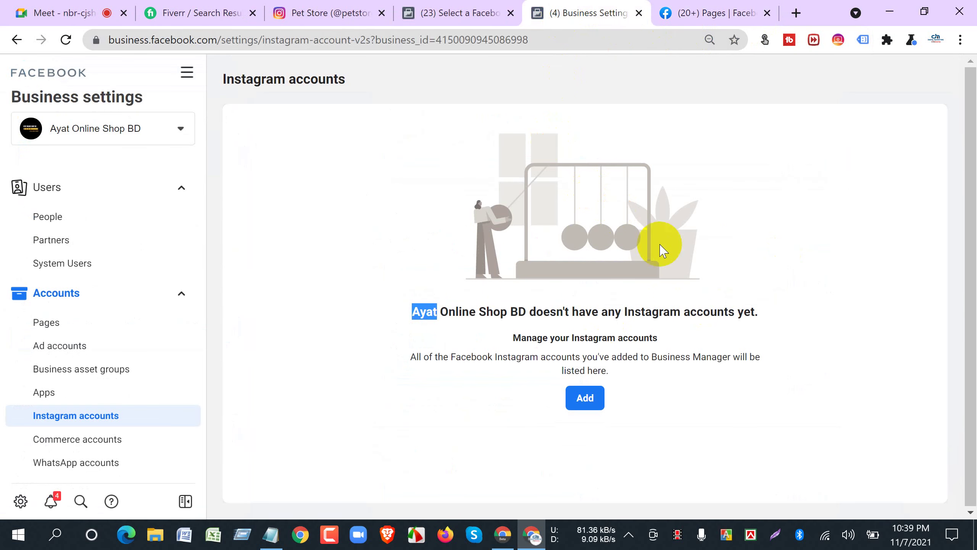
{"action": "left_click", "coordinate": [176, 391]}
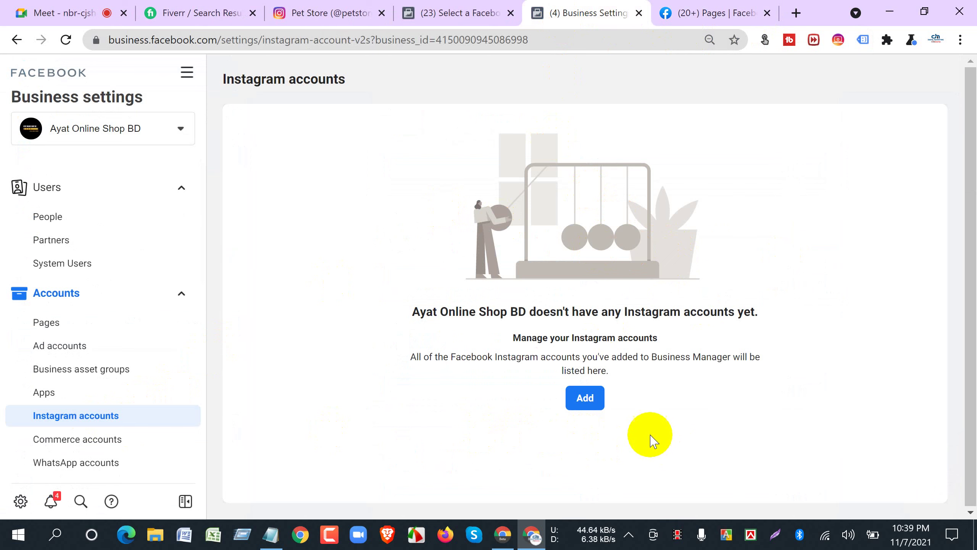
Show the prompt for adding an Instagram account to Ayat Online Shop BD, and close it without connecting.
{"action": "left_click", "coordinate": [574, 400]}
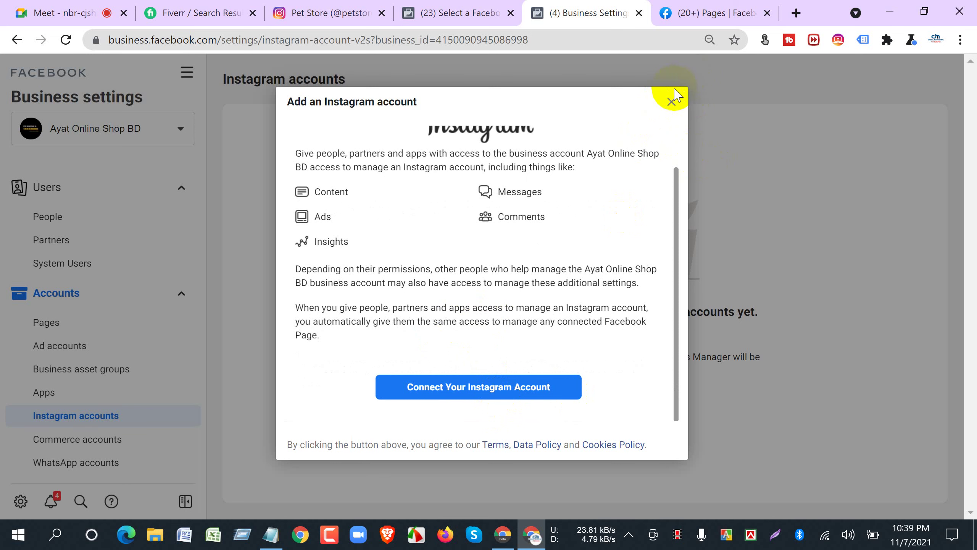
{"action": "left_click", "coordinate": [671, 102]}
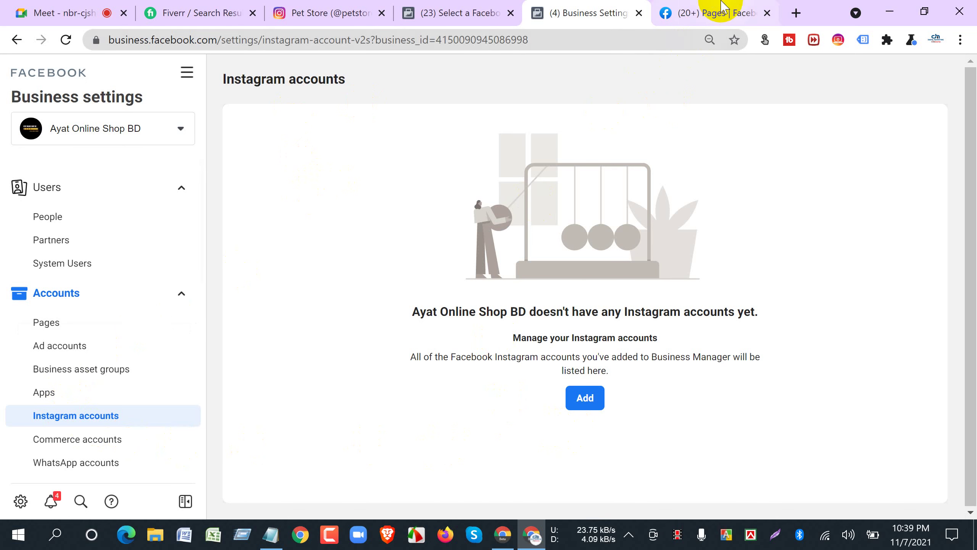
Find the Digital Marketing Live Course Page in the list of managed Facebook Pages and open it.
{"action": "left_click", "coordinate": [682, 11]}
{"action": "scroll", "coordinate": [438, 231], "scroll_direction": "up", "scroll_amount": 5}
{"action": "scroll", "coordinate": [474, 259], "scroll_direction": "down", "scroll_amount": 10}
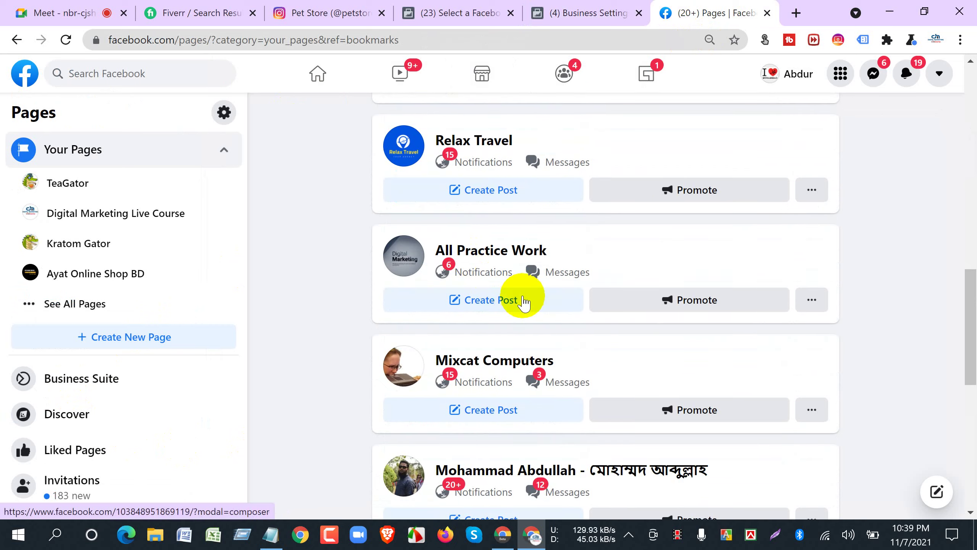
{"action": "scroll", "coordinate": [529, 301], "scroll_direction": "up", "scroll_amount": 10}
{"action": "scroll", "coordinate": [527, 289], "scroll_direction": "up", "scroll_amount": 2}
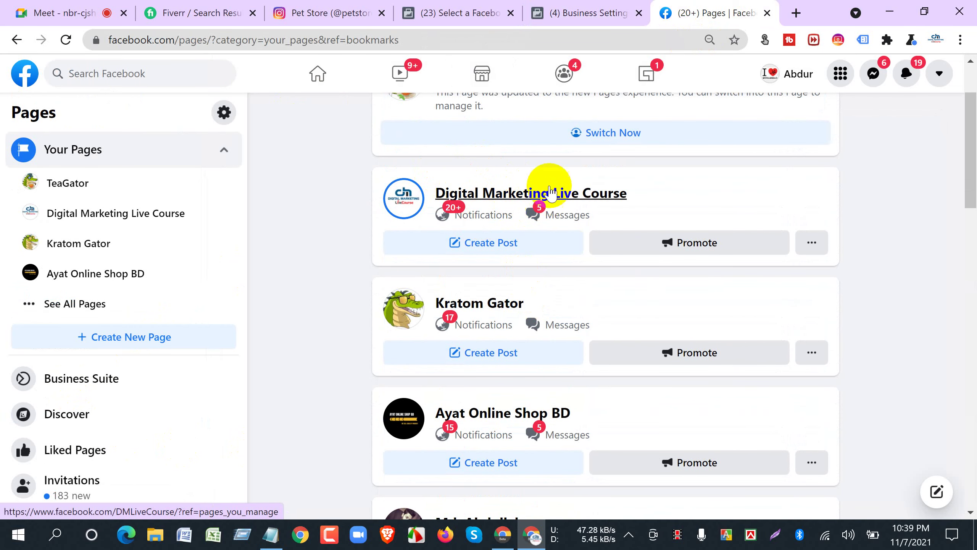
{"action": "left_click", "coordinate": [512, 196]}
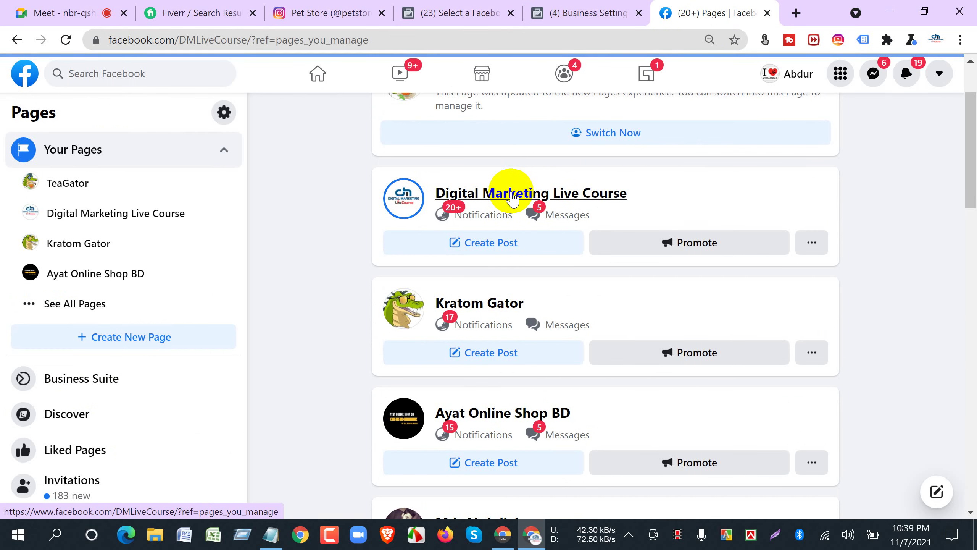
{"action": "left_click", "coordinate": [550, 11]}
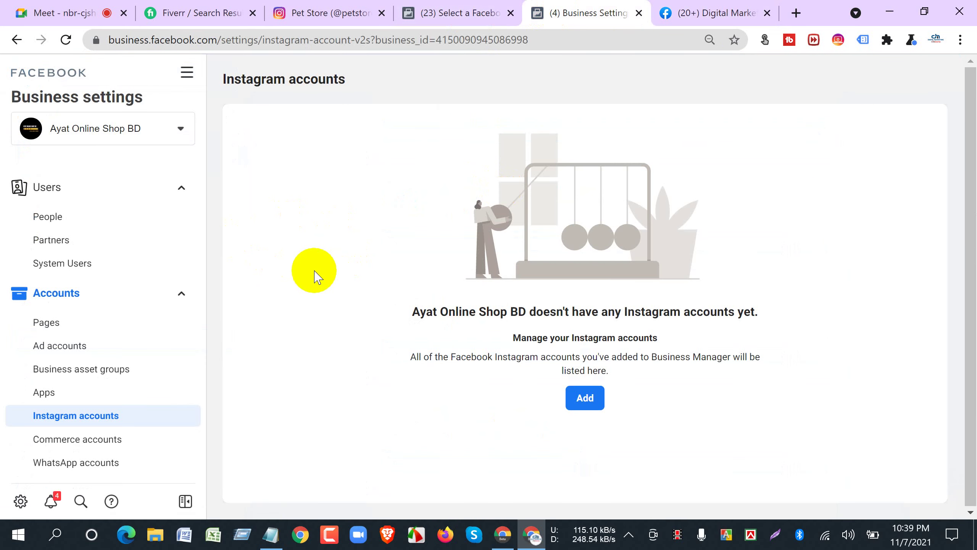
{"action": "left_click", "coordinate": [691, 13]}
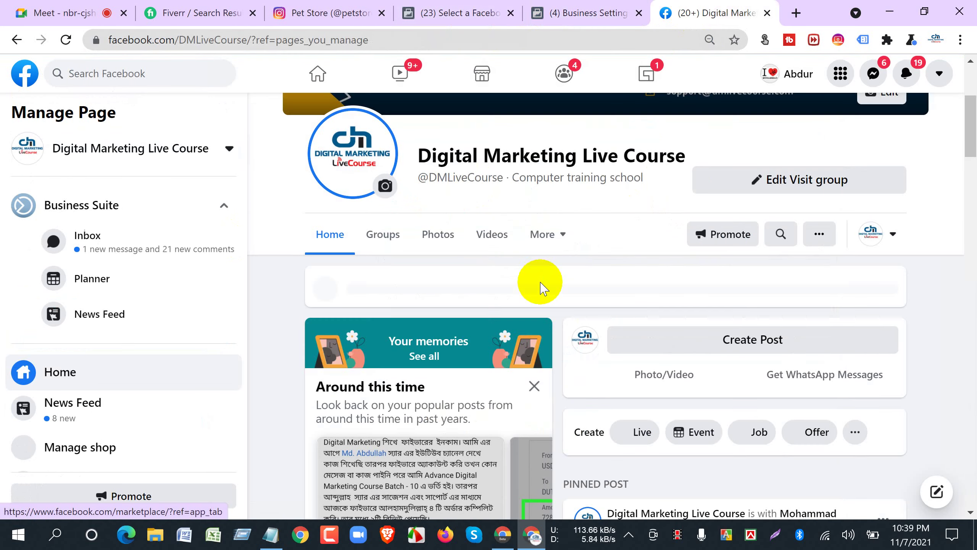
Open the Digital Marketing Live Course Page's settings and show its Instagram connection section.
{"action": "scroll", "coordinate": [201, 355], "scroll_direction": "down", "scroll_amount": 5}
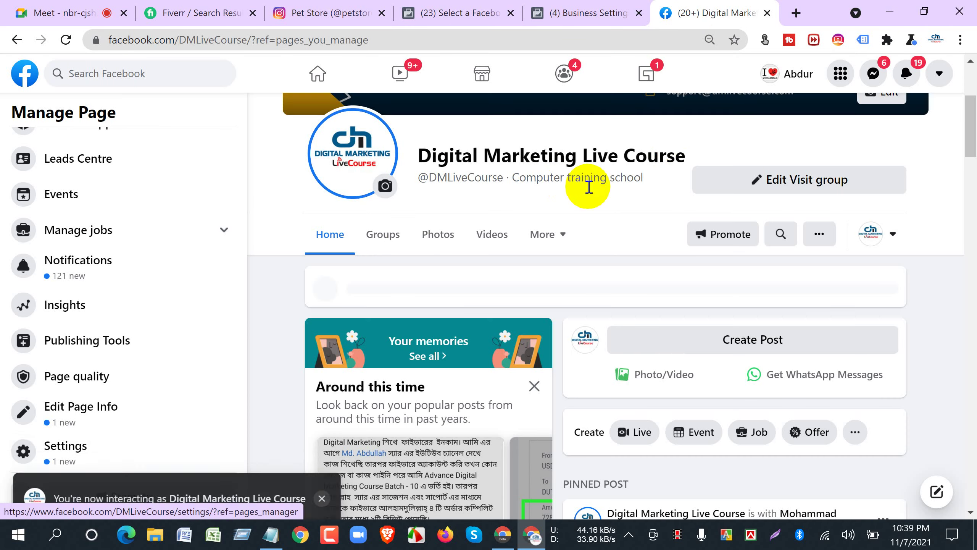
{"action": "left_click", "coordinate": [80, 449]}
{"action": "scroll", "coordinate": [88, 377], "scroll_direction": "down", "scroll_amount": 6}
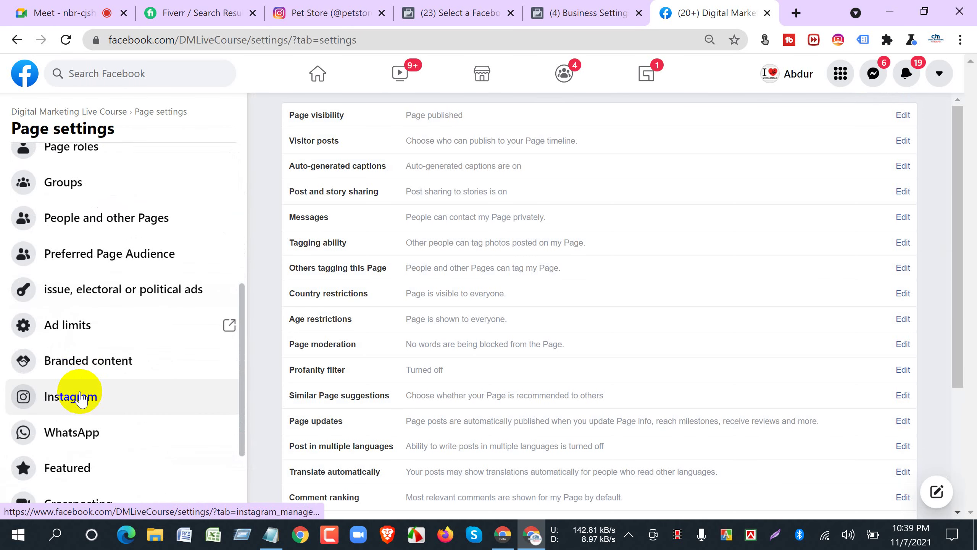
{"action": "left_click", "coordinate": [80, 397]}
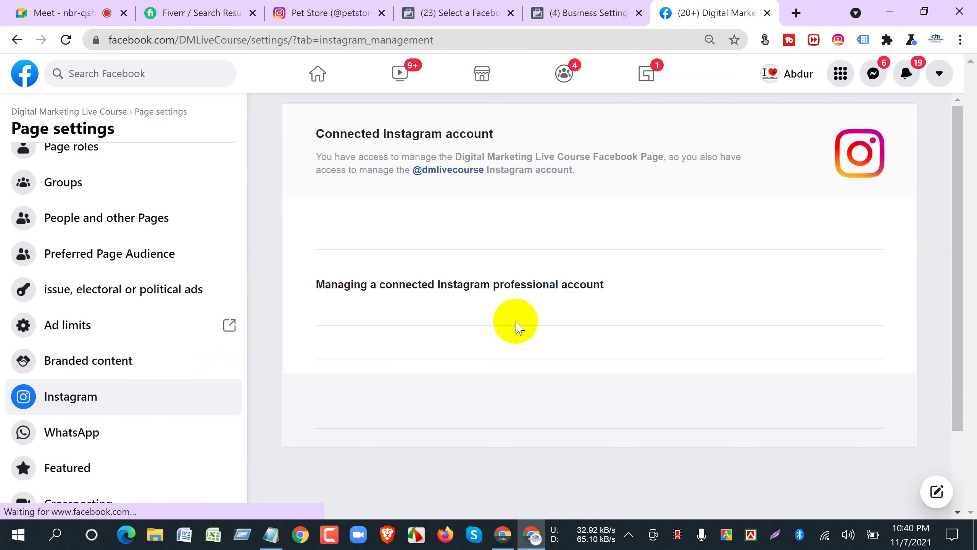
Review the connected Instagram account's details and the disconnect option for the Digital Marketing Live Course Page.
{"action": "scroll", "coordinate": [519, 326], "scroll_direction": "down", "scroll_amount": 10}
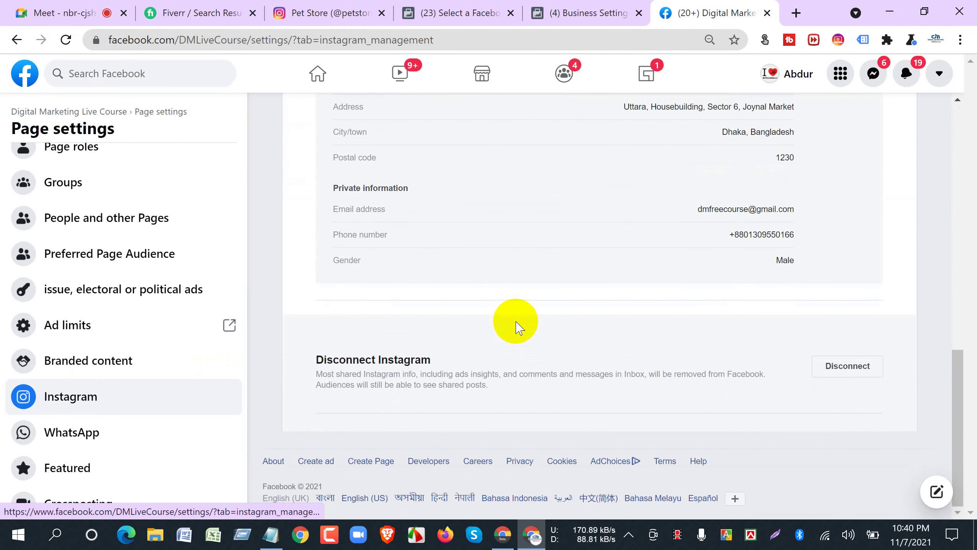
{"action": "scroll", "coordinate": [515, 327], "scroll_direction": "up", "scroll_amount": 7}
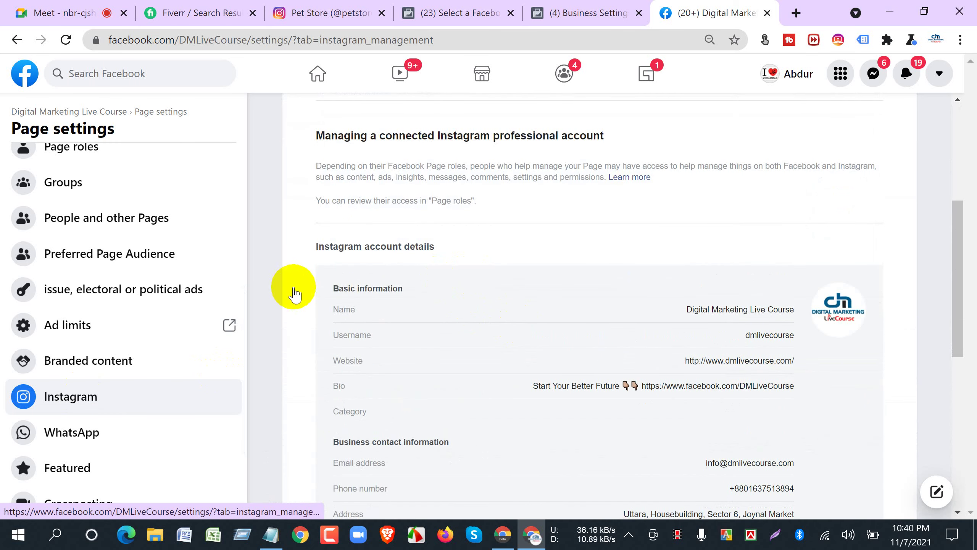
{"action": "scroll", "coordinate": [442, 269], "scroll_direction": "down", "scroll_amount": 3}
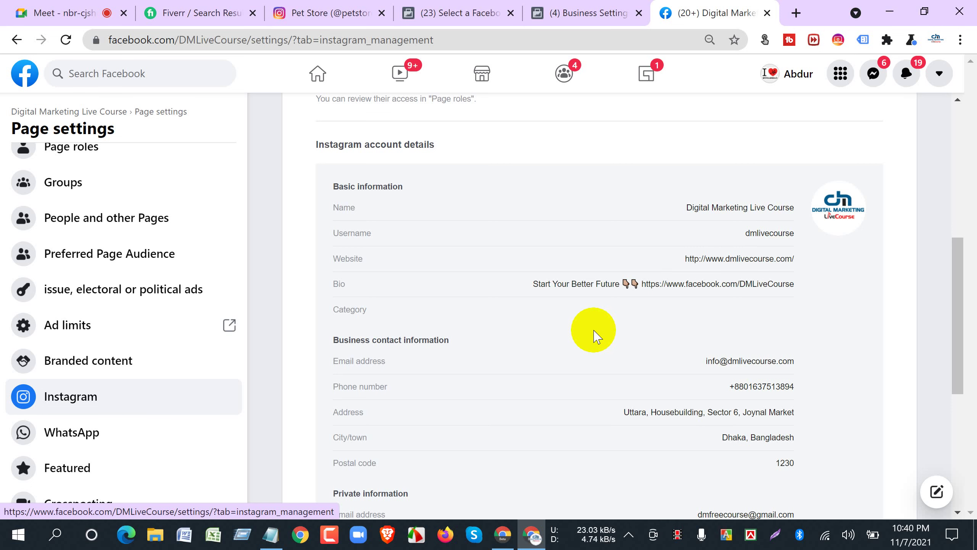
{"action": "scroll", "coordinate": [539, 344], "scroll_direction": "up", "scroll_amount": 6}
{"action": "scroll", "coordinate": [577, 349], "scroll_direction": "down", "scroll_amount": 12}
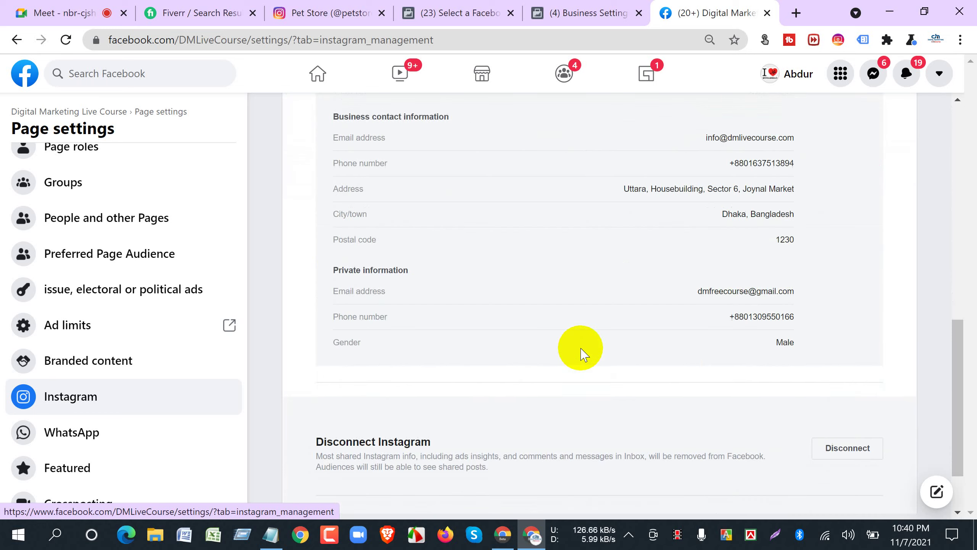
{"action": "scroll", "coordinate": [453, 355], "scroll_direction": "up", "scroll_amount": 2}
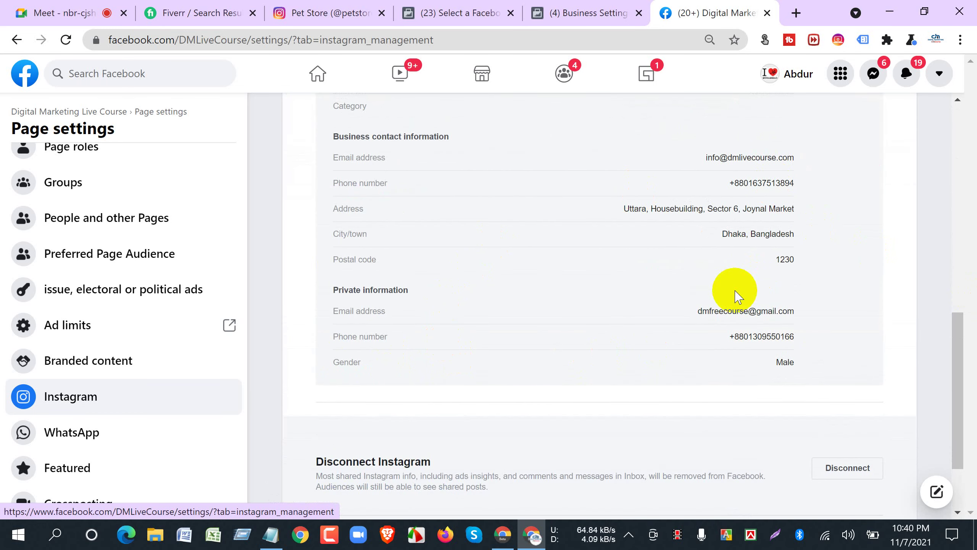
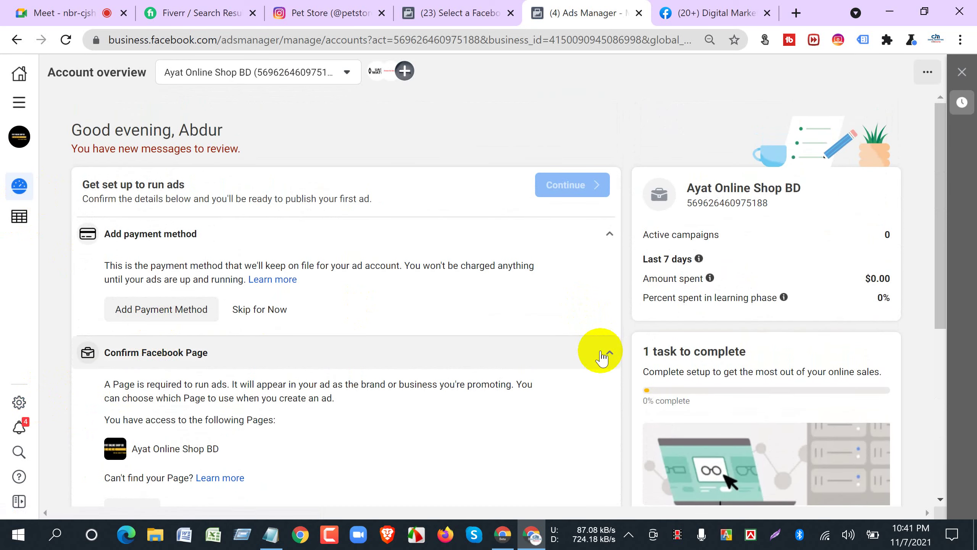
Collapse the Facebook Page confirmation section and review the Ayat Online Shop BD account overview in Ads Manager.
{"action": "left_click", "coordinate": [594, 350]}
{"action": "scroll", "coordinate": [382, 366], "scroll_direction": "down", "scroll_amount": 6}
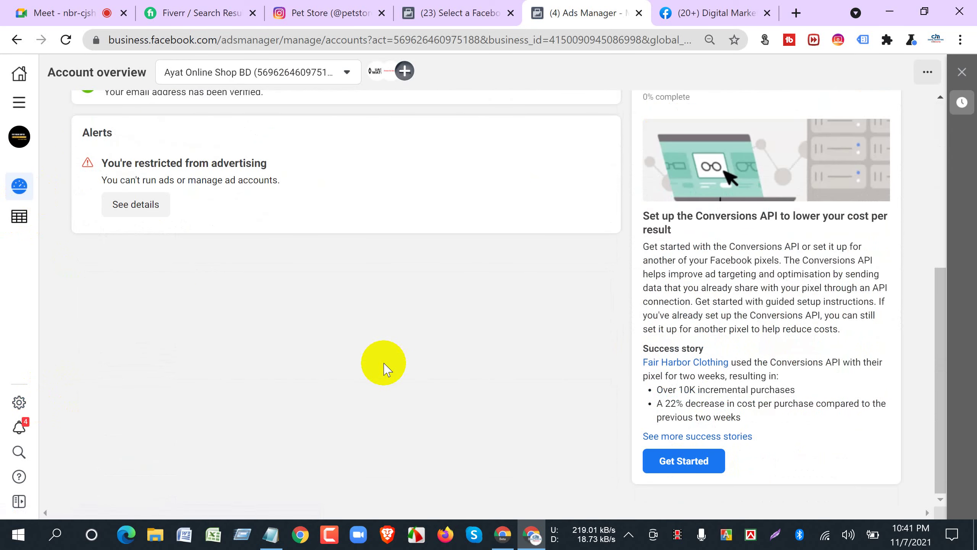
{"action": "scroll", "coordinate": [383, 367], "scroll_direction": "up", "scroll_amount": 2}
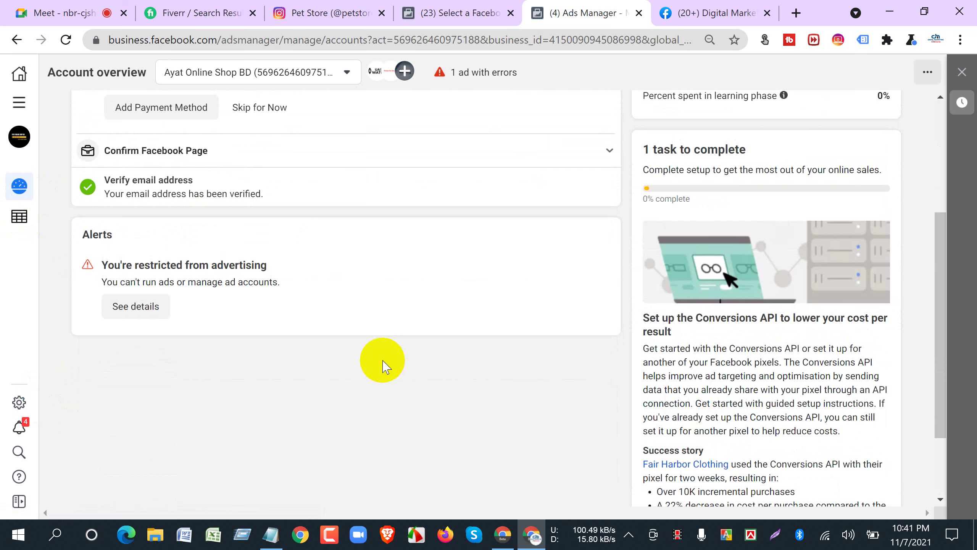
{"action": "scroll", "coordinate": [384, 365], "scroll_direction": "up", "scroll_amount": 2}
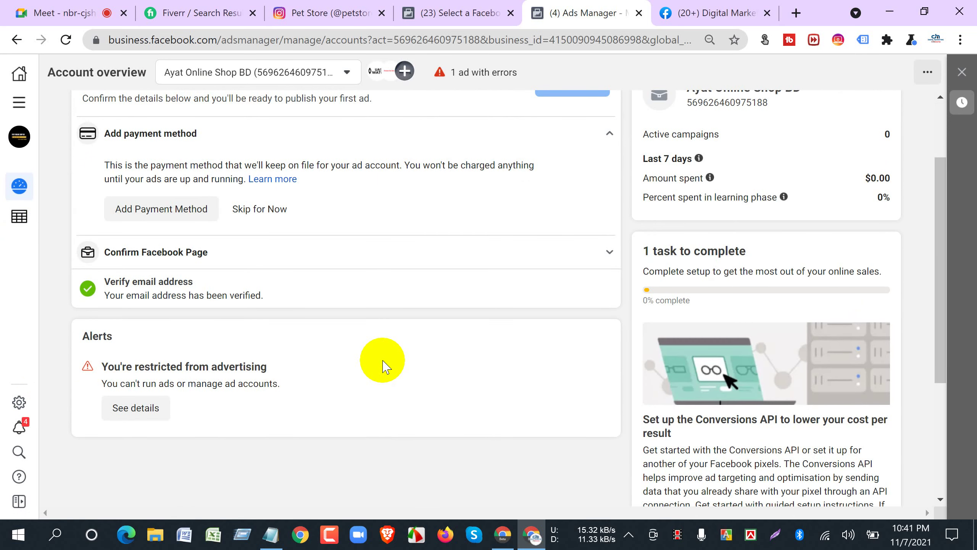
{"action": "scroll", "coordinate": [383, 366], "scroll_direction": "up", "scroll_amount": 2}
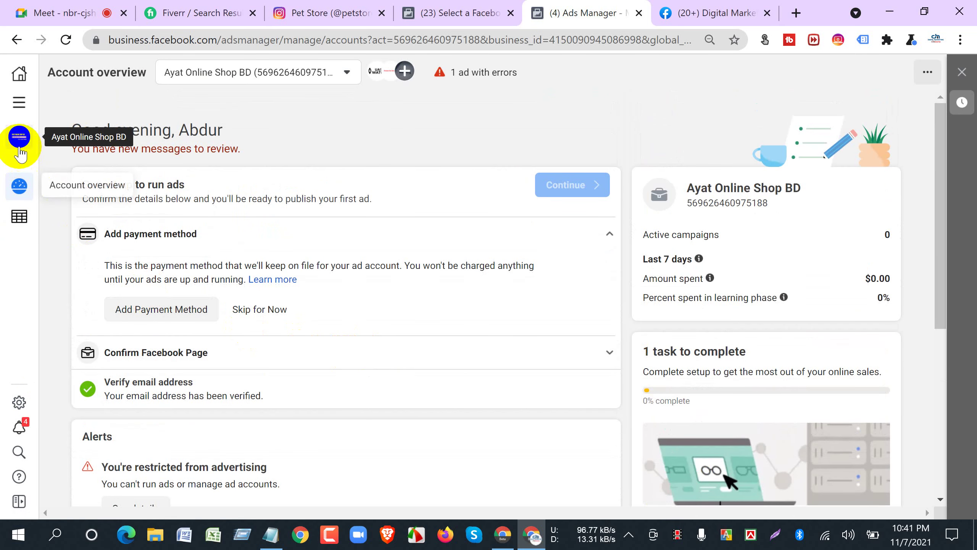
Switch Ads Manager to the Grow Your Brand business account and dismiss the advertising restriction notice.
{"action": "left_click", "coordinate": [19, 149]}
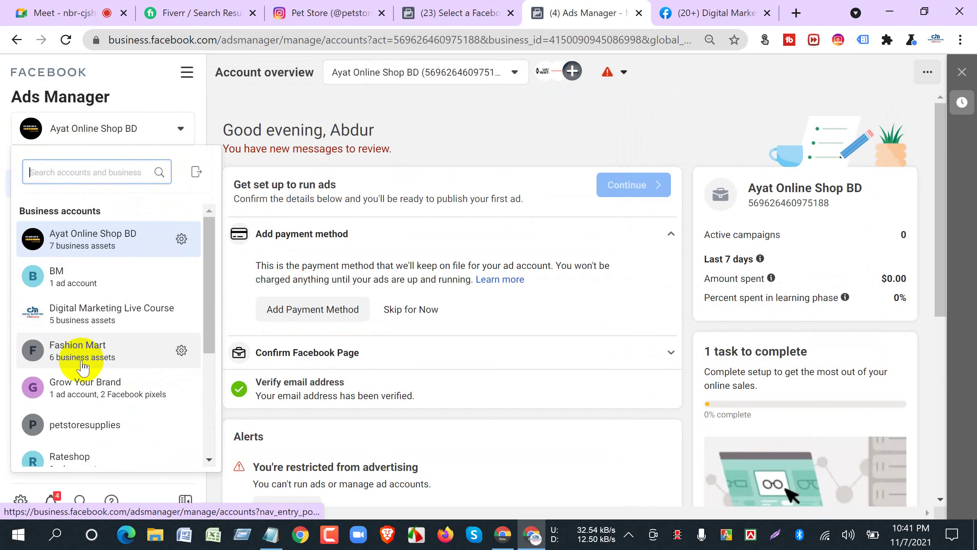
{"action": "left_click", "coordinate": [91, 392]}
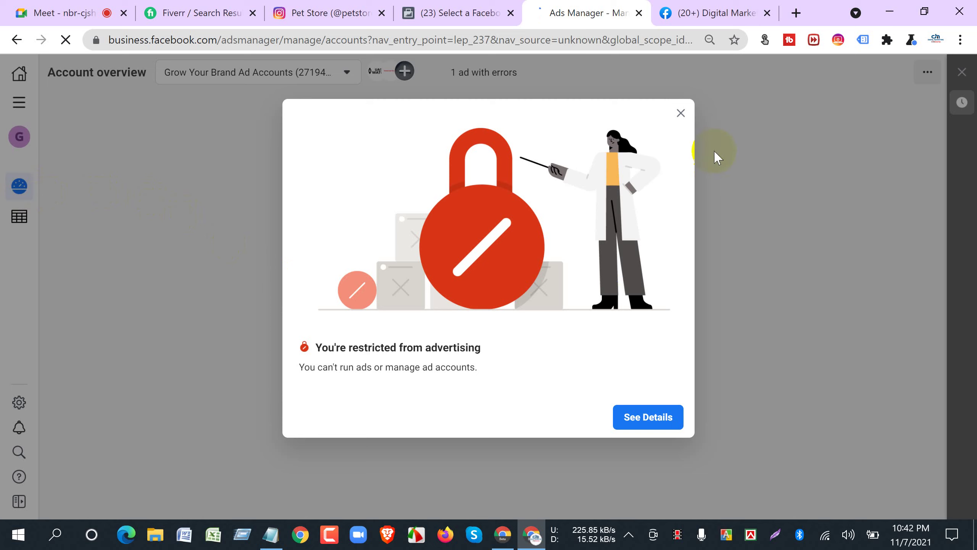
{"action": "left_click", "coordinate": [678, 115]}
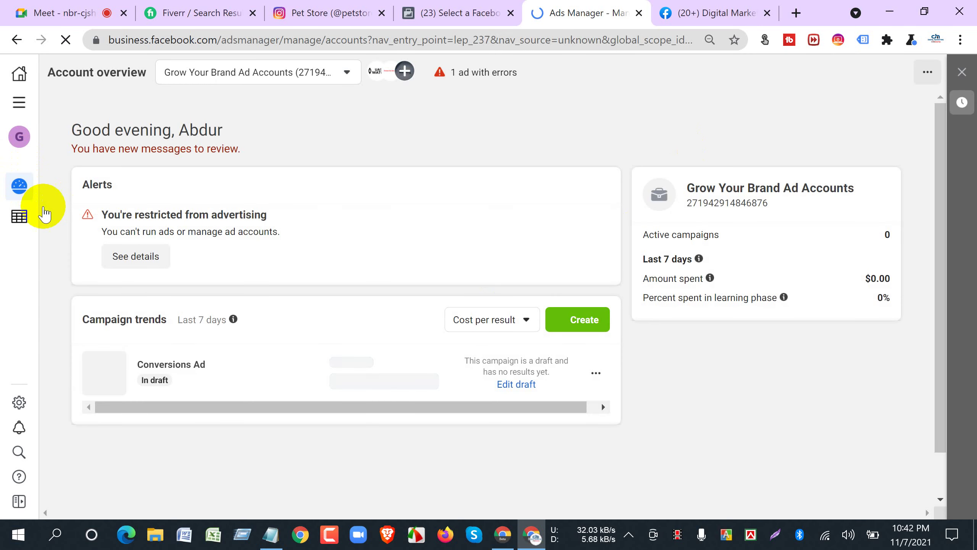
Create a new campaign with the Traffic objective and name it "instagram ads".
{"action": "left_click", "coordinate": [575, 326]}
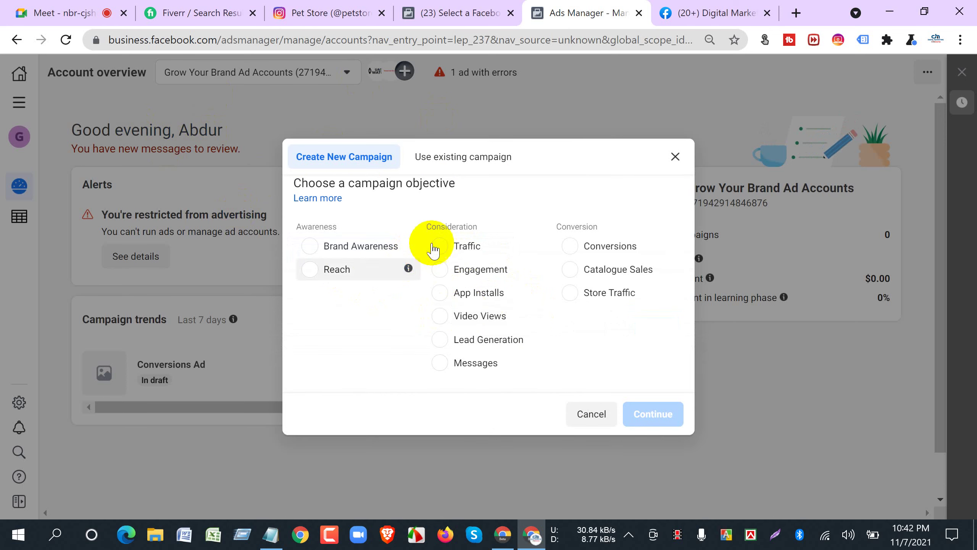
{"action": "left_click", "coordinate": [440, 243]}
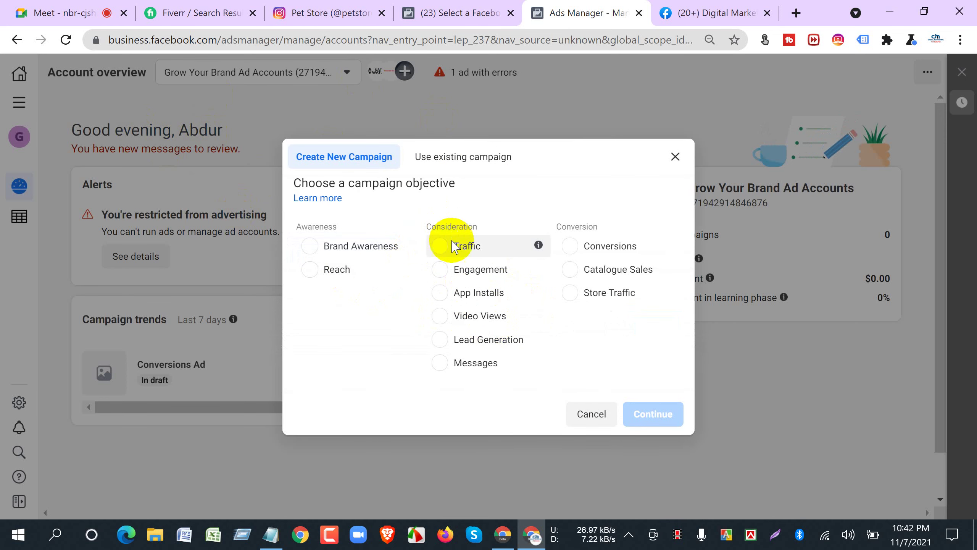
{"action": "left_click", "coordinate": [457, 246]}
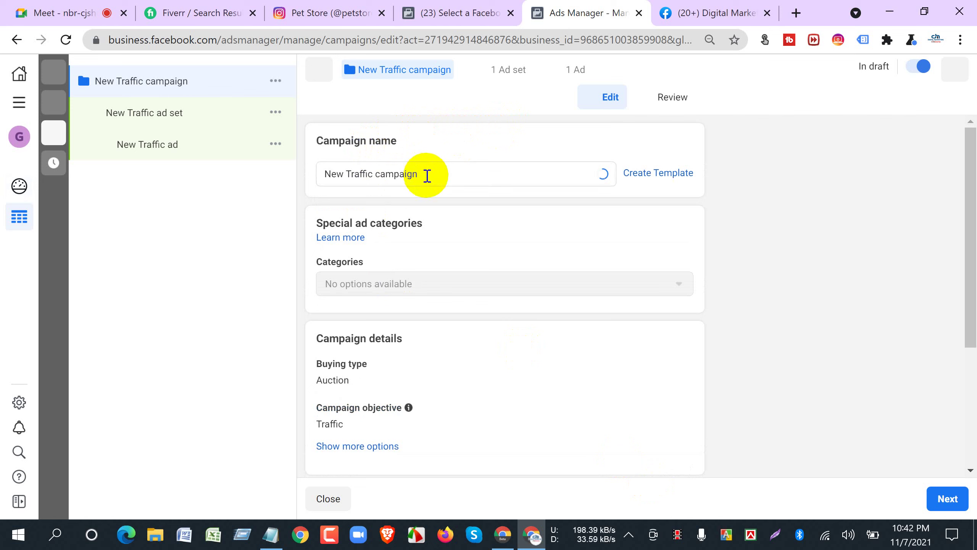
{"action": "triple_click", "coordinate": [316, 174]}
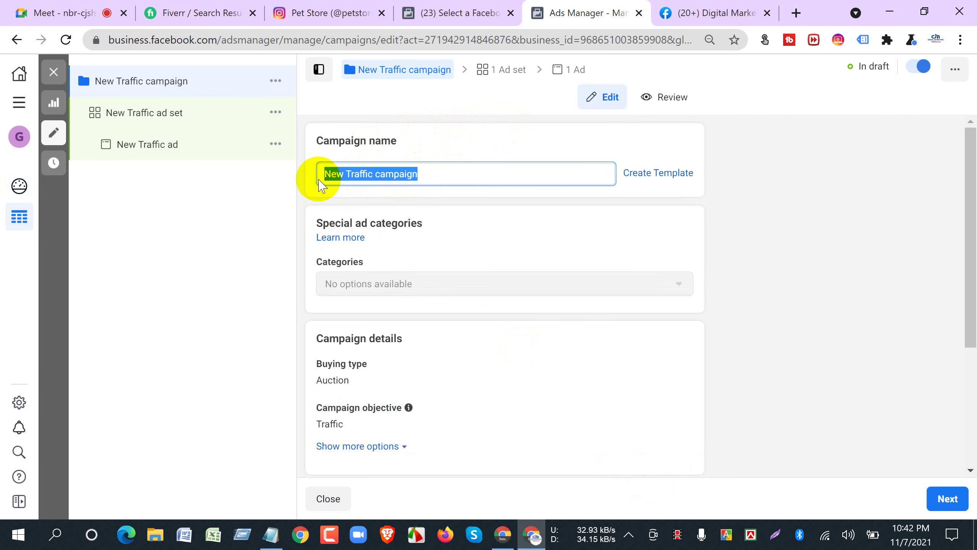
{"action": "key", "text": "BackSpace"}
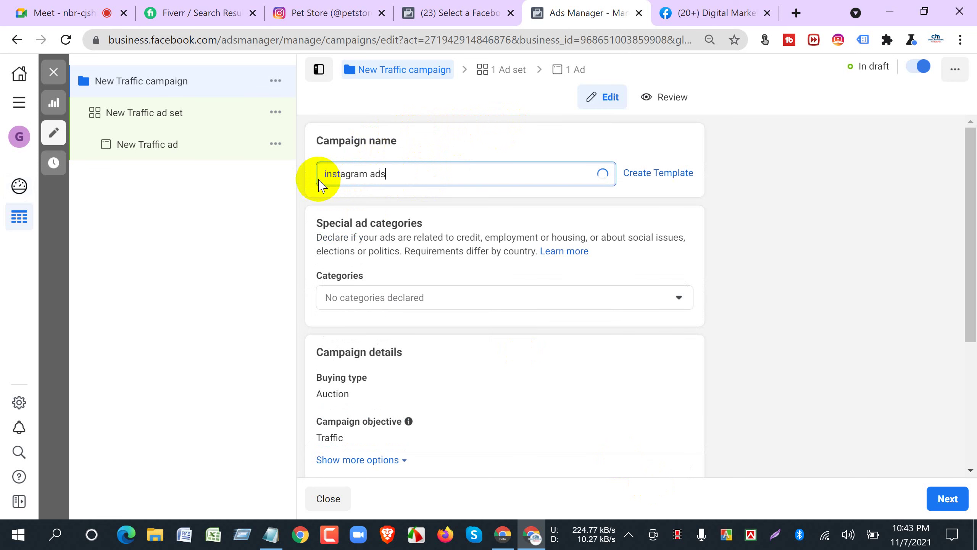
Turn on campaign budget optimisation for the campaign with a daily budget of $10.00.
{"action": "scroll", "coordinate": [448, 279], "scroll_direction": "down", "scroll_amount": 5}
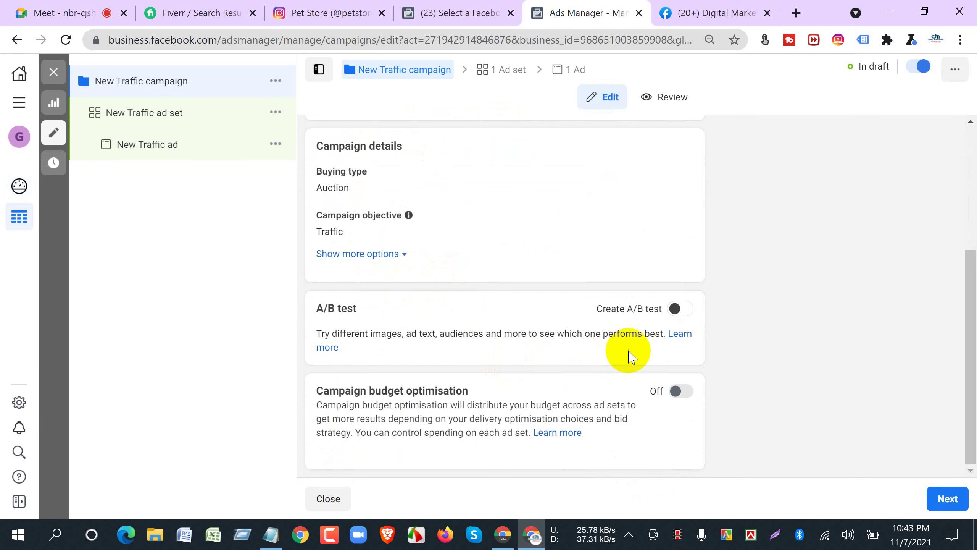
{"action": "left_click", "coordinate": [679, 395]}
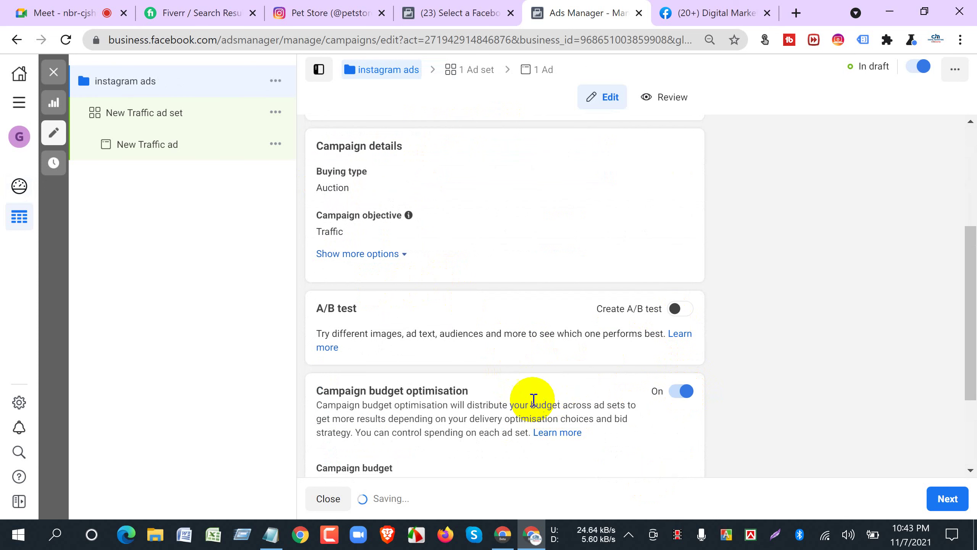
{"action": "scroll", "coordinate": [534, 400], "scroll_direction": "down", "scroll_amount": 3}
{"action": "left_click", "coordinate": [531, 356]}
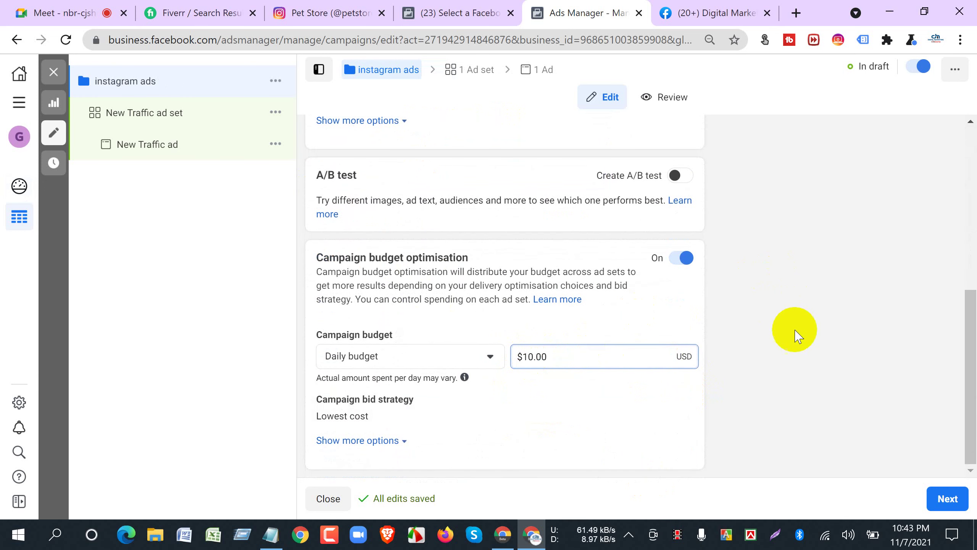
{"action": "left_click", "coordinate": [717, 410]}
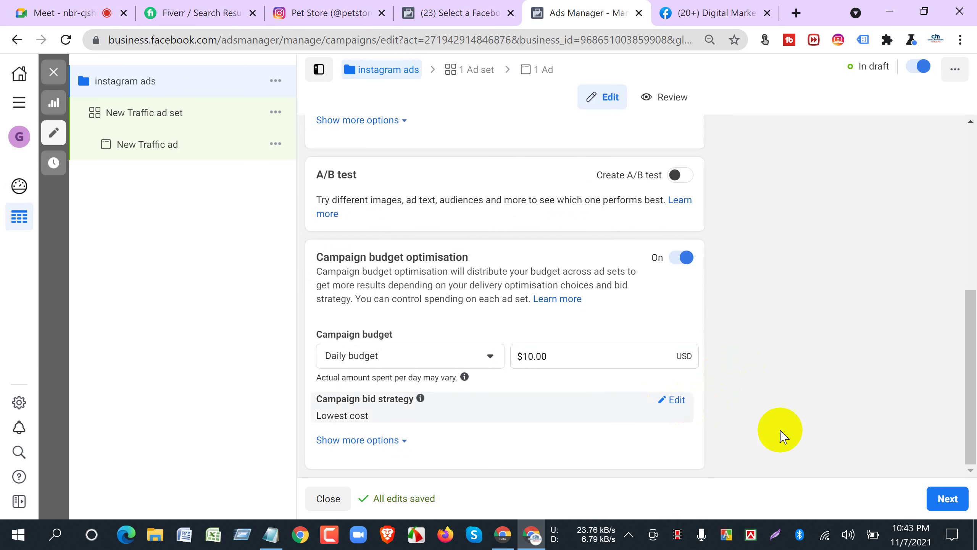
Continue to the campaign's ad set settings and review the traffic destination options.
{"action": "left_click", "coordinate": [953, 500]}
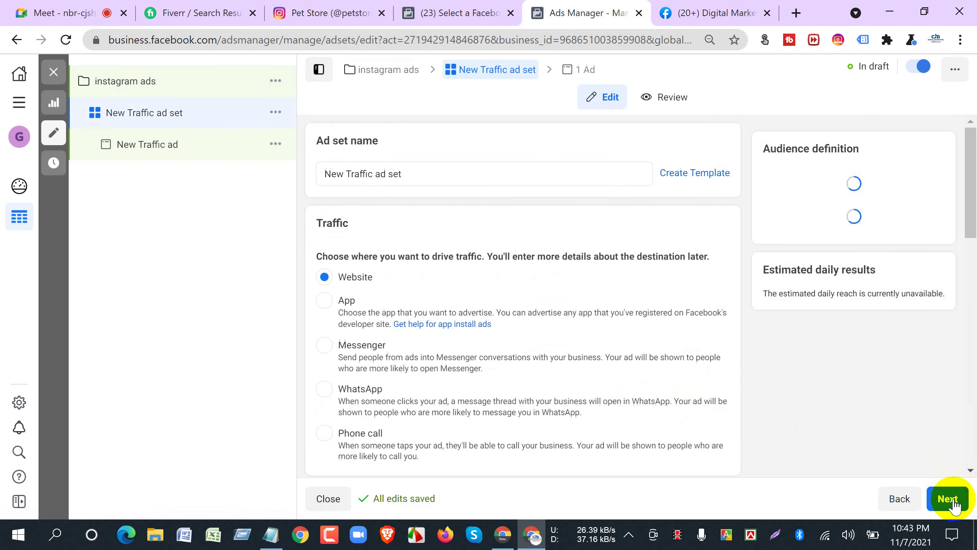
{"action": "scroll", "coordinate": [371, 360], "scroll_direction": "down", "scroll_amount": 6}
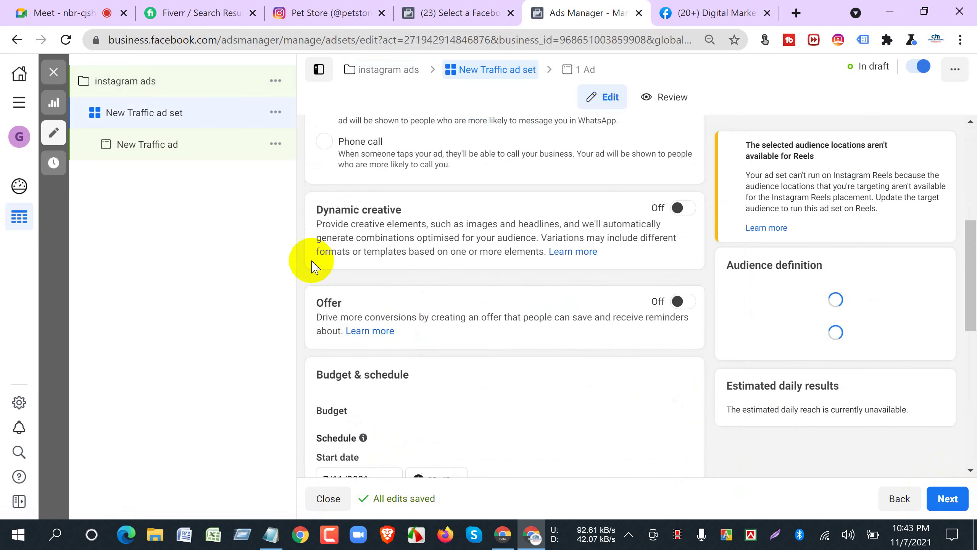
{"action": "scroll", "coordinate": [327, 247], "scroll_direction": "up", "scroll_amount": 4}
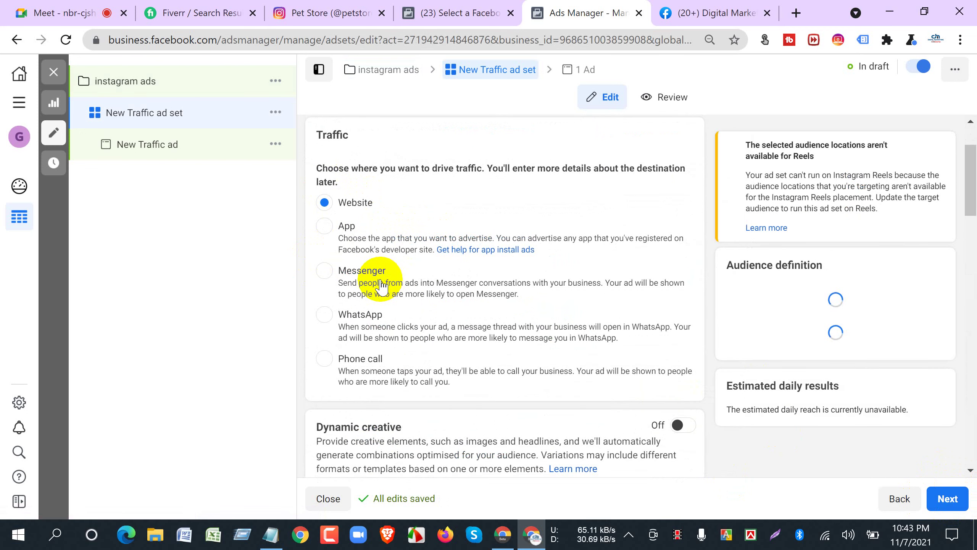
Review the ad set's schedule and audience settings, including the lookalike and custom audience lists.
{"action": "scroll", "coordinate": [381, 292], "scroll_direction": "down", "scroll_amount": 10}
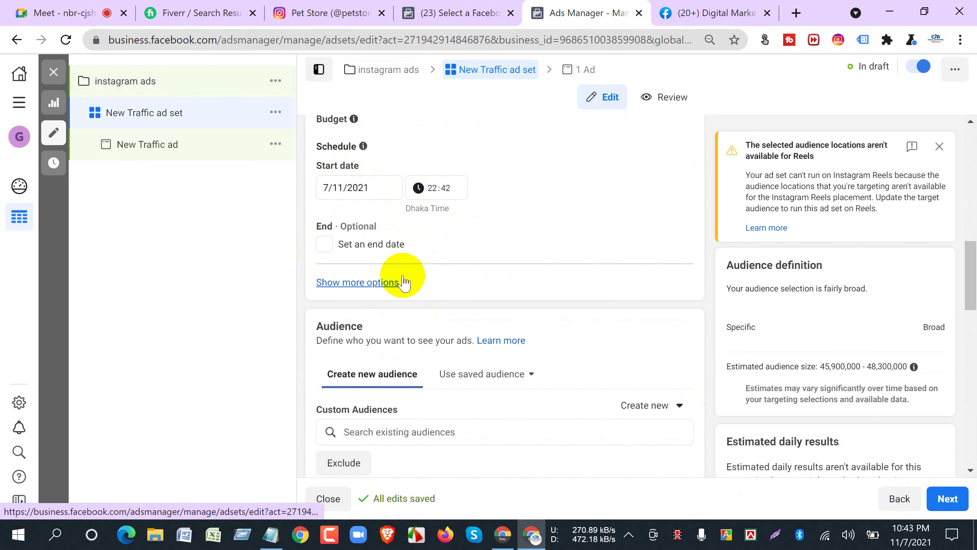
{"action": "scroll", "coordinate": [384, 278], "scroll_direction": "down", "scroll_amount": 5}
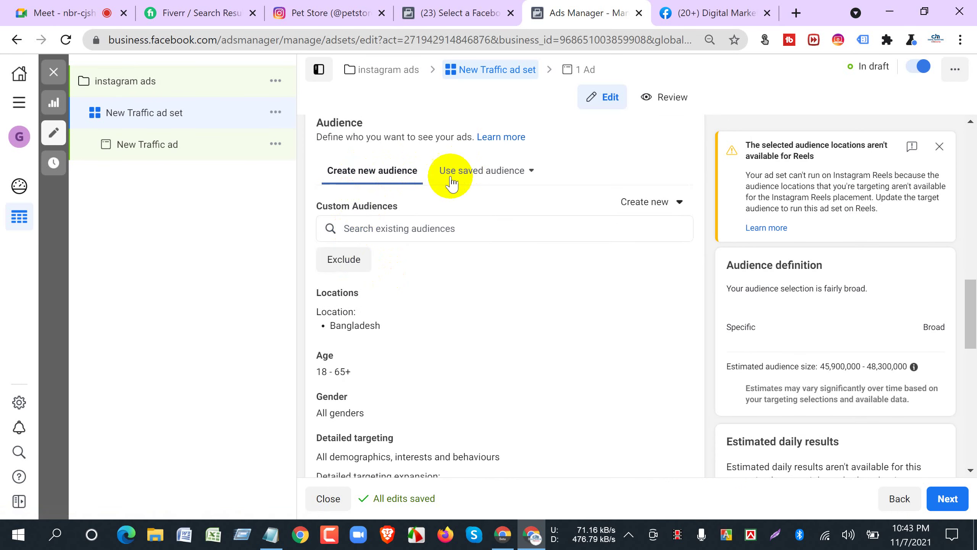
{"action": "left_click", "coordinate": [379, 227]}
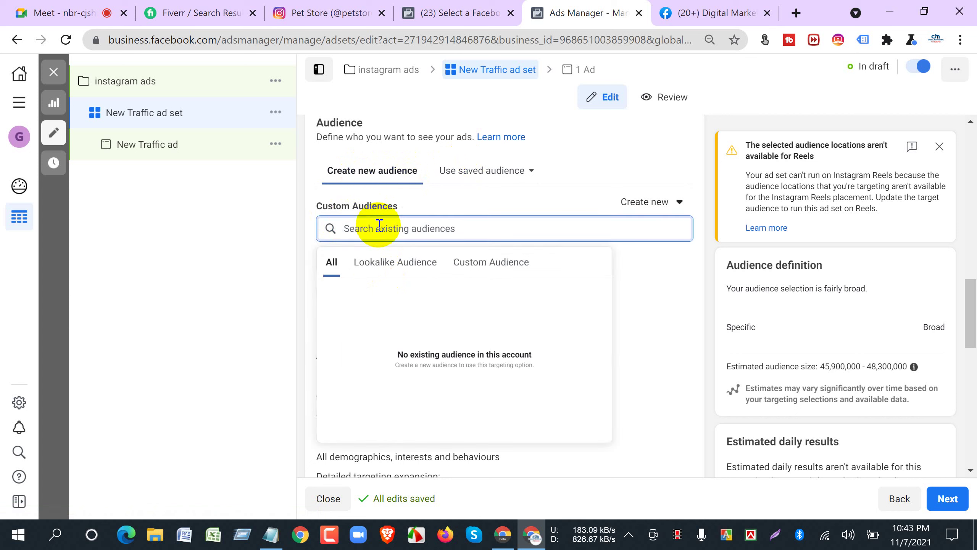
{"action": "left_click", "coordinate": [402, 264]}
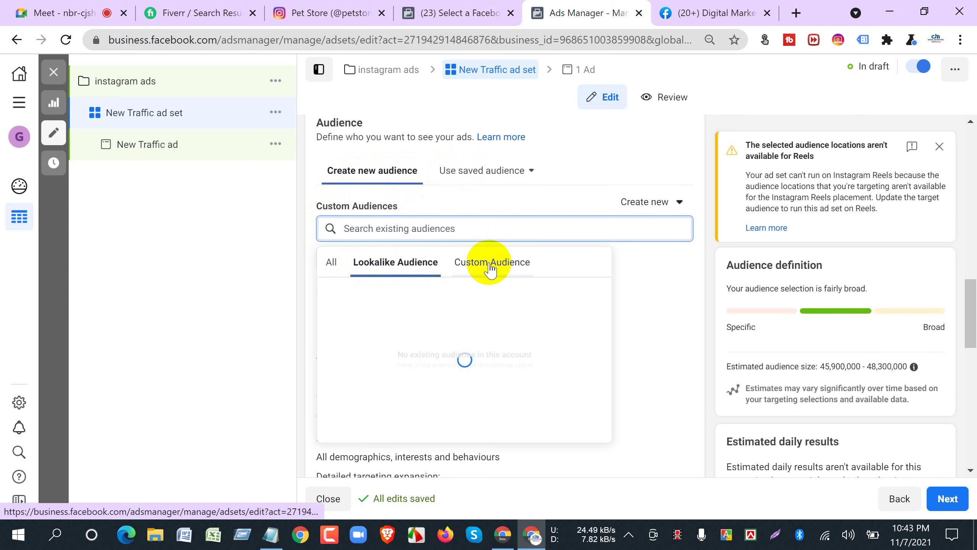
{"action": "key", "text": "Escape"}
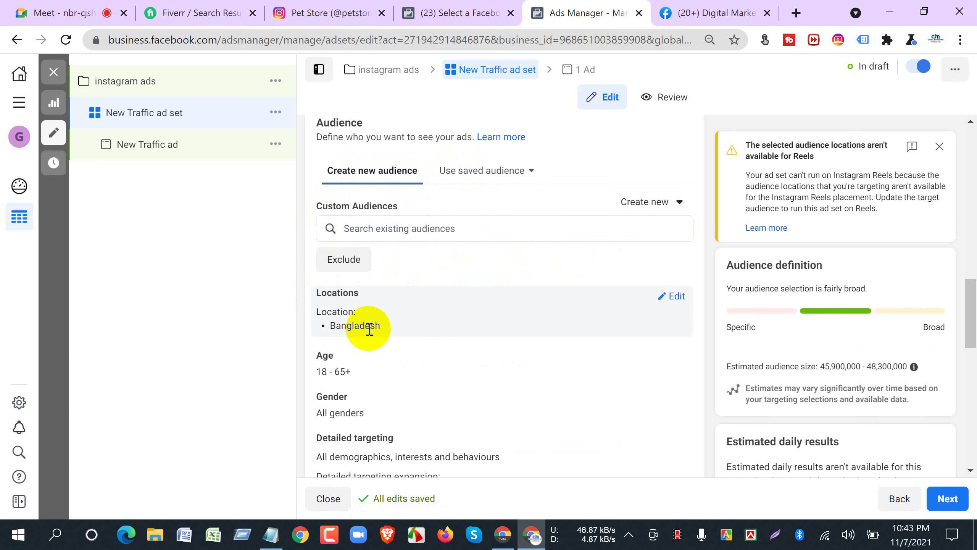
{"action": "scroll", "coordinate": [389, 311], "scroll_direction": "down", "scroll_amount": 3}
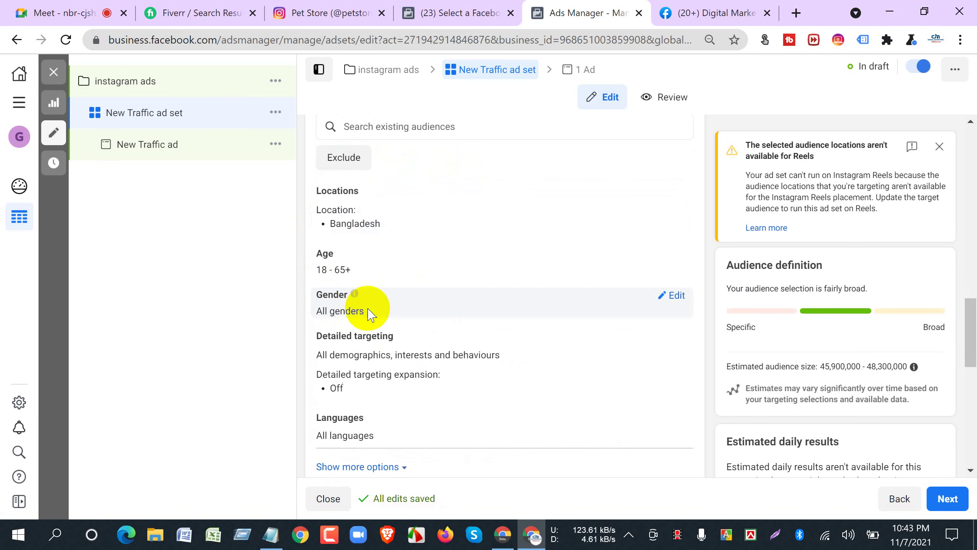
{"action": "scroll", "coordinate": [342, 305], "scroll_direction": "down", "scroll_amount": 3}
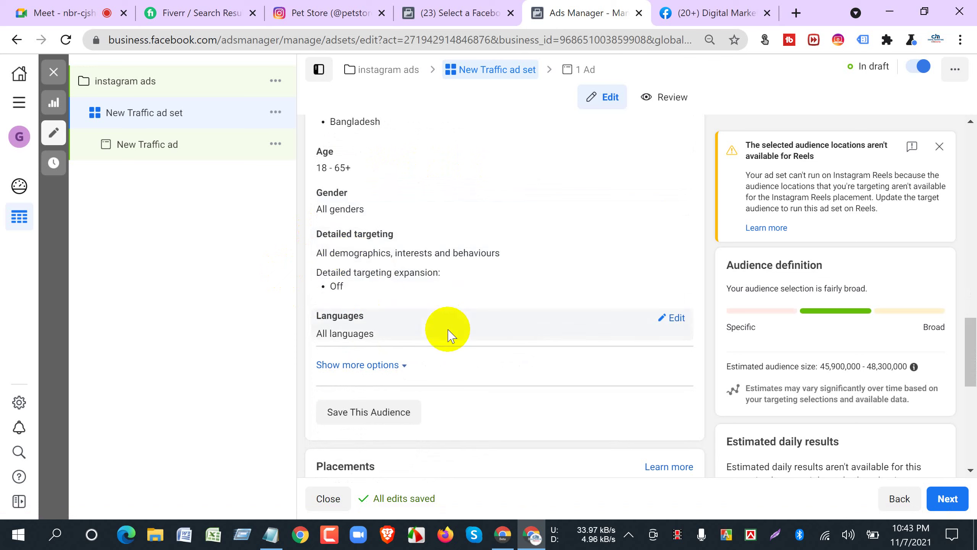
Switch the ad set to manual placements and exclude Facebook, Audience Network and Messenger so only the Instagram platform is selected.
{"action": "scroll", "coordinate": [446, 331], "scroll_direction": "down", "scroll_amount": 9}
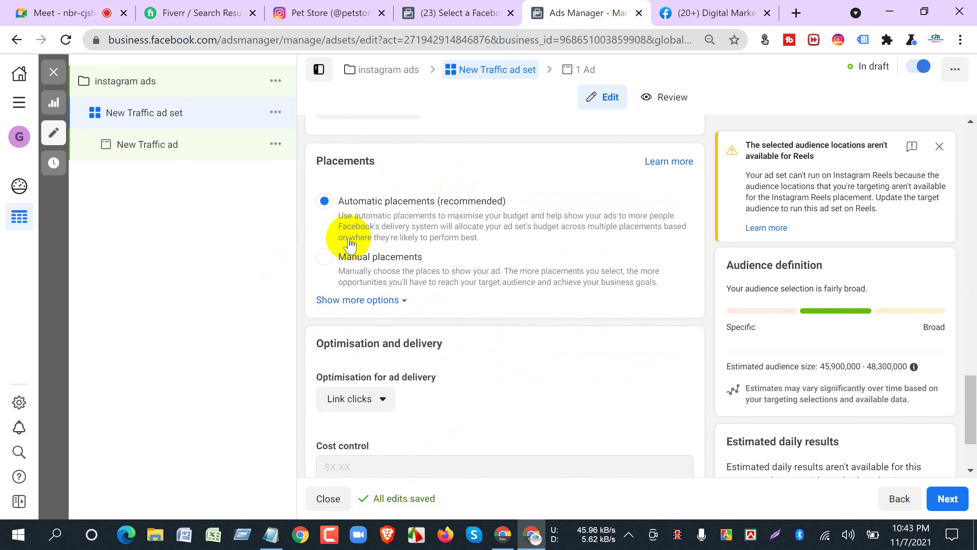
{"action": "left_click", "coordinate": [330, 258]}
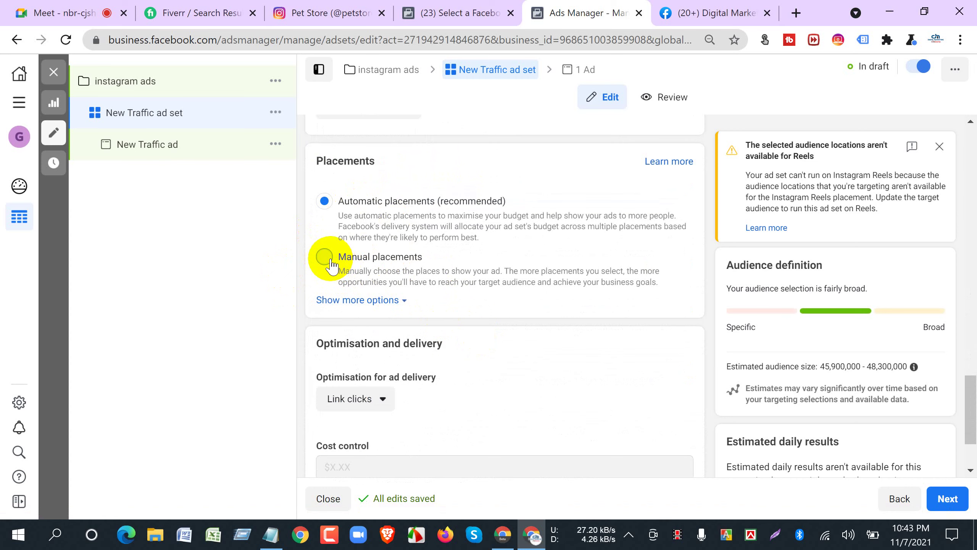
{"action": "scroll", "coordinate": [357, 312], "scroll_direction": "down", "scroll_amount": 3}
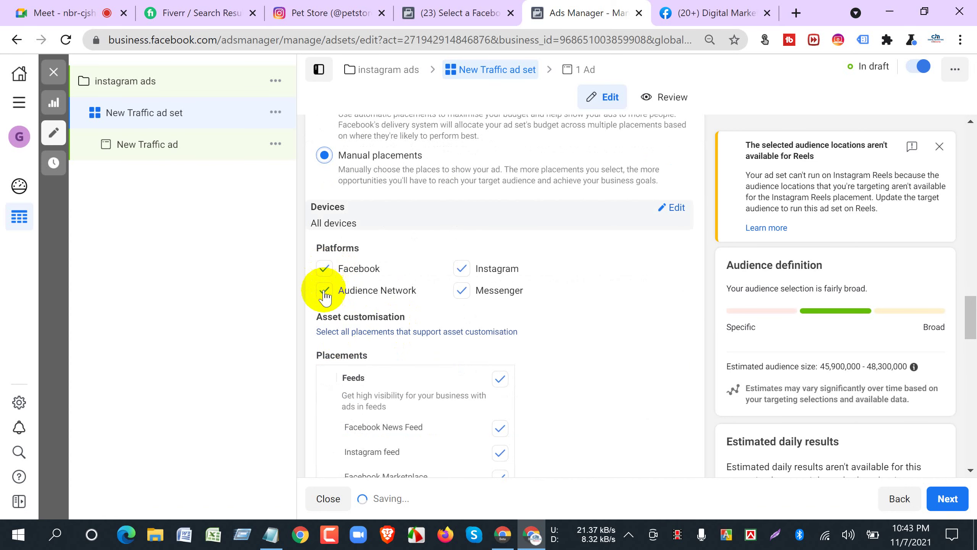
{"action": "left_click", "coordinate": [460, 269]}
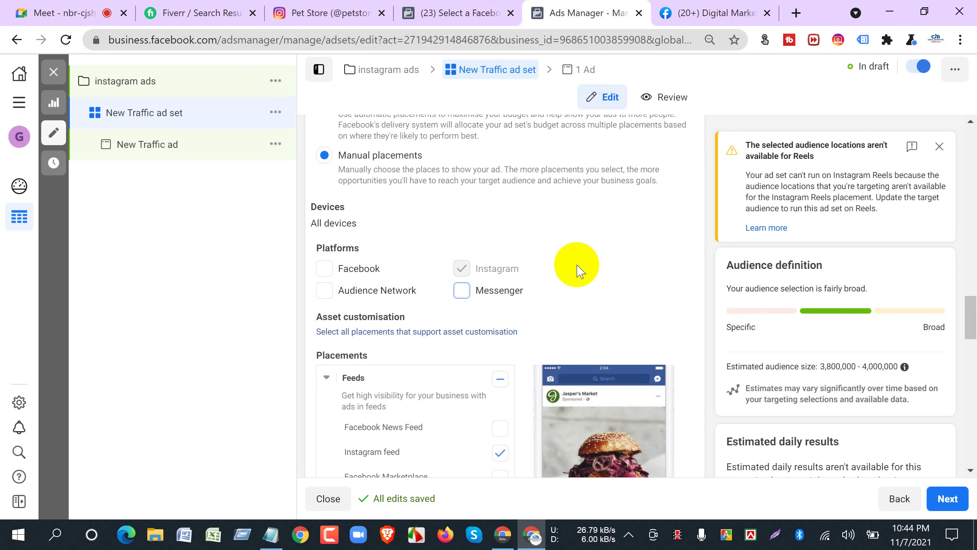
Examine which Instagram placements are selected under Feeds and under Stories and Reels.
{"action": "scroll", "coordinate": [425, 290], "scroll_direction": "up", "scroll_amount": 2}
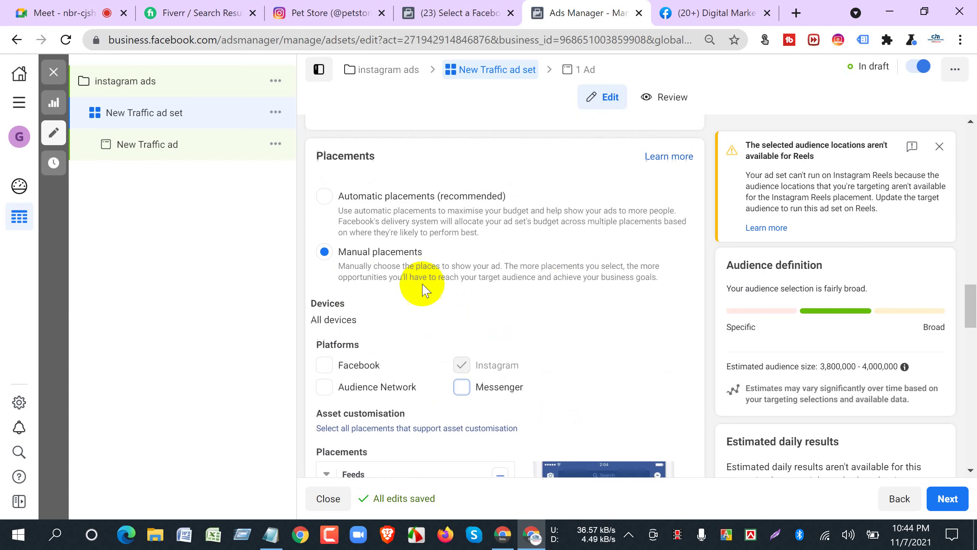
{"action": "scroll", "coordinate": [382, 266], "scroll_direction": "down", "scroll_amount": 2}
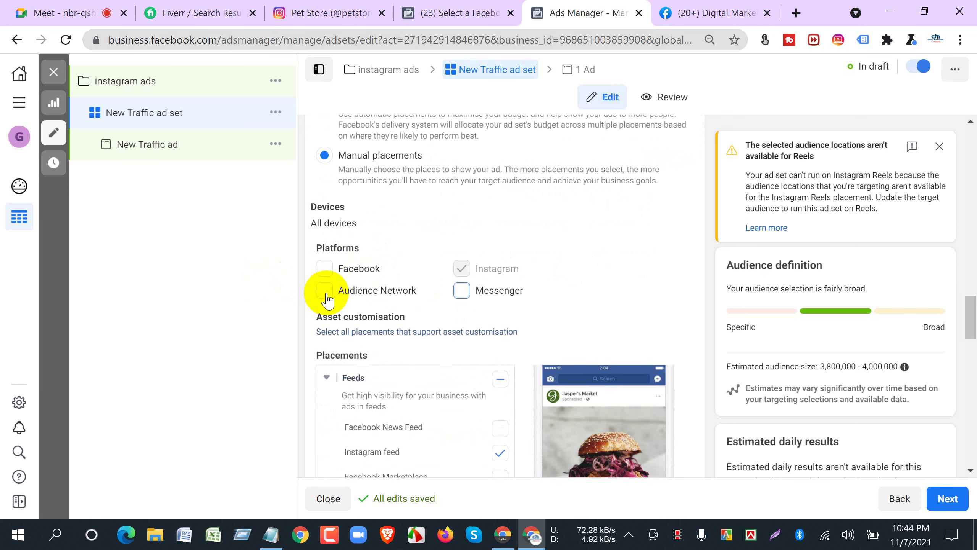
{"action": "scroll", "coordinate": [561, 326], "scroll_direction": "down", "scroll_amount": 2}
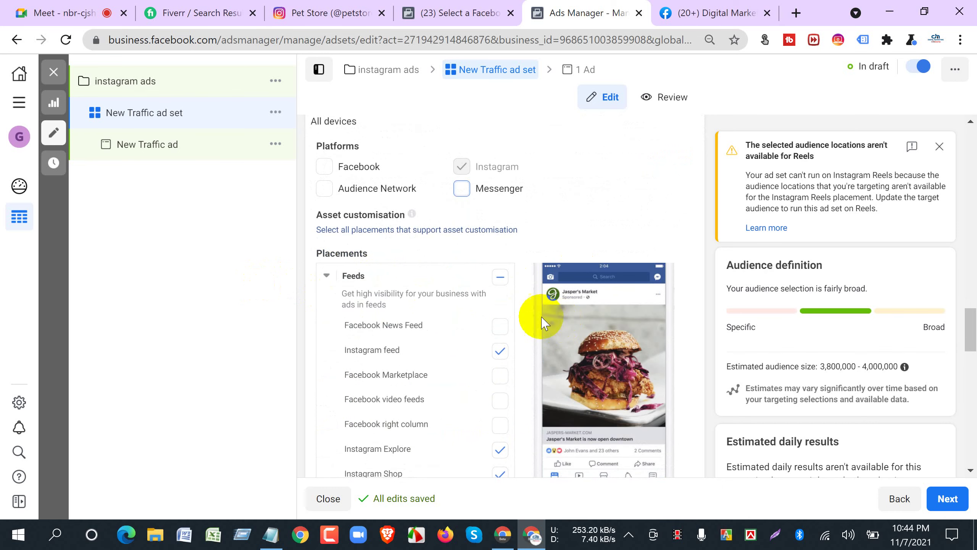
{"action": "scroll", "coordinate": [310, 292], "scroll_direction": "down", "scroll_amount": 2}
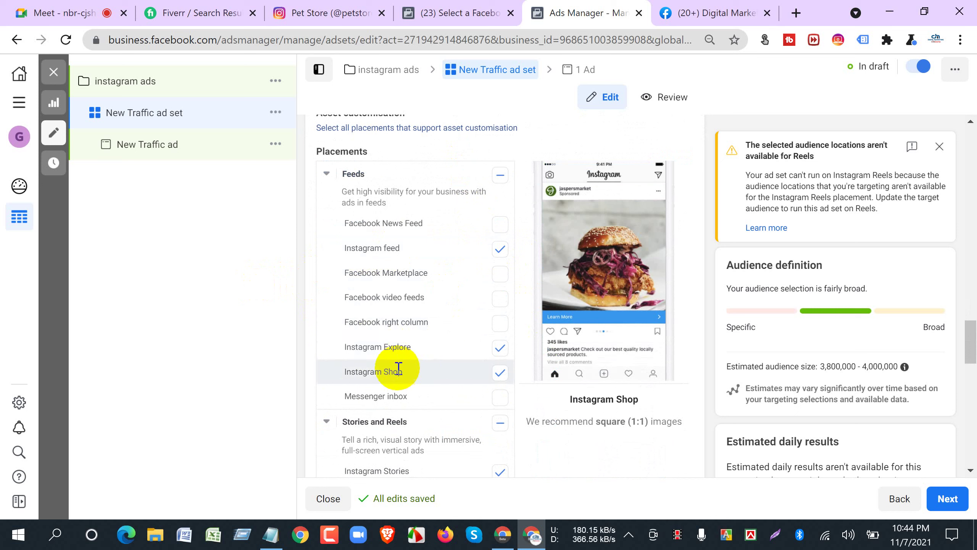
{"action": "scroll", "coordinate": [435, 377], "scroll_direction": "down", "scroll_amount": 2}
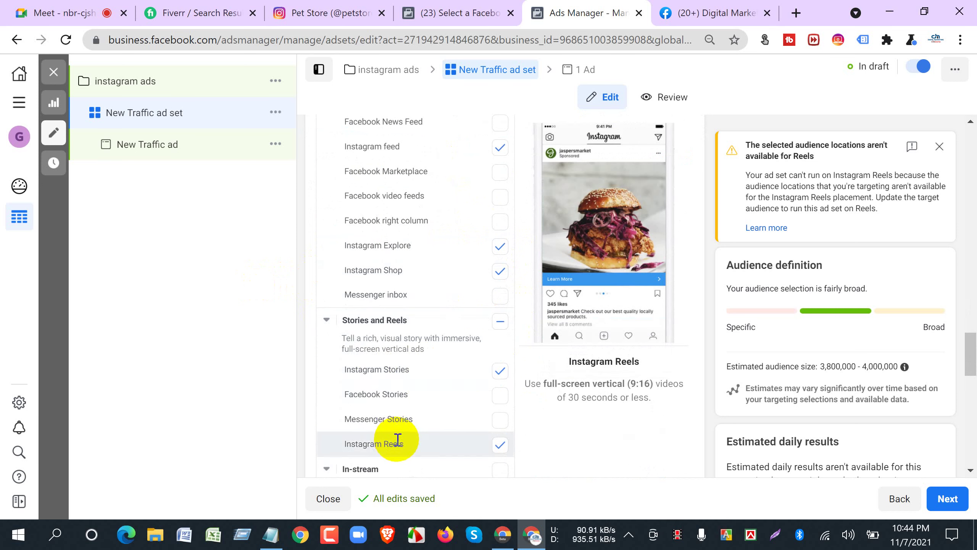
{"action": "scroll", "coordinate": [397, 437], "scroll_direction": "down", "scroll_amount": 2}
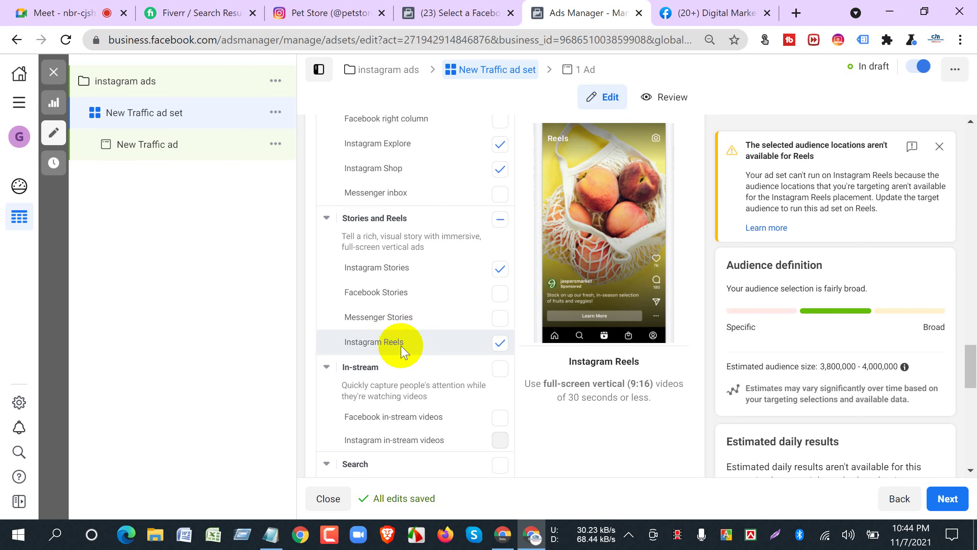
{"action": "scroll", "coordinate": [421, 399], "scroll_direction": "up", "scroll_amount": 10}
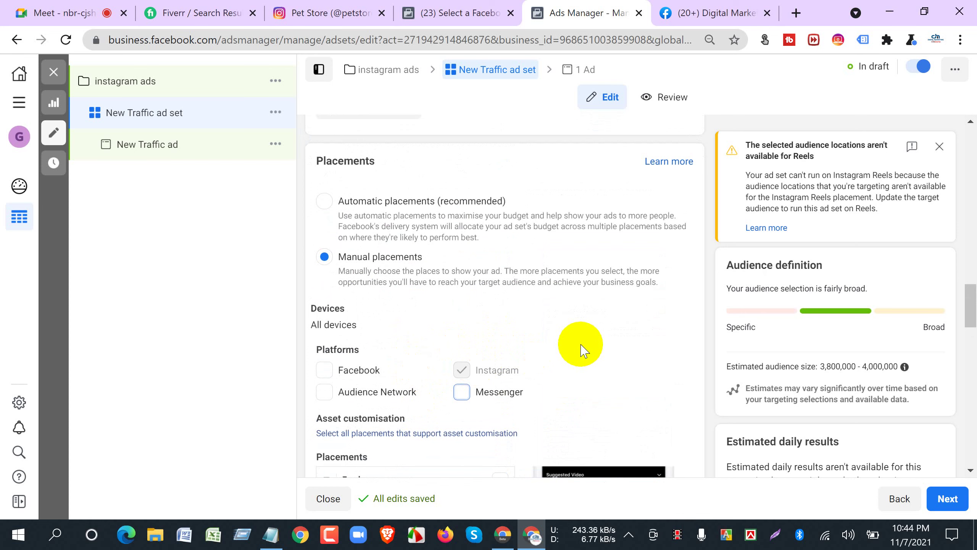
{"action": "scroll", "coordinate": [582, 349], "scroll_direction": "down", "scroll_amount": 8}
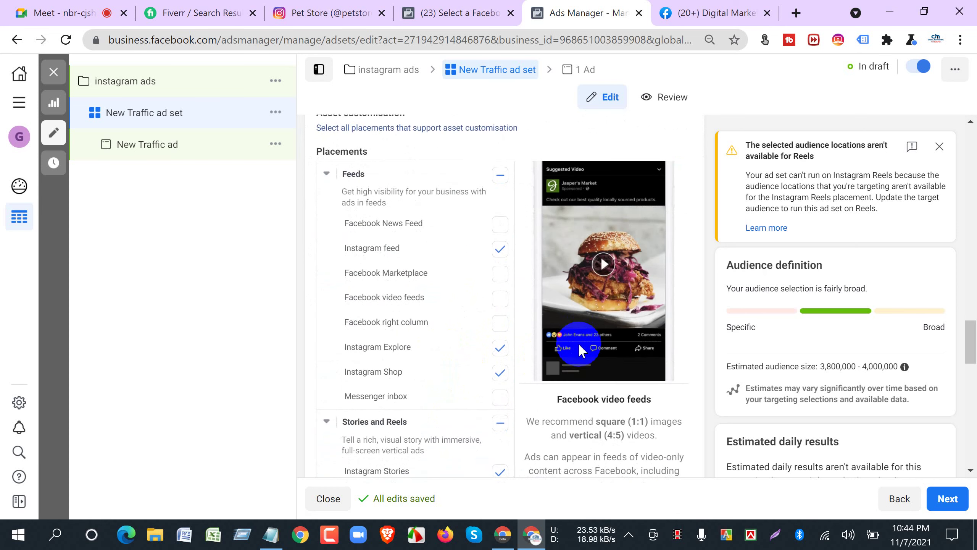
Exclude the Instagram Reels and Instagram Shop placements and leave Instagram Explore selected.
{"action": "scroll", "coordinate": [388, 381], "scroll_direction": "down", "scroll_amount": 3}
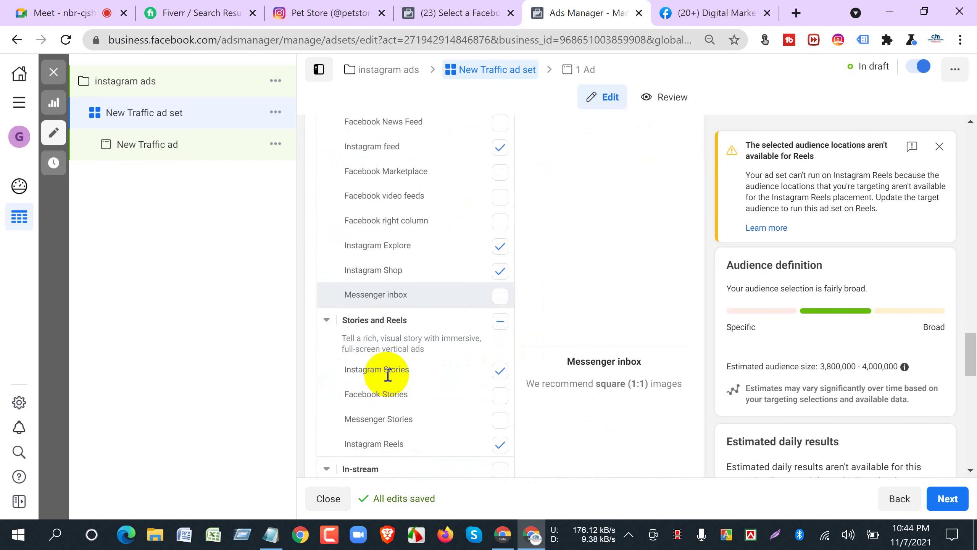
{"action": "scroll", "coordinate": [425, 375], "scroll_direction": "down", "scroll_amount": 3}
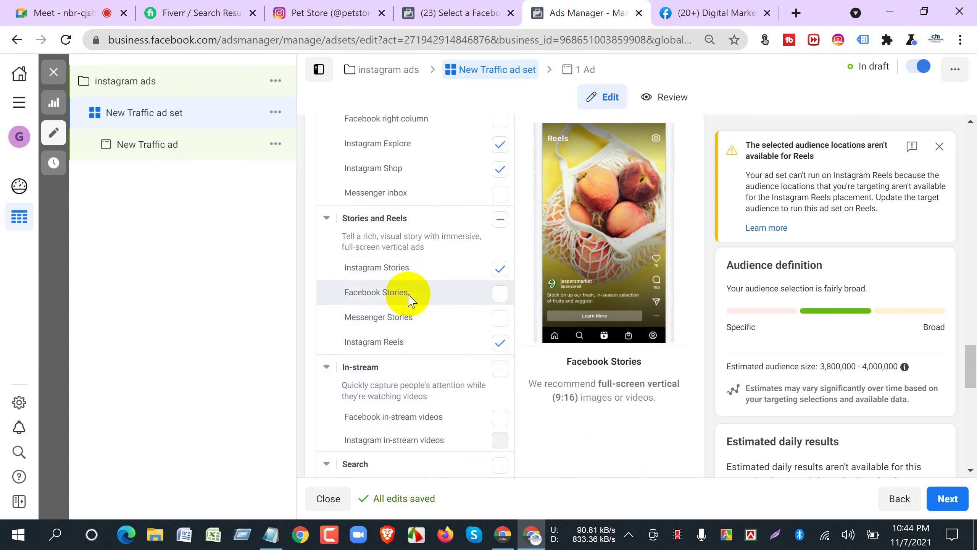
{"action": "left_click", "coordinate": [498, 344]}
{"action": "scroll", "coordinate": [500, 280], "scroll_direction": "up", "scroll_amount": 2}
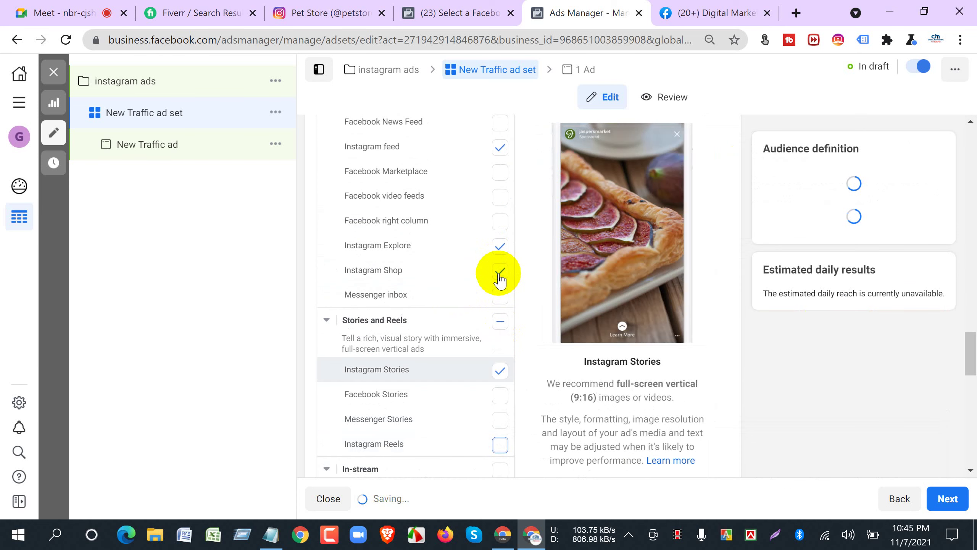
{"action": "left_click", "coordinate": [497, 246]}
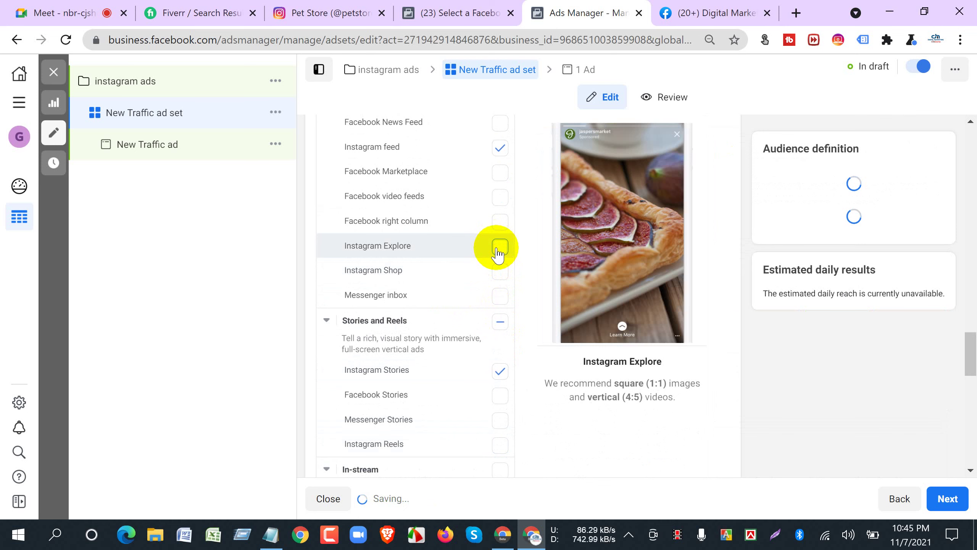
{"action": "left_click", "coordinate": [498, 248]}
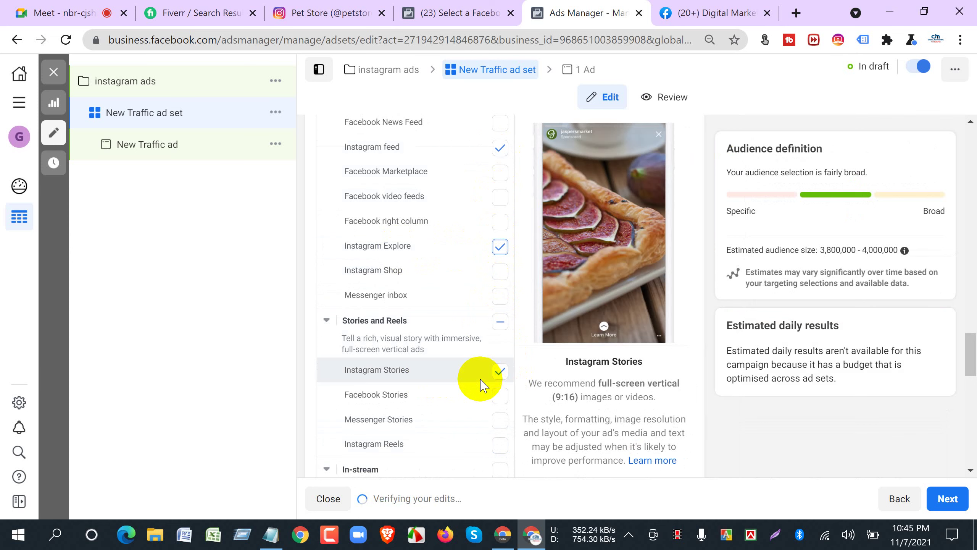
Check the remaining placements and the optimisation and delivery settings, and continue to the ad's settings.
{"action": "scroll", "coordinate": [430, 294], "scroll_direction": "up", "scroll_amount": 4}
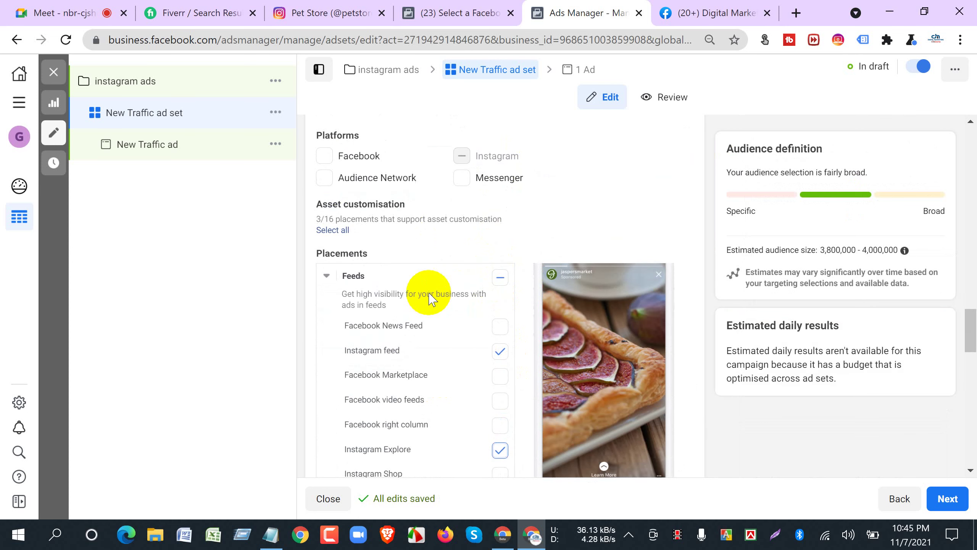
{"action": "scroll", "coordinate": [423, 293], "scroll_direction": "down", "scroll_amount": 10}
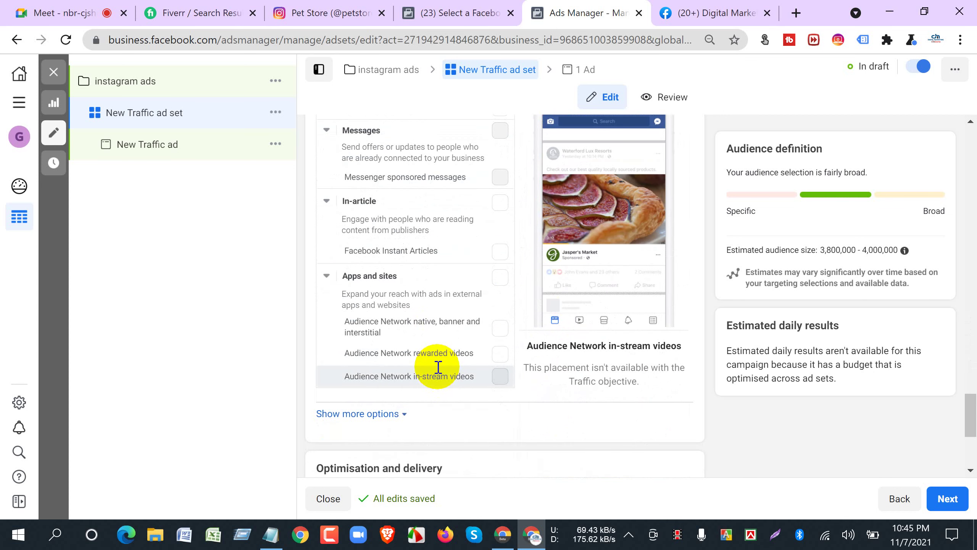
{"action": "scroll", "coordinate": [438, 366], "scroll_direction": "up", "scroll_amount": 10}
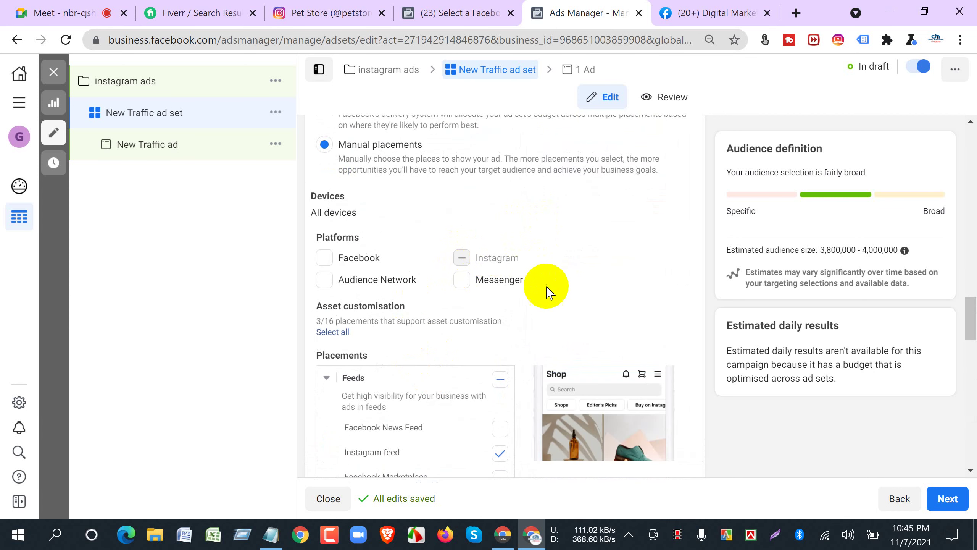
{"action": "scroll", "coordinate": [545, 290], "scroll_direction": "down", "scroll_amount": 5}
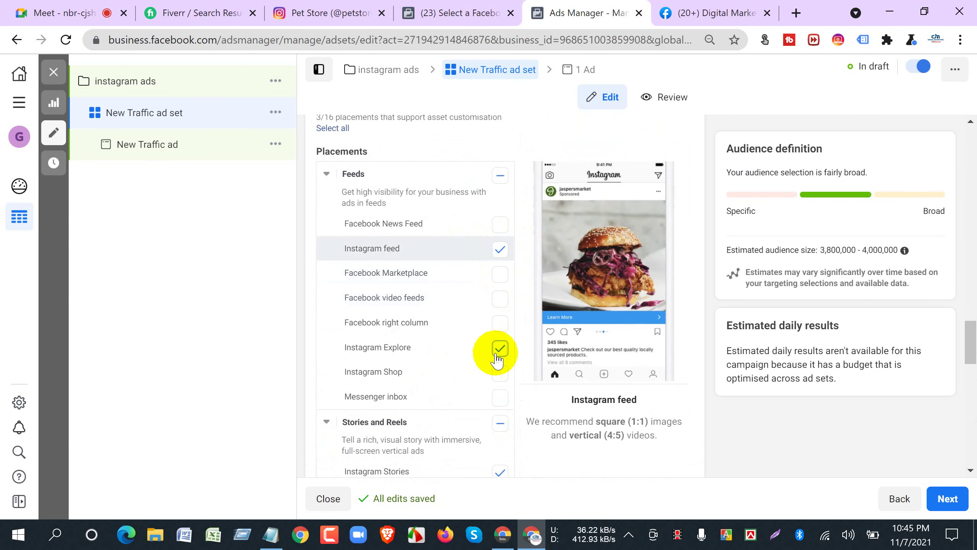
{"action": "scroll", "coordinate": [496, 358], "scroll_direction": "down", "scroll_amount": 15}
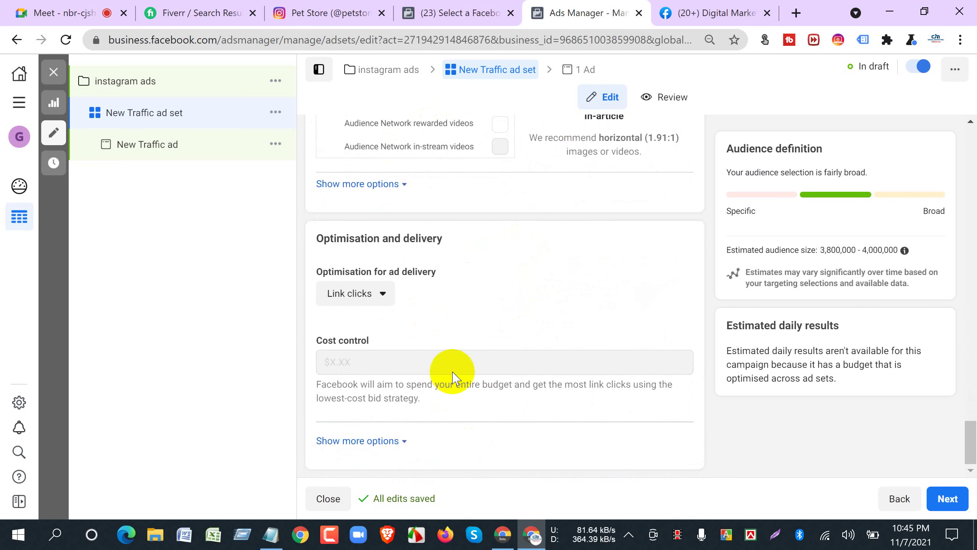
{"action": "left_click", "coordinate": [949, 500]}
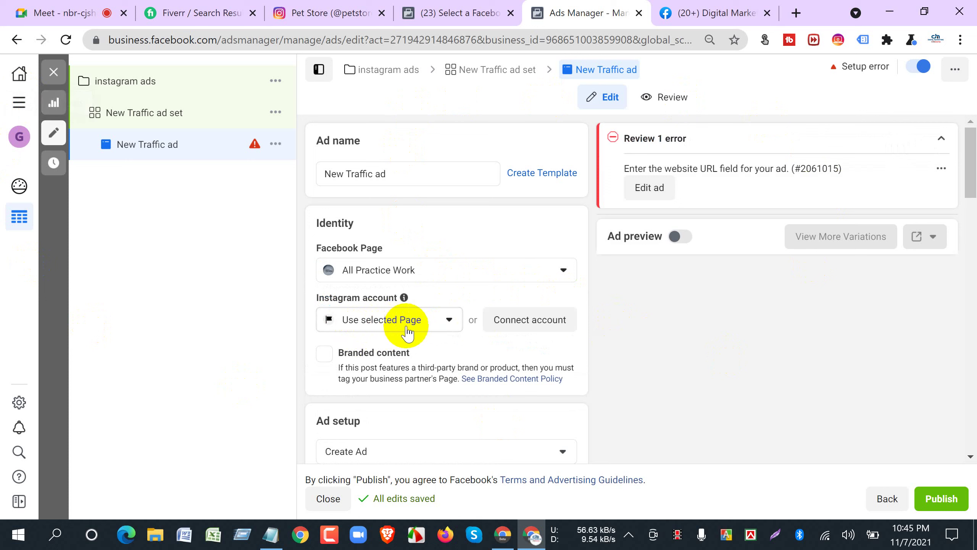
Check the ad's Instagram account options and view the Instagram details in the Digital Marketing Live Course Page settings.
{"action": "left_click", "coordinate": [438, 328]}
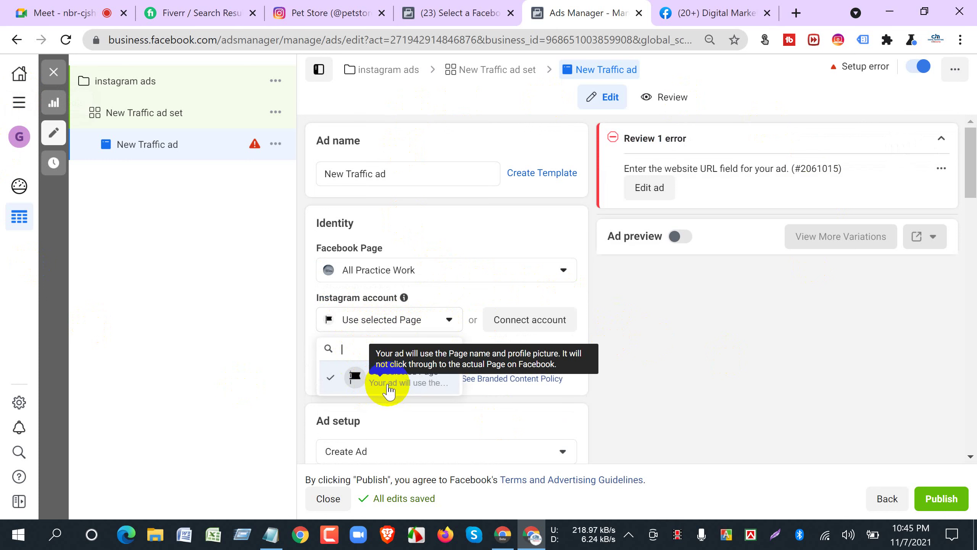
{"action": "left_click", "coordinate": [671, 371]}
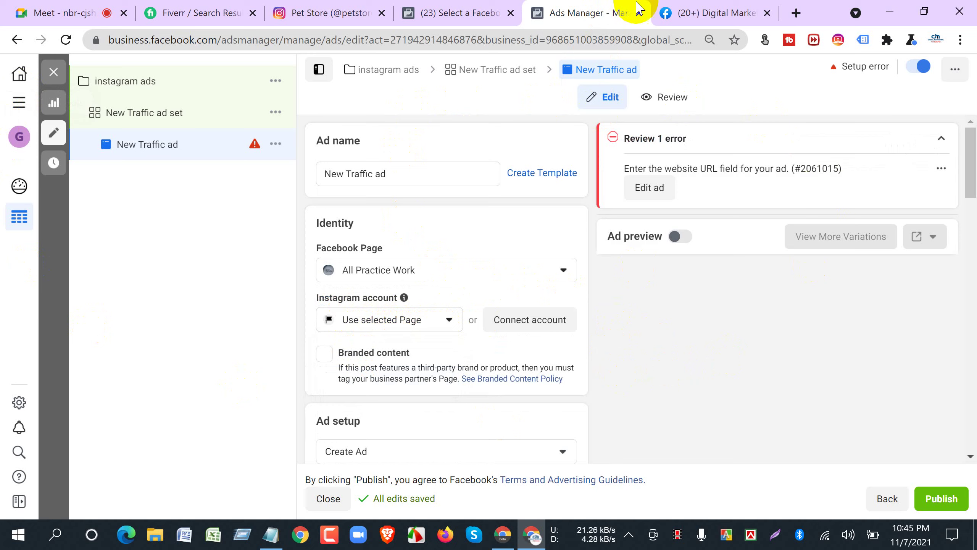
{"action": "left_click", "coordinate": [697, 19]}
{"action": "scroll", "coordinate": [538, 288], "scroll_direction": "up", "scroll_amount": 5}
{"action": "scroll", "coordinate": [461, 346], "scroll_direction": "down", "scroll_amount": 3}
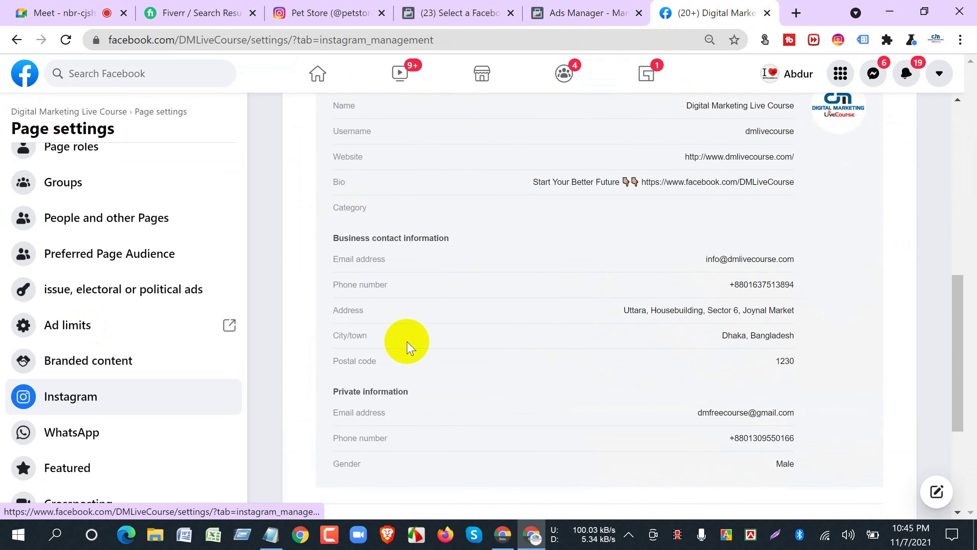
Switch back to Ads Manager and set the ad's Facebook Page to Digital Marketing Live Course.
{"action": "left_click", "coordinate": [582, 15]}
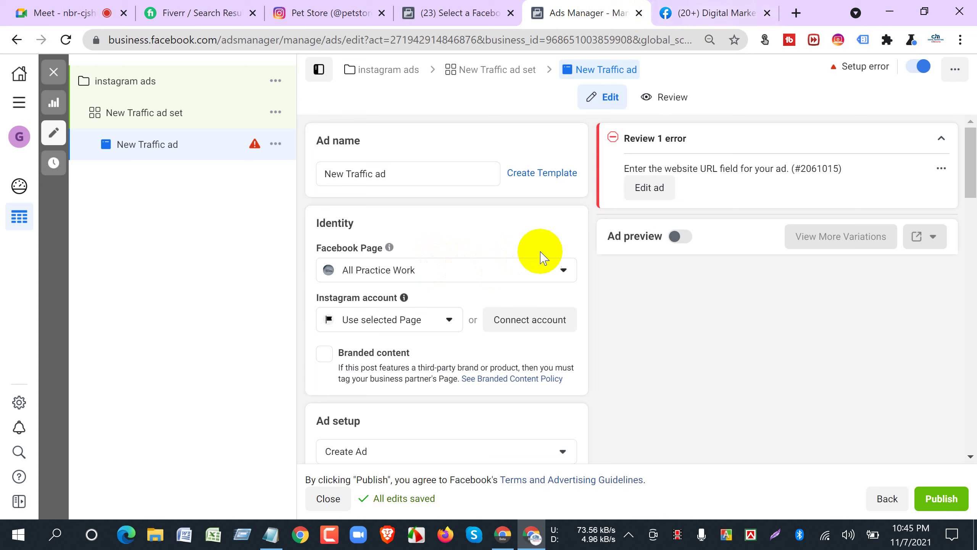
{"action": "left_click", "coordinate": [537, 265]}
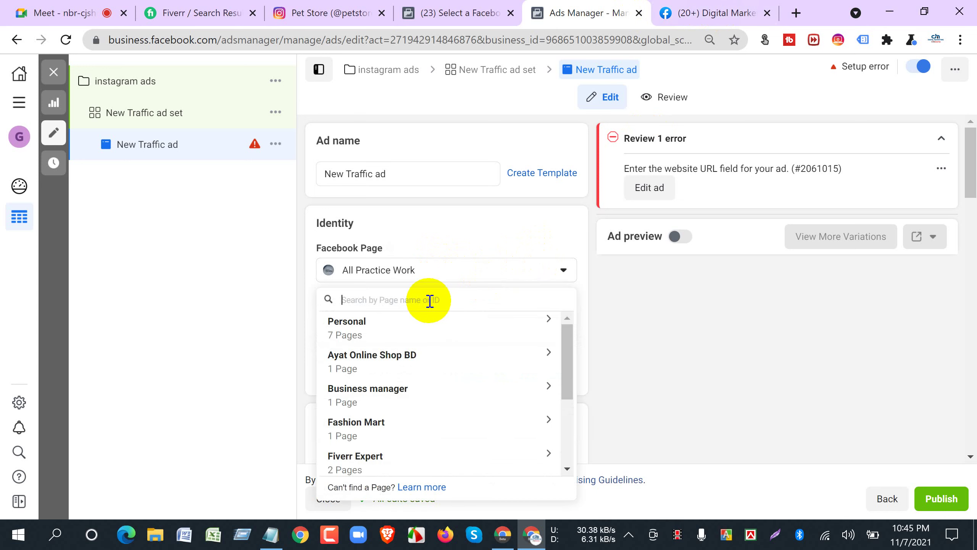
{"action": "type", "text": "di"}
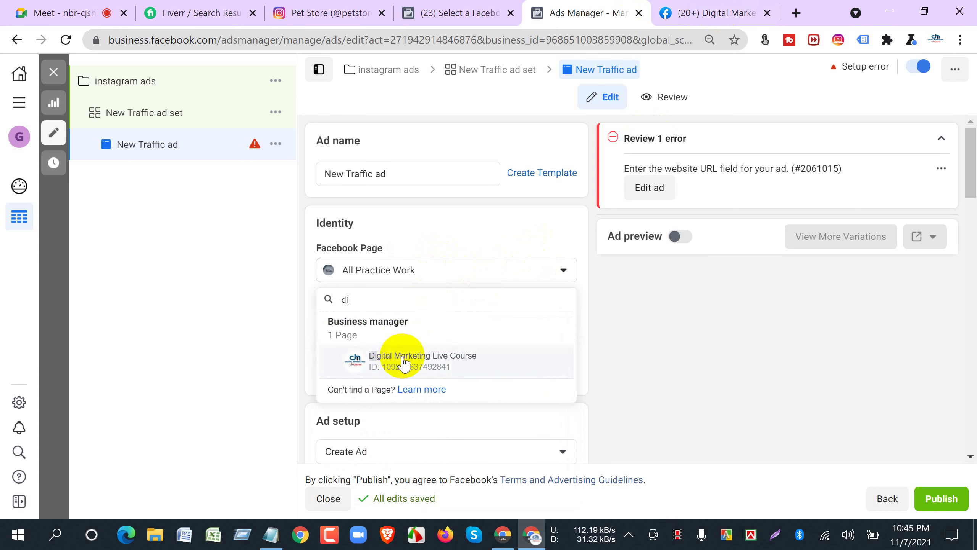
{"action": "left_click", "coordinate": [402, 362]}
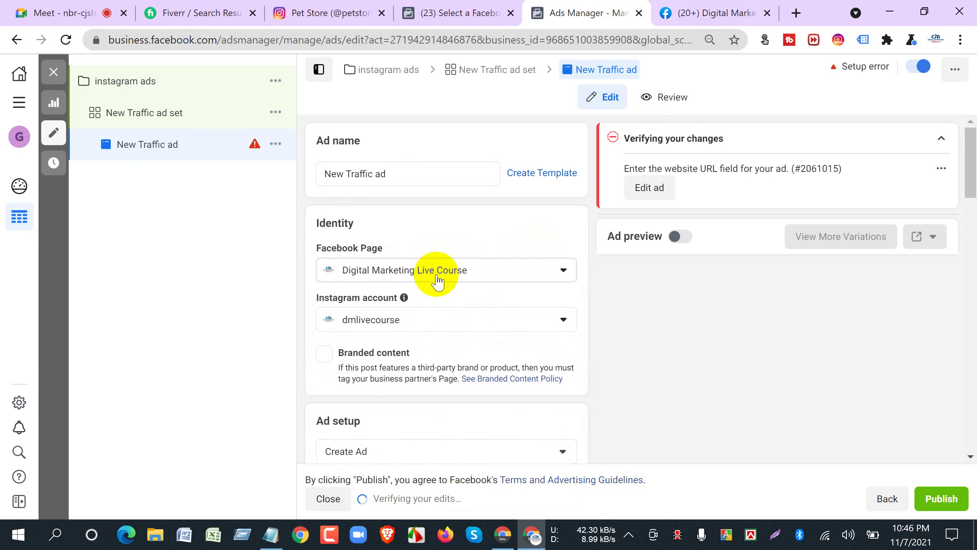
Keep the Create Ad setup and add the account image 50%off.png as the ad's media with enhancements allowed.
{"action": "scroll", "coordinate": [438, 281], "scroll_direction": "down", "scroll_amount": 2}
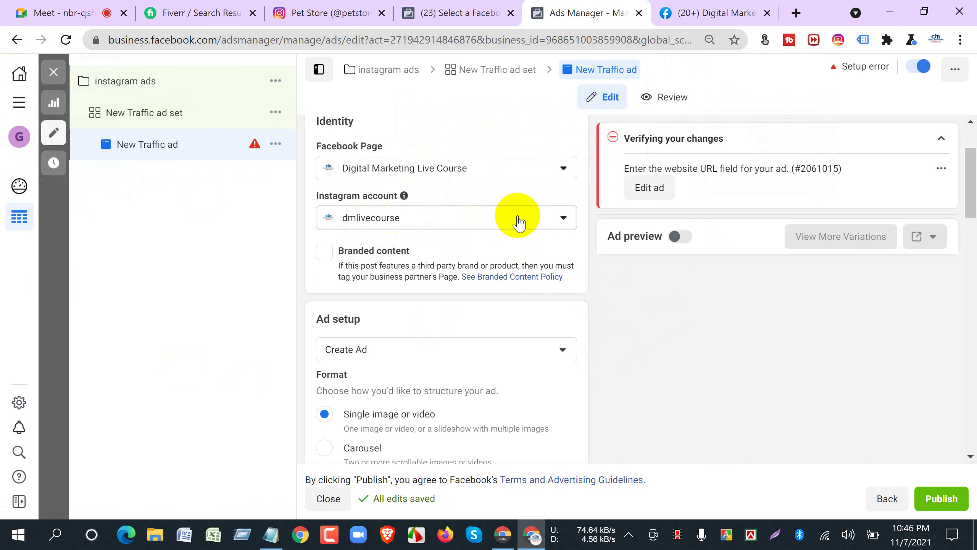
{"action": "scroll", "coordinate": [437, 301], "scroll_direction": "down", "scroll_amount": 3}
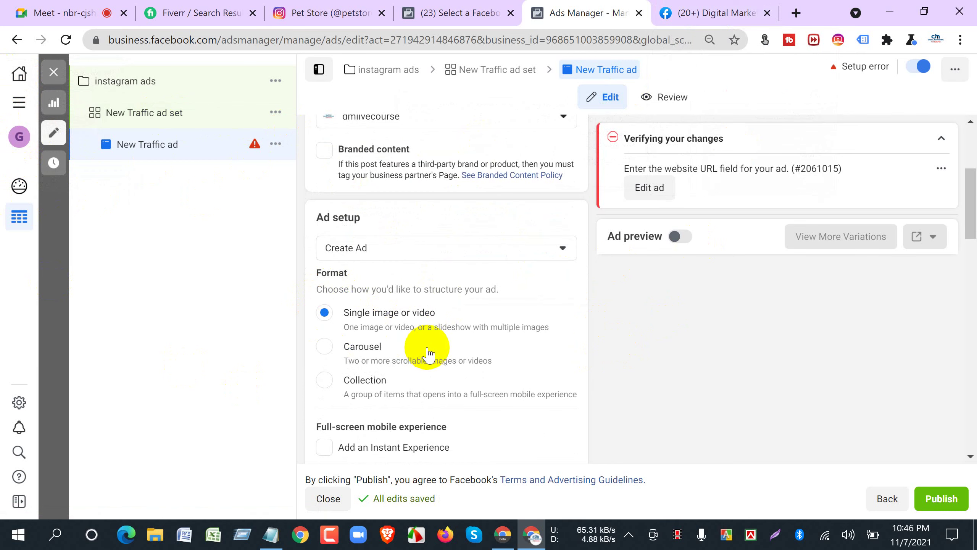
{"action": "left_click", "coordinate": [517, 248]}
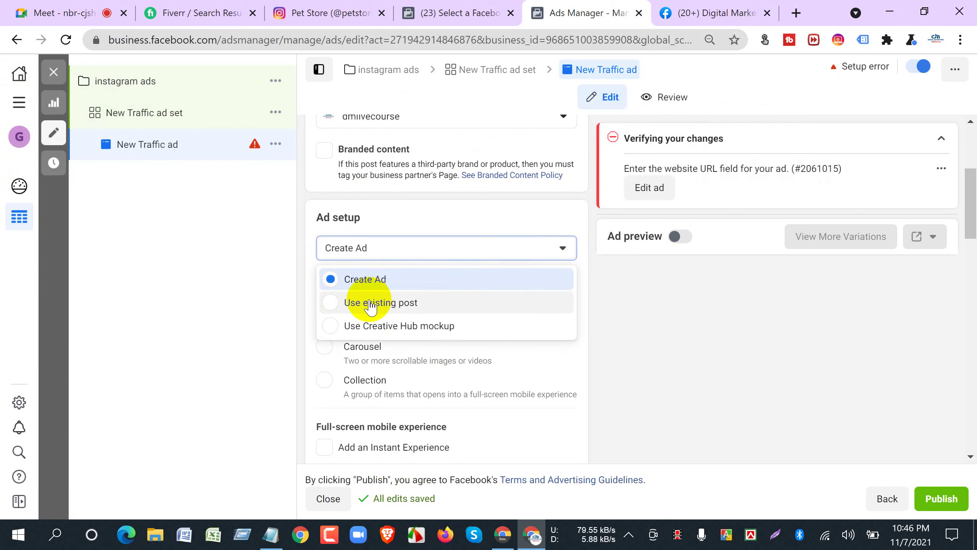
{"action": "left_click", "coordinate": [566, 381]}
{"action": "scroll", "coordinate": [454, 393], "scroll_direction": "down", "scroll_amount": 6}
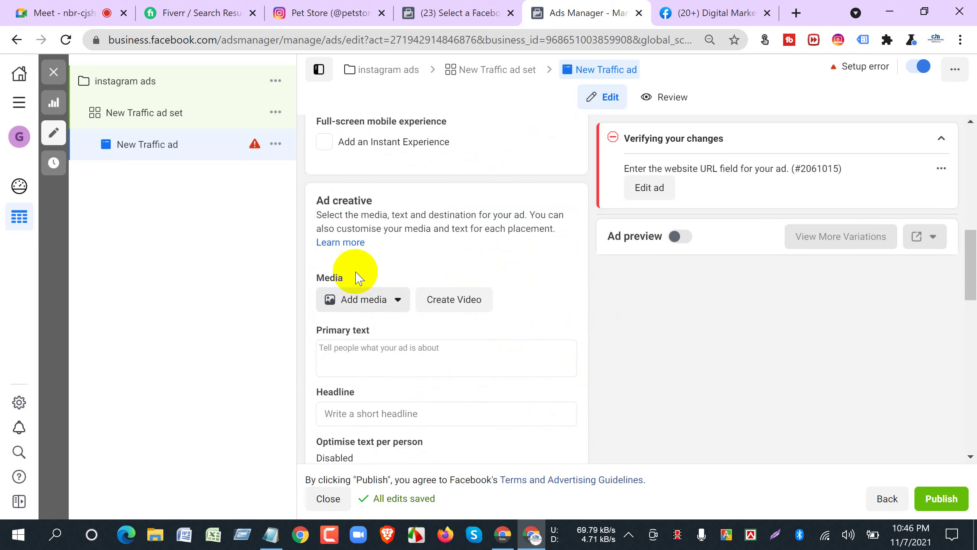
{"action": "left_click", "coordinate": [365, 299]}
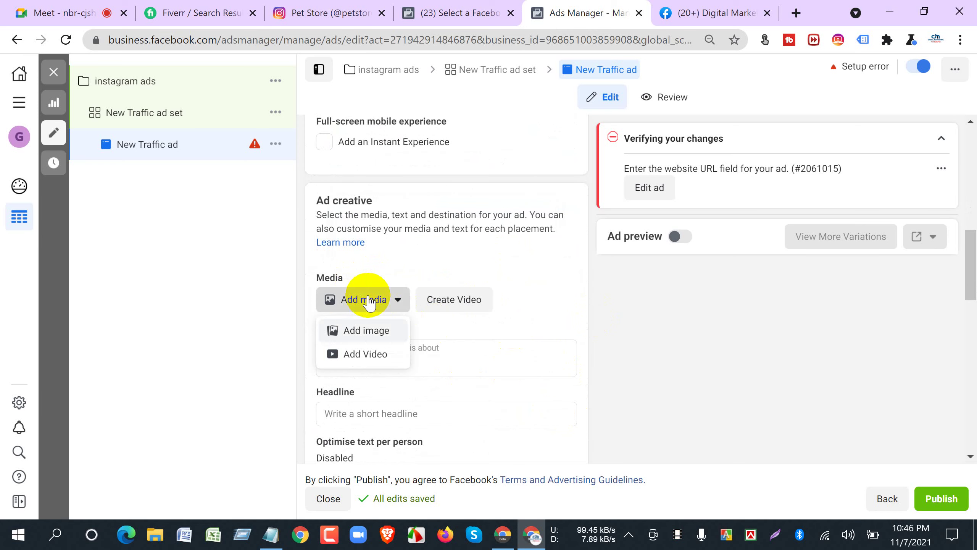
{"action": "left_click", "coordinate": [352, 330]}
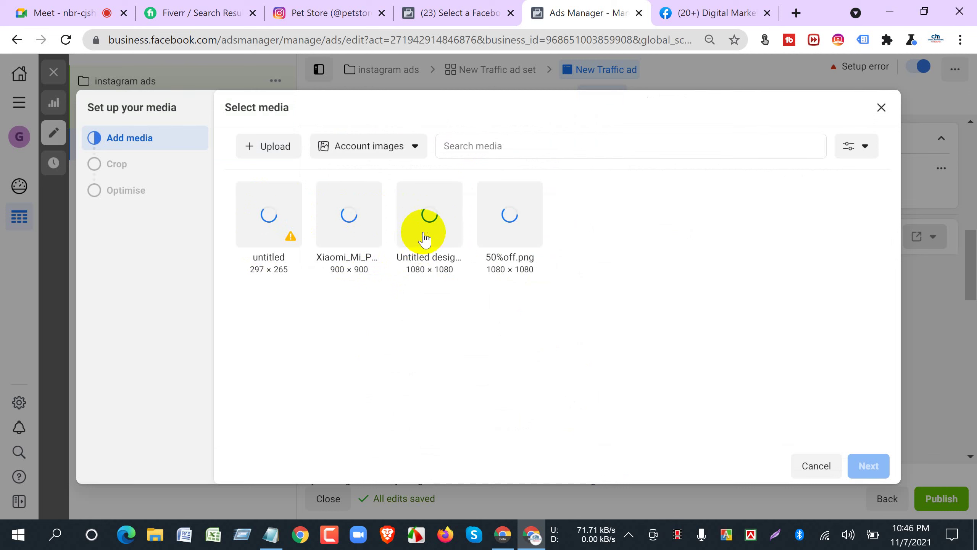
{"action": "left_click", "coordinate": [426, 238]}
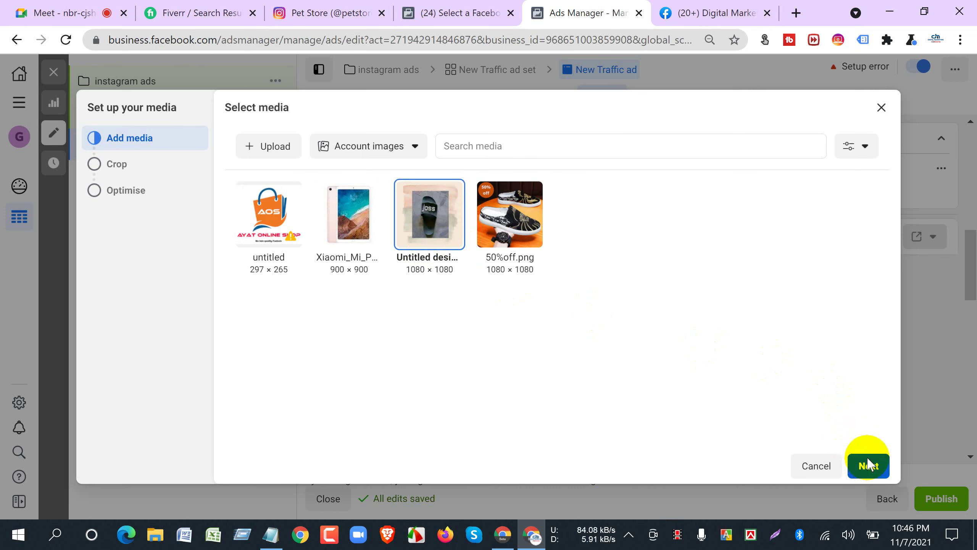
{"action": "left_click", "coordinate": [511, 219]}
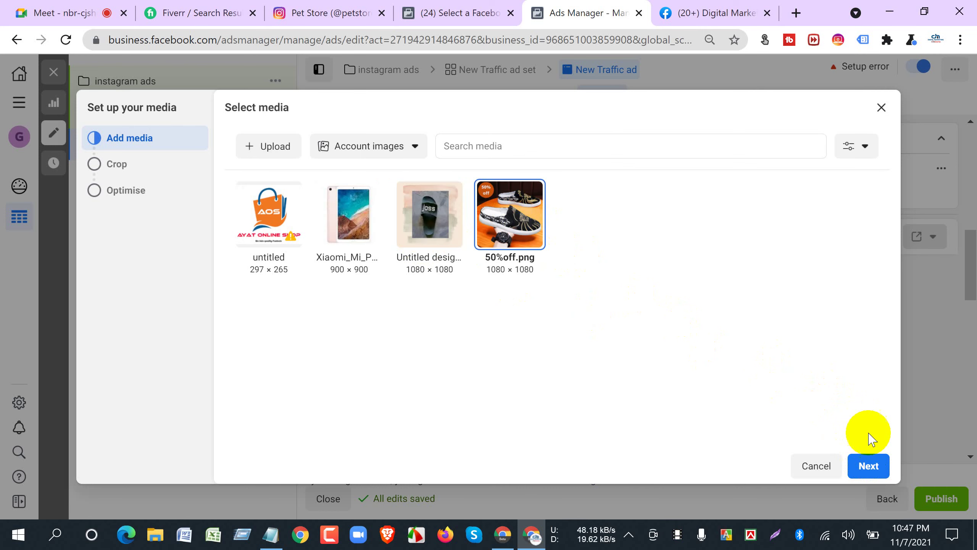
{"action": "left_click", "coordinate": [878, 467]}
{"action": "left_click", "coordinate": [870, 466]}
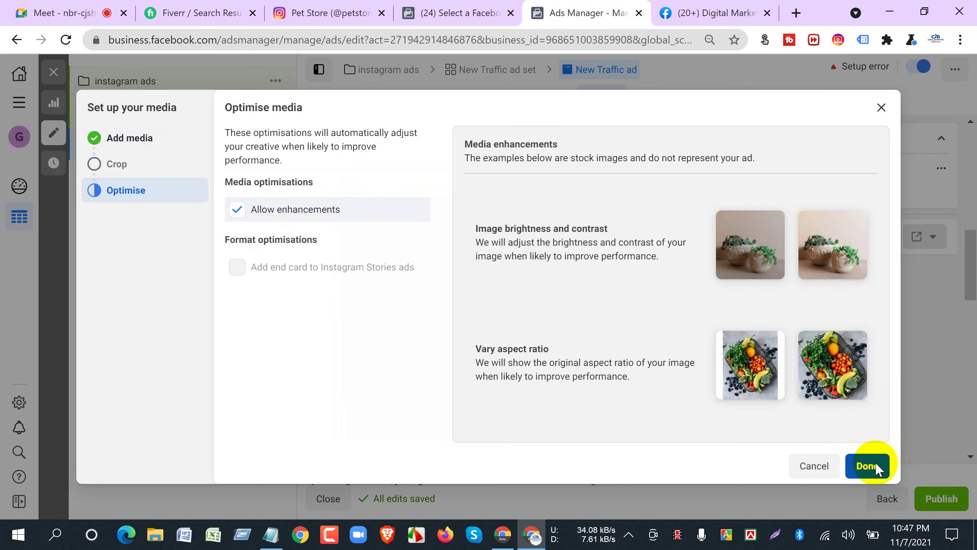
{"action": "left_click", "coordinate": [871, 466]}
Set the ad's primary text to "Upto 50% Off" and its headline to "FREE SHIPING".
{"action": "scroll", "coordinate": [342, 347], "scroll_direction": "down", "scroll_amount": 2}
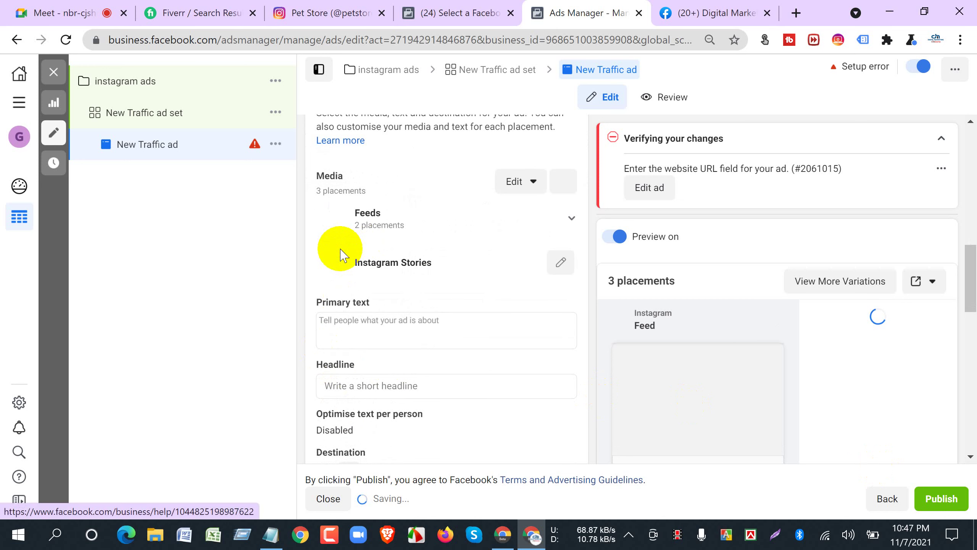
{"action": "left_click", "coordinate": [350, 327]}
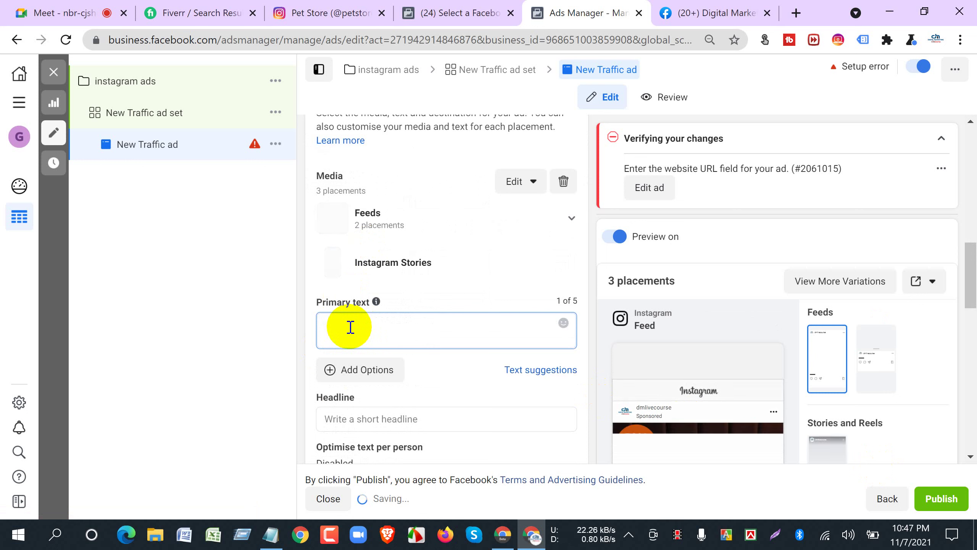
{"action": "type", "text": "Upto"}
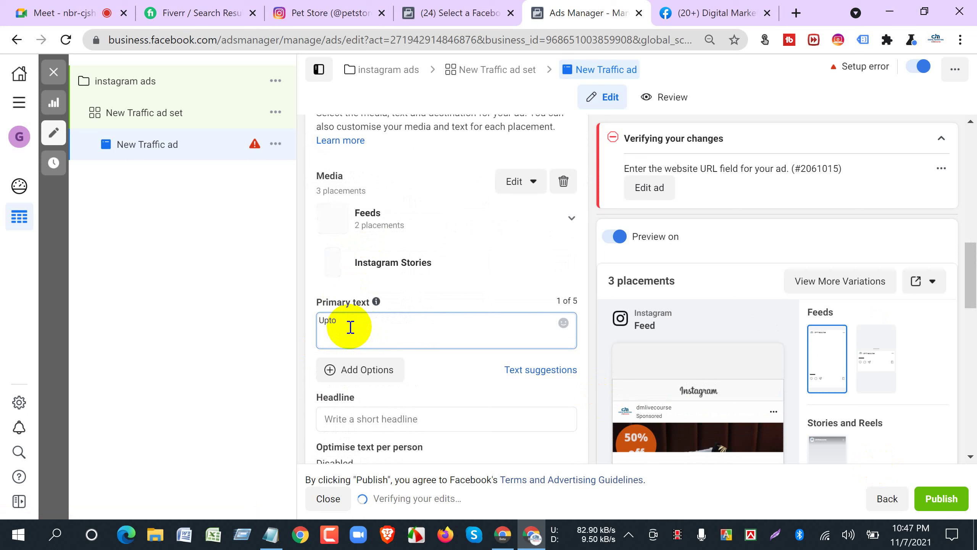
{"action": "type", "text": " 50% "}
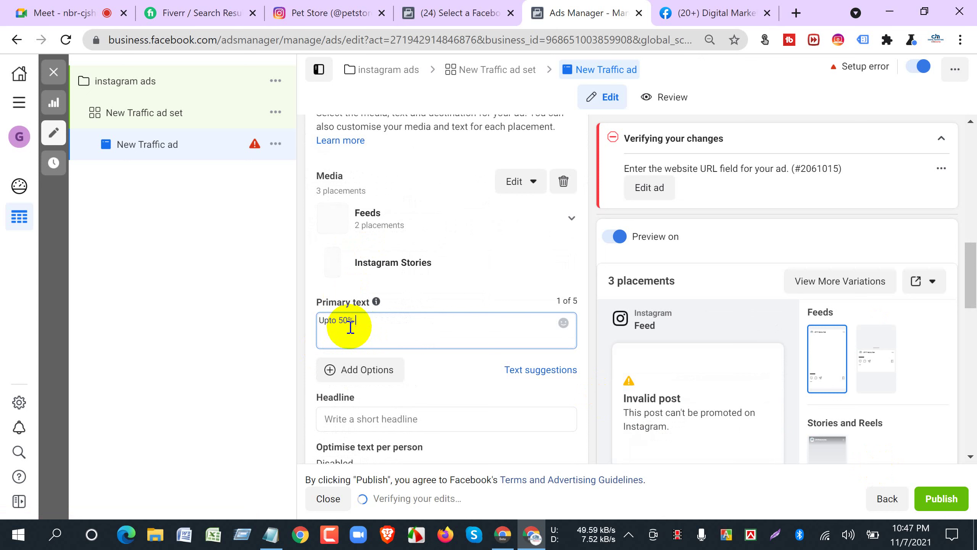
{"action": "type", "text": "Sale Off"}
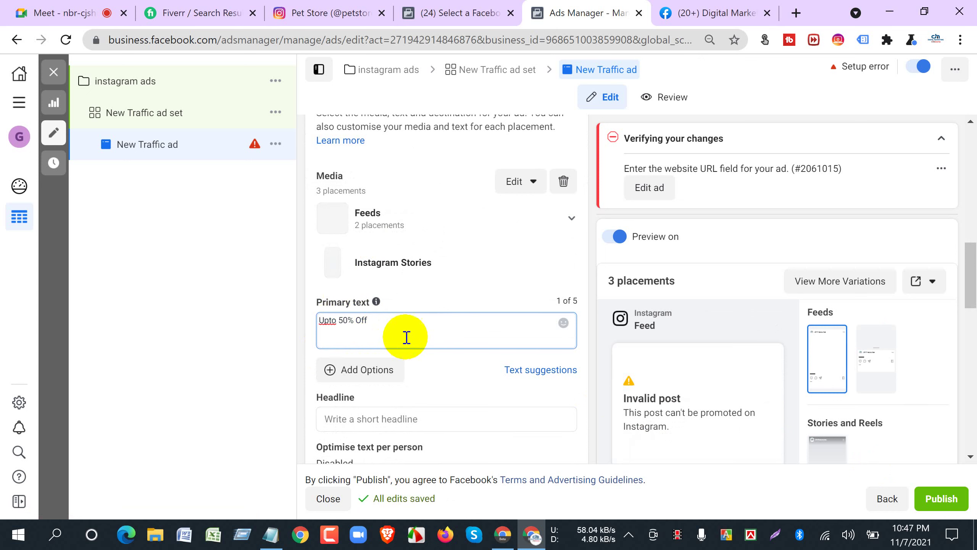
{"action": "scroll", "coordinate": [406, 333], "scroll_direction": "down", "scroll_amount": 3}
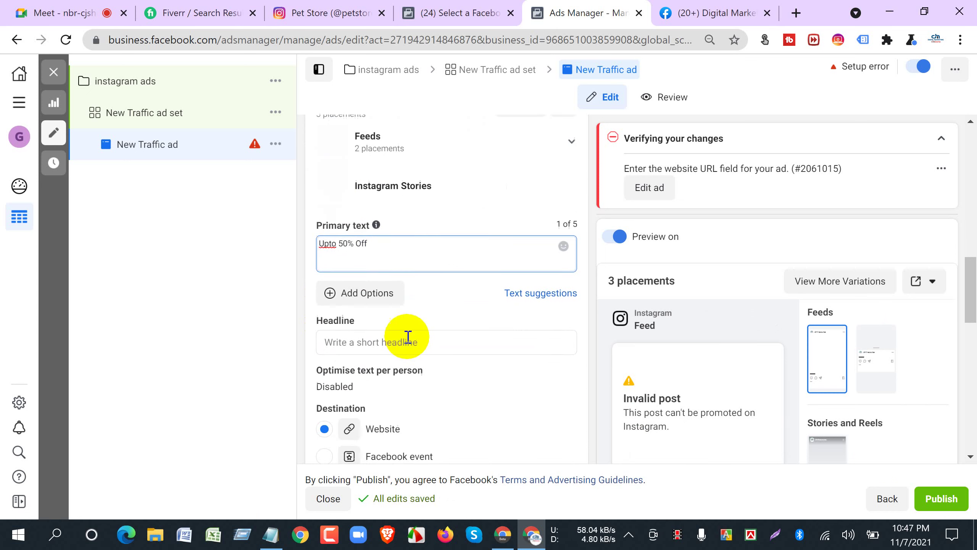
{"action": "left_click", "coordinate": [369, 317]}
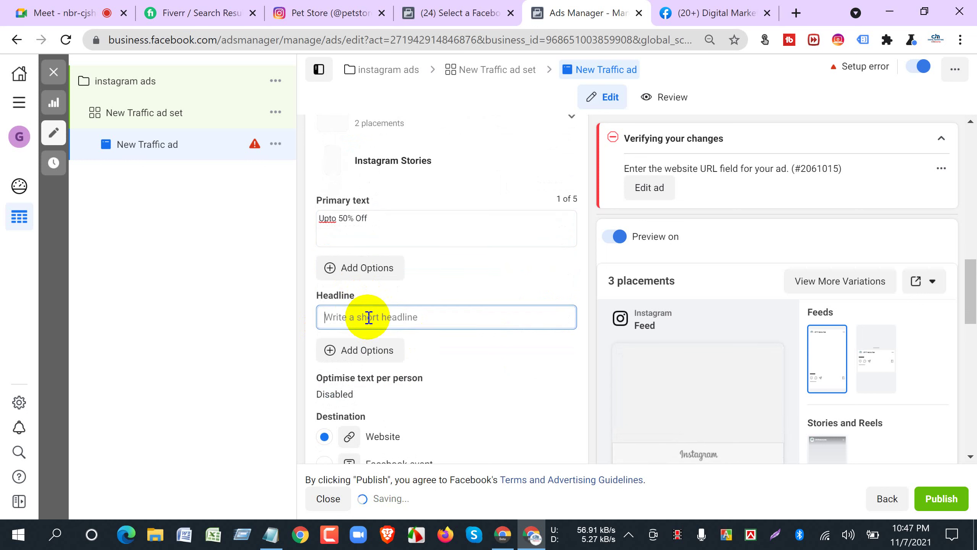
{"action": "type", "text": "FREE SHIPING"}
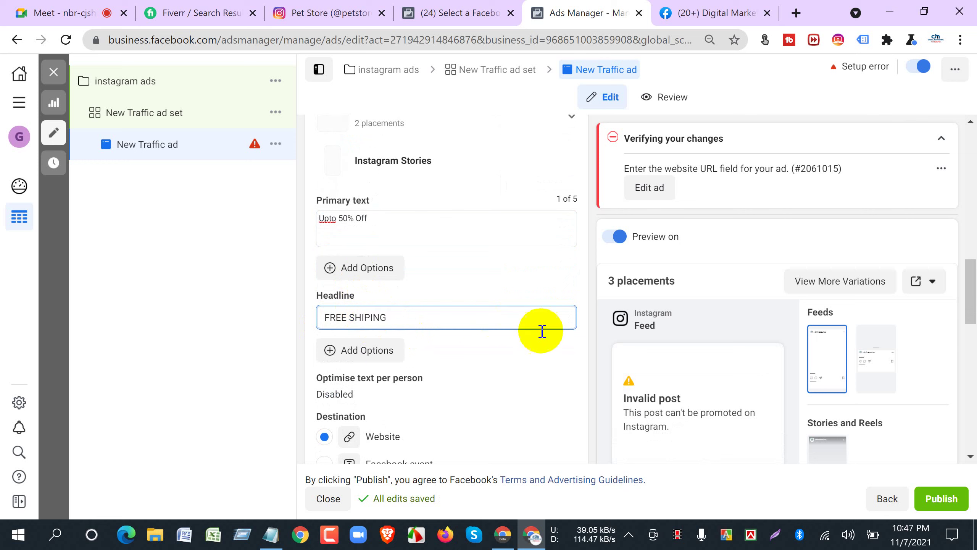
Check the Instagram ad preview and tracking section, and set the ad's call to action to Get Offer.
{"action": "scroll", "coordinate": [482, 330], "scroll_direction": "down", "scroll_amount": 3}
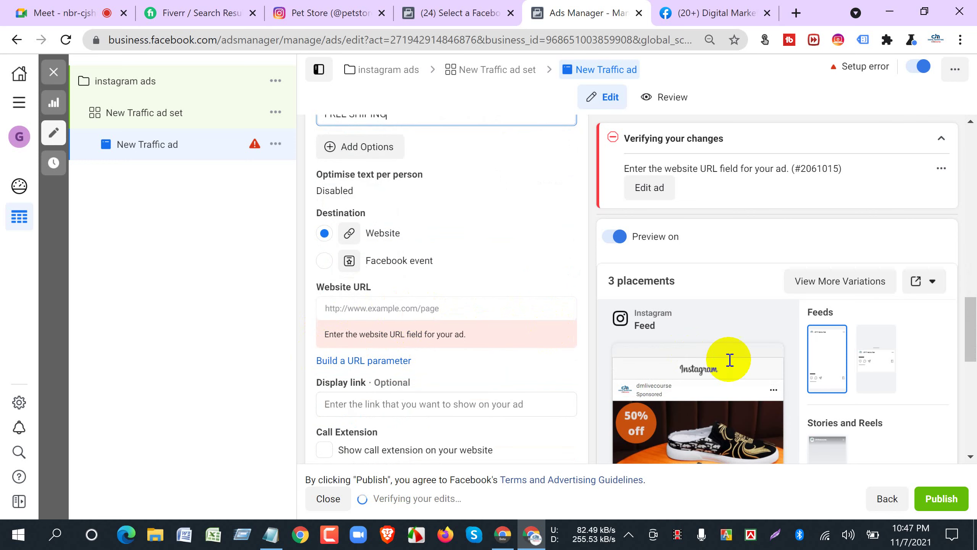
{"action": "scroll", "coordinate": [679, 383], "scroll_direction": "down", "scroll_amount": 2}
{"action": "scroll", "coordinate": [679, 383], "scroll_direction": "down", "scroll_amount": 5}
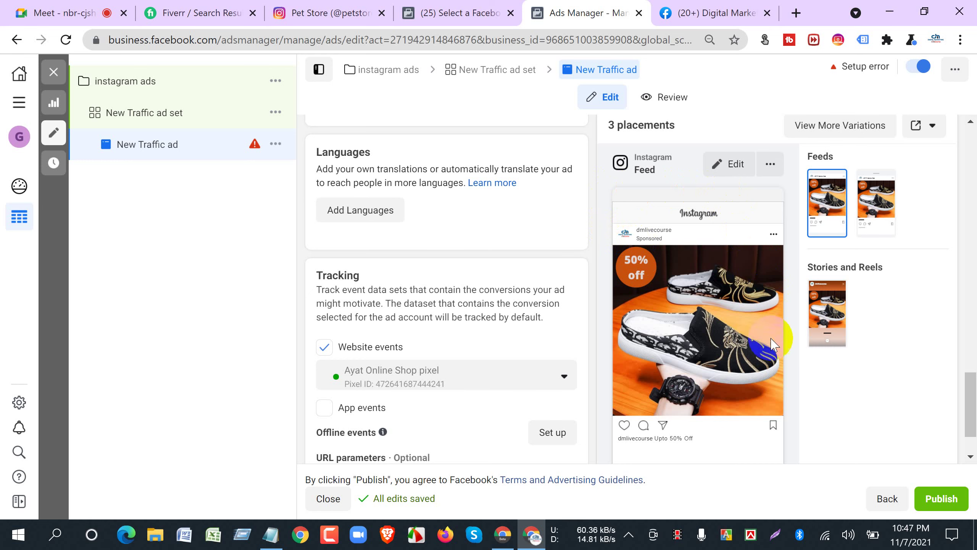
{"action": "scroll", "coordinate": [443, 287], "scroll_direction": "up", "scroll_amount": 5}
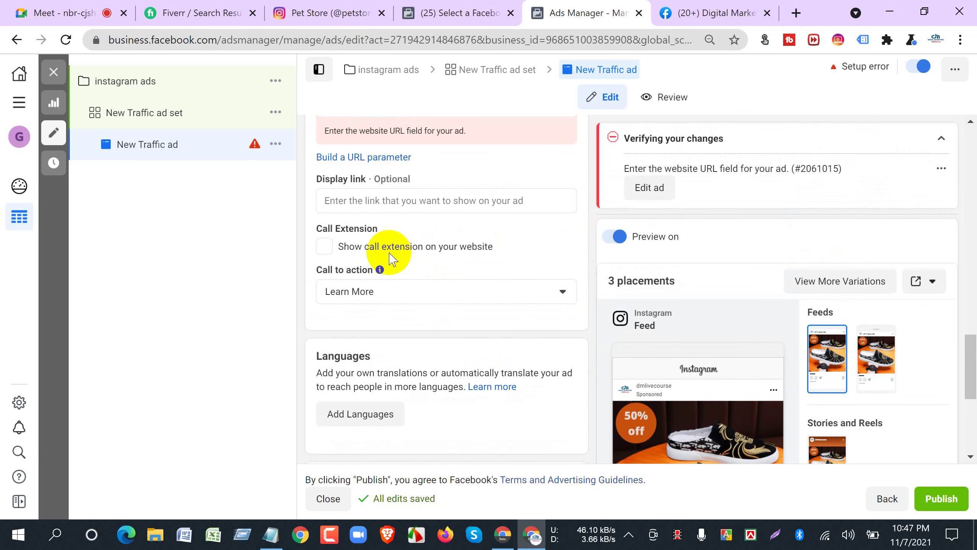
{"action": "scroll", "coordinate": [387, 256], "scroll_direction": "up", "scroll_amount": 5}
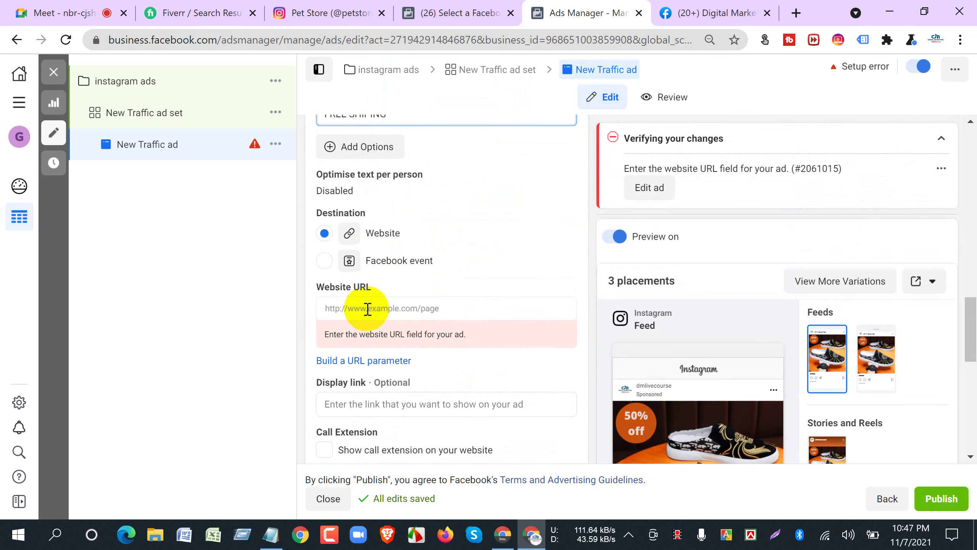
{"action": "scroll", "coordinate": [366, 310], "scroll_direction": "down", "scroll_amount": 7}
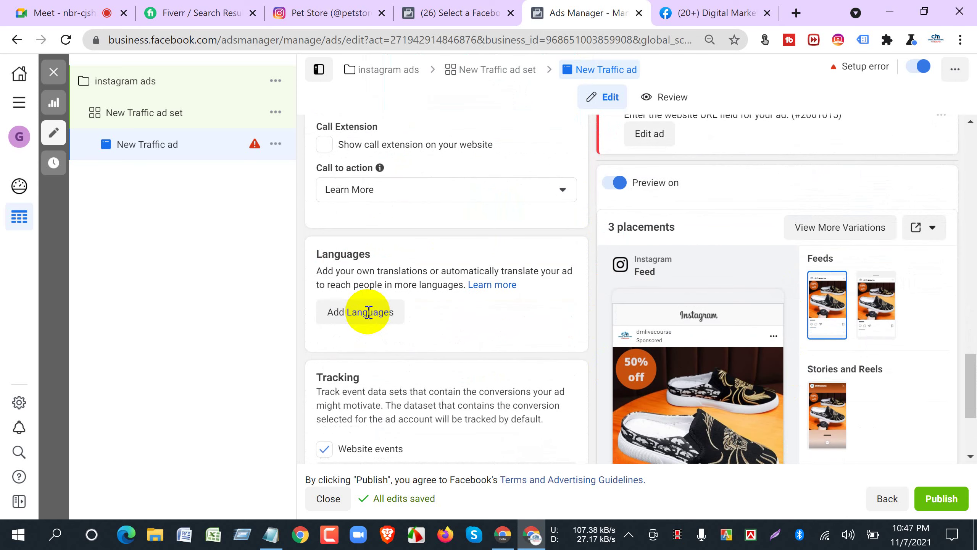
{"action": "scroll", "coordinate": [433, 341], "scroll_direction": "up", "scroll_amount": 2}
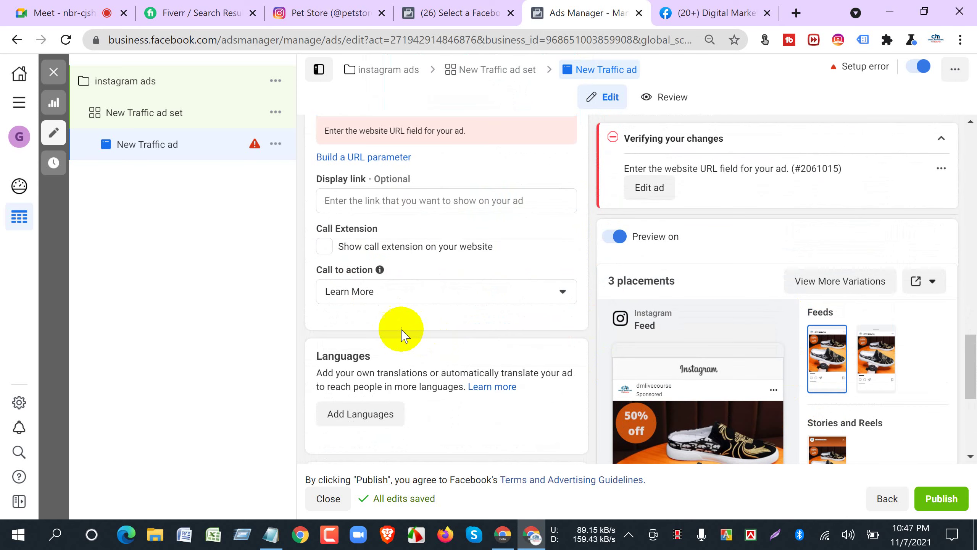
{"action": "left_click", "coordinate": [383, 294]}
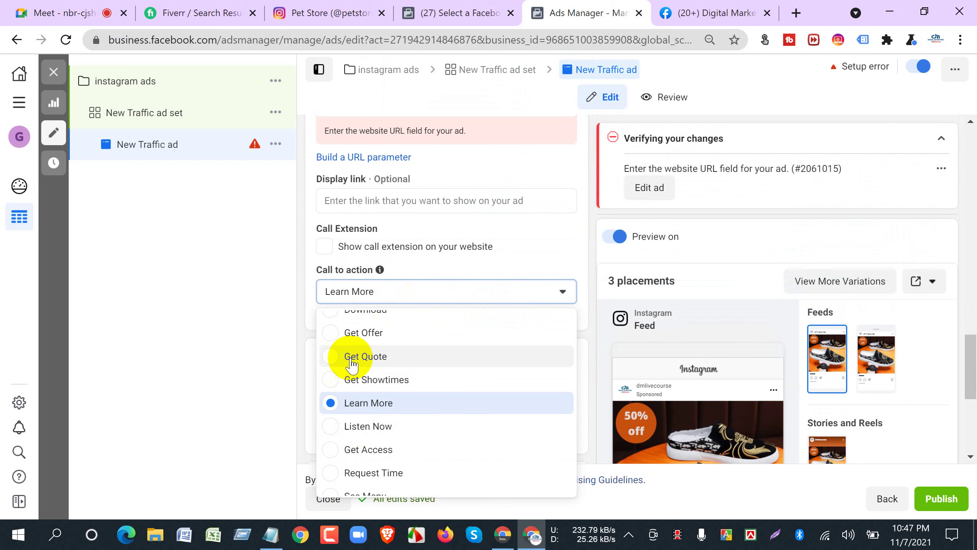
{"action": "left_click", "coordinate": [606, 356]}
{"action": "scroll", "coordinate": [608, 359], "scroll_direction": "down", "scroll_amount": 2}
{"action": "scroll", "coordinate": [606, 358], "scroll_direction": "down", "scroll_amount": 2}
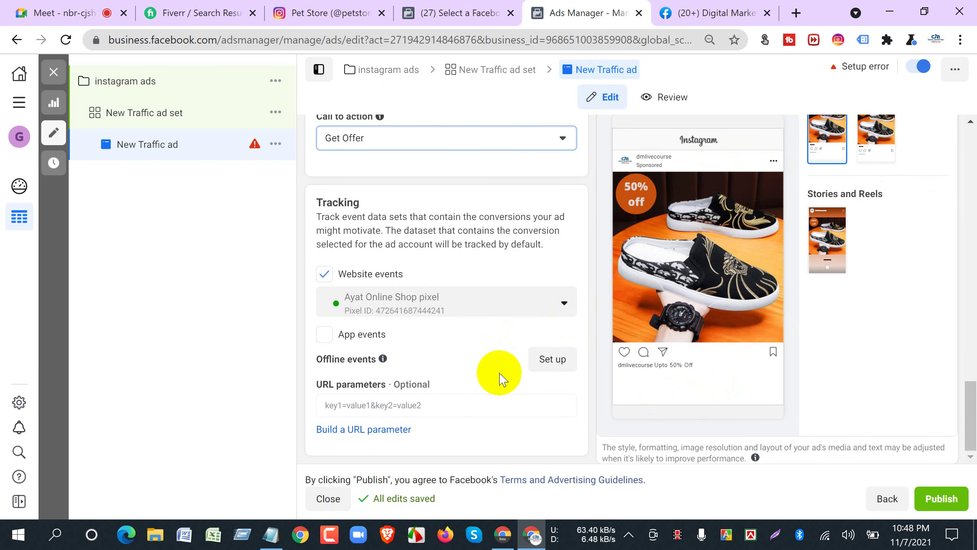
Copy the address of the petstoresupplies Instagram profile for the ad's empty website URL.
{"action": "scroll", "coordinate": [497, 377], "scroll_direction": "up", "scroll_amount": 5}
{"action": "scroll", "coordinate": [407, 336], "scroll_direction": "up", "scroll_amount": 5}
{"action": "left_click", "coordinate": [385, 355]}
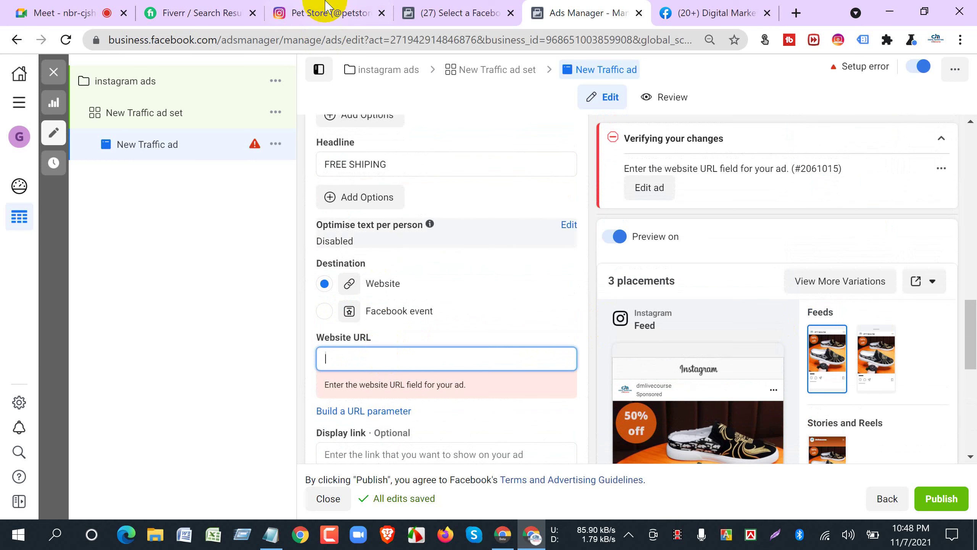
{"action": "left_click", "coordinate": [327, 12]}
{"action": "left_click", "coordinate": [259, 40]}
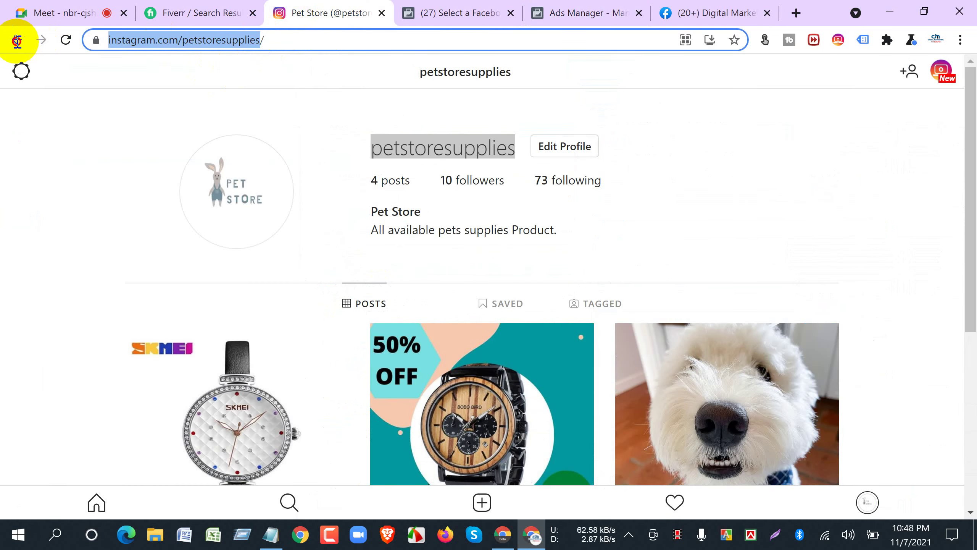
{"action": "right_click", "coordinate": [266, 41]}
{"action": "left_click", "coordinate": [300, 126]}
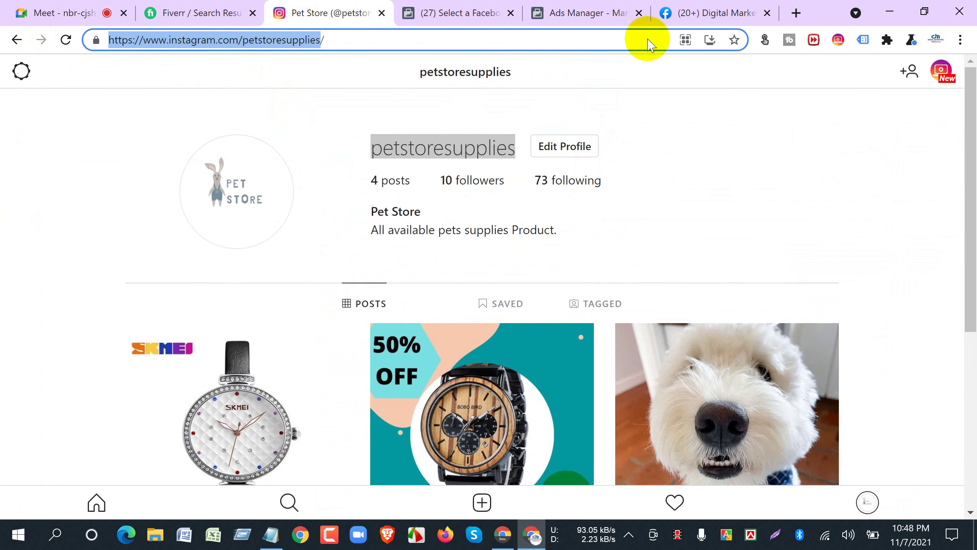
{"action": "left_click", "coordinate": [587, 14]}
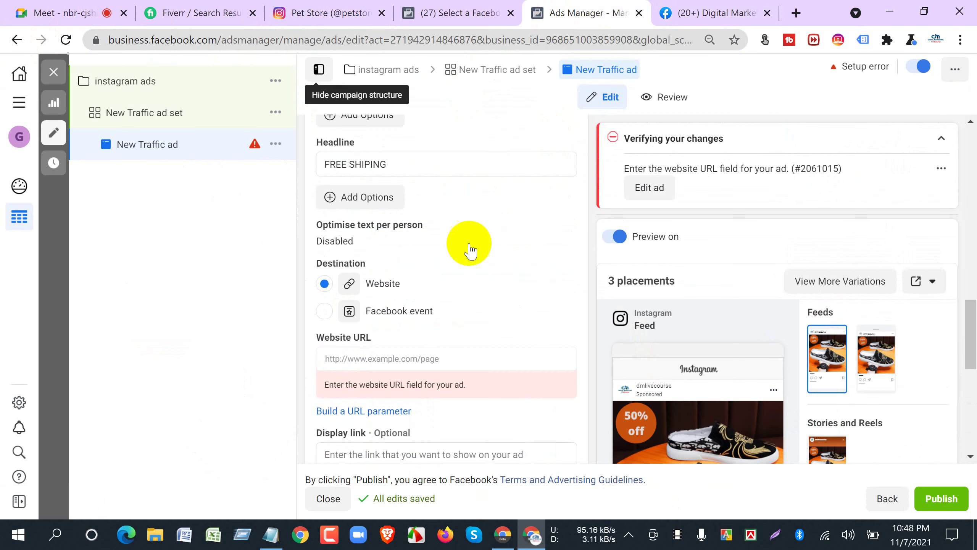
{"action": "left_click", "coordinate": [363, 364]}
{"action": "right_click", "coordinate": [362, 360]}
{"action": "left_click", "coordinate": [425, 240]}
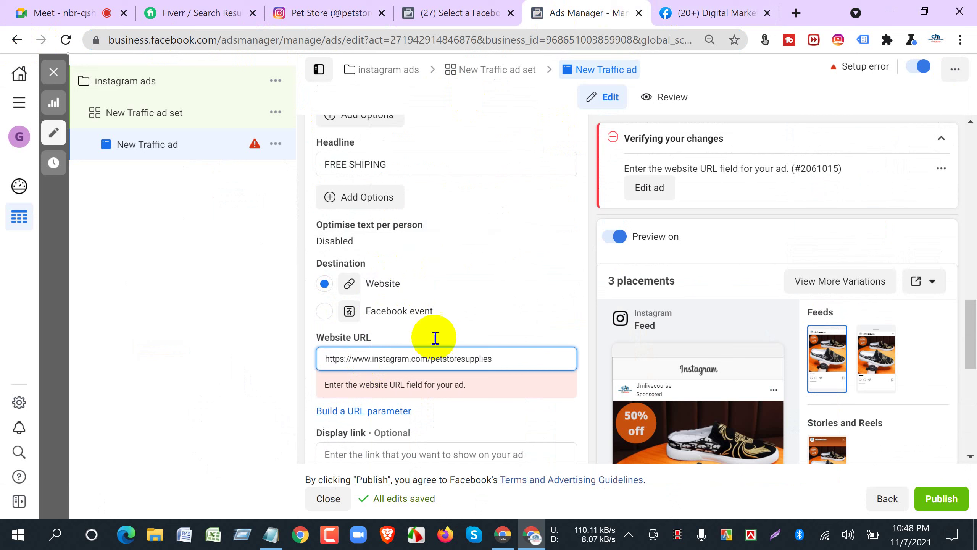
{"action": "scroll", "coordinate": [588, 379], "scroll_direction": "down", "scroll_amount": 2}
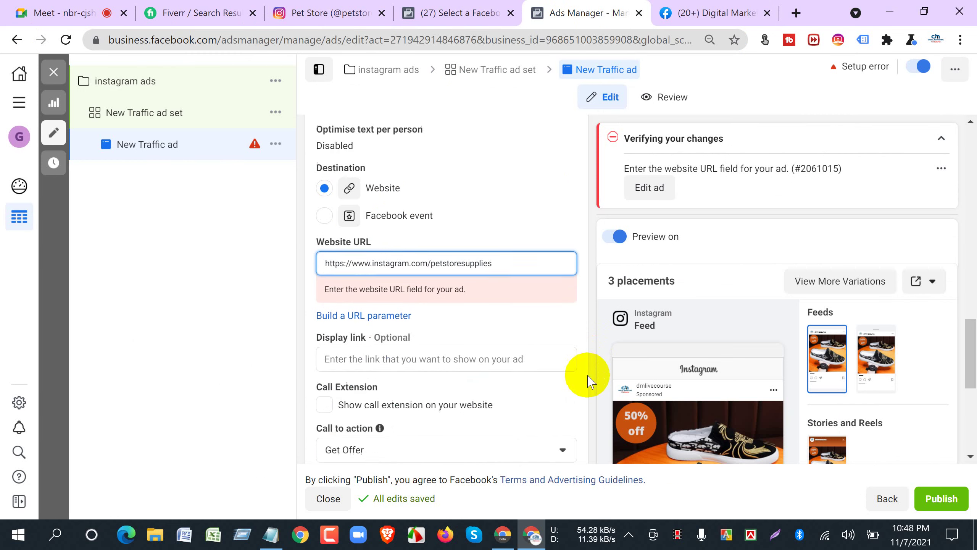
Preview the ad's website URL in a new tab and look through the petstoresupplies Instagram profile and its posts.
{"action": "scroll", "coordinate": [587, 378], "scroll_direction": "down", "scroll_amount": 2}
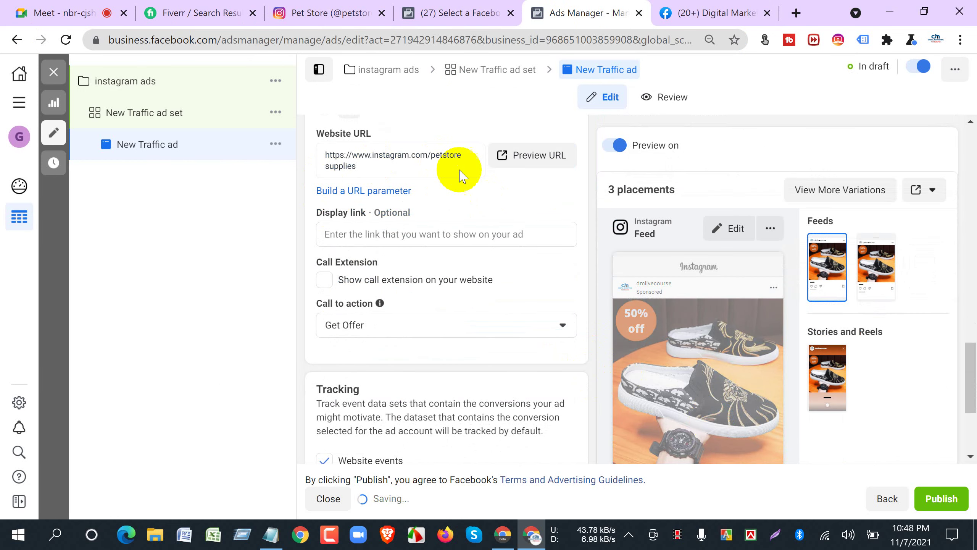
{"action": "right_click", "coordinate": [525, 158]}
{"action": "left_click", "coordinate": [538, 168]}
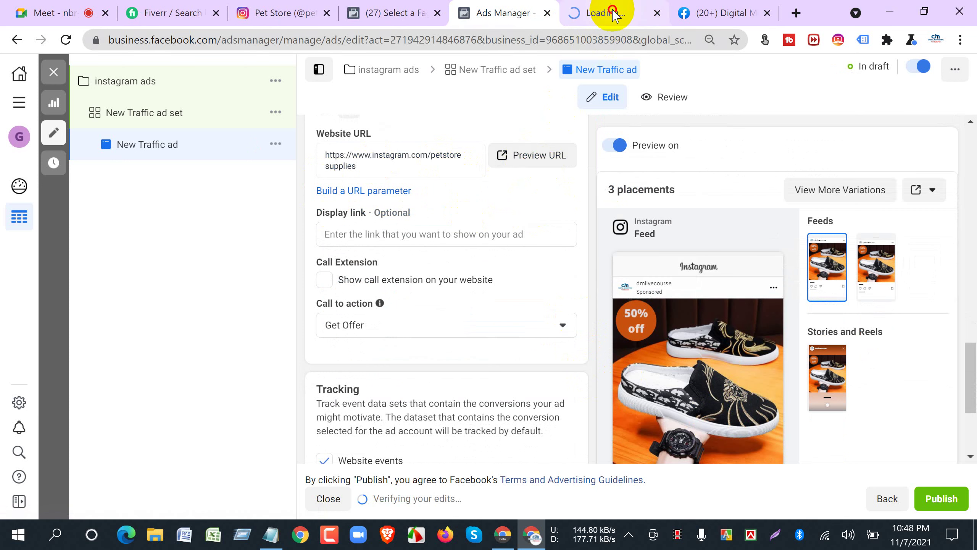
{"action": "left_click", "coordinate": [613, 14]}
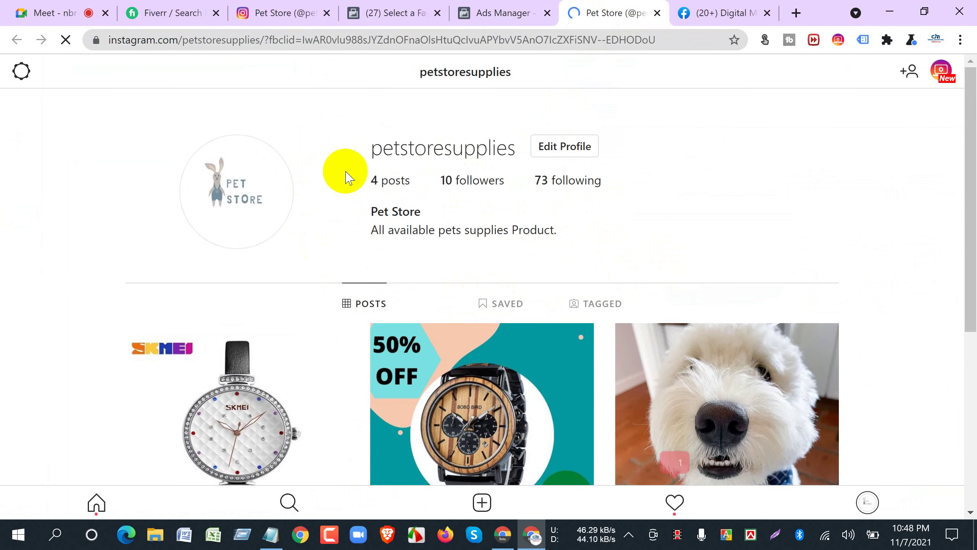
{"action": "scroll", "coordinate": [488, 359], "scroll_direction": "down", "scroll_amount": 5}
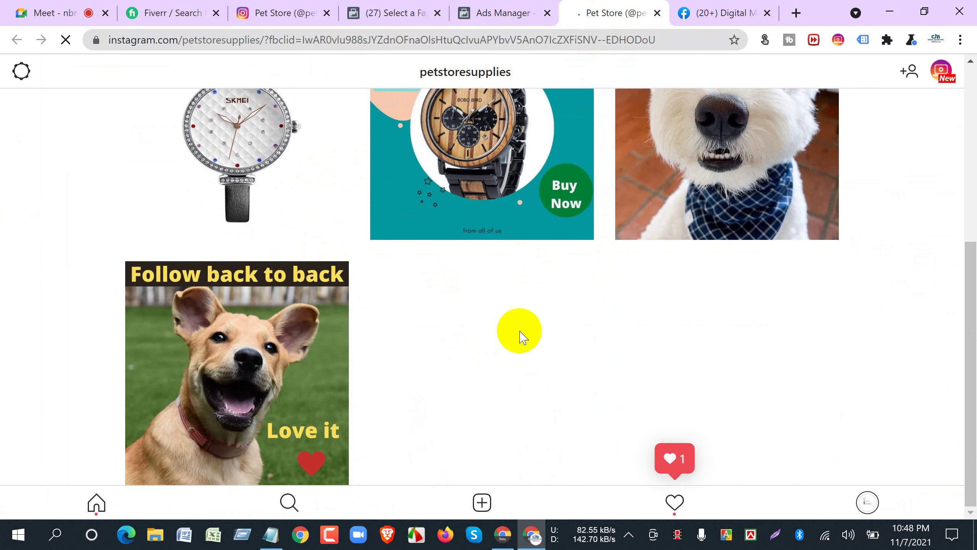
{"action": "scroll", "coordinate": [523, 337], "scroll_direction": "up", "scroll_amount": 5}
{"action": "scroll", "coordinate": [424, 377], "scroll_direction": "down", "scroll_amount": 3}
{"action": "scroll", "coordinate": [423, 377], "scroll_direction": "up", "scroll_amount": 5}
{"action": "left_click_drag", "start_coordinate": [370, 153], "coordinate": [531, 176]}
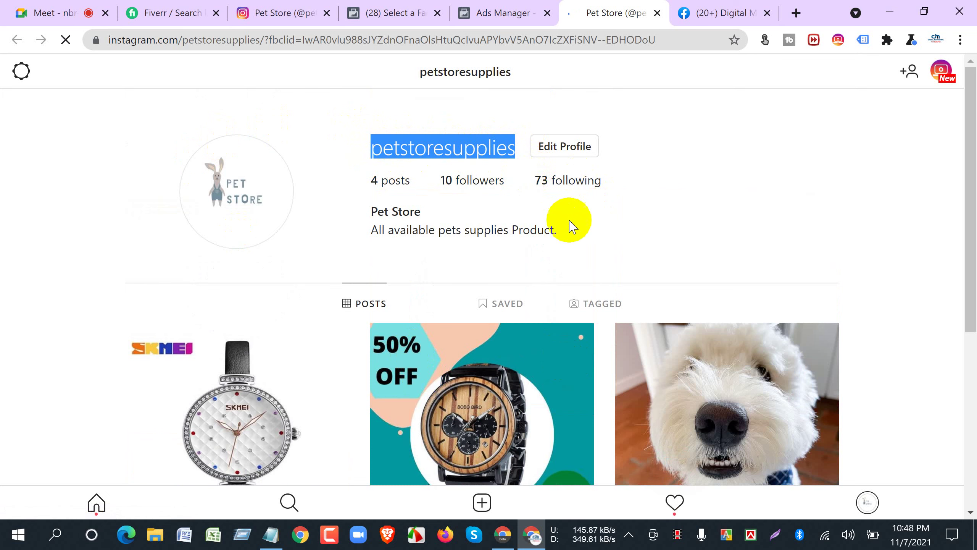
Check the ad's tracking section and website URL in Ads Manager, and view the Facebook Page's Instagram settings.
{"action": "left_click", "coordinate": [506, 15]}
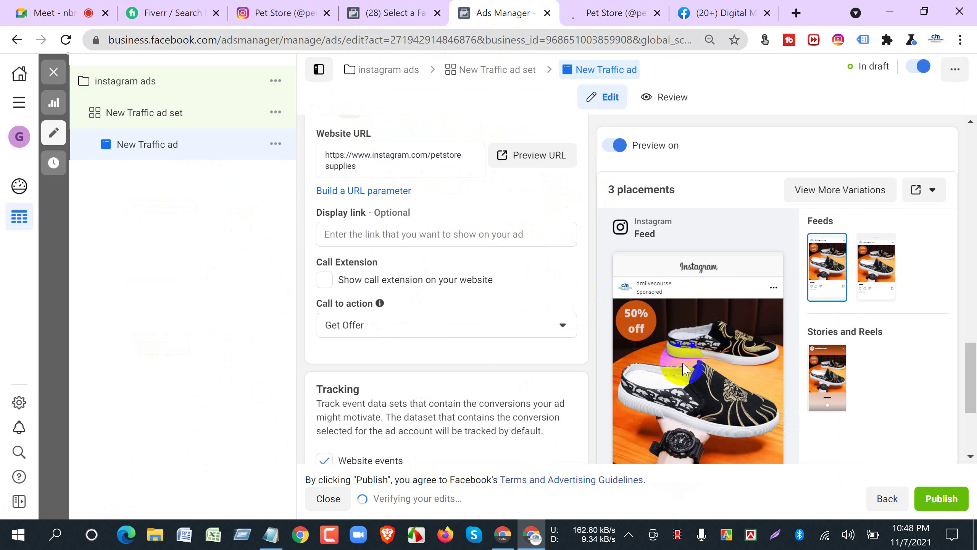
{"action": "scroll", "coordinate": [360, 314], "scroll_direction": "down", "scroll_amount": 4}
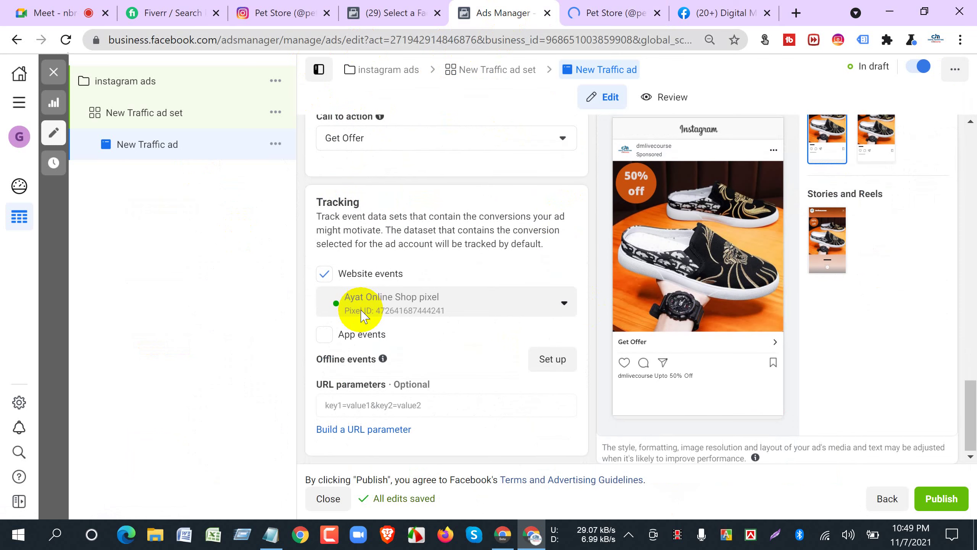
{"action": "scroll", "coordinate": [388, 300], "scroll_direction": "up", "scroll_amount": 7}
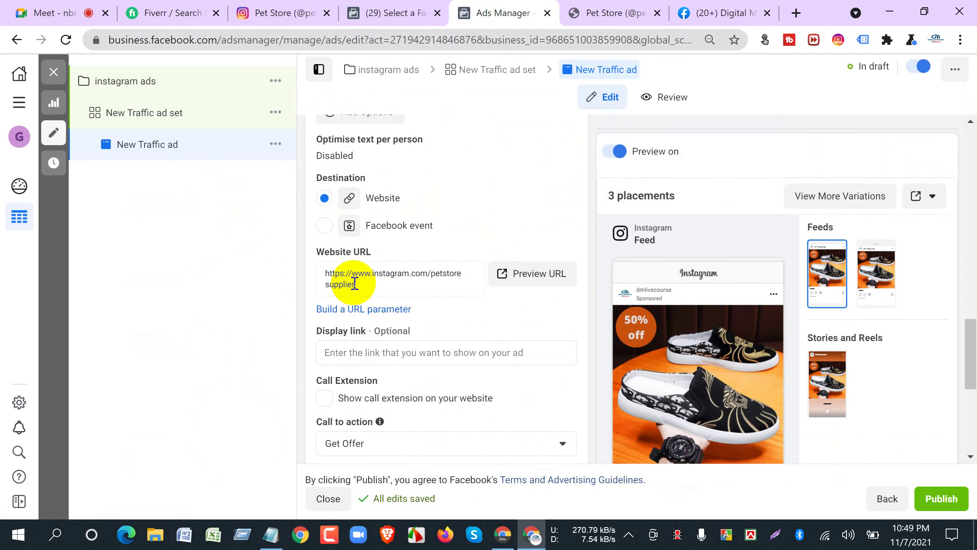
{"action": "triple_click", "coordinate": [325, 283]}
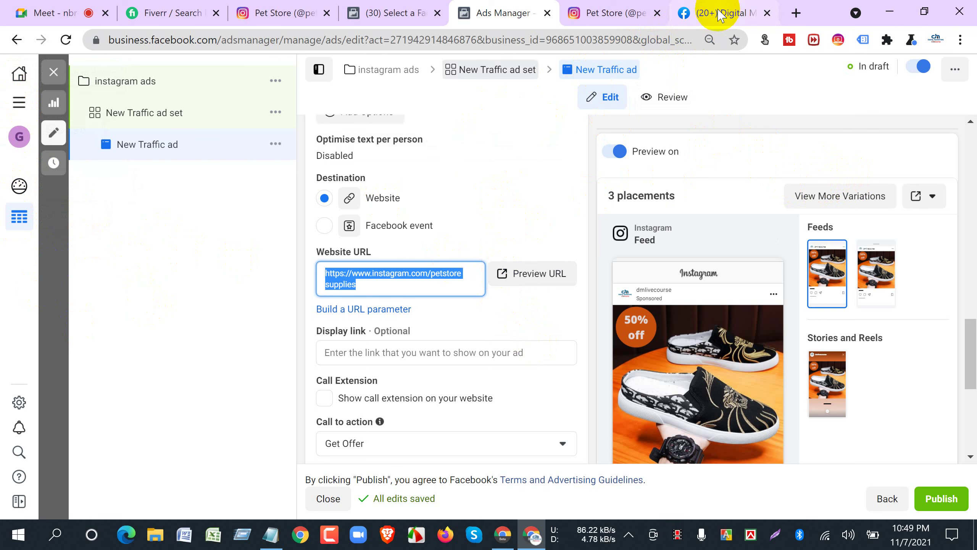
{"action": "left_click", "coordinate": [685, 13]}
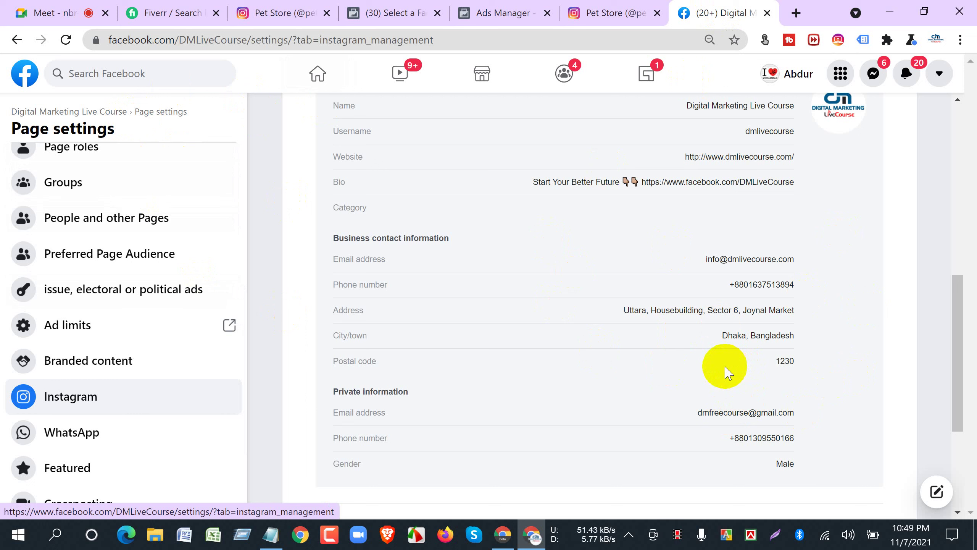
Switch the New Traffic ad set in Ads Manager to automatic placements, dismiss the Reels notice, and continue to the ad.
{"action": "left_click", "coordinate": [489, 17]}
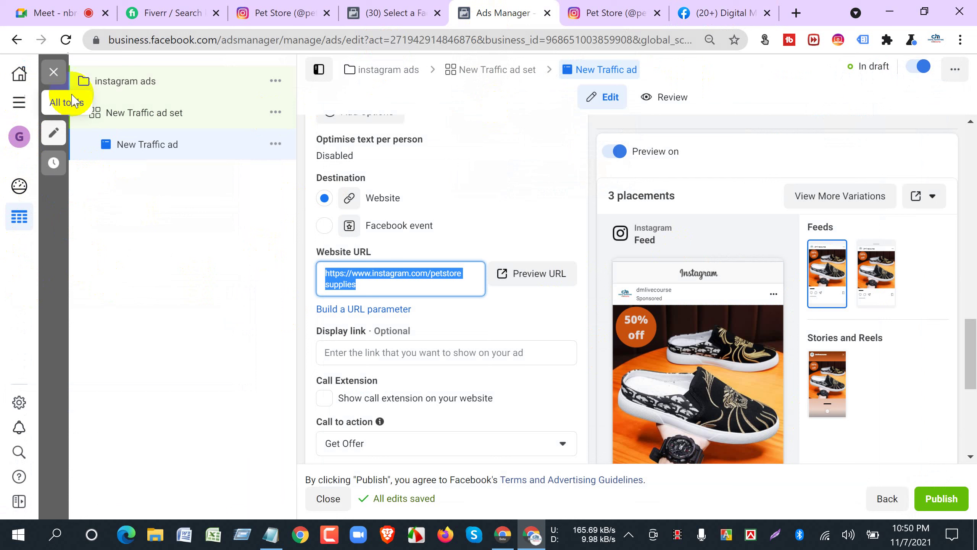
{"action": "left_click", "coordinate": [117, 116]}
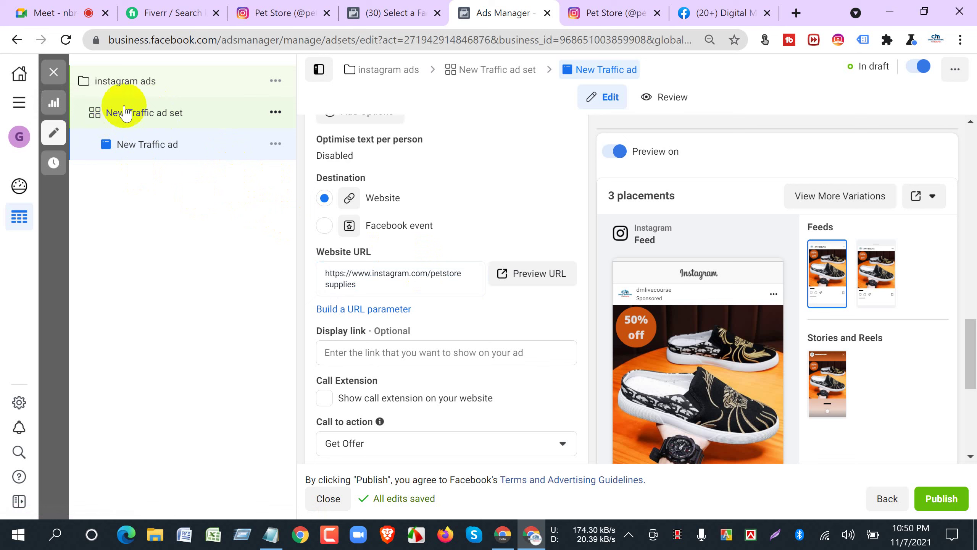
{"action": "left_click", "coordinate": [127, 114]}
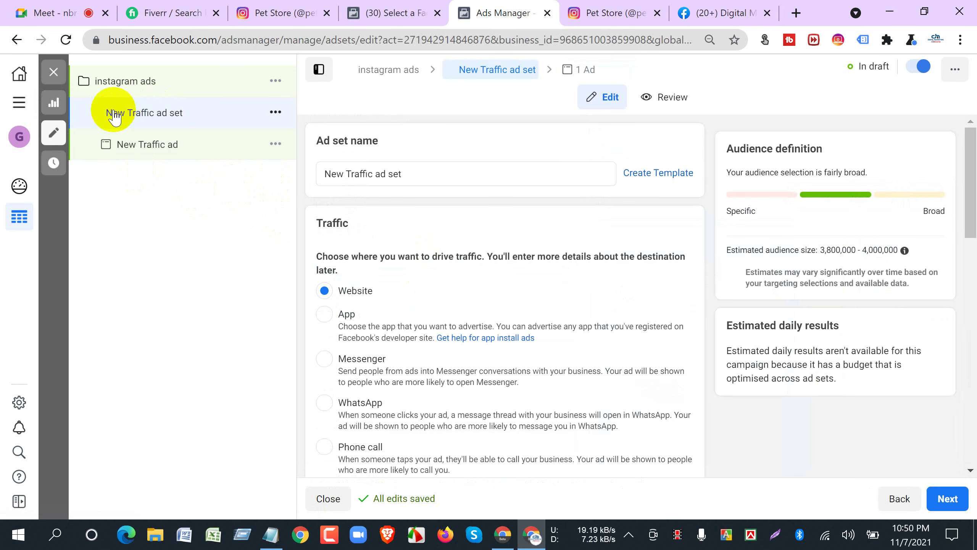
{"action": "scroll", "coordinate": [401, 351], "scroll_direction": "down", "scroll_amount": 5}
{"action": "scroll", "coordinate": [402, 351], "scroll_direction": "down", "scroll_amount": 10}
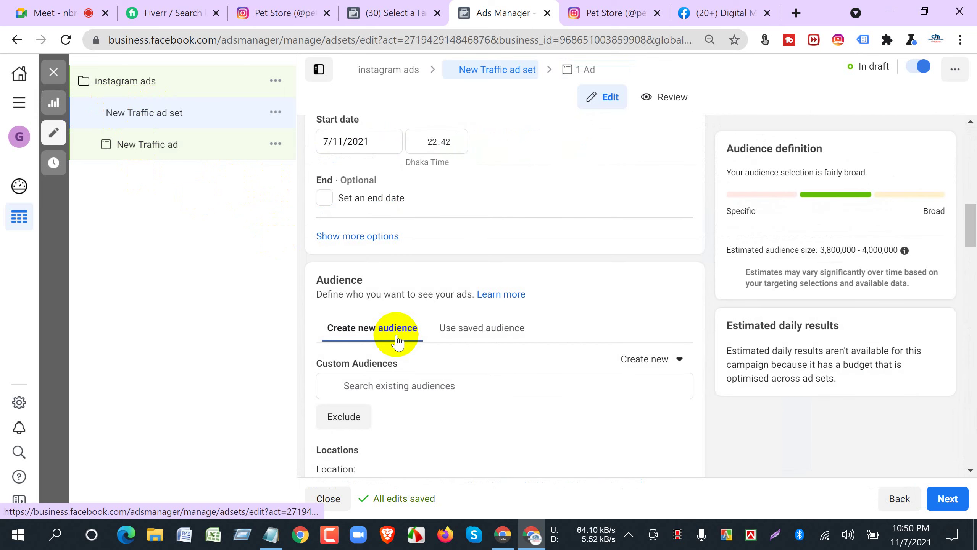
{"action": "scroll", "coordinate": [395, 330], "scroll_direction": "down", "scroll_amount": 12}
{"action": "scroll", "coordinate": [377, 344], "scroll_direction": "down", "scroll_amount": 3}
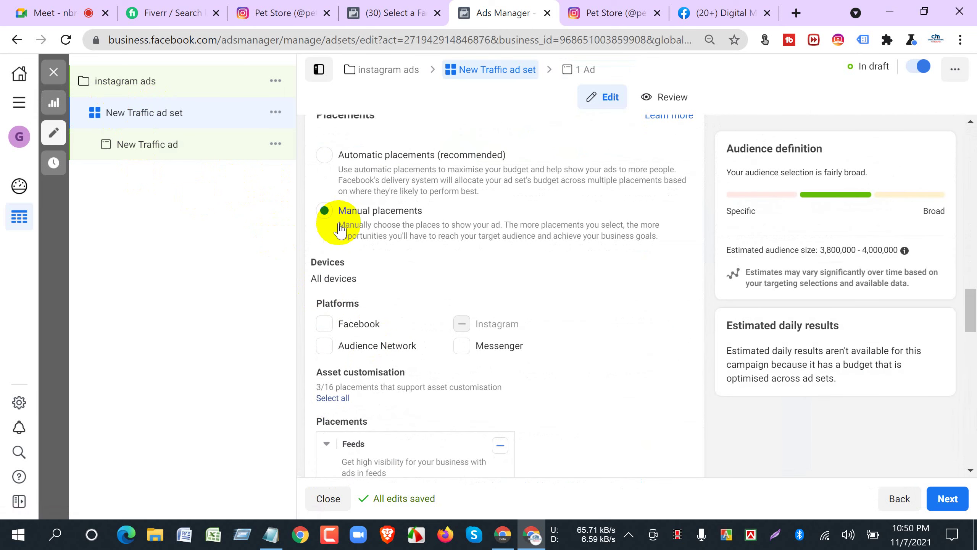
{"action": "left_click", "coordinate": [323, 156]}
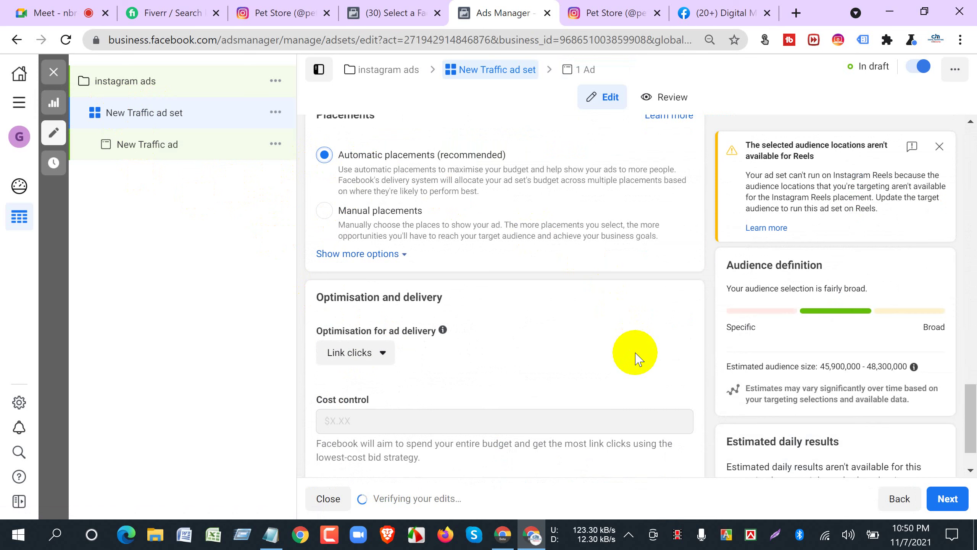
{"action": "left_click", "coordinate": [940, 150]}
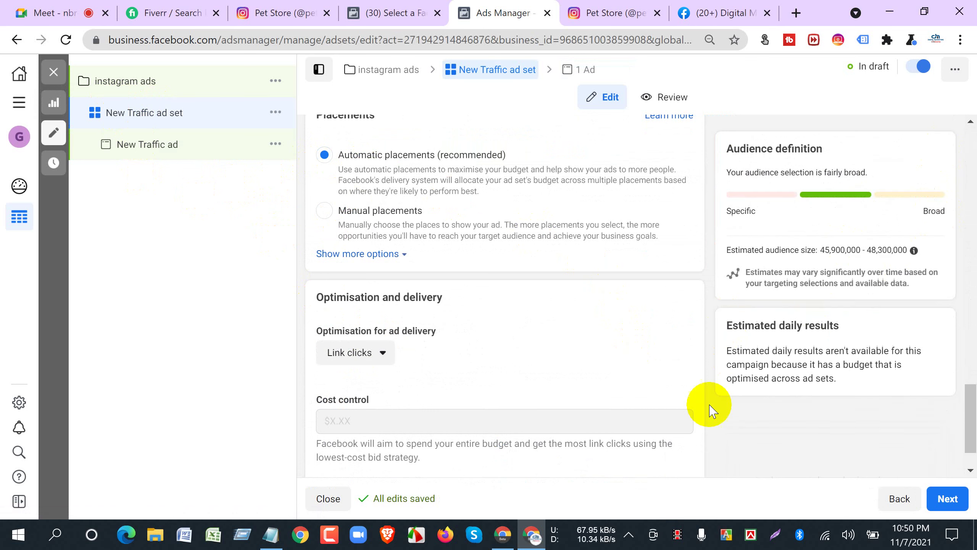
{"action": "left_click", "coordinate": [934, 500]}
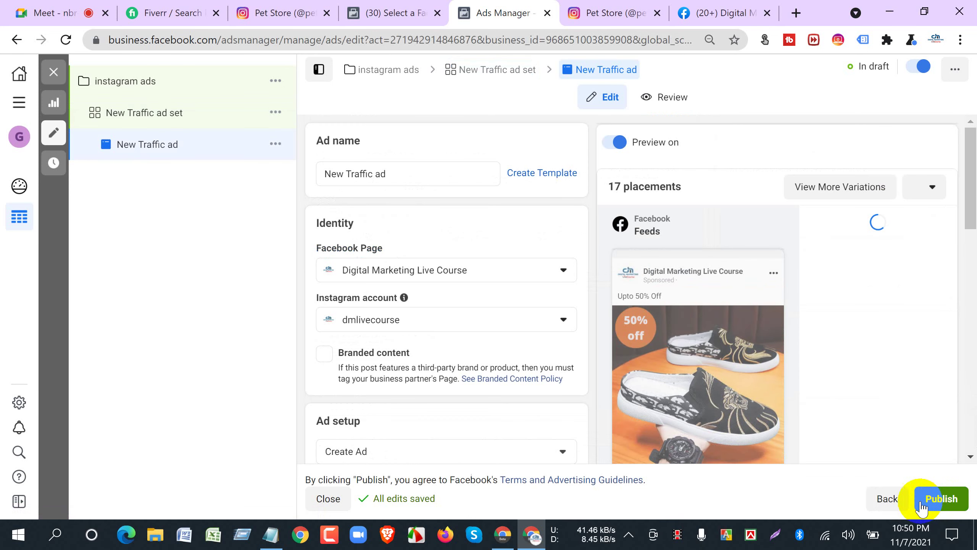
Review the ad's identity, creative and destination settings, and preview it in the Facebook video feeds placement.
{"action": "scroll", "coordinate": [501, 393], "scroll_direction": "down", "scroll_amount": 3}
{"action": "scroll", "coordinate": [563, 371], "scroll_direction": "up", "scroll_amount": 3}
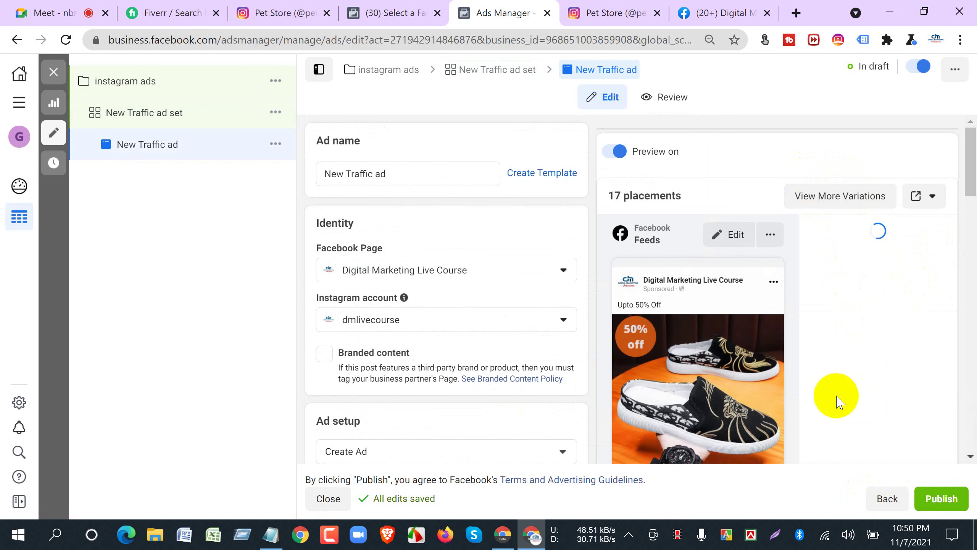
{"action": "scroll", "coordinate": [438, 371], "scroll_direction": "down", "scroll_amount": 10}
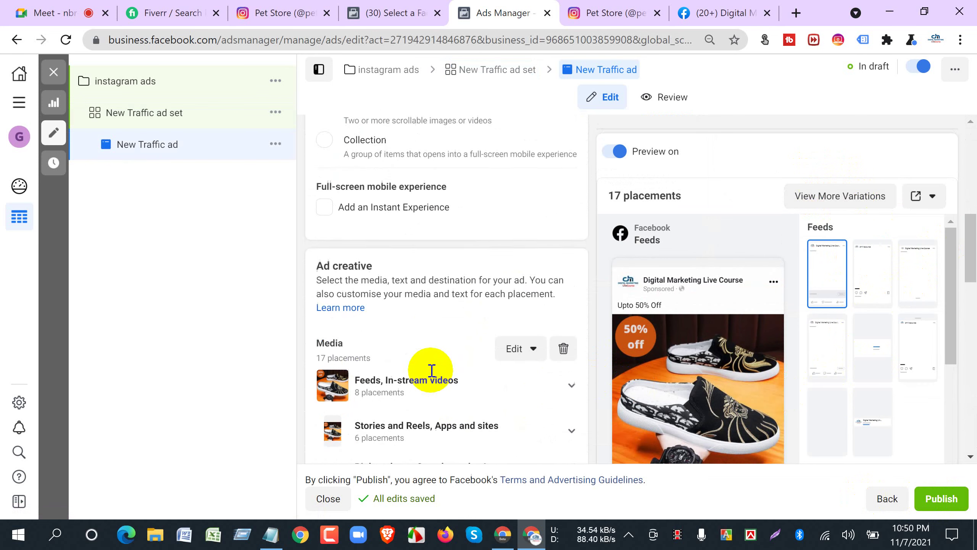
{"action": "scroll", "coordinate": [431, 370], "scroll_direction": "down", "scroll_amount": 10}
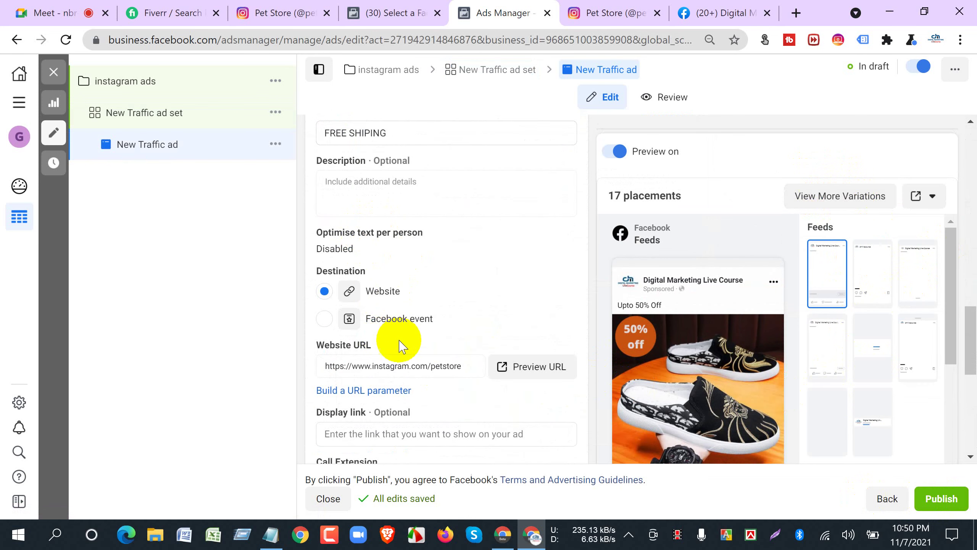
{"action": "scroll", "coordinate": [400, 345], "scroll_direction": "down", "scroll_amount": 3}
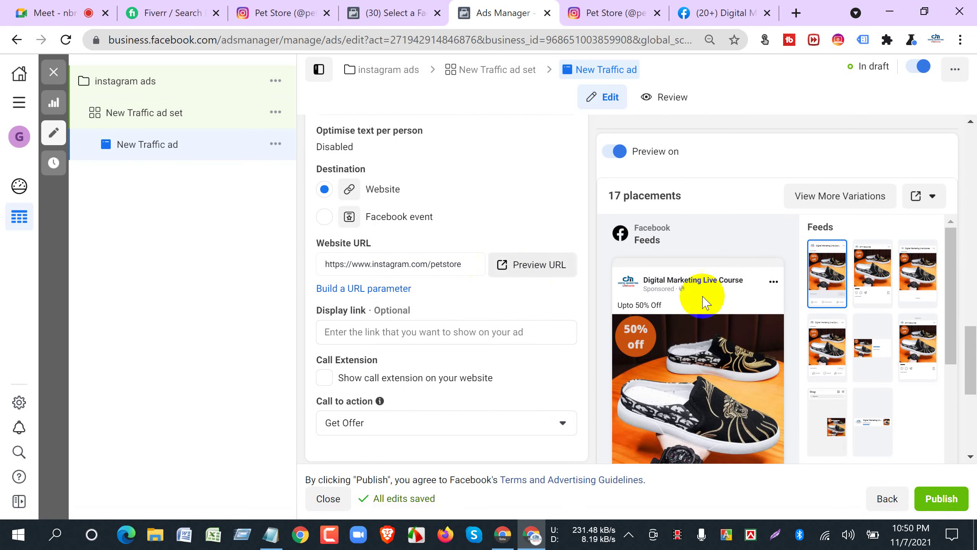
{"action": "left_click", "coordinate": [922, 279]}
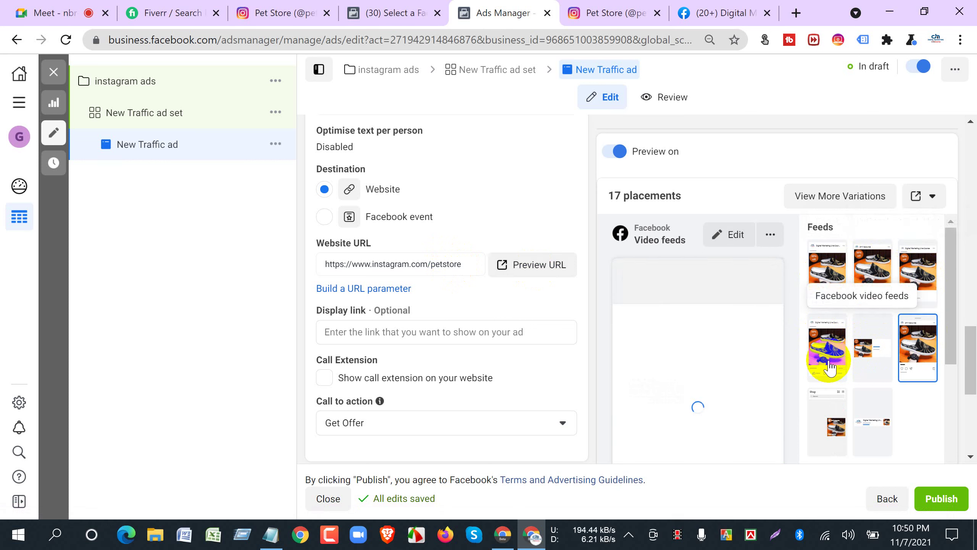
{"action": "left_click", "coordinate": [828, 347]}
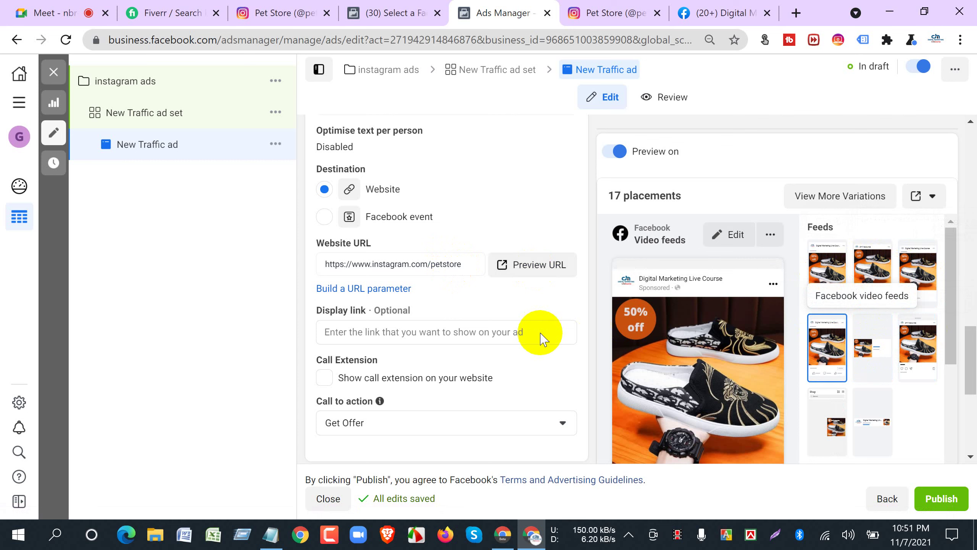
Examine the ad's media placement groups, primary text, headline and destination section.
{"action": "scroll", "coordinate": [500, 361], "scroll_direction": "up", "scroll_amount": 5}
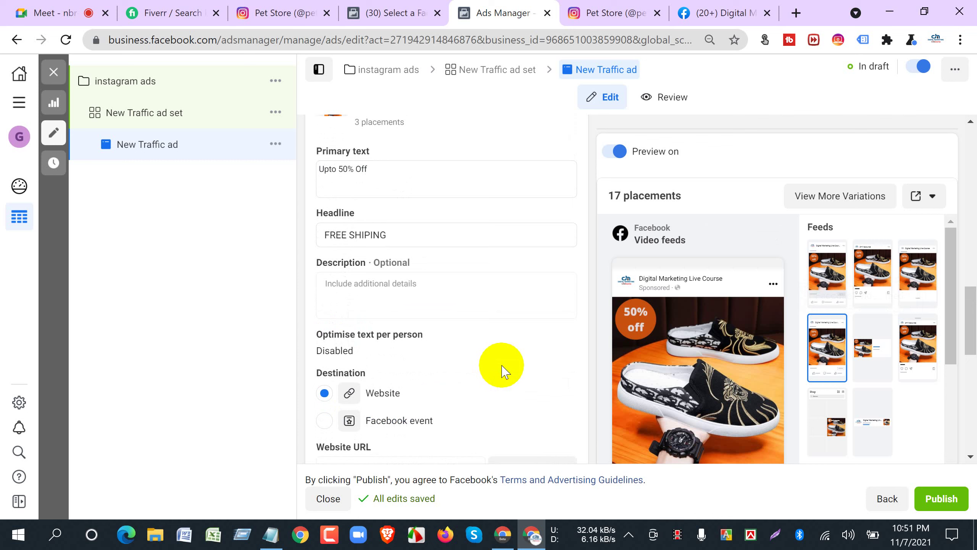
{"action": "scroll", "coordinate": [502, 369], "scroll_direction": "up", "scroll_amount": 3}
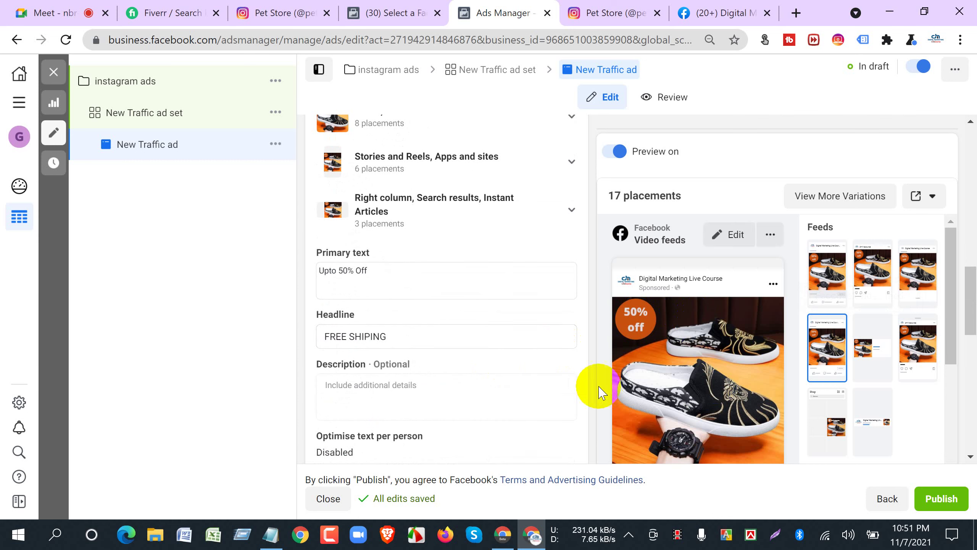
{"action": "scroll", "coordinate": [582, 405], "scroll_direction": "up", "scroll_amount": 3}
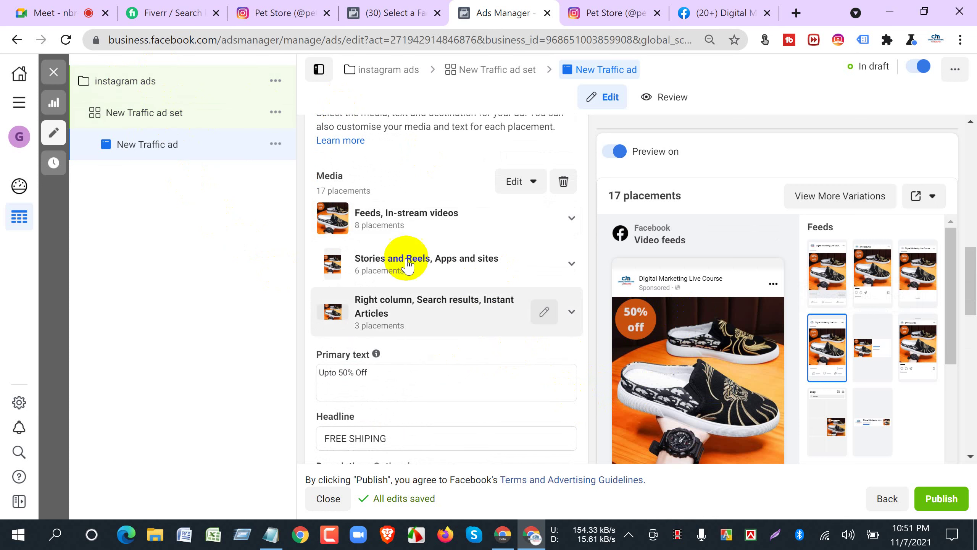
{"action": "mouse_move", "coordinate": [691, 419]}
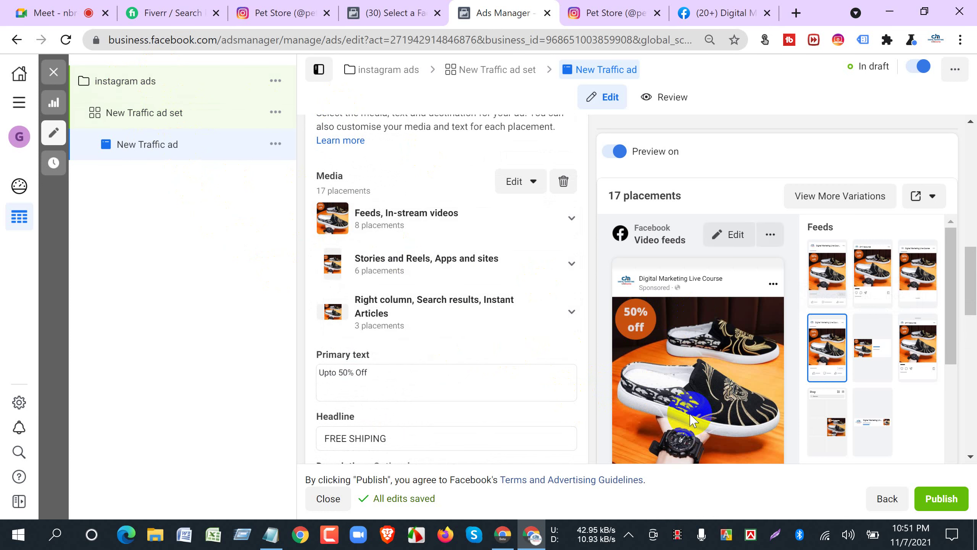
{"action": "scroll", "coordinate": [403, 365], "scroll_direction": "down", "scroll_amount": 10}
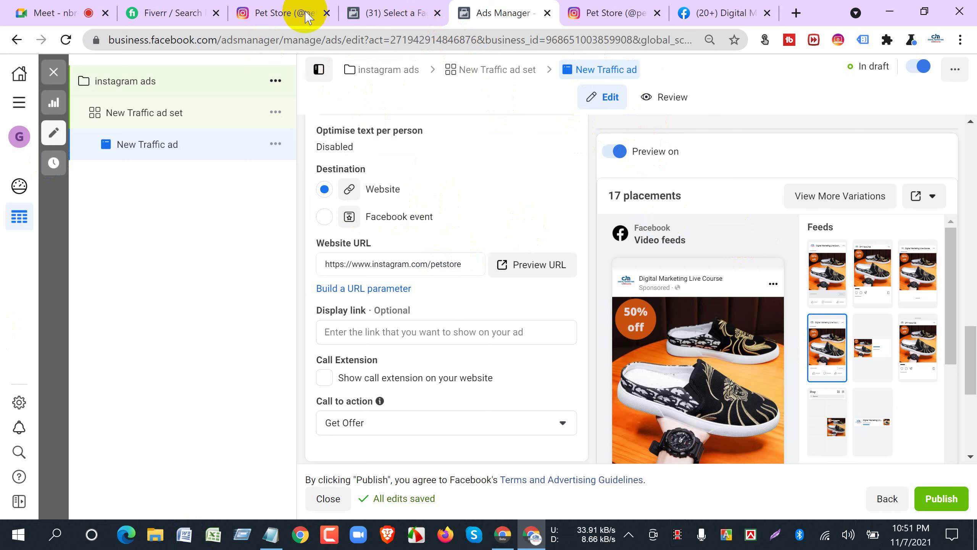
Switch to the Business Manager business list and open the Workshop Manuals business in a new tab.
{"action": "left_click", "coordinate": [384, 14]}
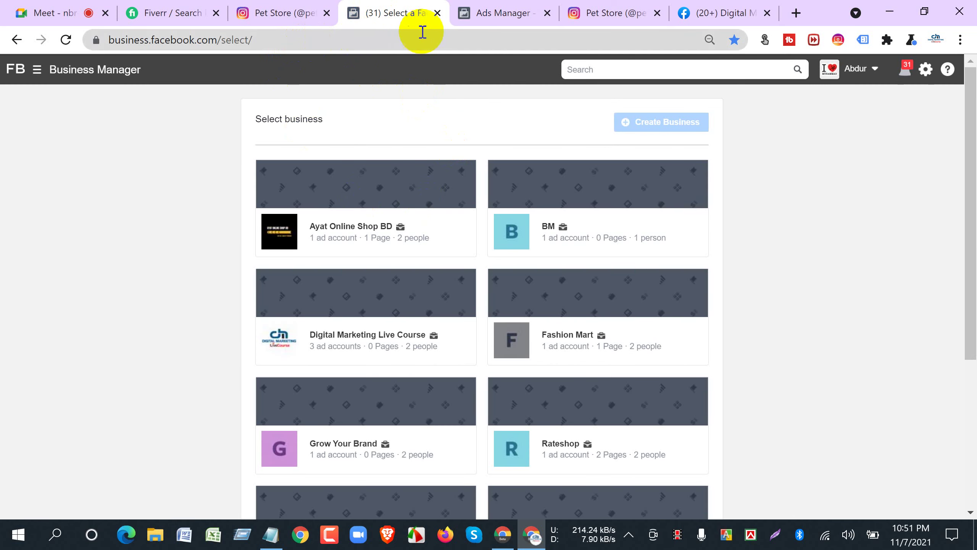
{"action": "scroll", "coordinate": [401, 399], "scroll_direction": "down", "scroll_amount": 5}
{"action": "right_click", "coordinate": [292, 395]}
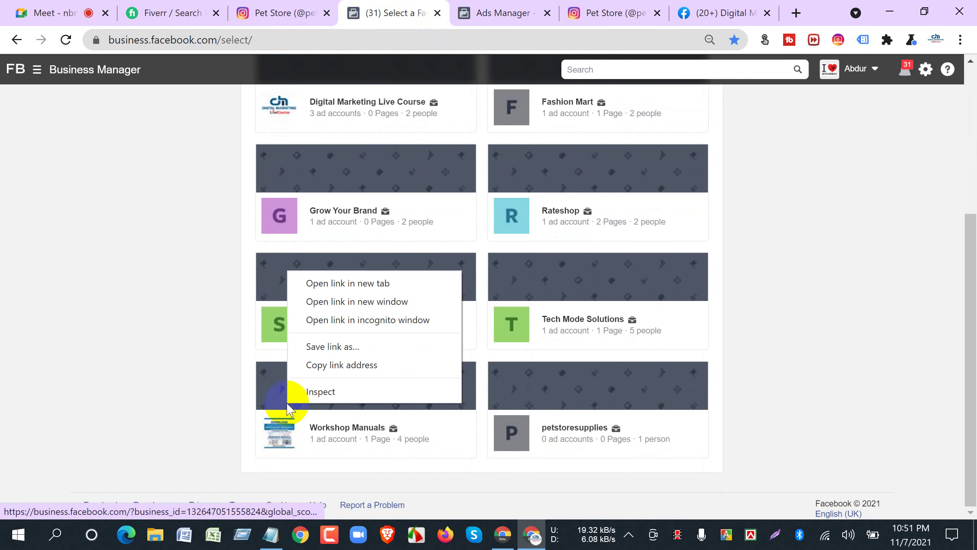
{"action": "left_click", "coordinate": [308, 281]}
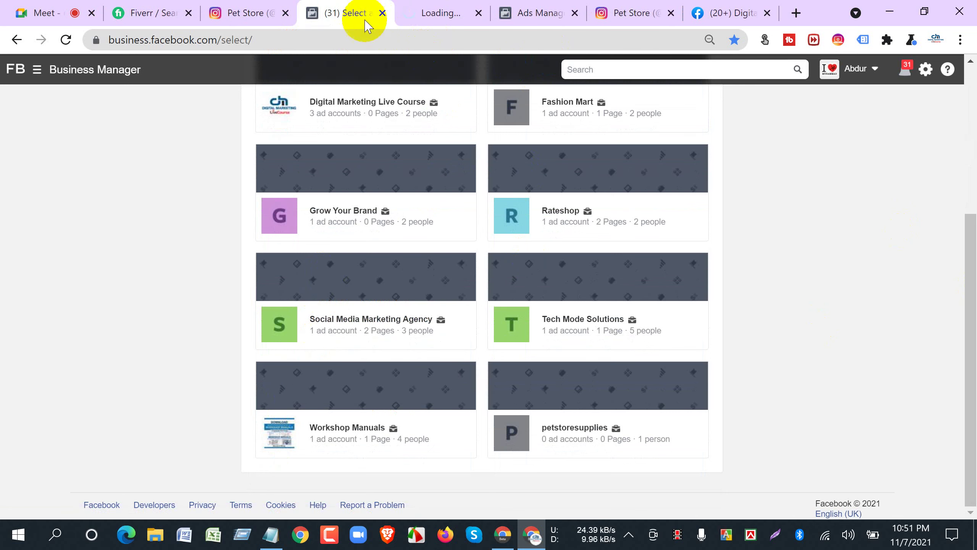
Glance at the ad in Ads Manager and view the petstoresupplies Instagram profile, clearing its text selection.
{"action": "left_click", "coordinate": [535, 25]}
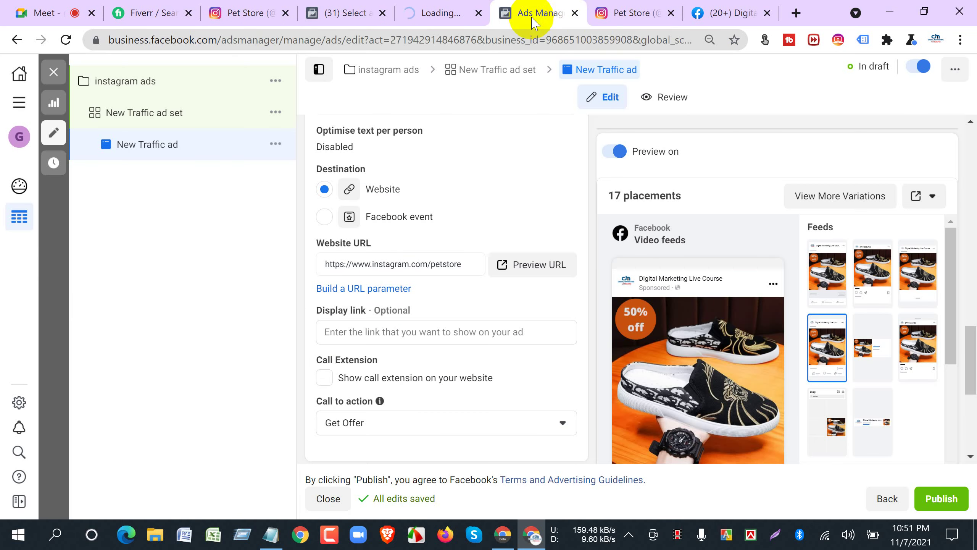
{"action": "left_click", "coordinate": [629, 19]}
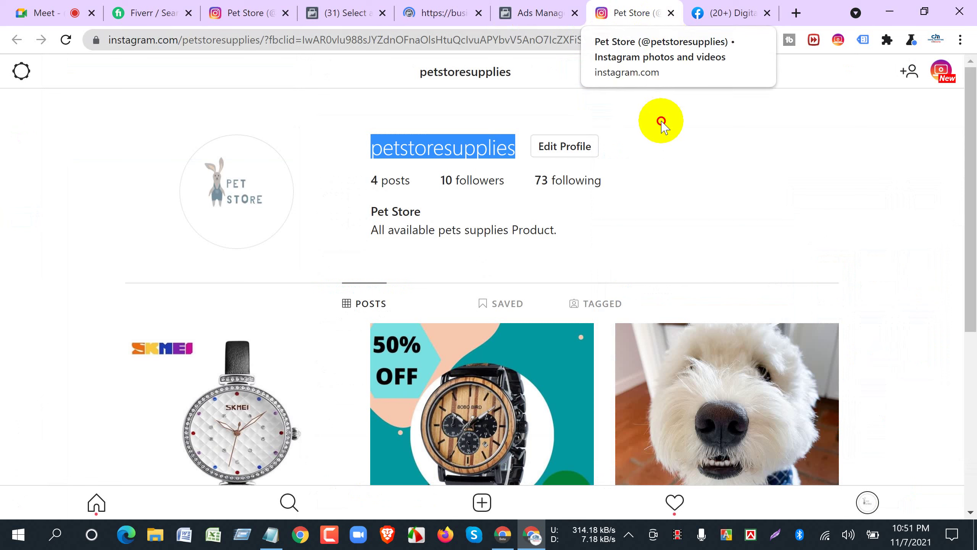
{"action": "left_click", "coordinate": [648, 215]}
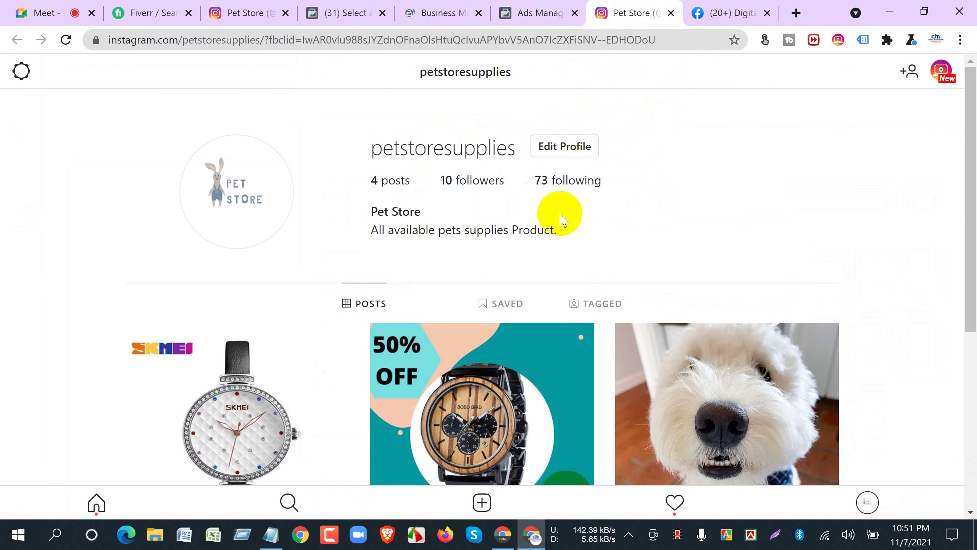
Switch to the Facebook Page settings and return to the Digital Marketing Live Course Page's home.
{"action": "left_click", "coordinate": [718, 15]}
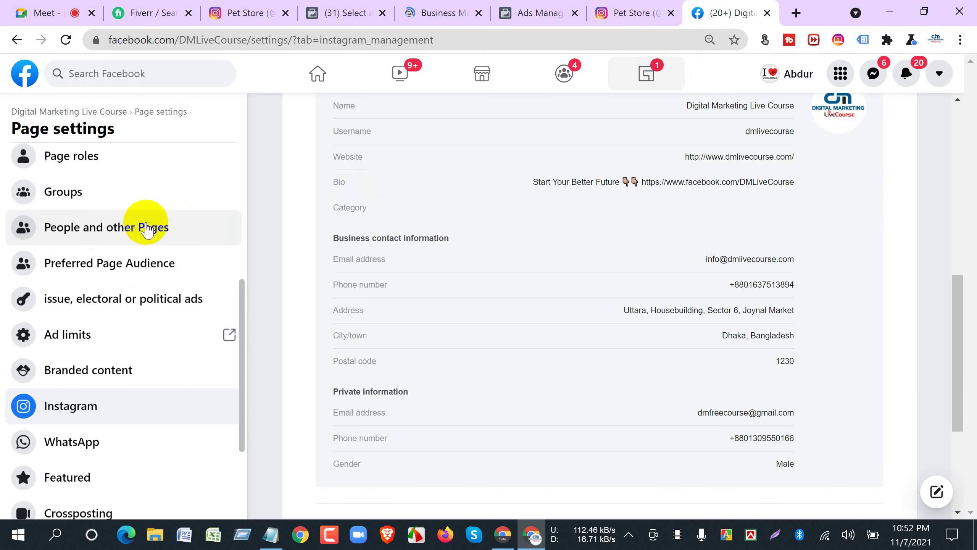
{"action": "left_click", "coordinate": [52, 121]}
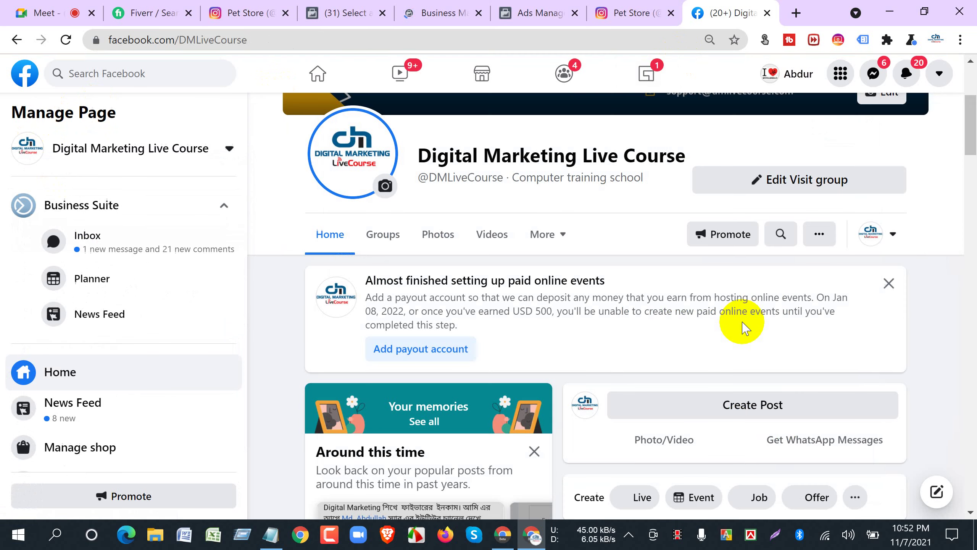
Switch to the Workshop Manuals business in Business Manager and open its Audiences tool.
{"action": "left_click", "coordinate": [431, 18]}
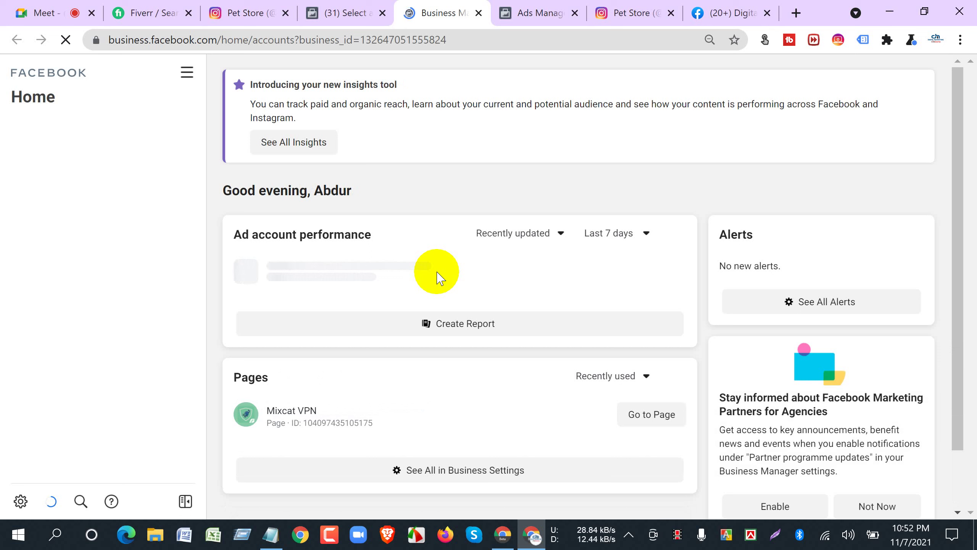
{"action": "left_click", "coordinate": [187, 76]}
{"action": "scroll", "coordinate": [277, 371], "scroll_direction": "down", "scroll_amount": 10}
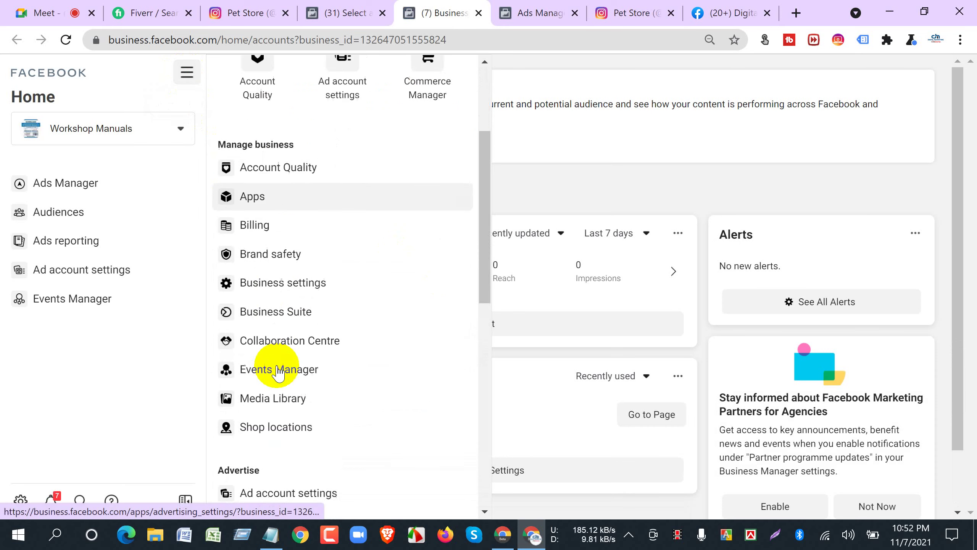
{"action": "scroll", "coordinate": [272, 371], "scroll_direction": "down", "scroll_amount": 2}
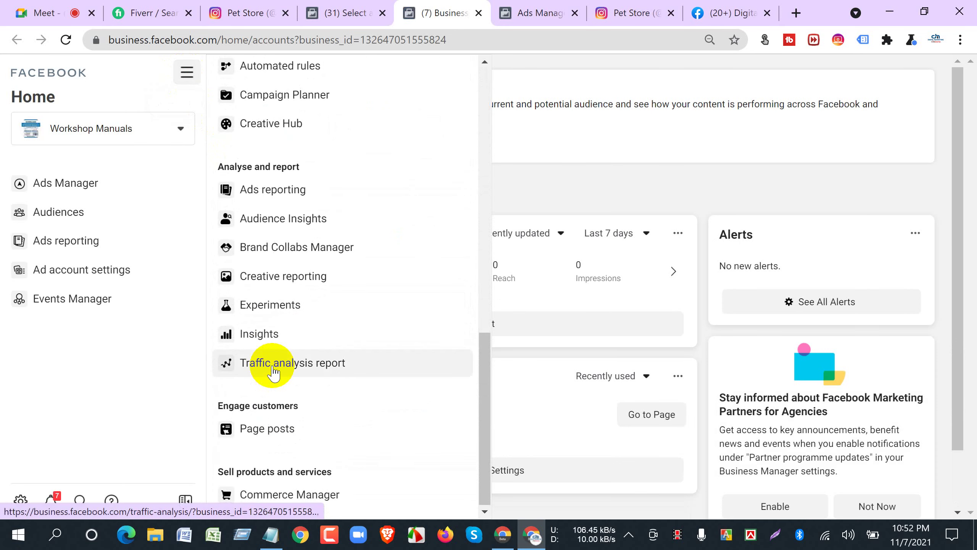
{"action": "scroll", "coordinate": [272, 371], "scroll_direction": "up", "scroll_amount": 12}
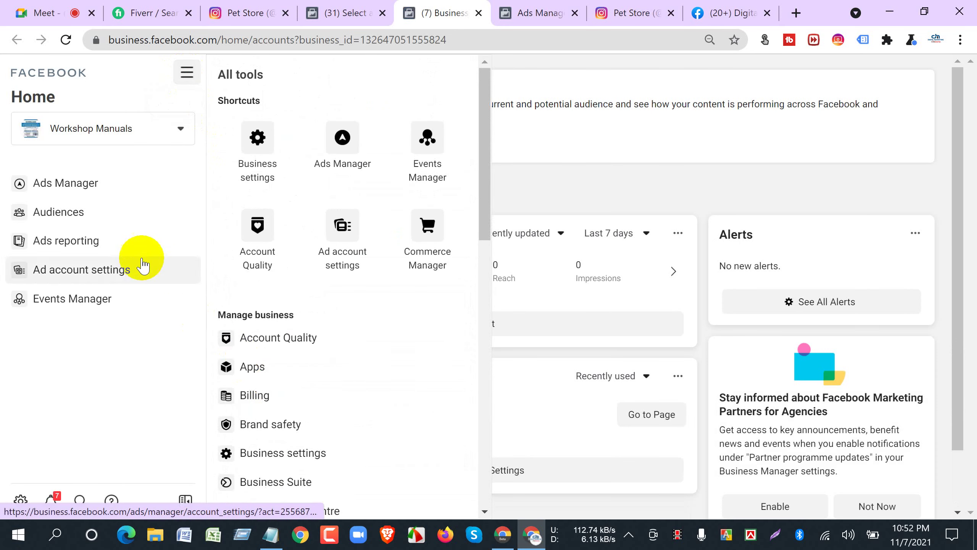
{"action": "left_click", "coordinate": [55, 212]}
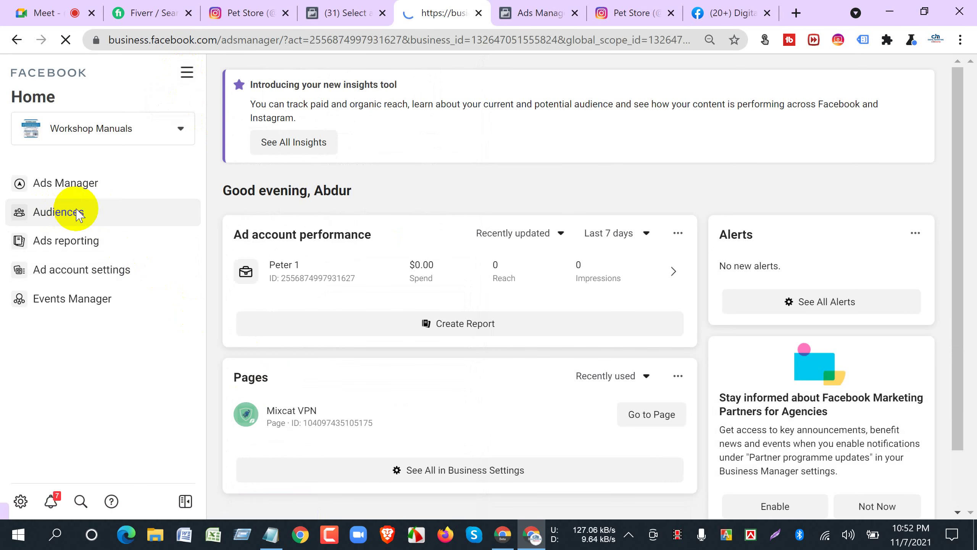
Close the surplus Ads Manager and Pet Store Instagram browser pages and dismiss the advertising restriction notice on the Audience page.
{"action": "left_click", "coordinate": [574, 13]}
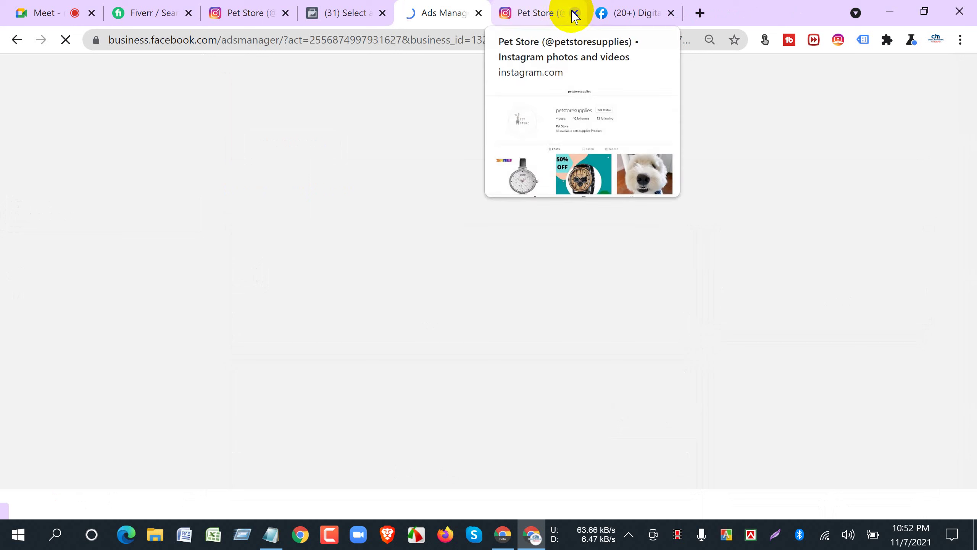
{"action": "left_click", "coordinate": [574, 13]}
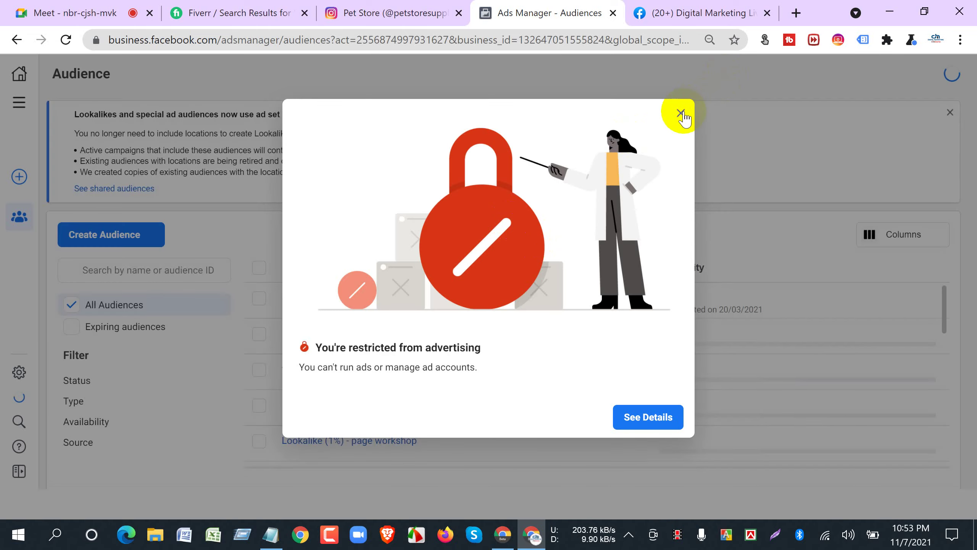
{"action": "left_click", "coordinate": [877, 263]}
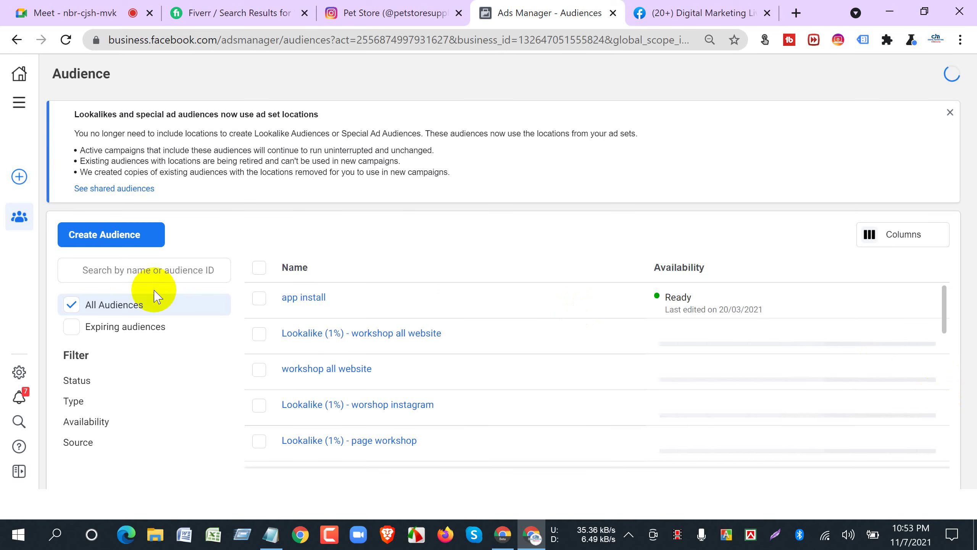
Start a new custom audience that uses an Instagram account as its source.
{"action": "left_click", "coordinate": [133, 238]}
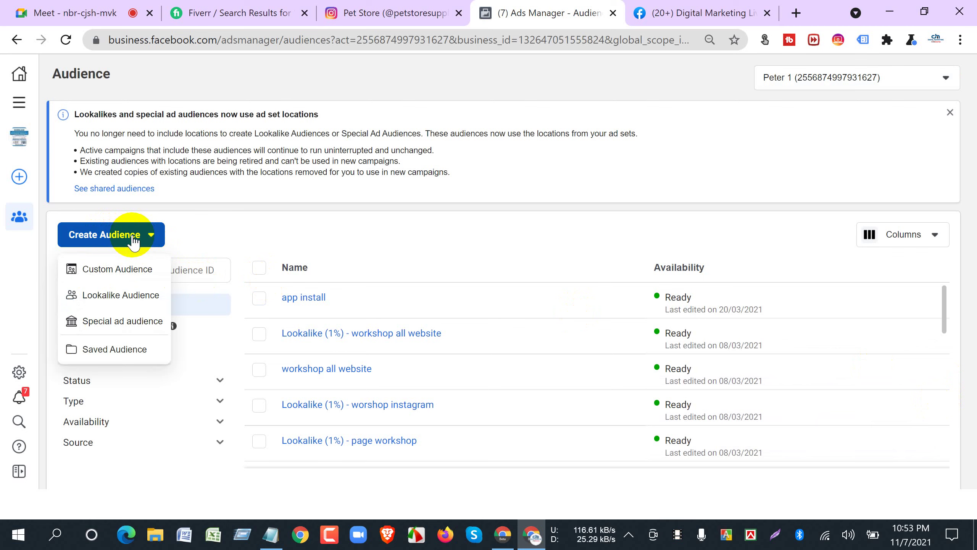
{"action": "left_click", "coordinate": [115, 269]}
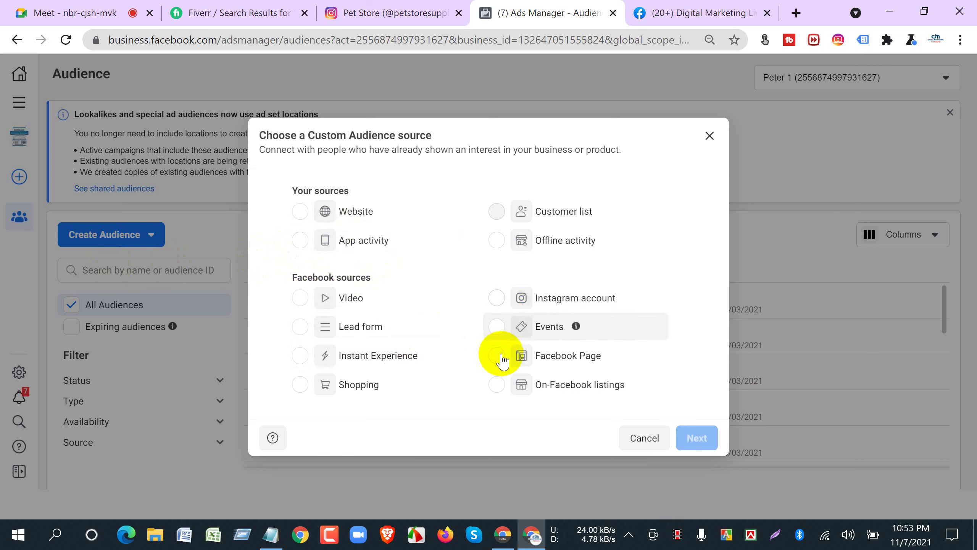
{"action": "left_click", "coordinate": [494, 299]}
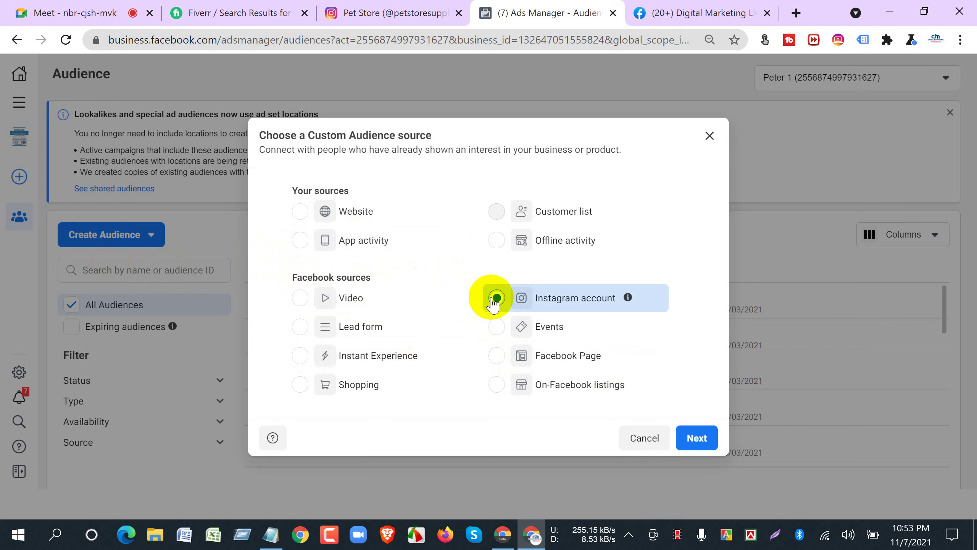
{"action": "left_click", "coordinate": [696, 438]}
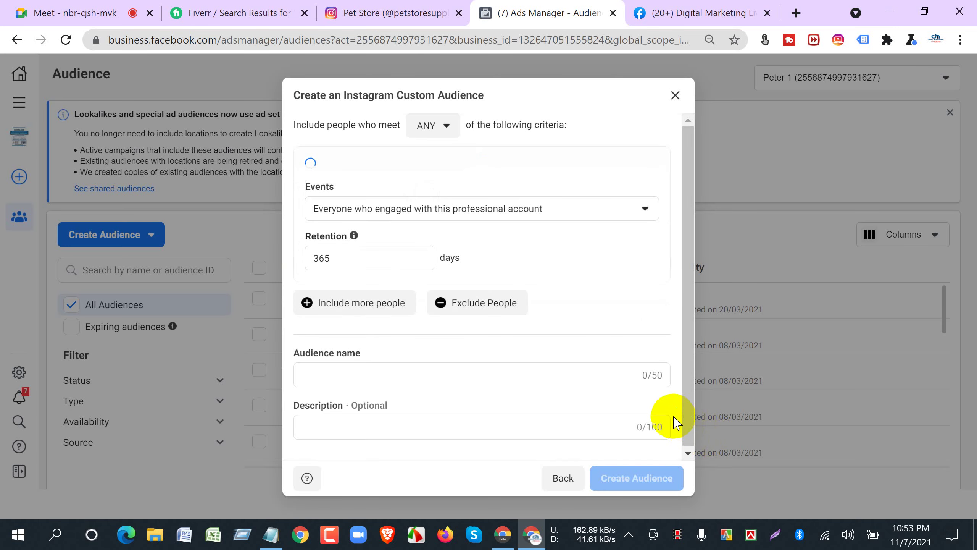
Set the audience source to downloadworkshopmanuals and the event to everyone who engaged with this professional account.
{"action": "left_click", "coordinate": [446, 188]}
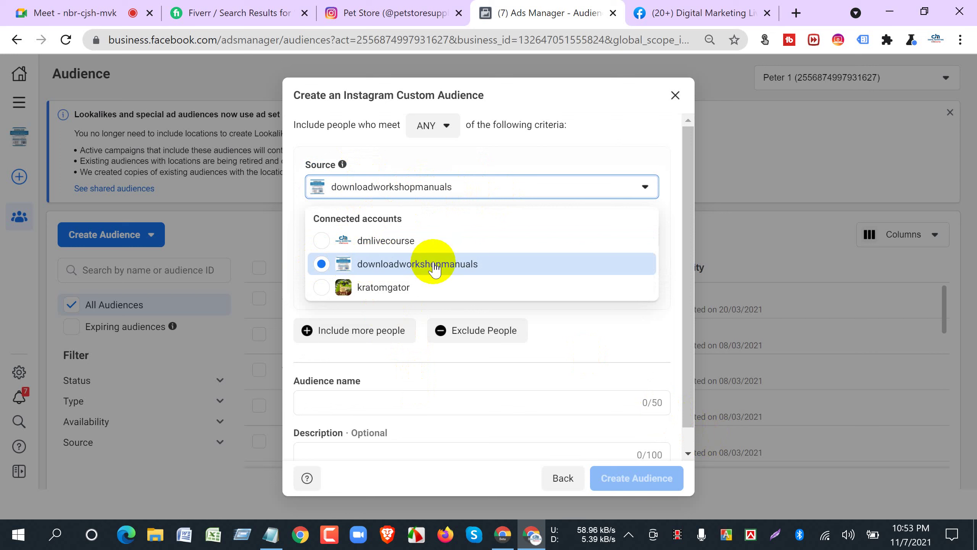
{"action": "left_click", "coordinate": [419, 265]}
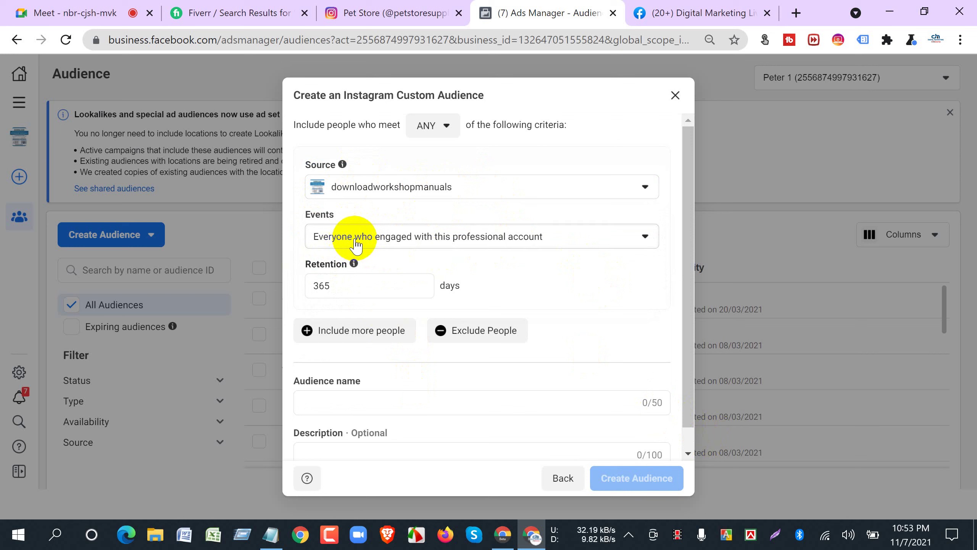
{"action": "left_click", "coordinate": [635, 238]}
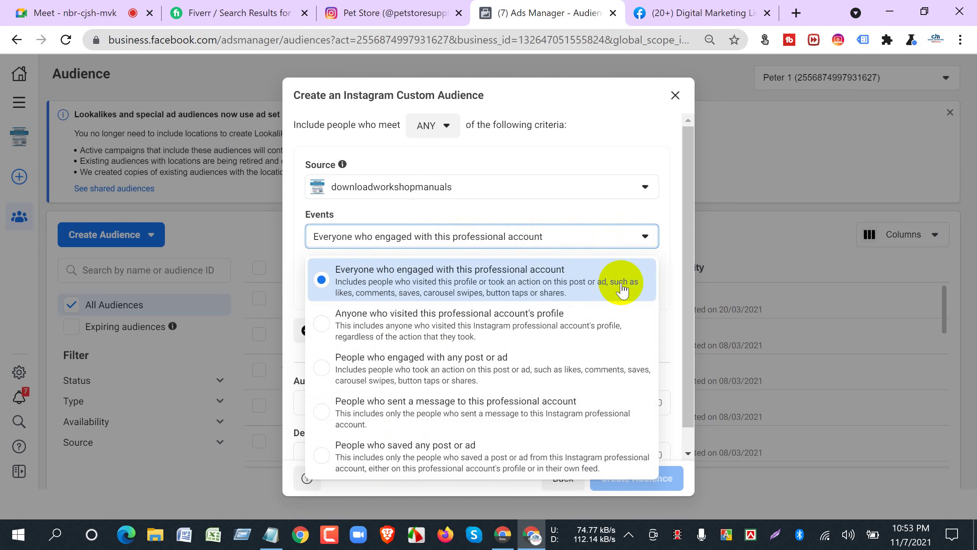
{"action": "left_click", "coordinate": [382, 284]}
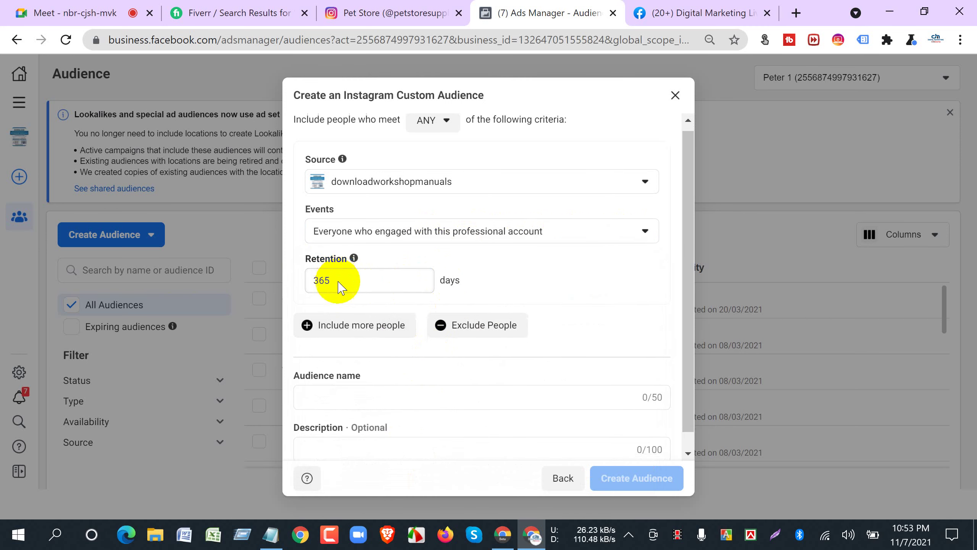
Name the audience "IG Custom audience" and create it.
{"action": "scroll", "coordinate": [346, 327], "scroll_direction": "down", "scroll_amount": 1}
{"action": "left_click", "coordinate": [357, 375]}
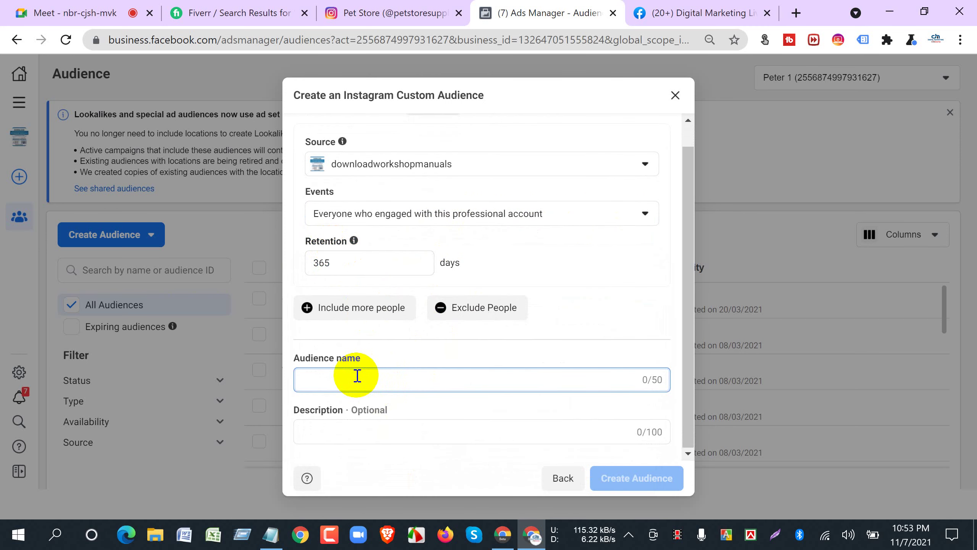
{"action": "type", "text": "IG Custom audienc"}
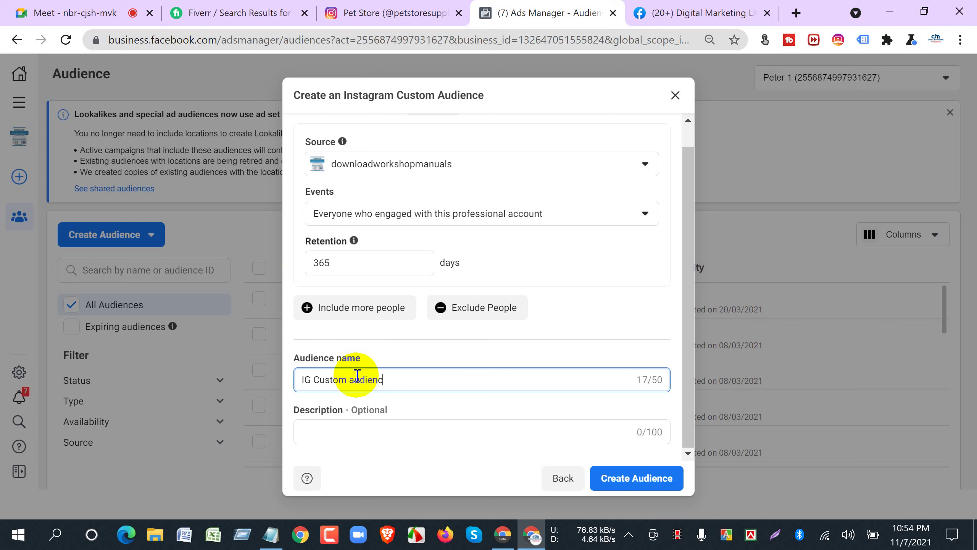
{"action": "type", "text": "e"}
{"action": "left_click", "coordinate": [636, 481]}
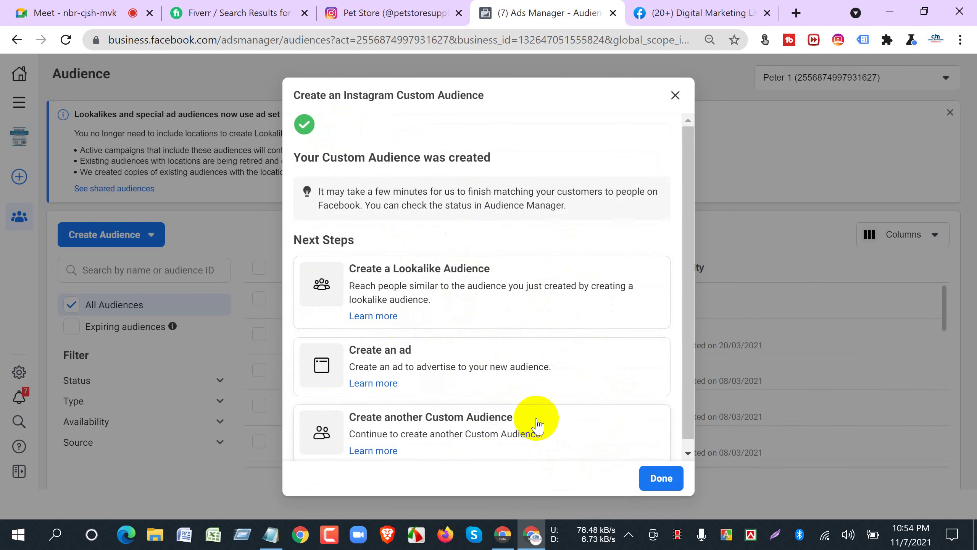
Create one 1% lookalike audience based on IG Custom audience.
{"action": "left_click", "coordinate": [469, 282]}
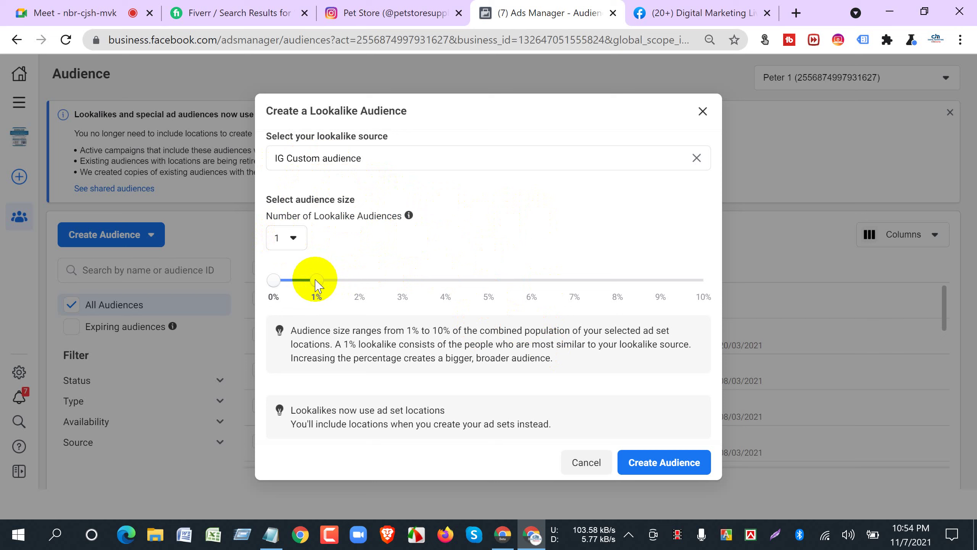
{"action": "left_click", "coordinate": [291, 241]}
{"action": "left_click", "coordinate": [286, 276]}
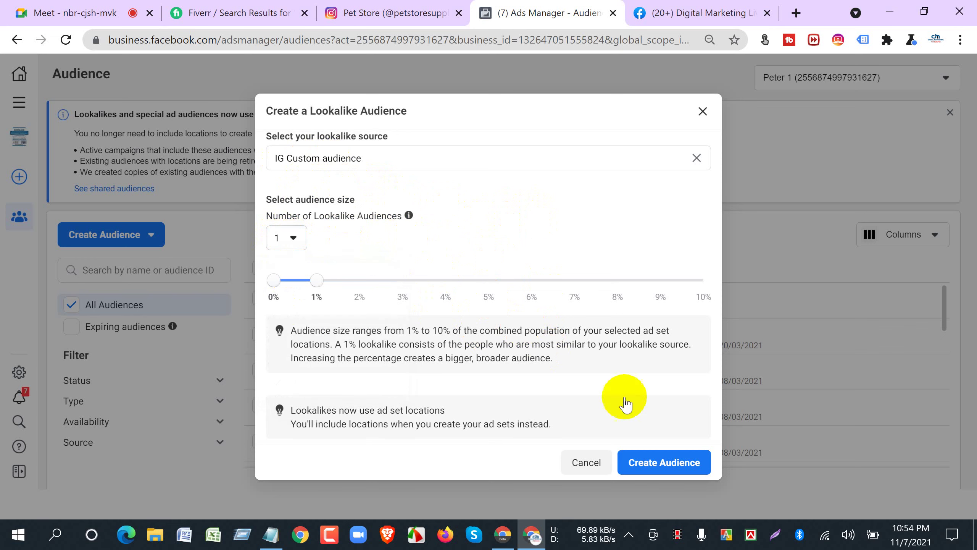
{"action": "left_click", "coordinate": [676, 482]}
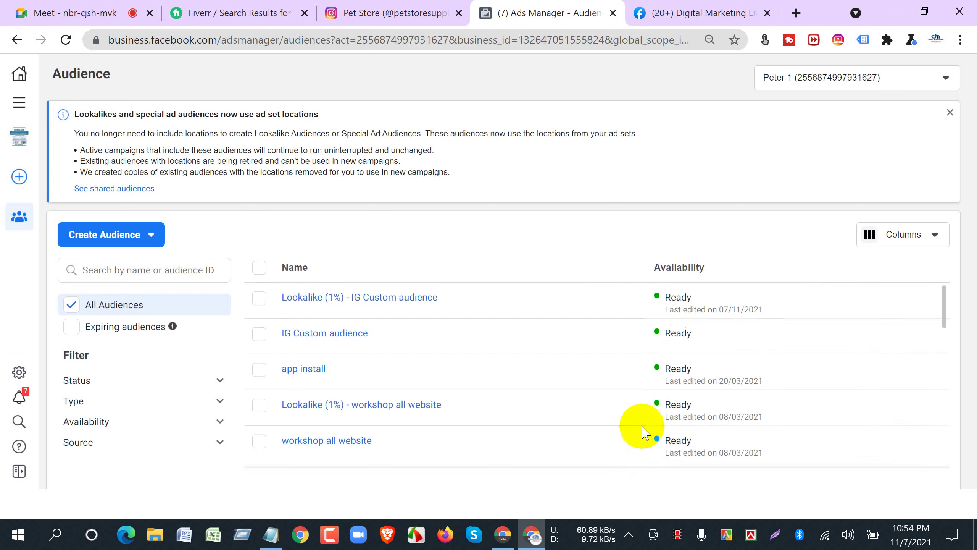
Review the available custom audience sources, including Customer list, and leave without creating another audience.
{"action": "mouse_move", "coordinate": [305, 322]}
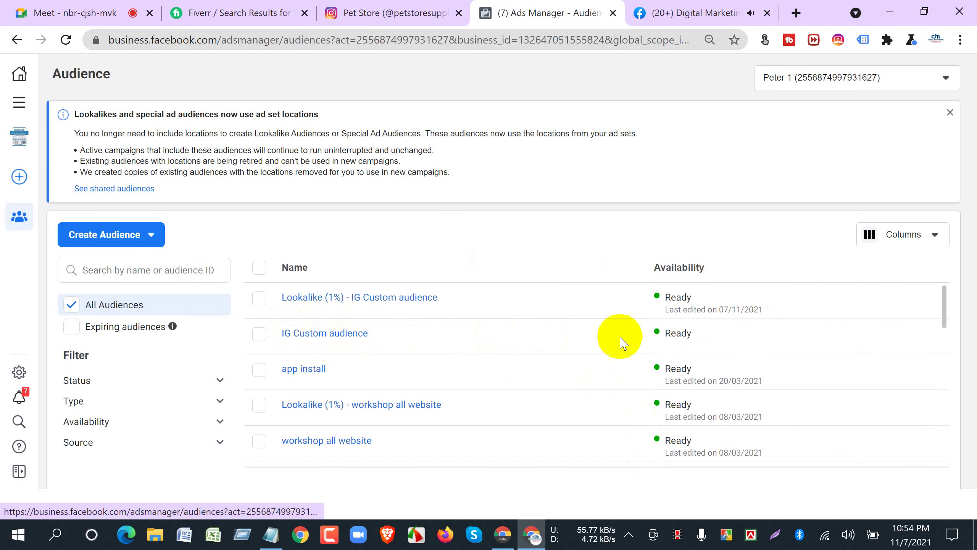
{"action": "mouse_move", "coordinate": [361, 308]}
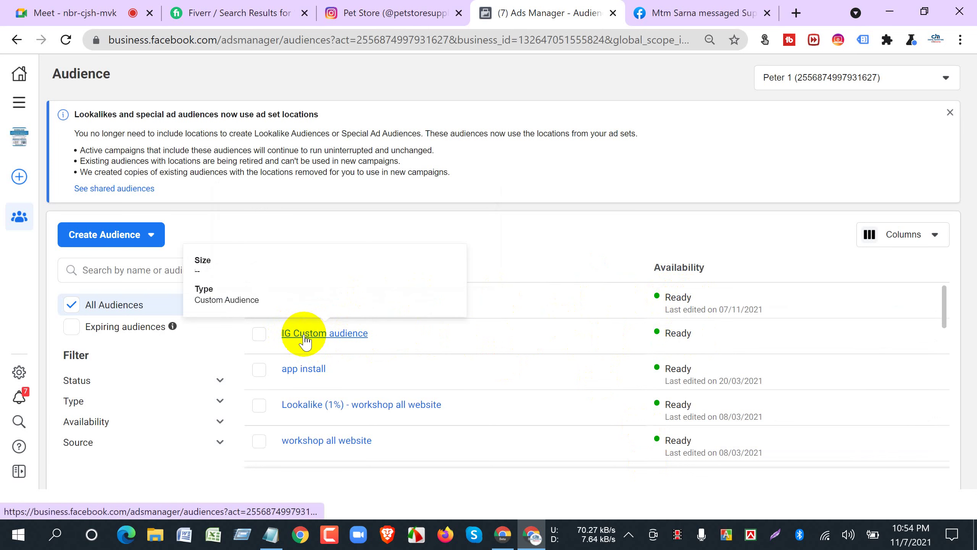
{"action": "mouse_move", "coordinate": [388, 299]}
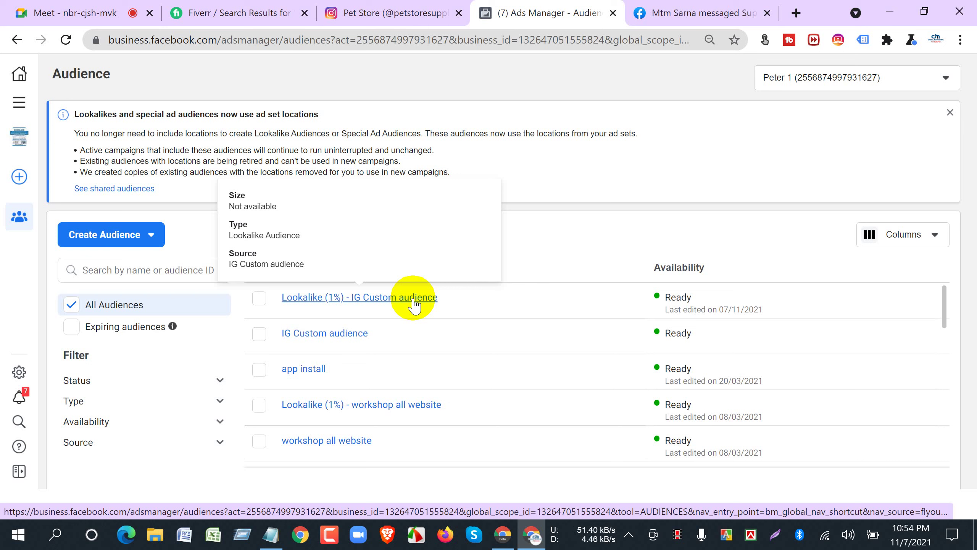
{"action": "left_click", "coordinate": [148, 234]}
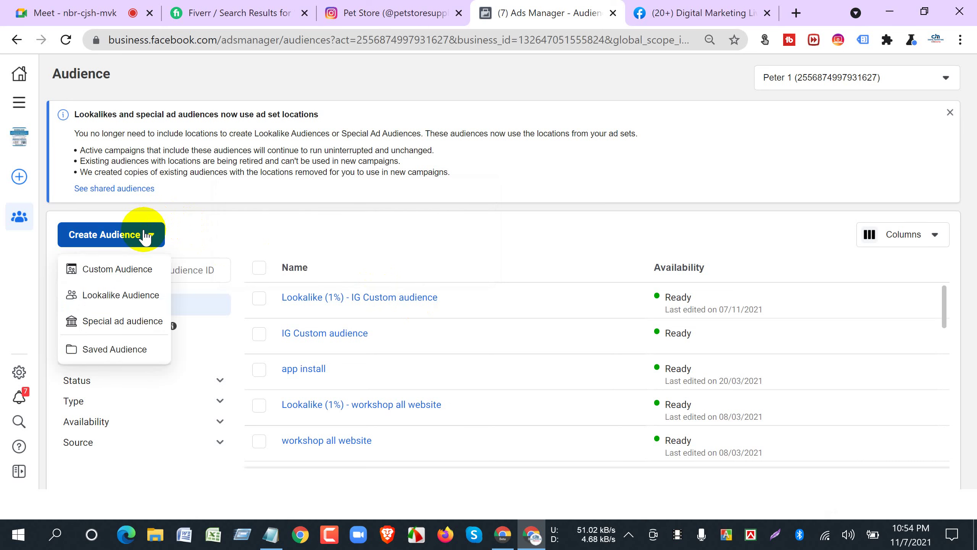
{"action": "left_click", "coordinate": [114, 269]}
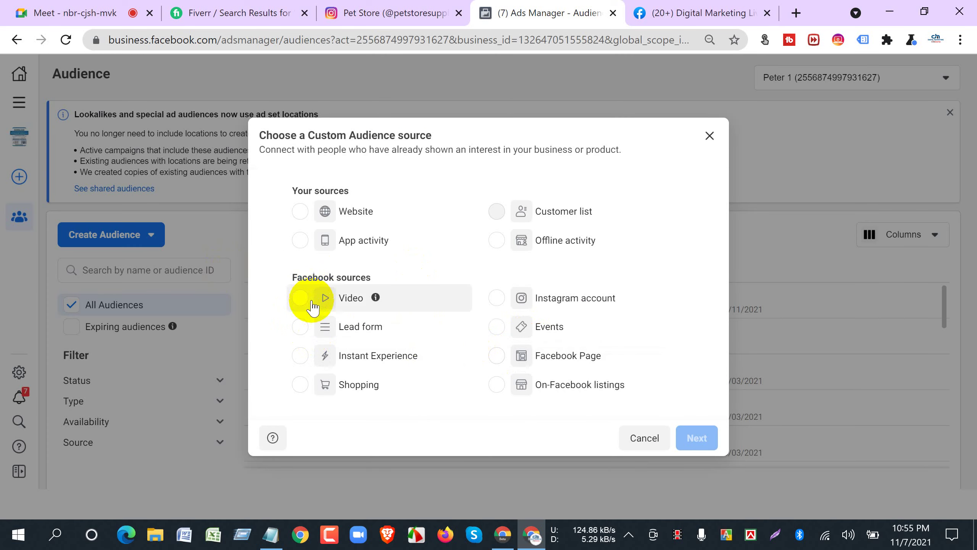
{"action": "mouse_move", "coordinate": [577, 211]}
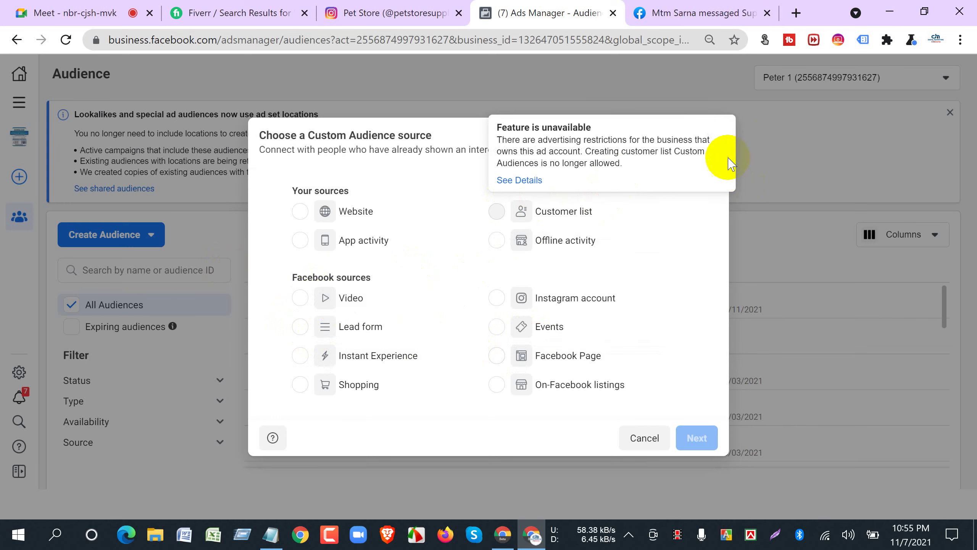
{"action": "left_click", "coordinate": [709, 136]}
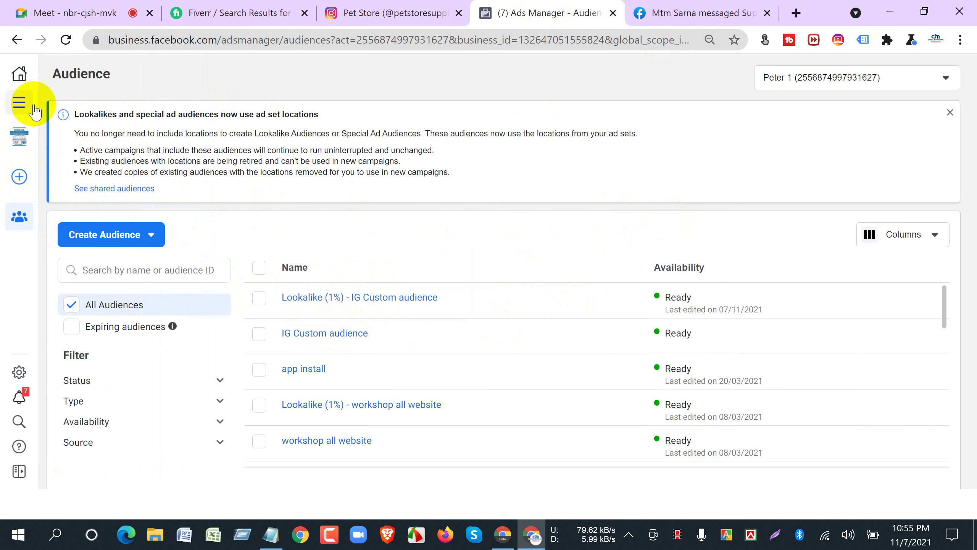
Switch the Audiences page from Workshop Manuals to the Grow Your Brand business.
{"action": "left_click", "coordinate": [17, 145]}
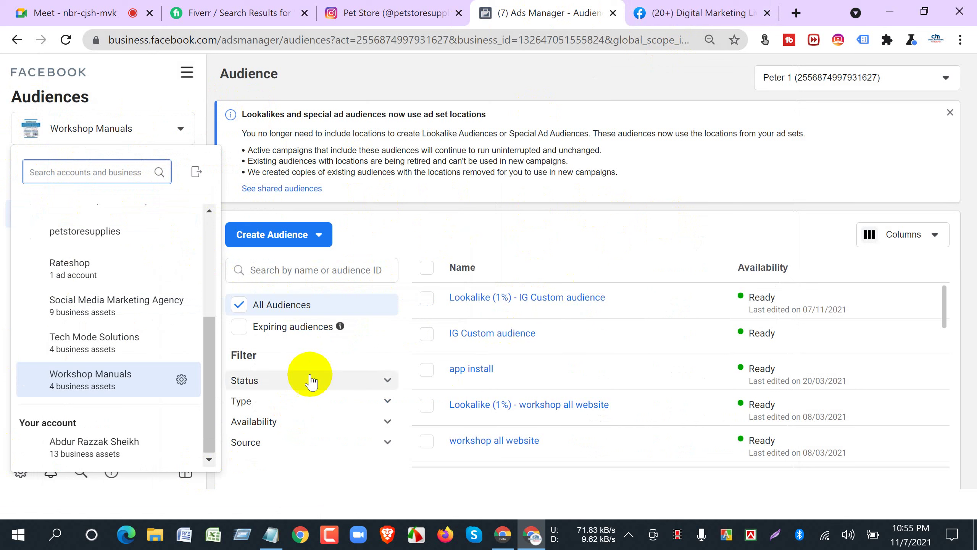
{"action": "scroll", "coordinate": [94, 345], "scroll_direction": "up", "scroll_amount": 2}
{"action": "scroll", "coordinate": [94, 346], "scroll_direction": "up", "scroll_amount": 3}
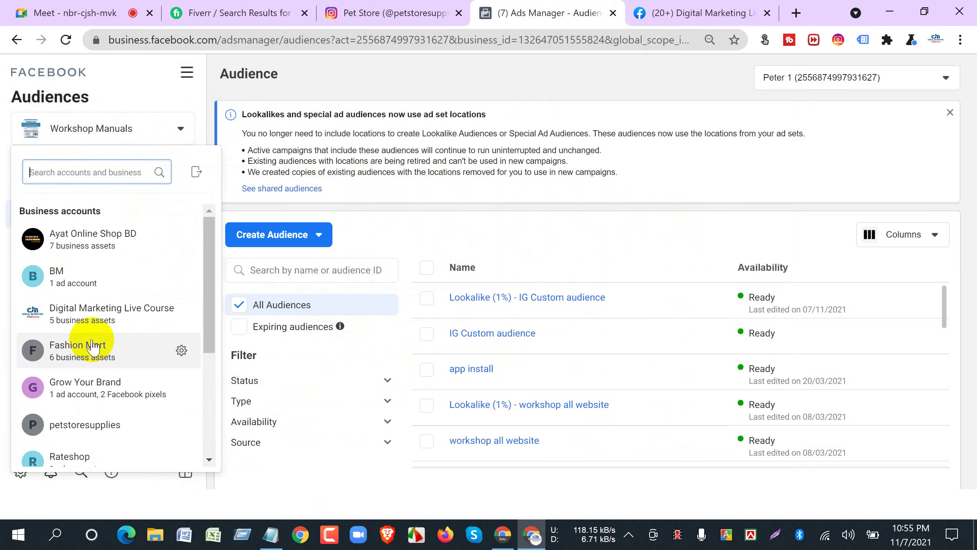
{"action": "left_click", "coordinate": [80, 388]}
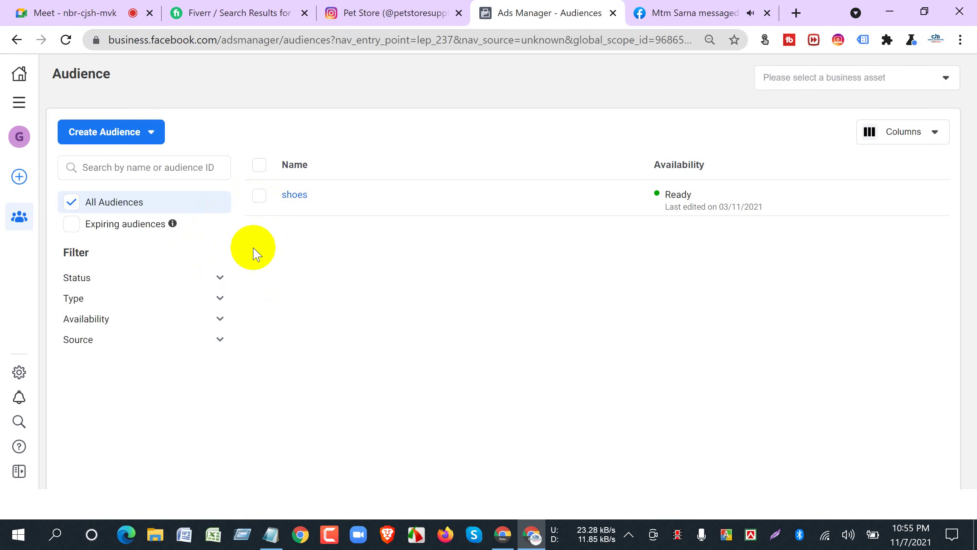
Start creating a new ad for the Grow Your Brand ad account.
{"action": "left_click", "coordinate": [20, 108]}
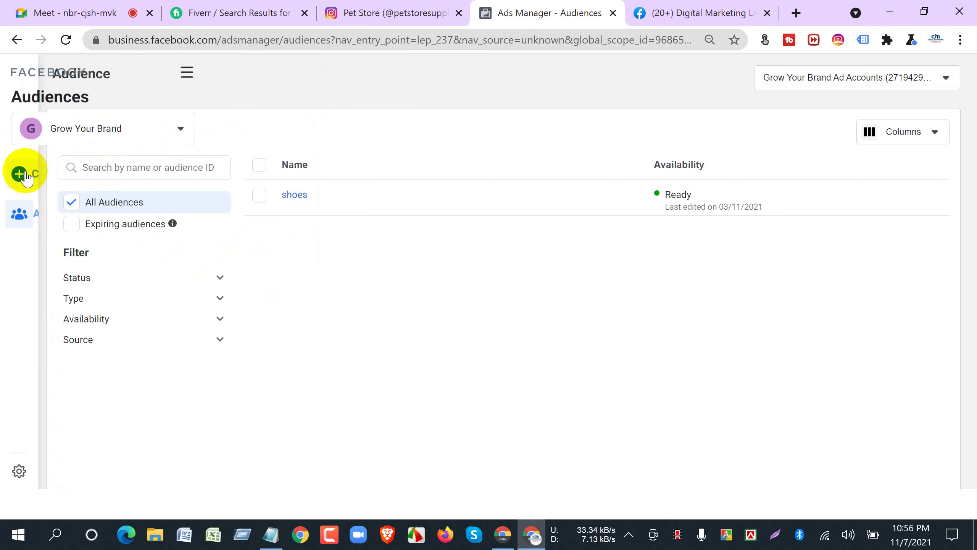
{"action": "left_click", "coordinate": [50, 177]}
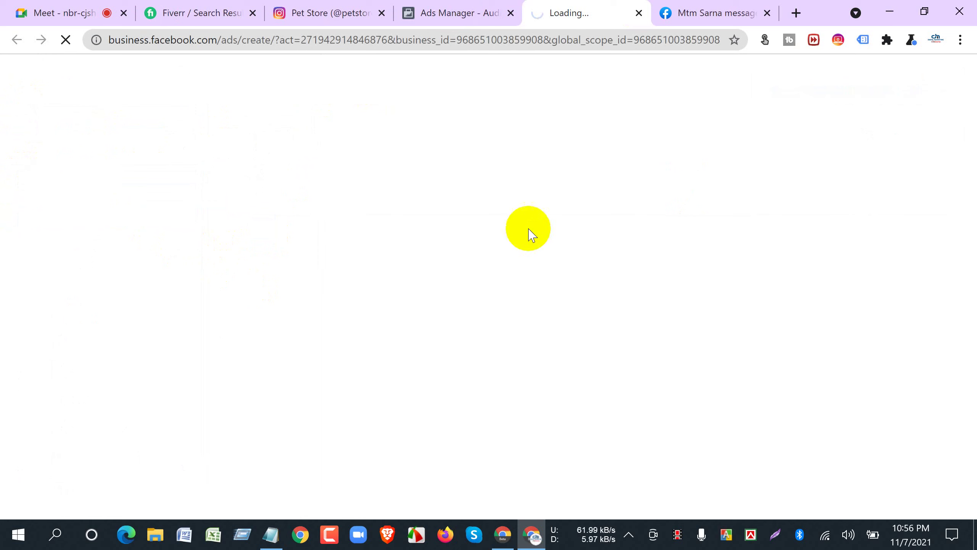